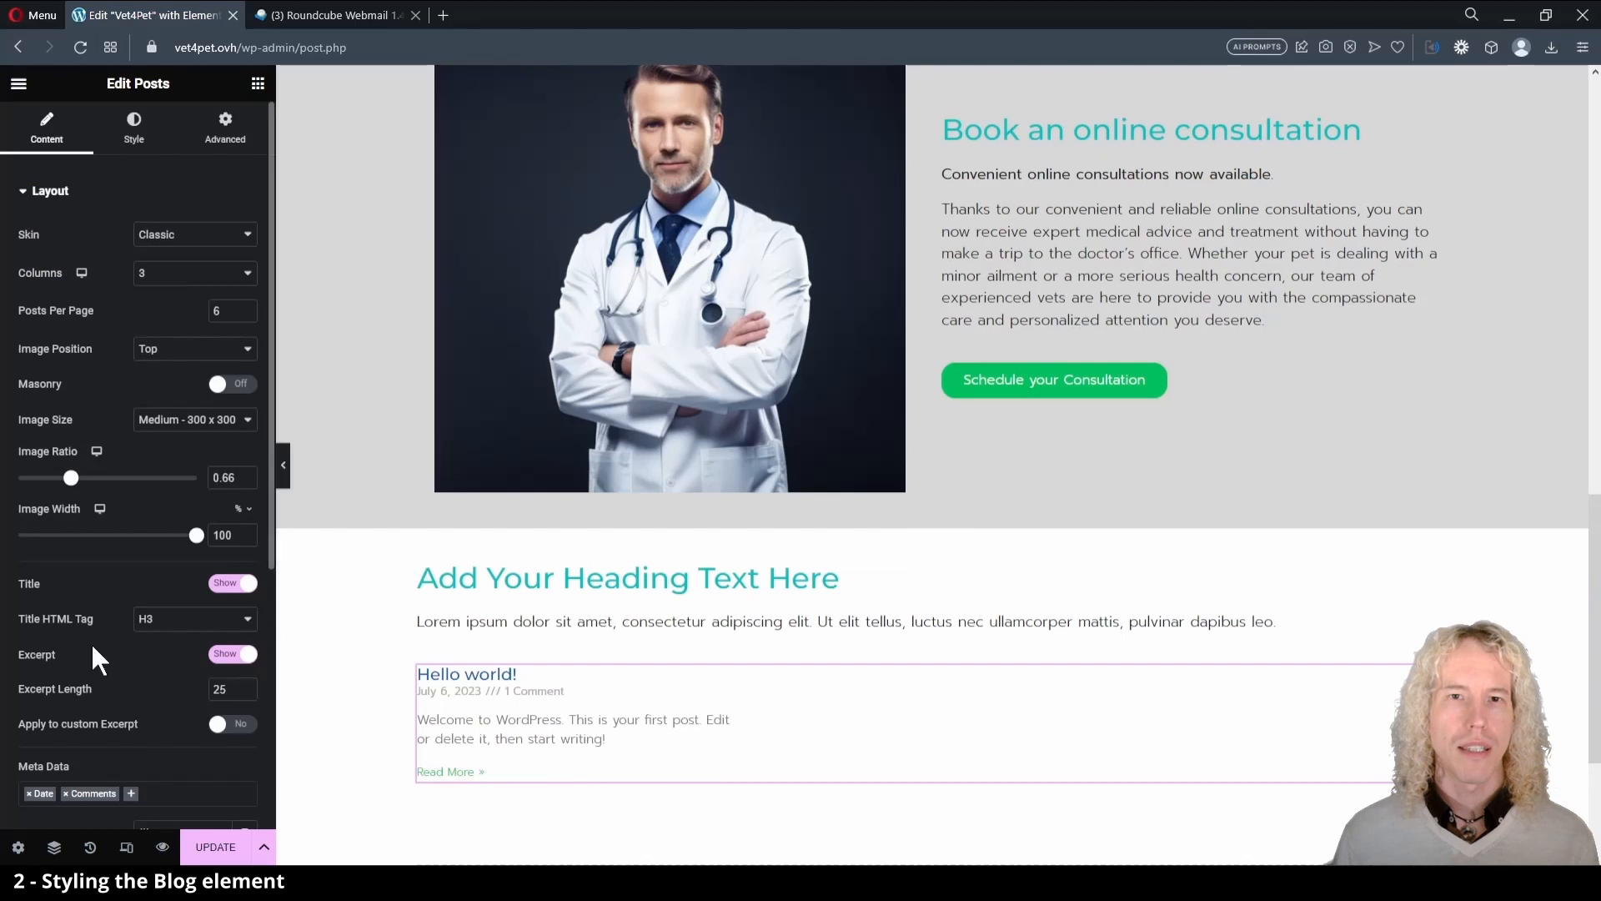
Set the Posts widget to the Cards skin with 3 posts per page and Full image size.
{"action": "left_click", "coordinate": [203, 262]}
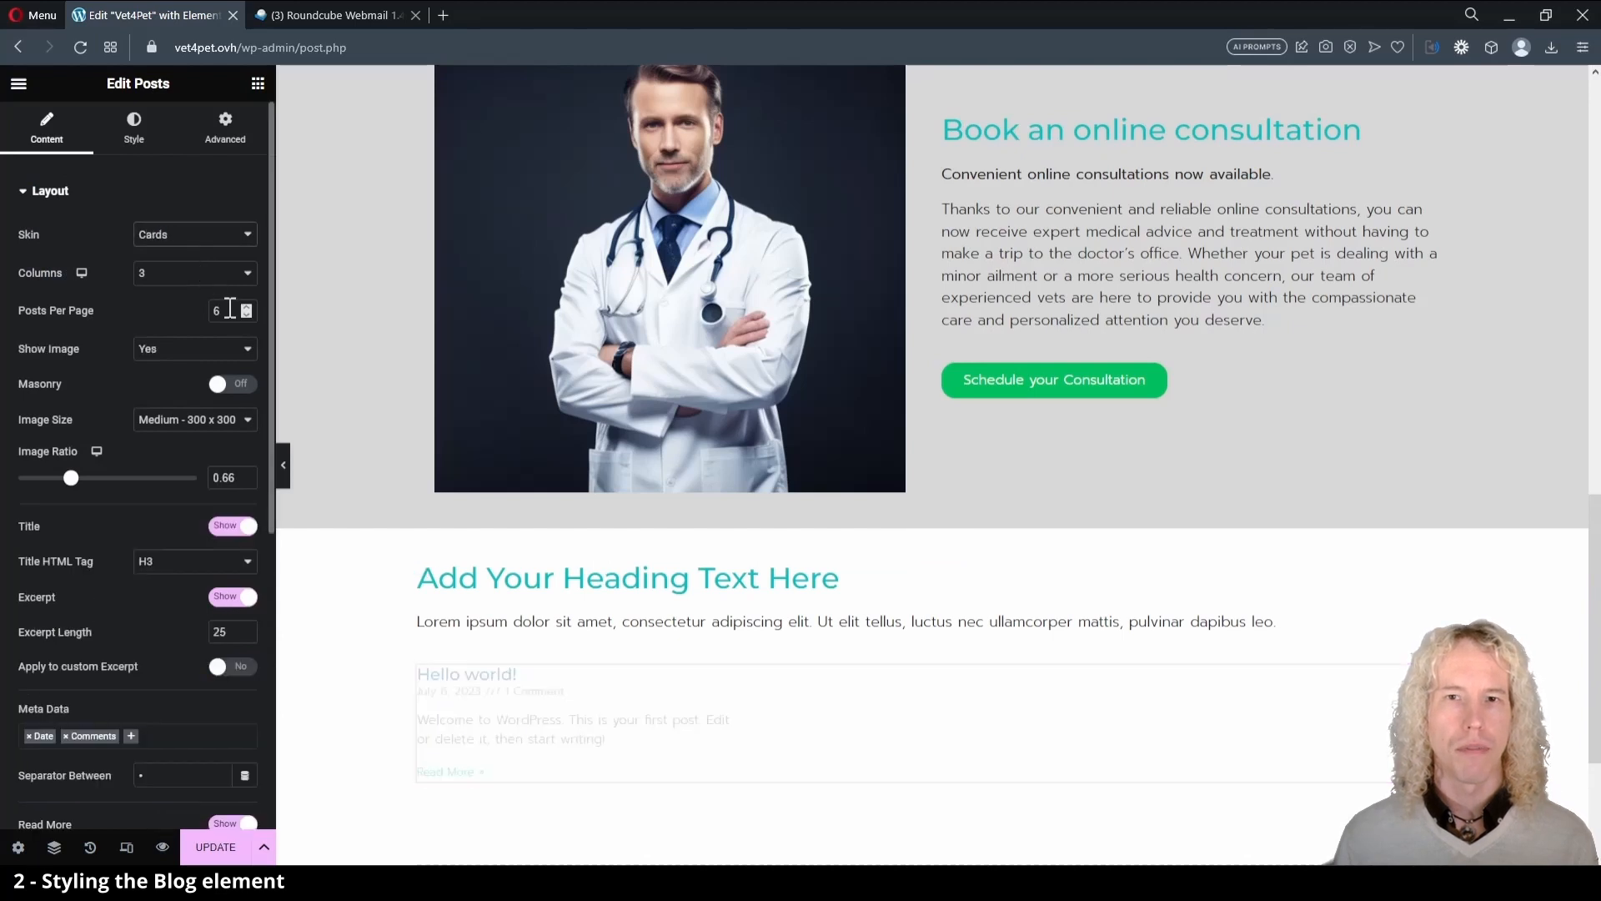
{"action": "double_click", "coordinate": [231, 309]}
{"action": "type", "text": "3"}
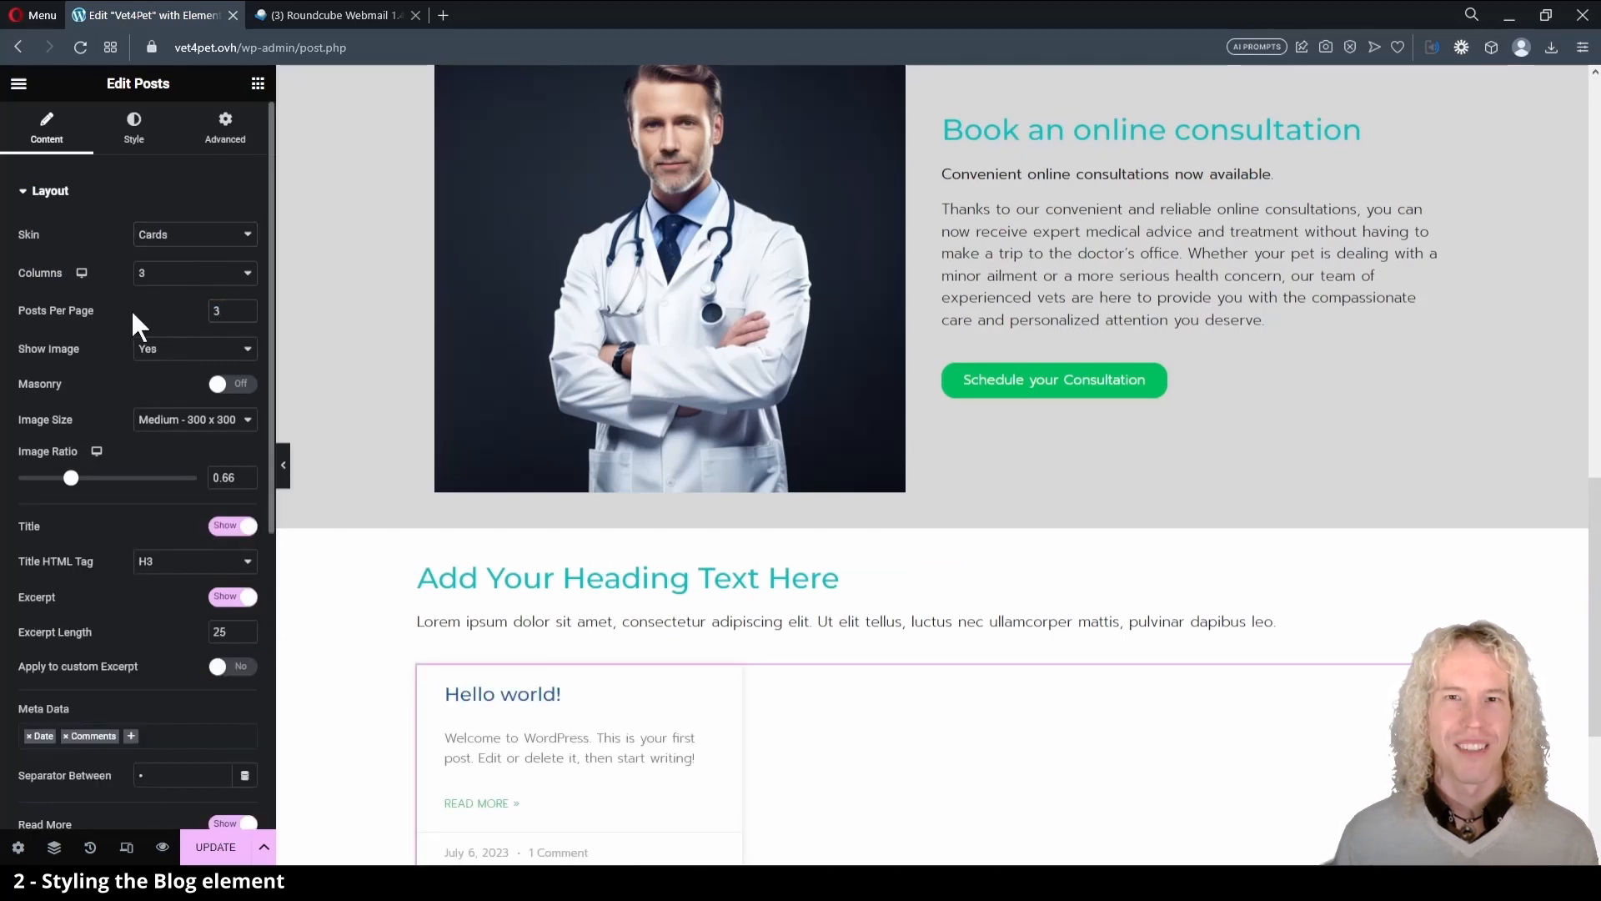
{"action": "left_click", "coordinate": [174, 518]}
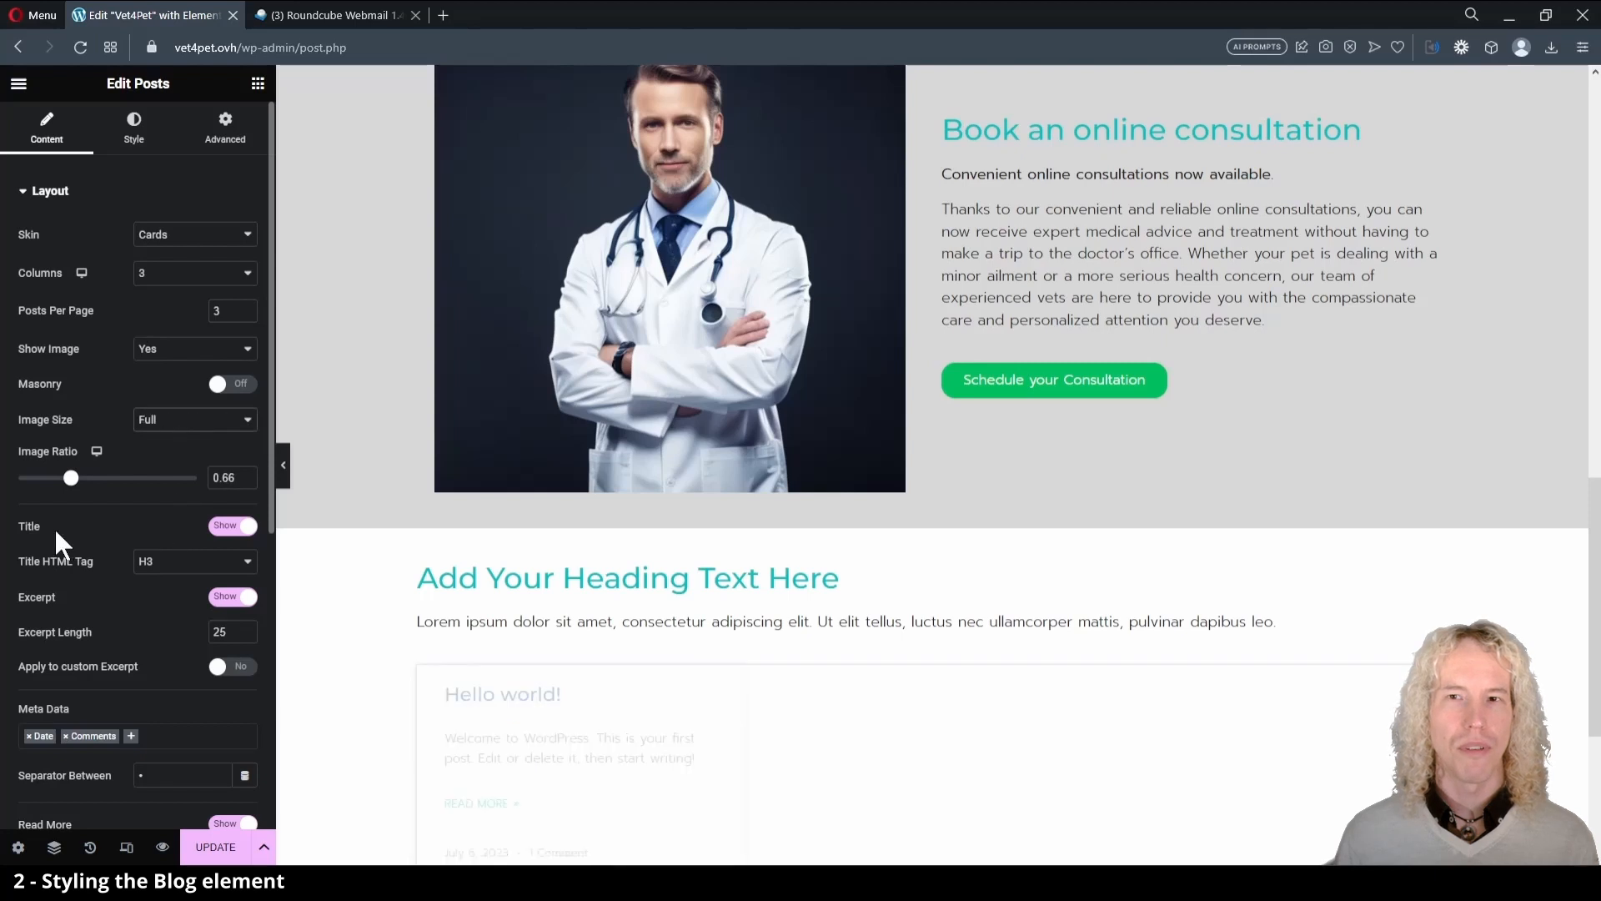
Remove Comments from the post cards' meta data, hide the avatar, and update the page.
{"action": "scroll", "coordinate": [45, 514], "scroll_direction": "down", "scroll_amount": 2}
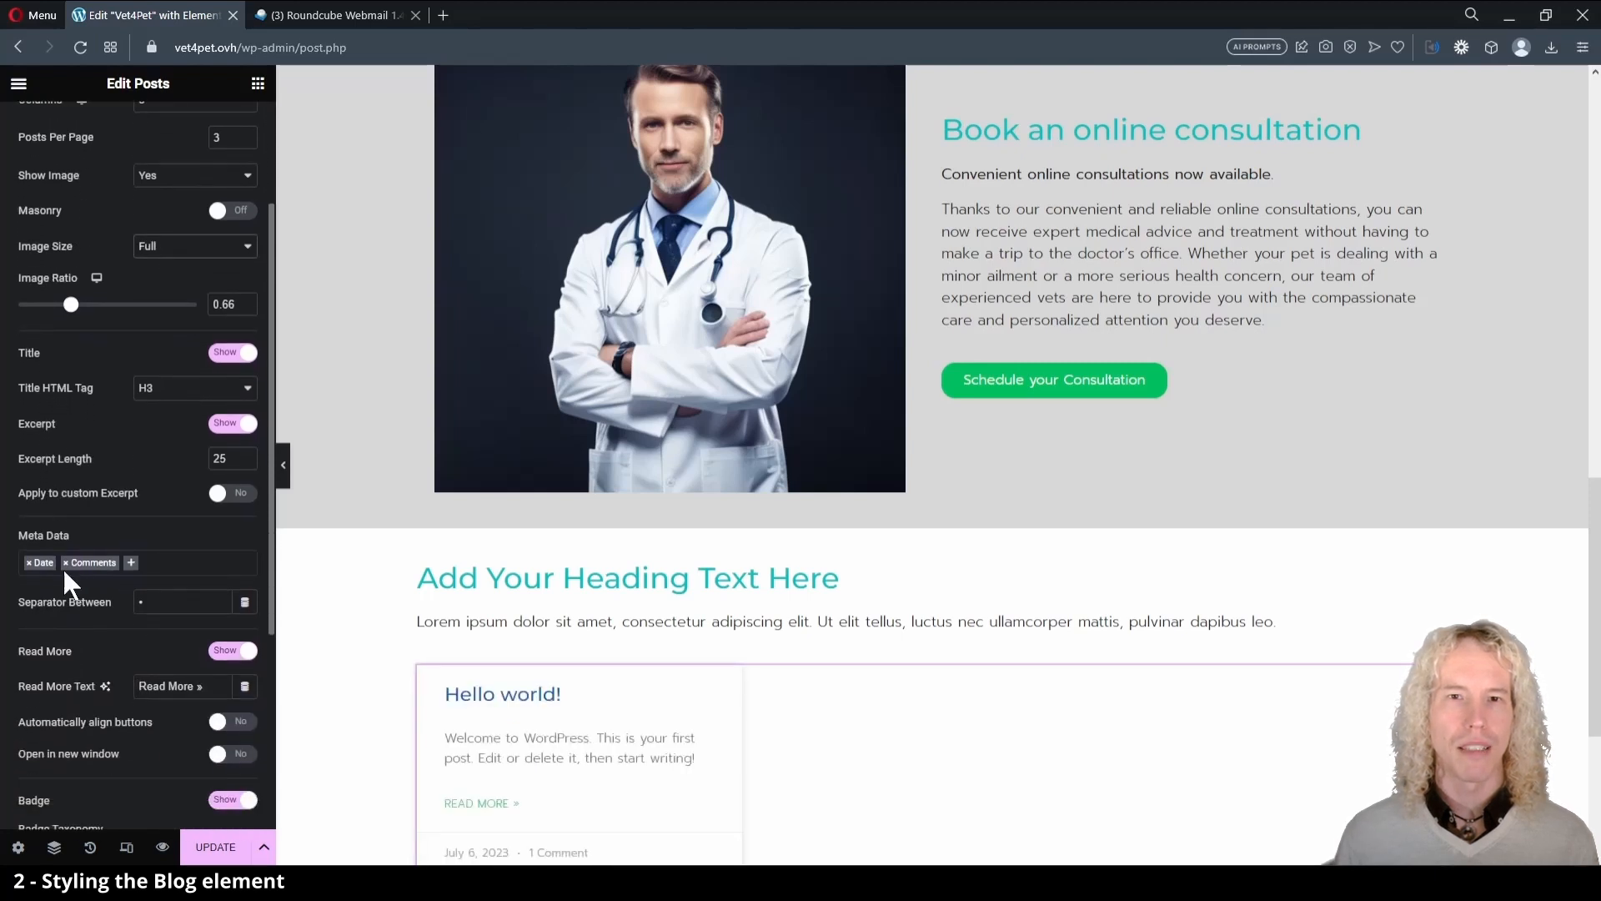
{"action": "left_click", "coordinate": [65, 562]}
{"action": "left_click", "coordinate": [83, 522]}
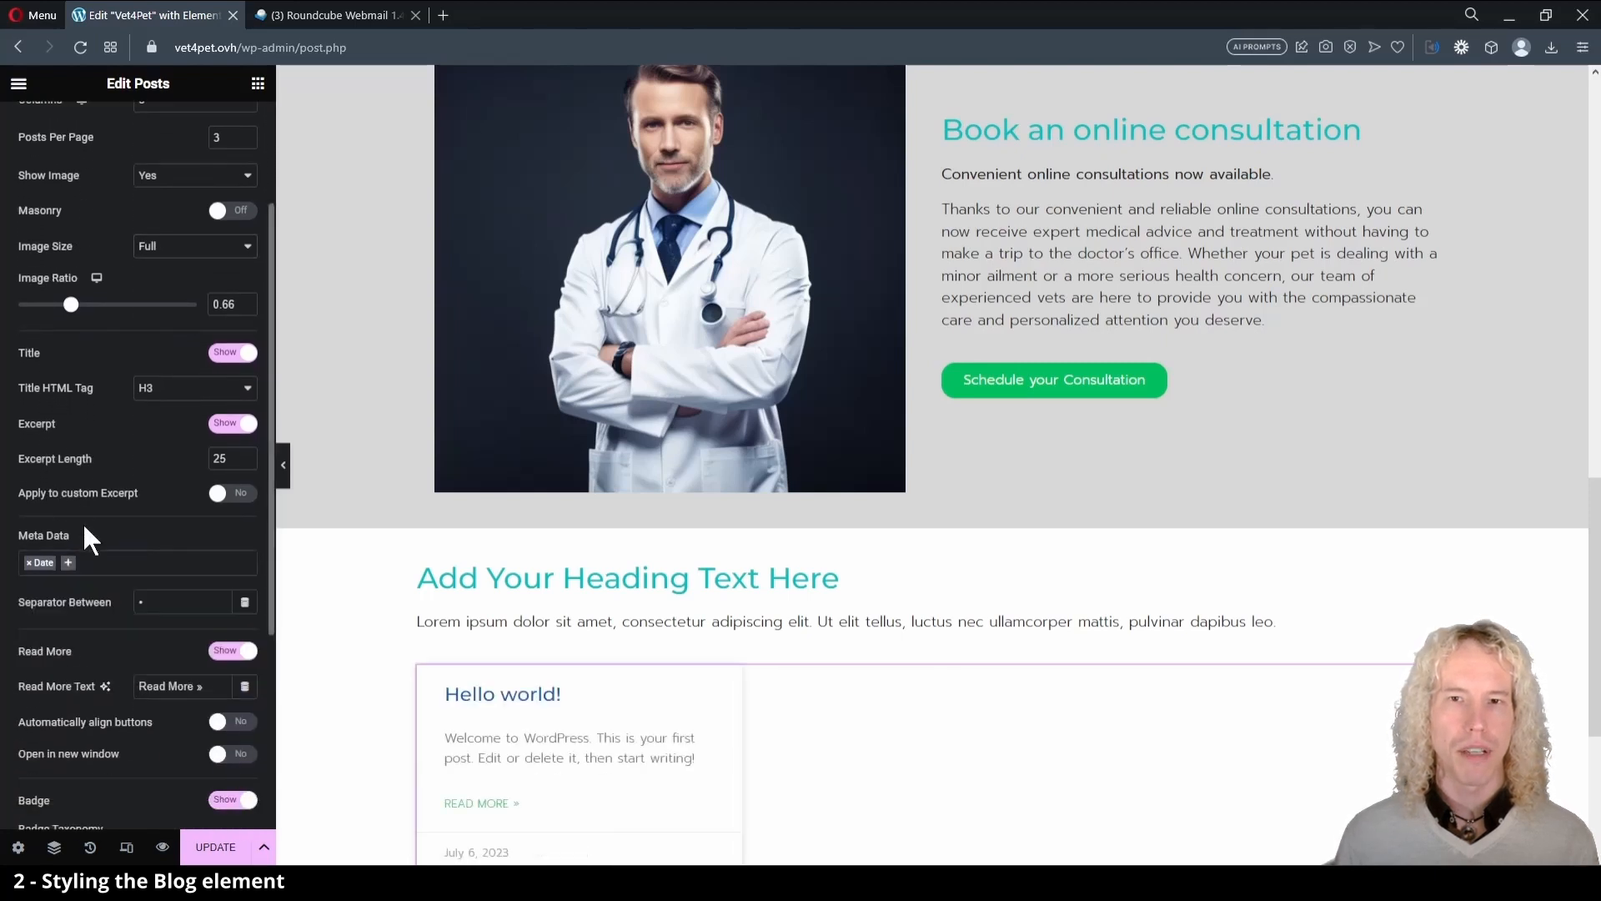
{"action": "scroll", "coordinate": [82, 523], "scroll_direction": "down", "scroll_amount": 2}
{"action": "scroll", "coordinate": [144, 644], "scroll_direction": "down", "scroll_amount": 2}
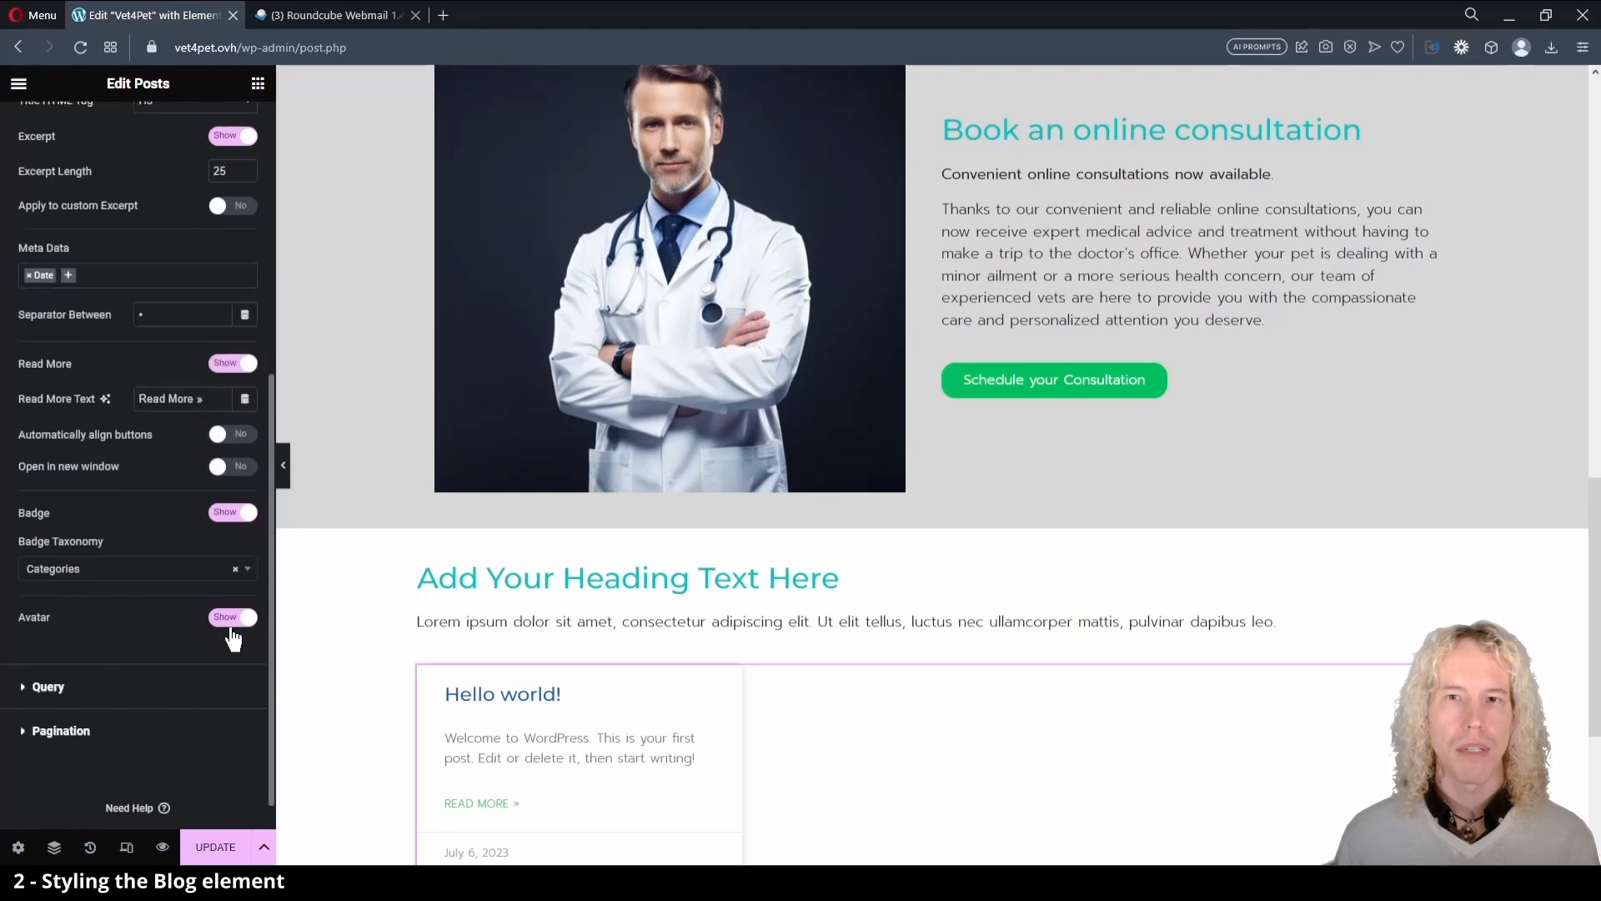
{"action": "left_click", "coordinate": [233, 617]}
{"action": "left_click", "coordinate": [211, 849]}
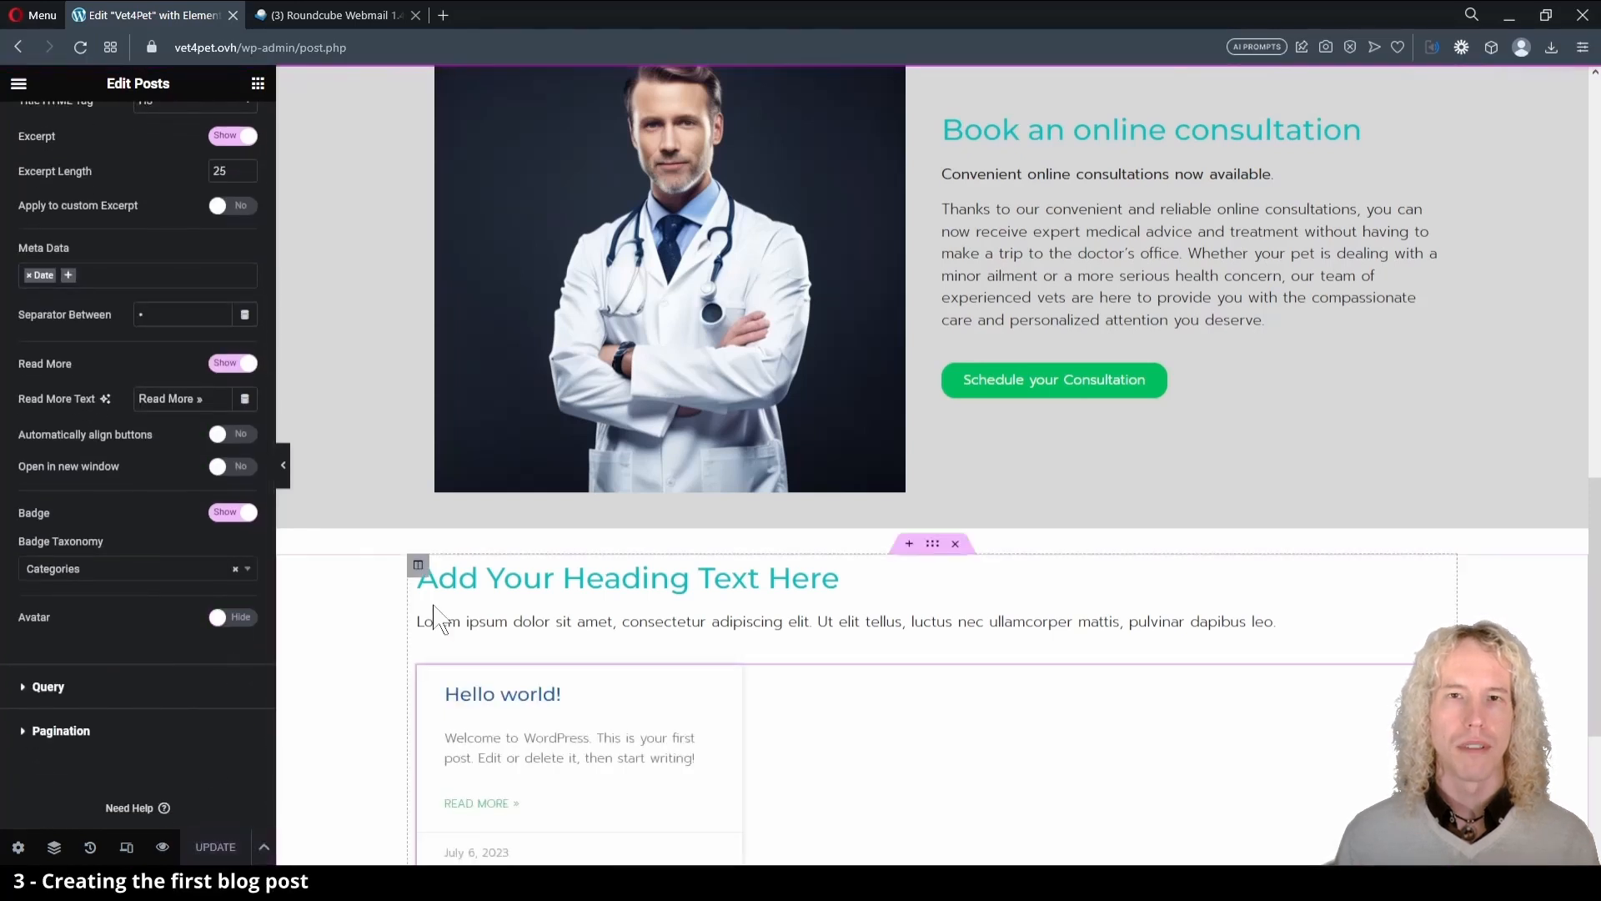
Open the site's WordPress admin dashboard in a new browser tab by shortening the editor address to vet4pet.ovh/wp-admin/.
{"action": "left_click", "coordinate": [392, 50]}
{"action": "key", "text": "ctrl+c"}
{"action": "left_click", "coordinate": [442, 17]}
{"action": "key", "text": "ctrl+v"}
{"action": "key", "text": "ctrl+shift+Left"}
{"action": "key", "text": "ctrl+shift+Left"}
{"action": "key", "text": "ctrl+shift+Left"}
{"action": "key", "text": "ctrl+shift+Left"}
{"action": "key", "text": "ctrl+shift+Left"}
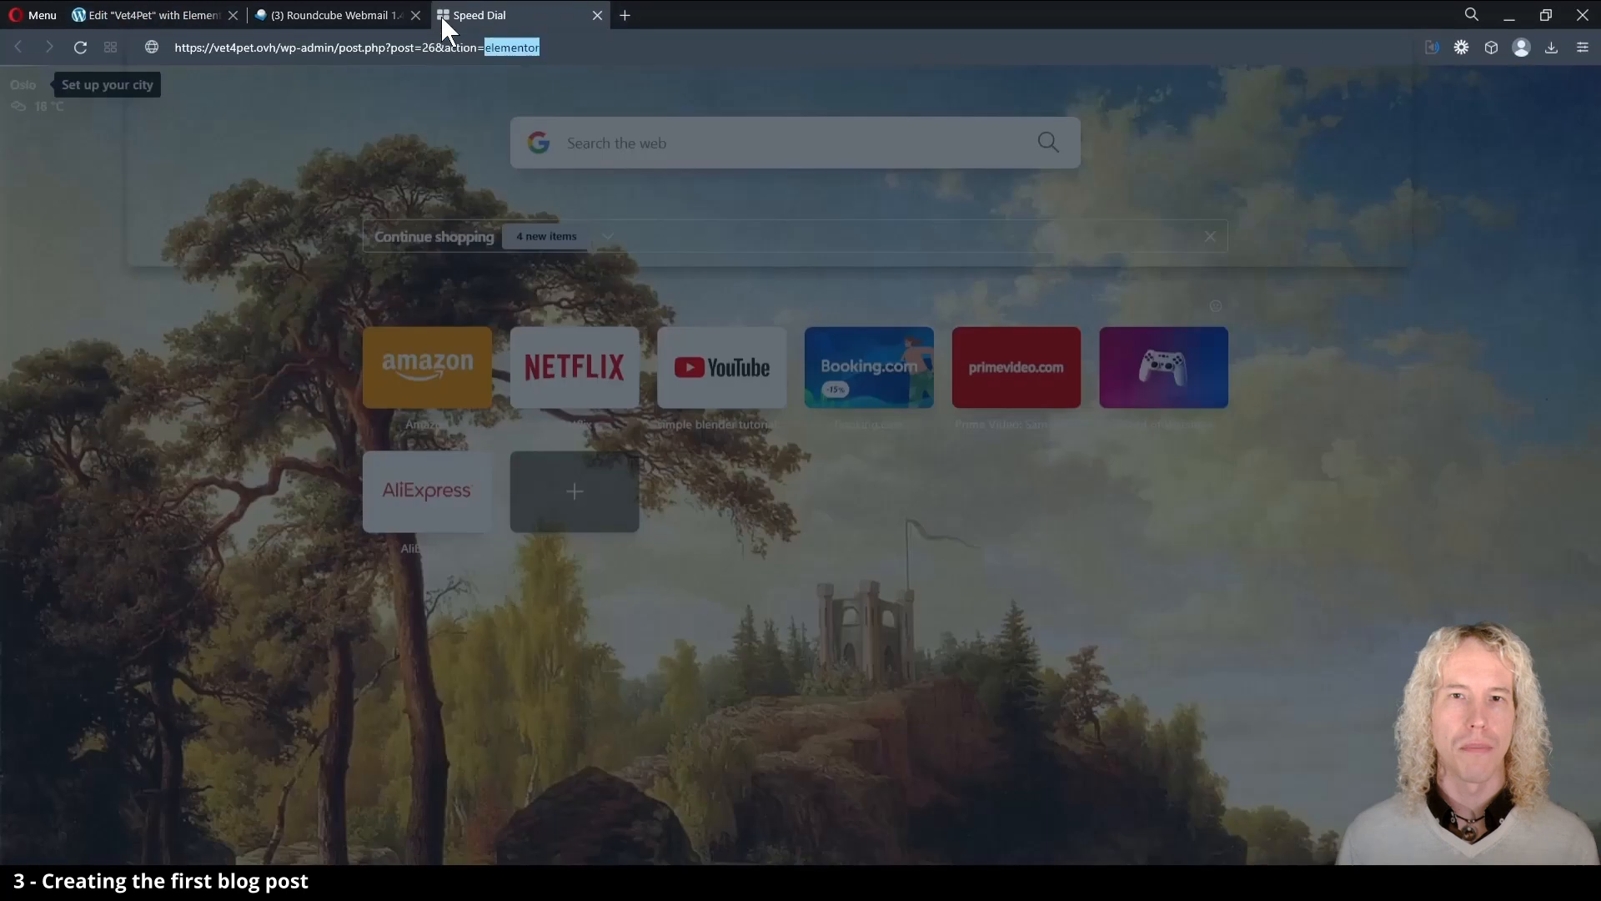
{"action": "key", "text": "BackSpace"}
{"action": "key", "text": "Return"}
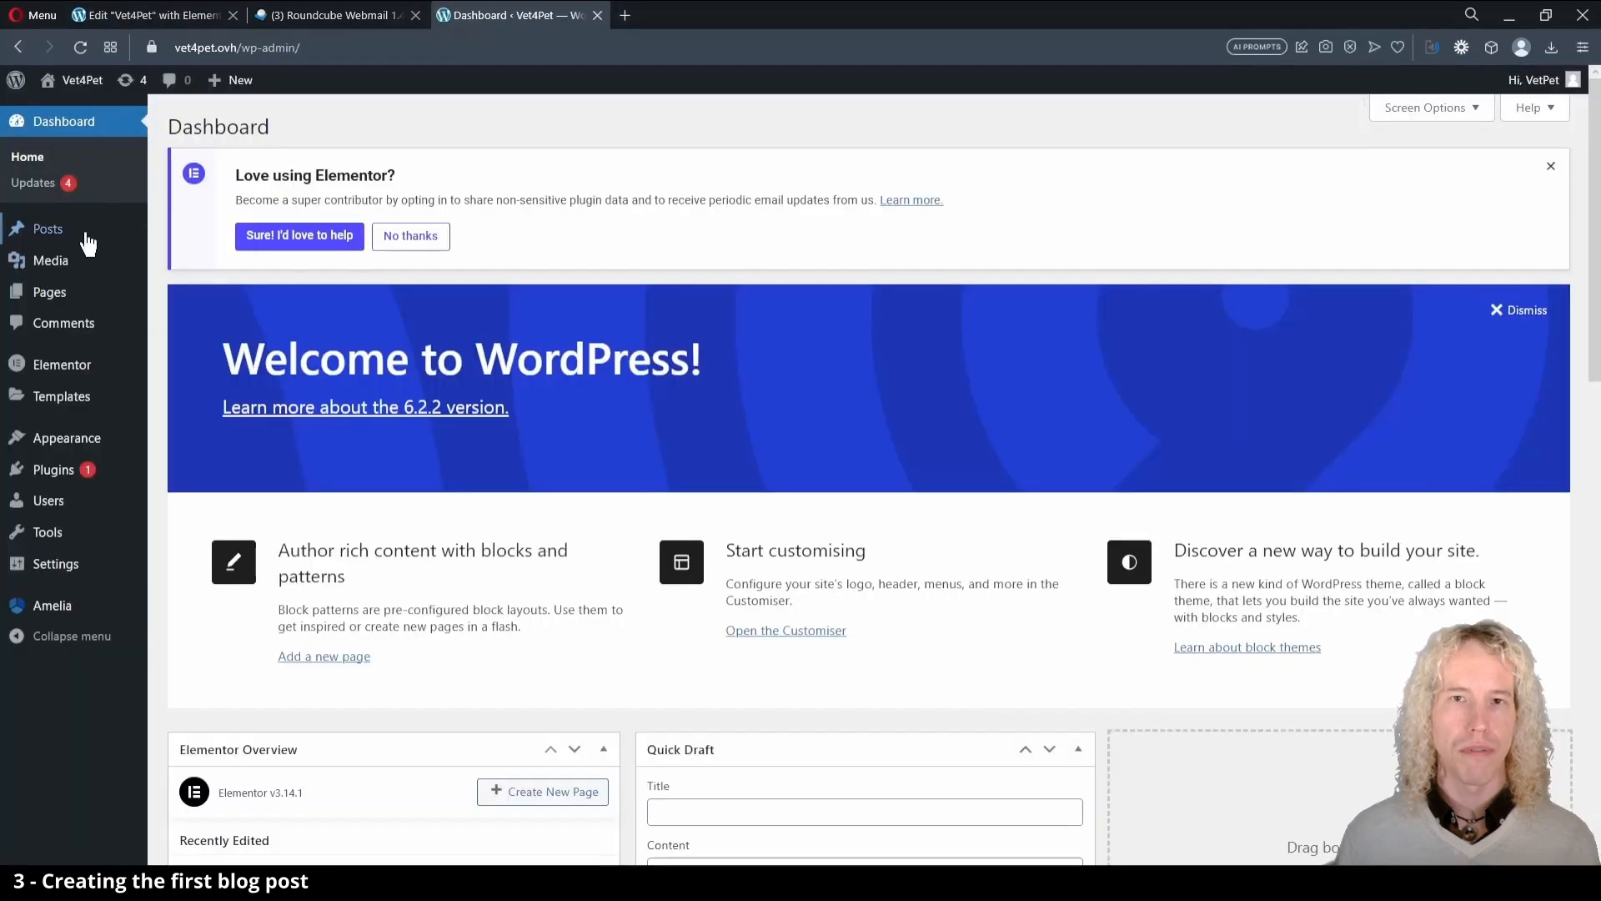
Open the list of all posts and place its browser tab directly after the Vet4Pet page editor tab.
{"action": "left_click", "coordinate": [77, 223]}
{"action": "left_click_drag", "start_coordinate": [501, 15], "coordinate": [327, 16]}
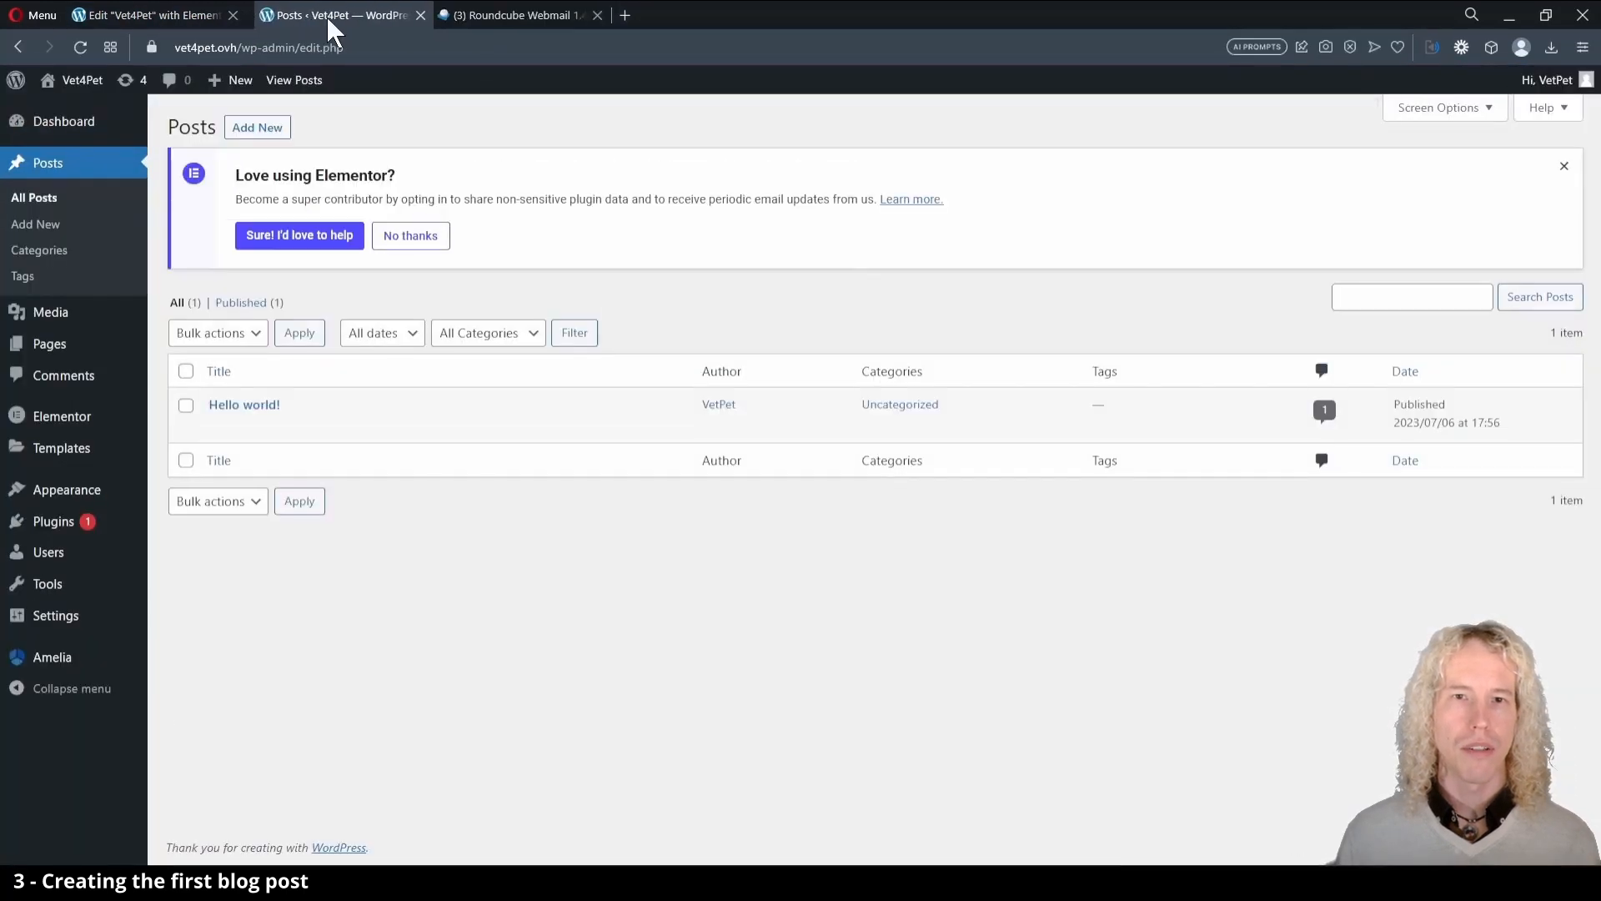
{"action": "left_click", "coordinate": [174, 12]}
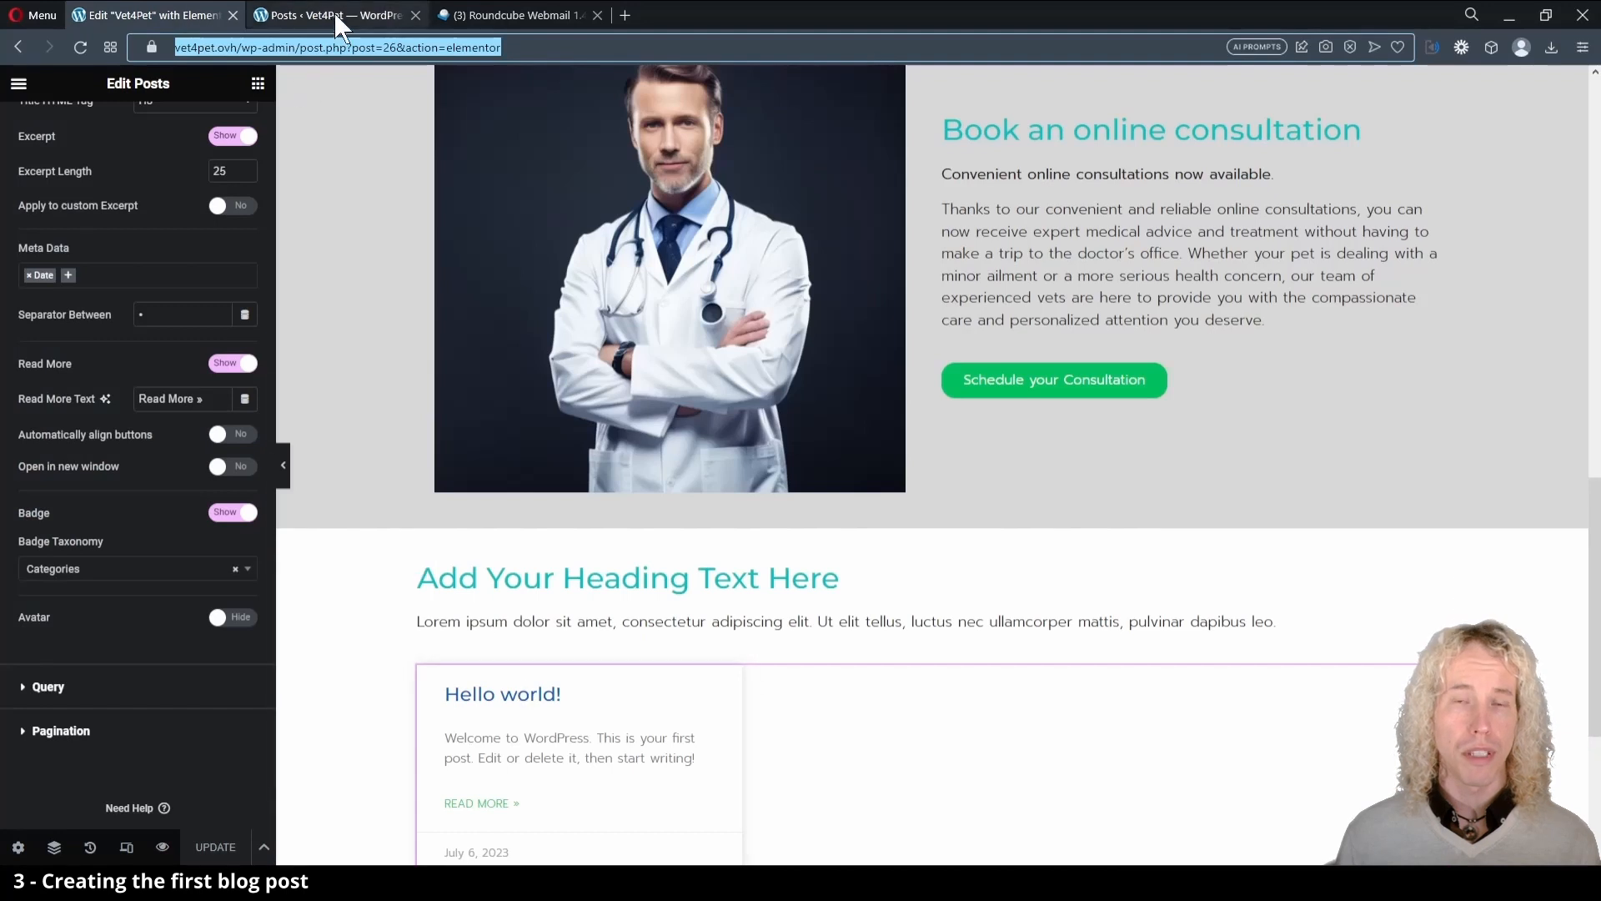
{"action": "left_click", "coordinate": [292, 15]}
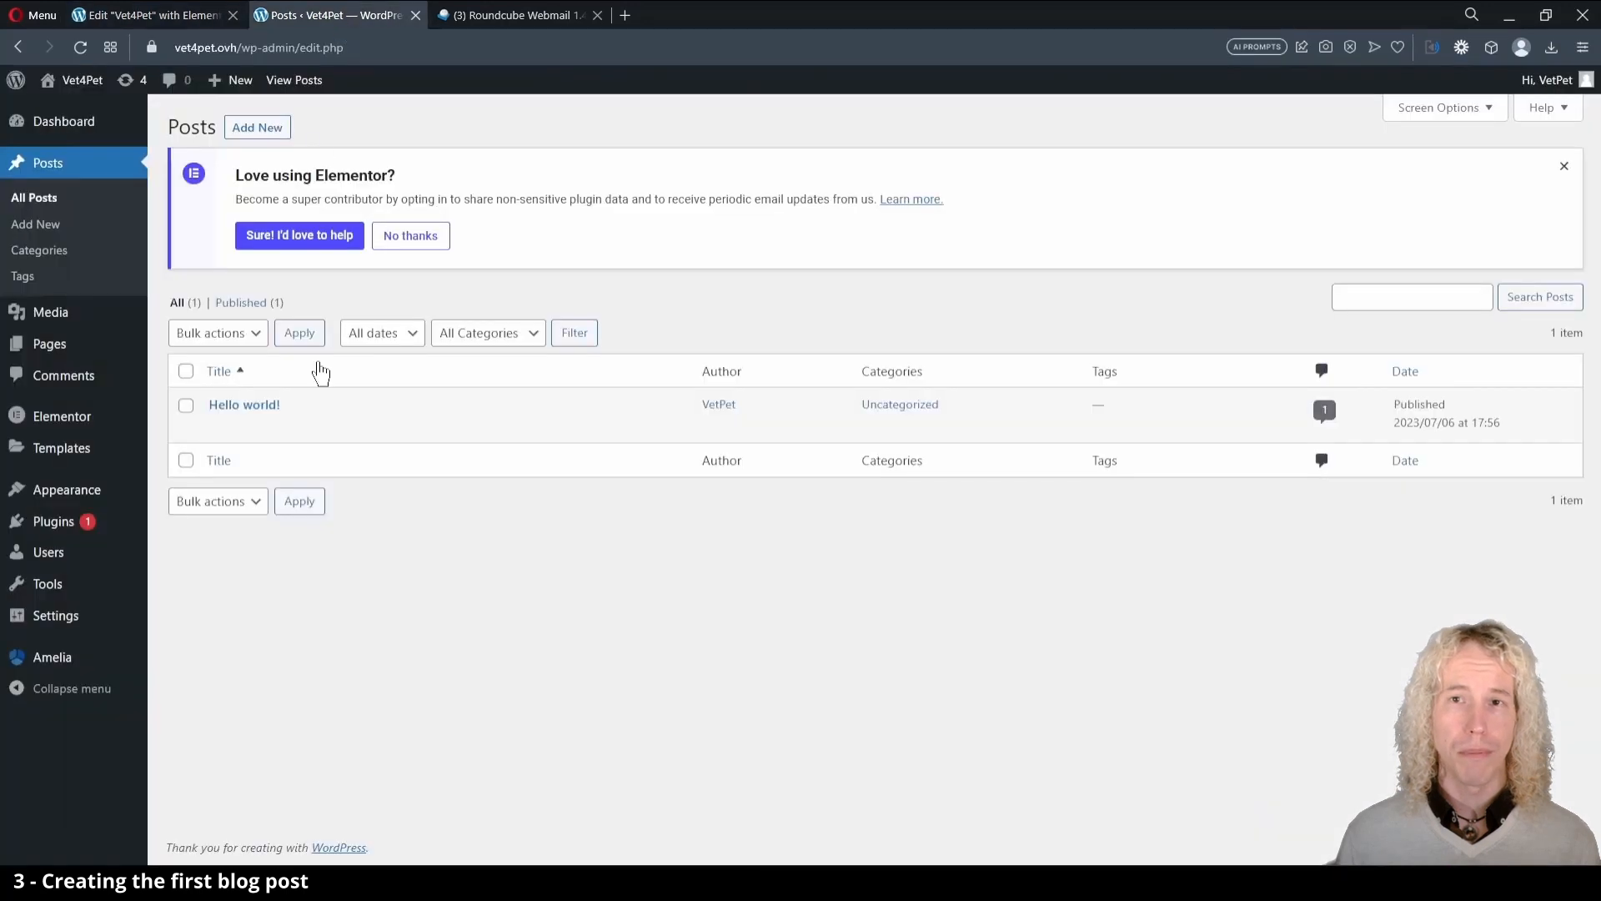
Create a new post in the Elementor editor and hide its title in the post settings.
{"action": "left_click", "coordinate": [257, 130]}
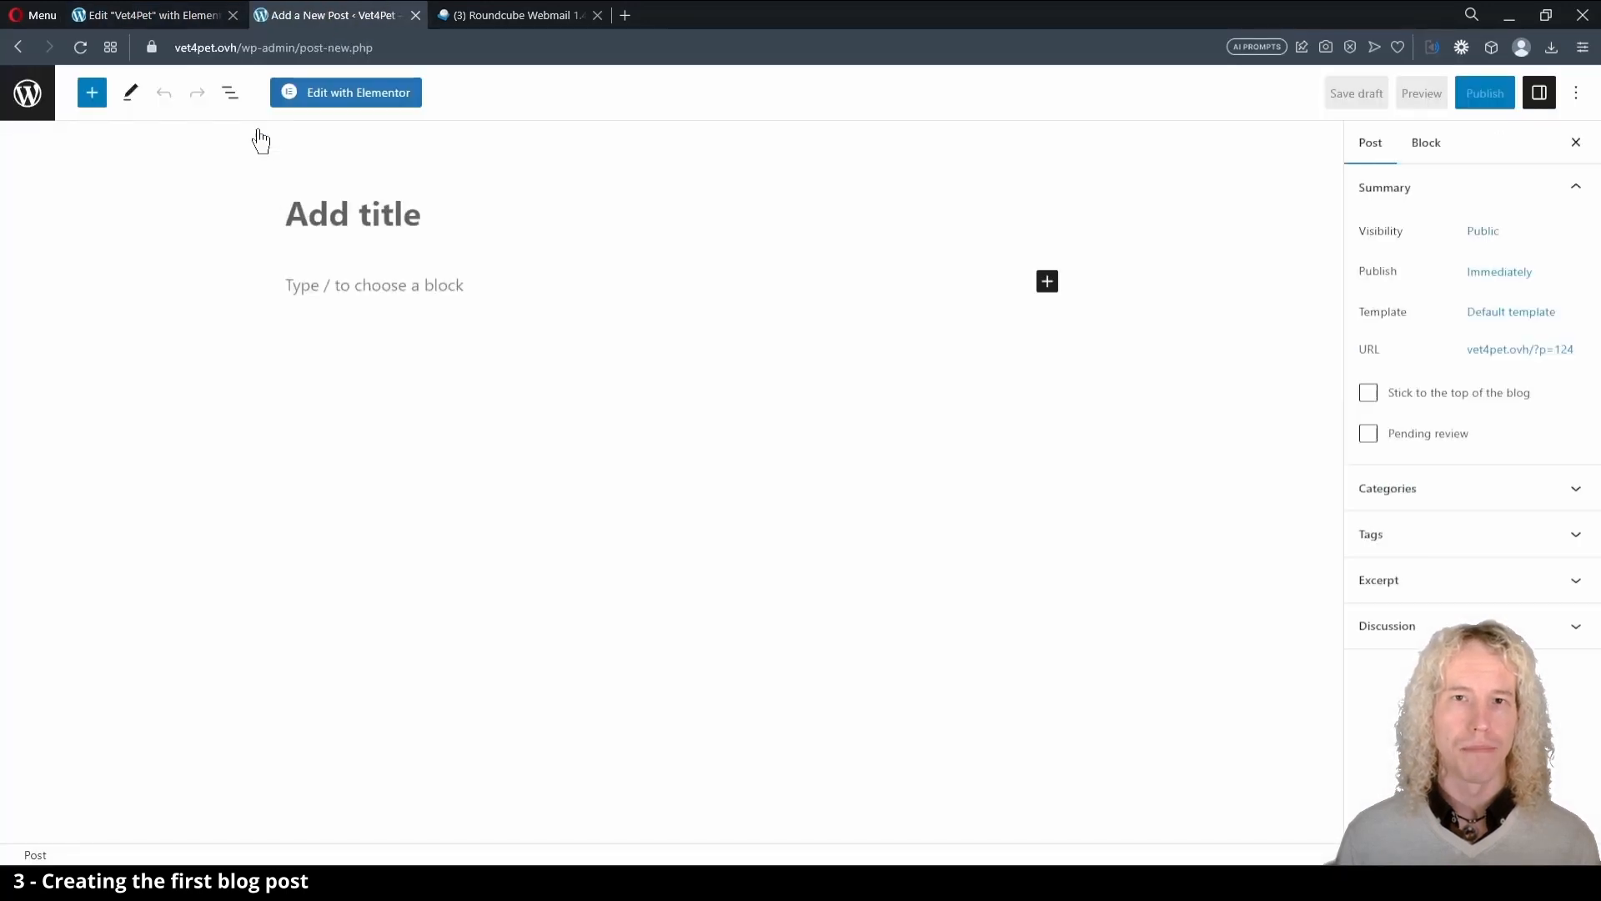
{"action": "left_click", "coordinate": [347, 94]}
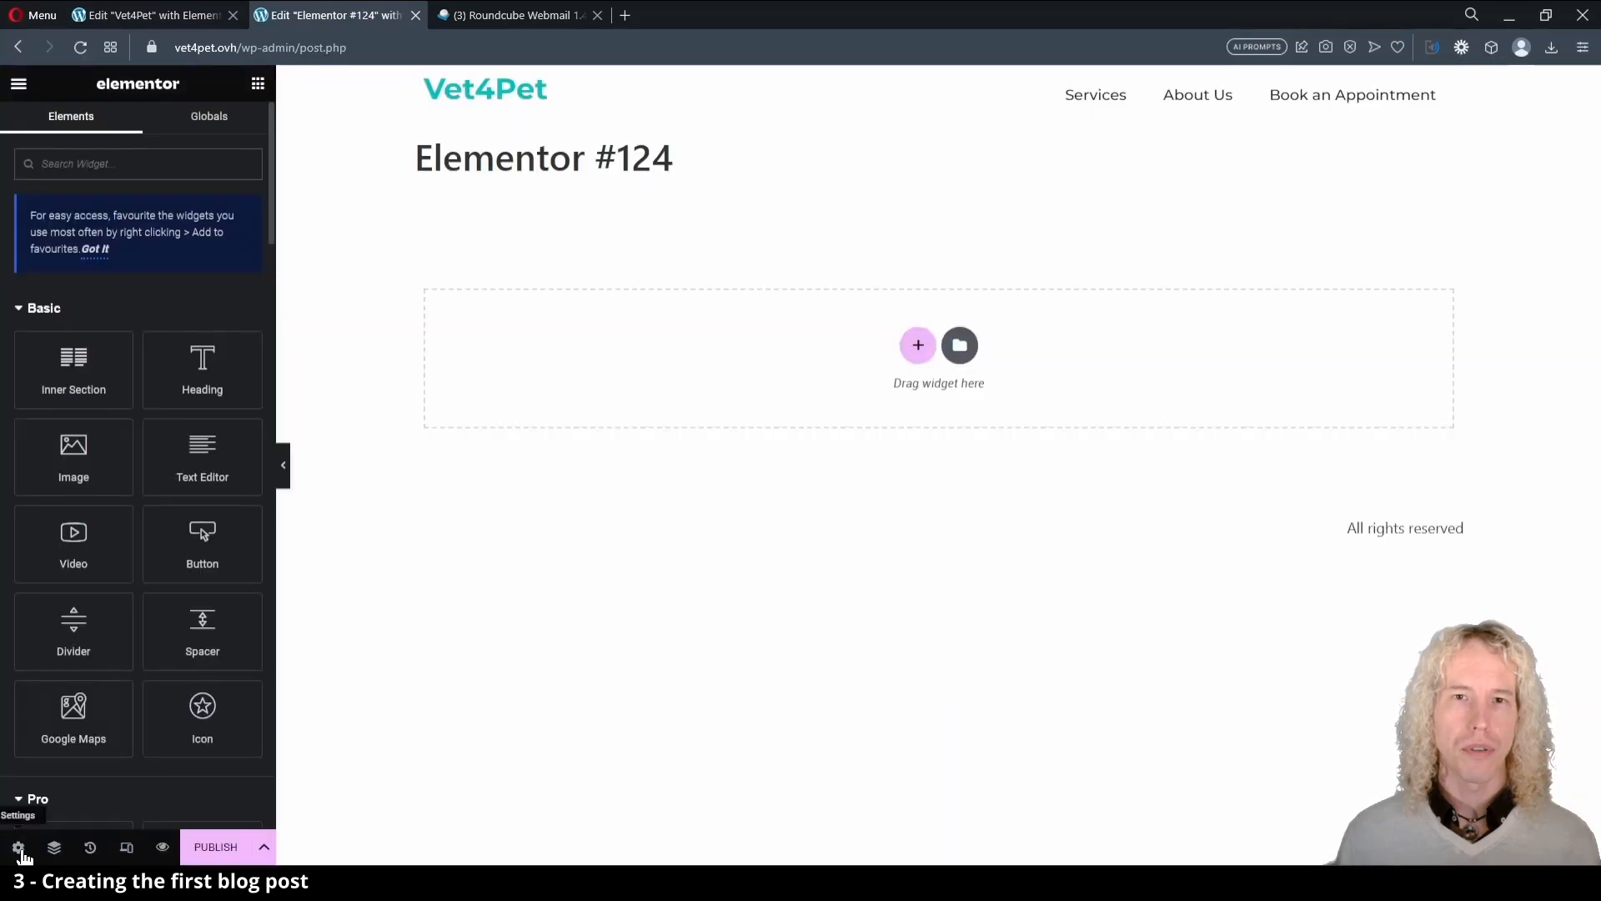
{"action": "left_click", "coordinate": [18, 848]}
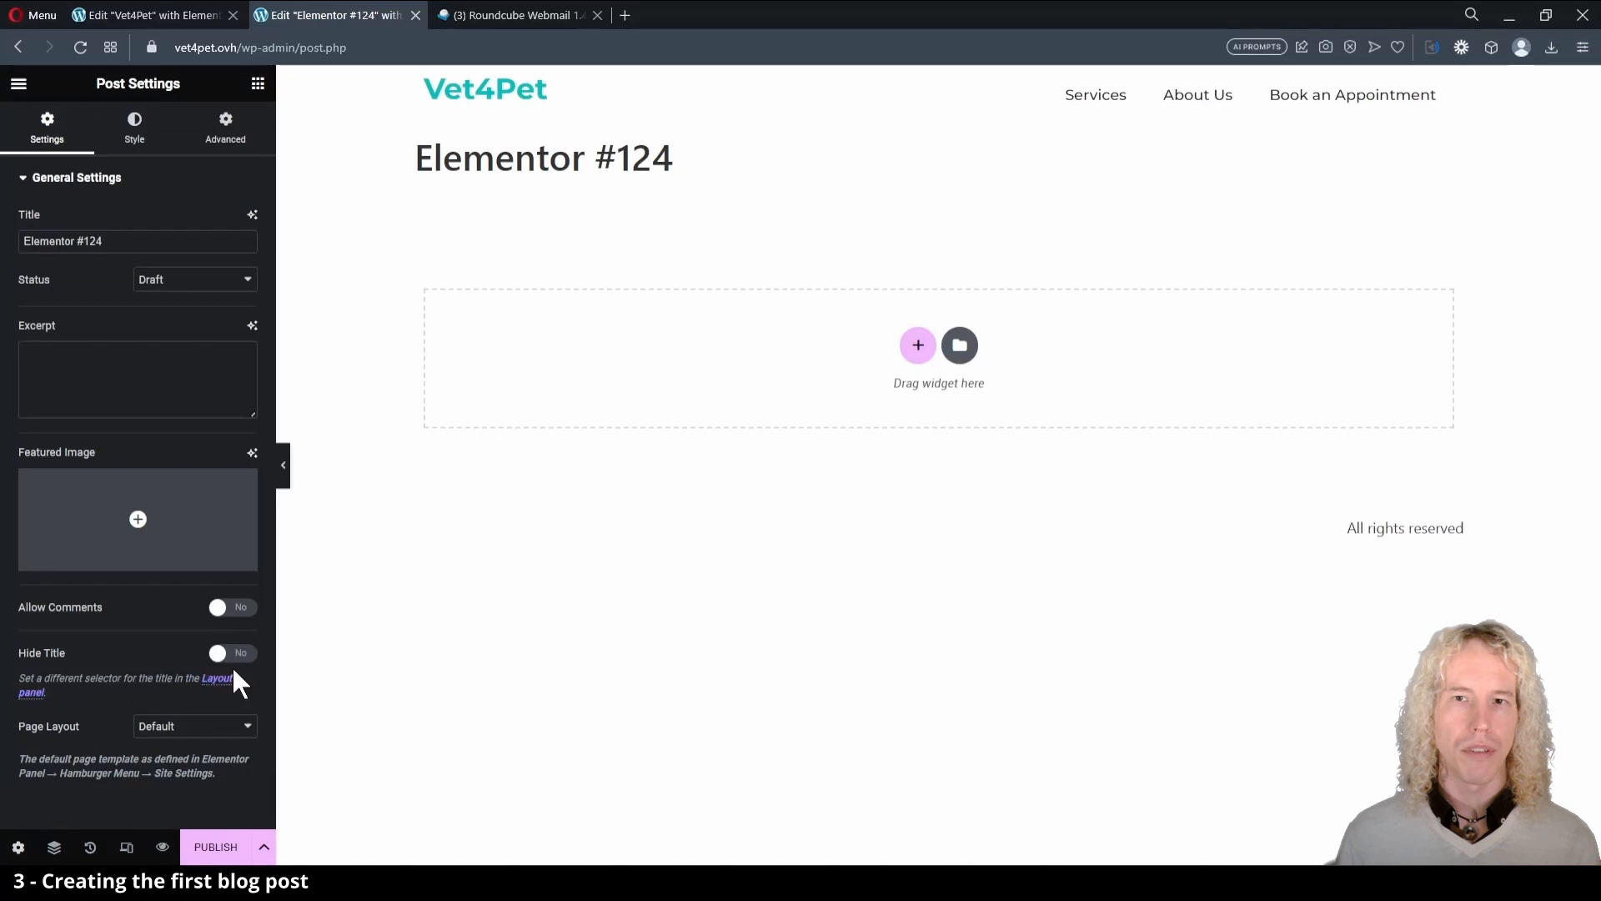
{"action": "left_click", "coordinate": [233, 657]}
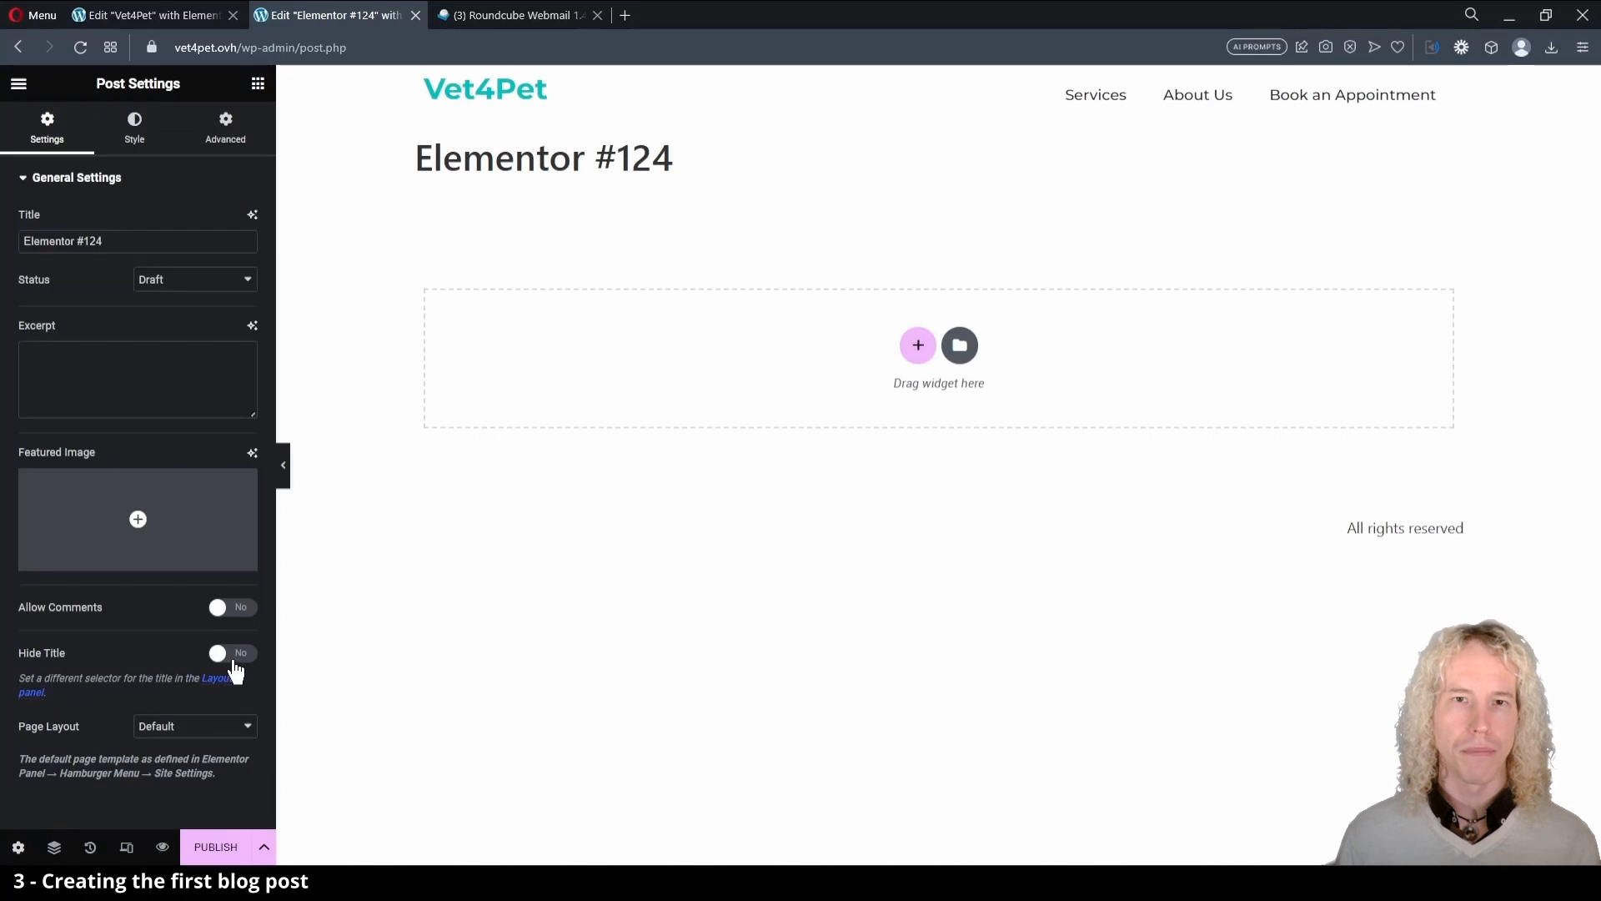
Search the widgets for "fea" and add a Featured Image widget to the post's empty area.
{"action": "left_click", "coordinate": [257, 85]}
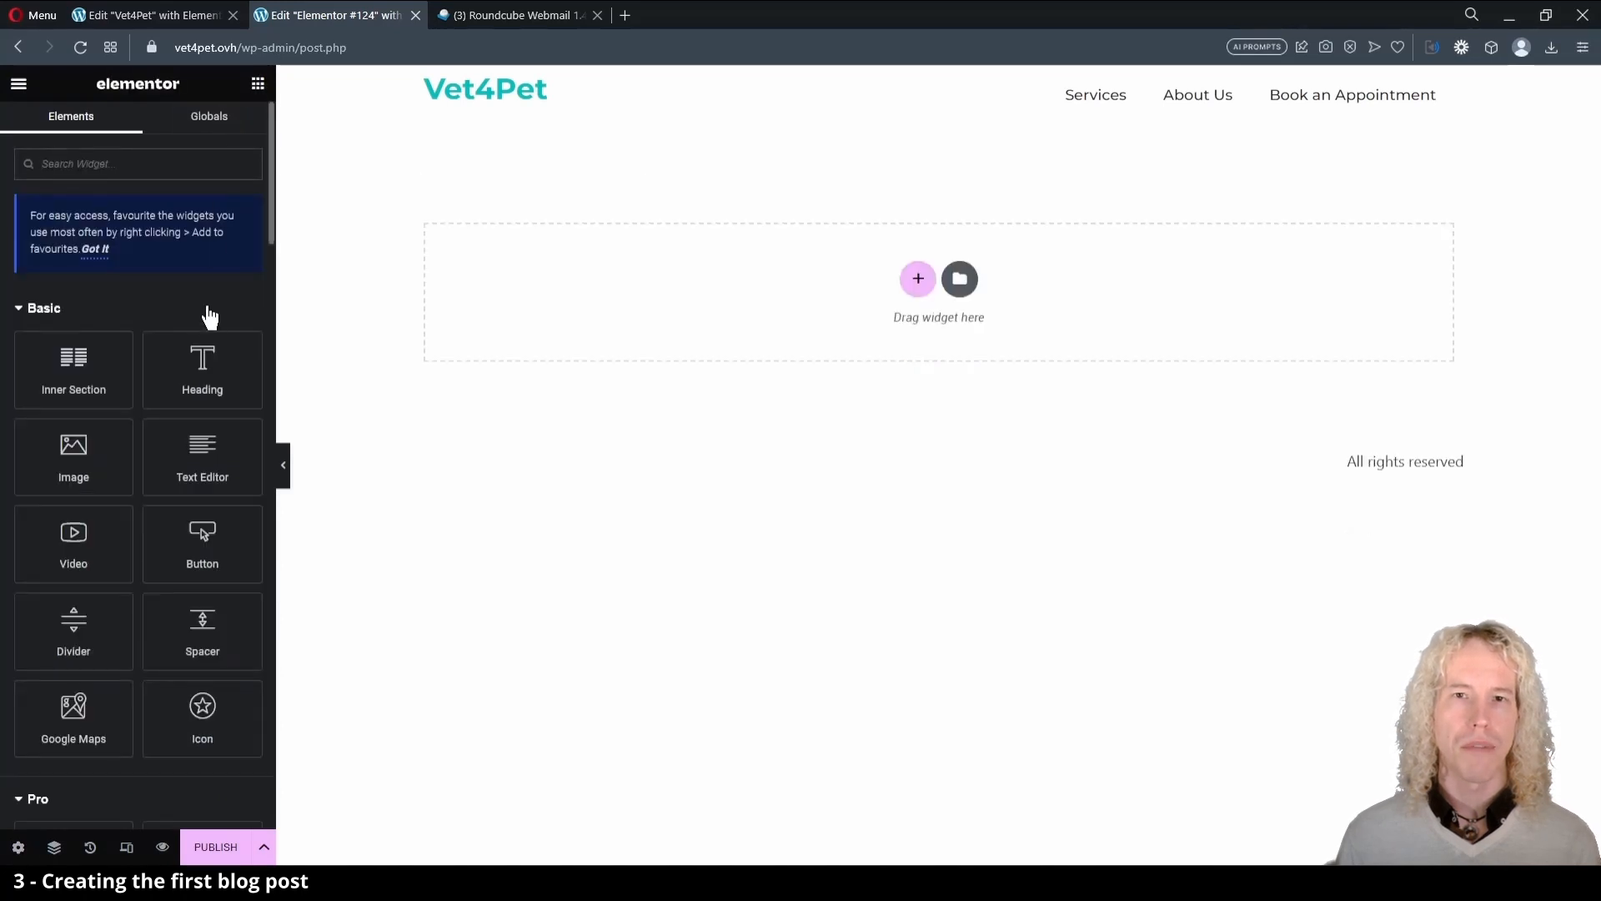
{"action": "type", "text": "fea"}
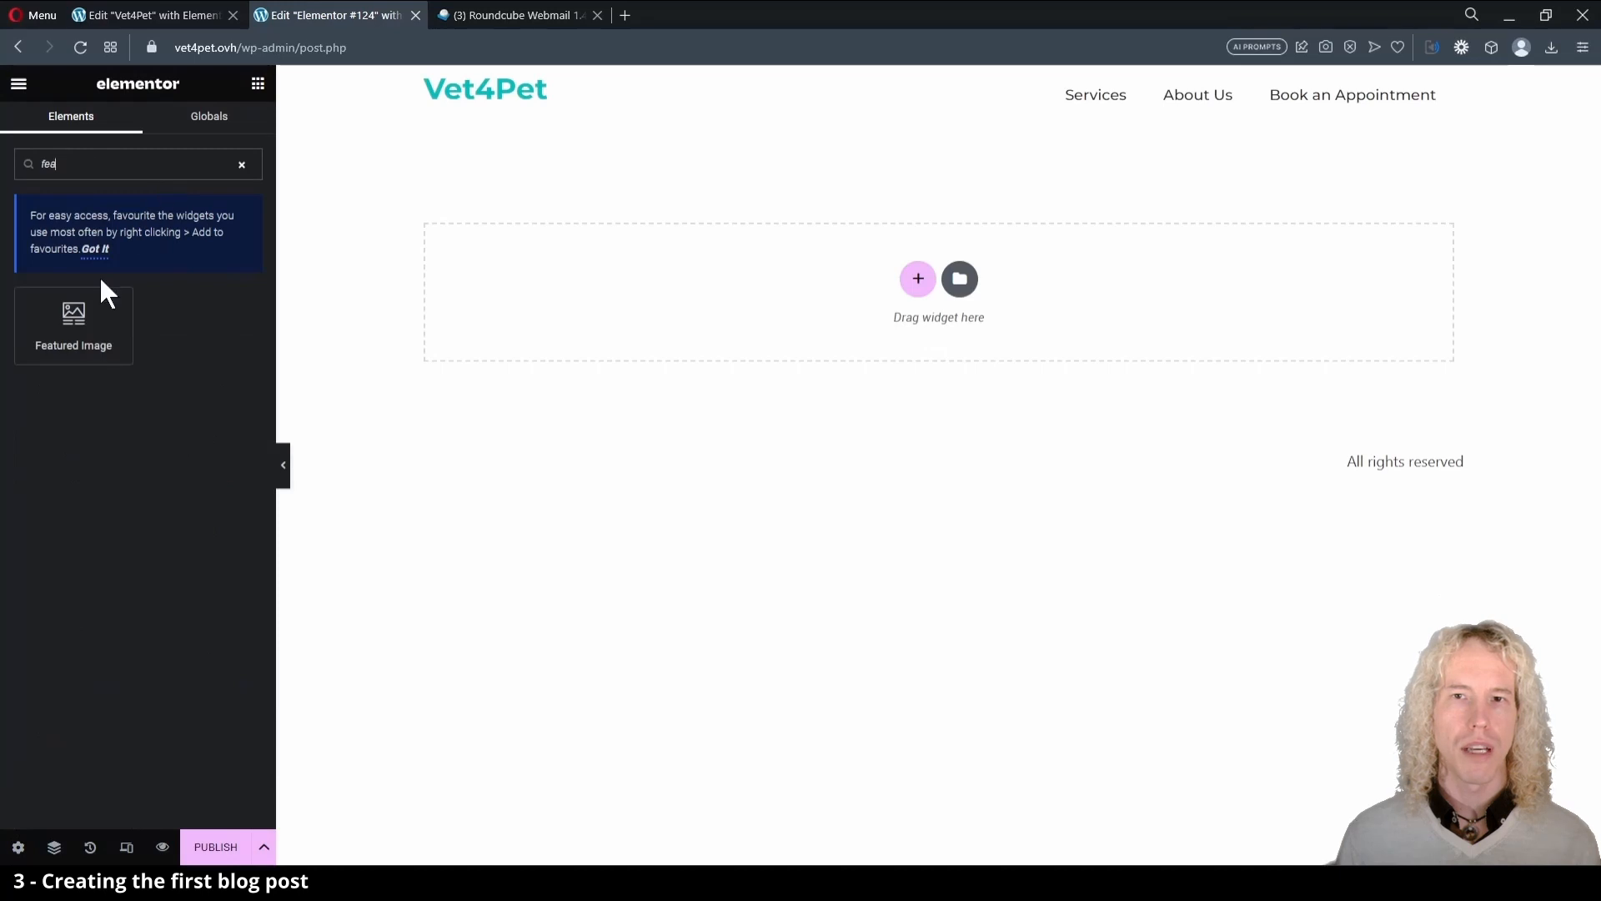
{"action": "left_click_drag", "start_coordinate": [81, 316], "coordinate": [370, 298]}
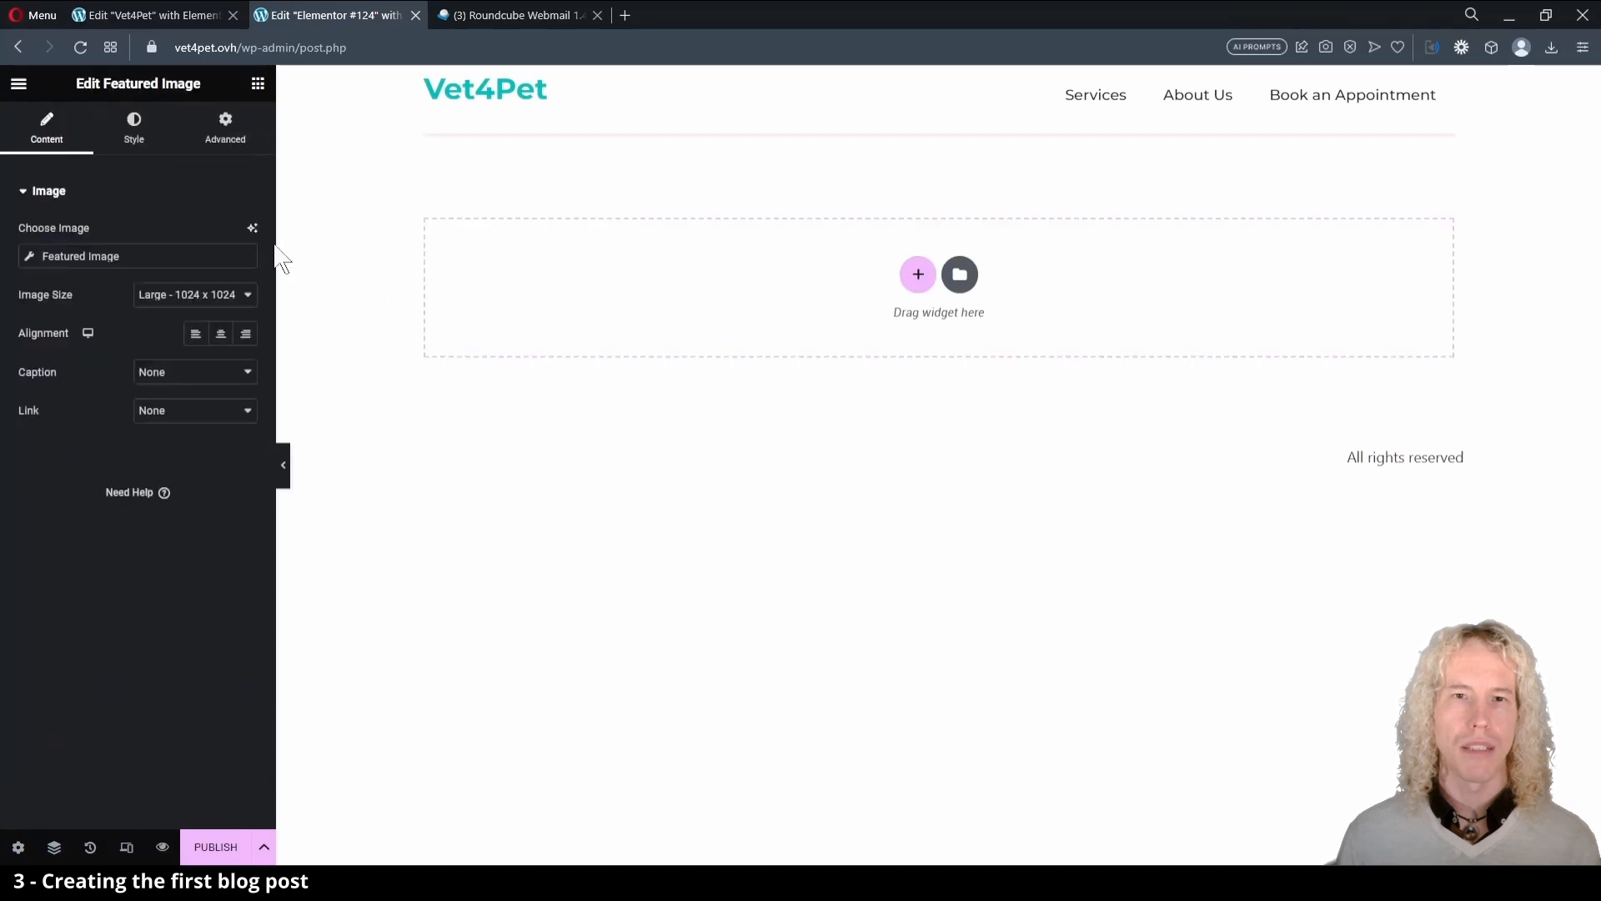
Add a Heading widget below the featured image and a Text Editor widget beneath the heading.
{"action": "left_click", "coordinate": [258, 84]}
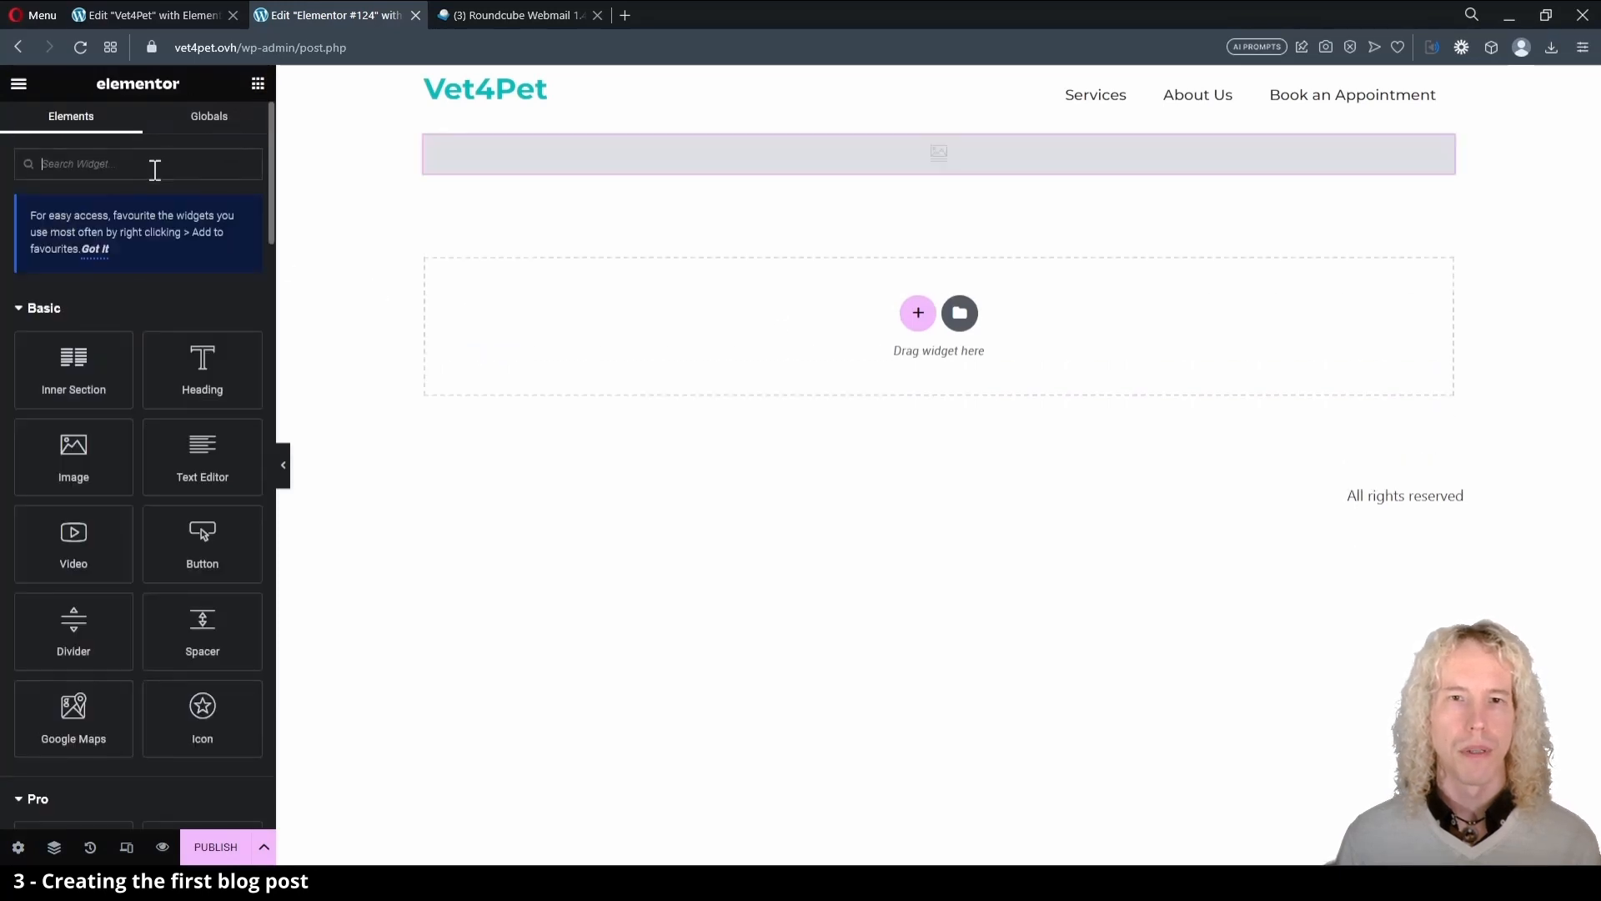
{"action": "left_click_drag", "start_coordinate": [192, 334], "coordinate": [537, 329]}
{"action": "left_click", "coordinate": [258, 84]}
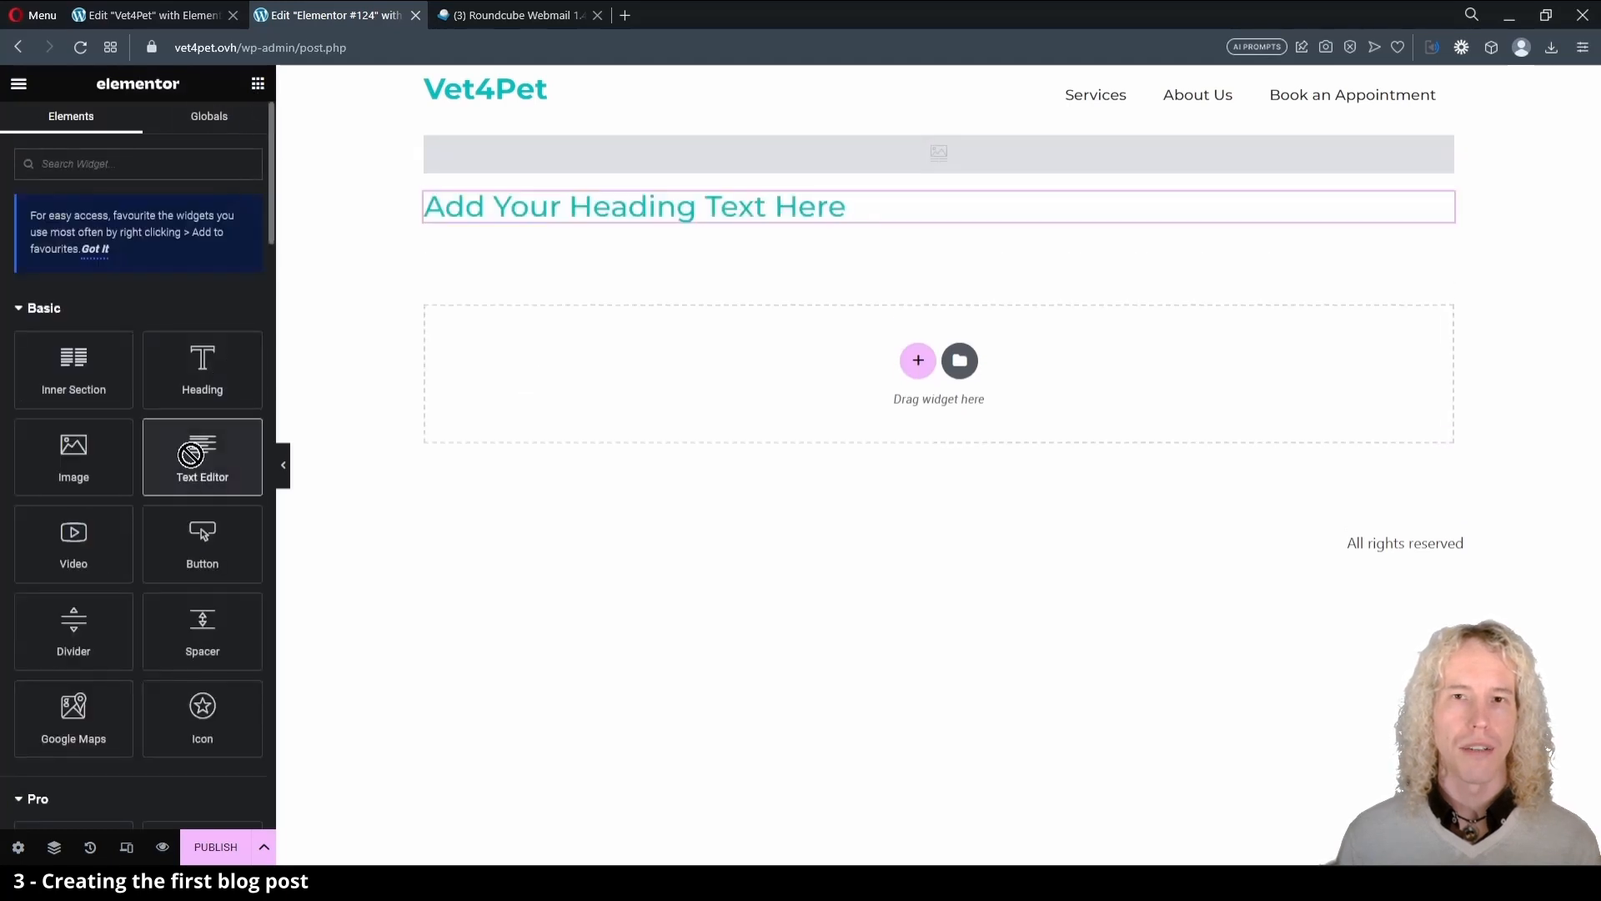
{"action": "left_click_drag", "start_coordinate": [202, 457], "coordinate": [617, 233]}
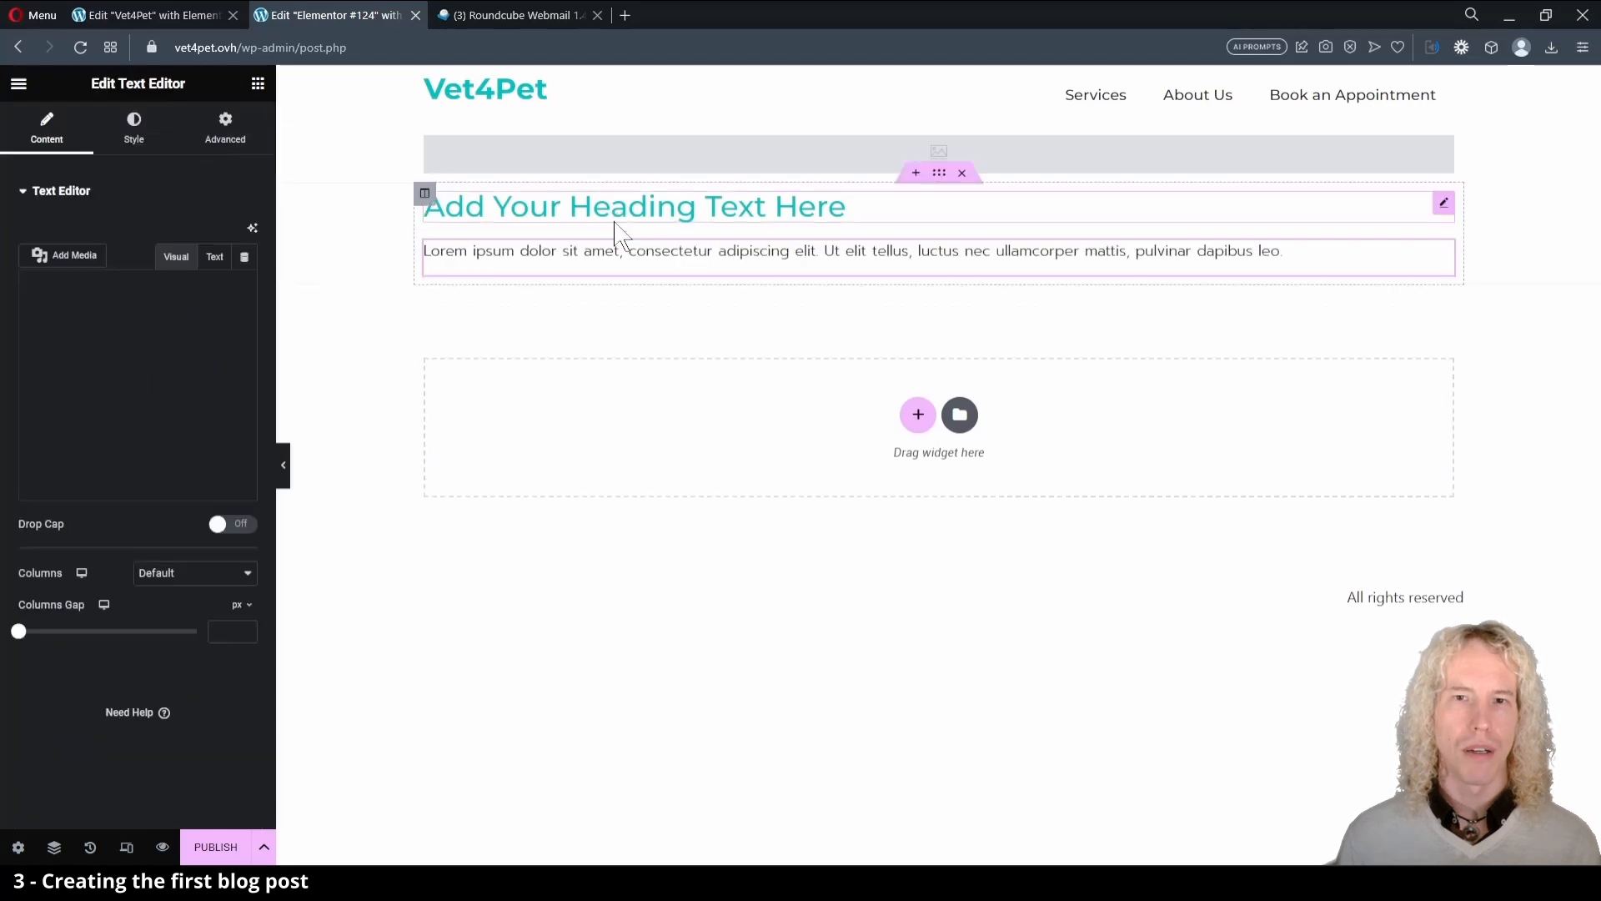
Generate AI text with the prompt "give me three ideas for a vet's blog" and cut the first idea from it.
{"action": "left_click", "coordinate": [254, 232]}
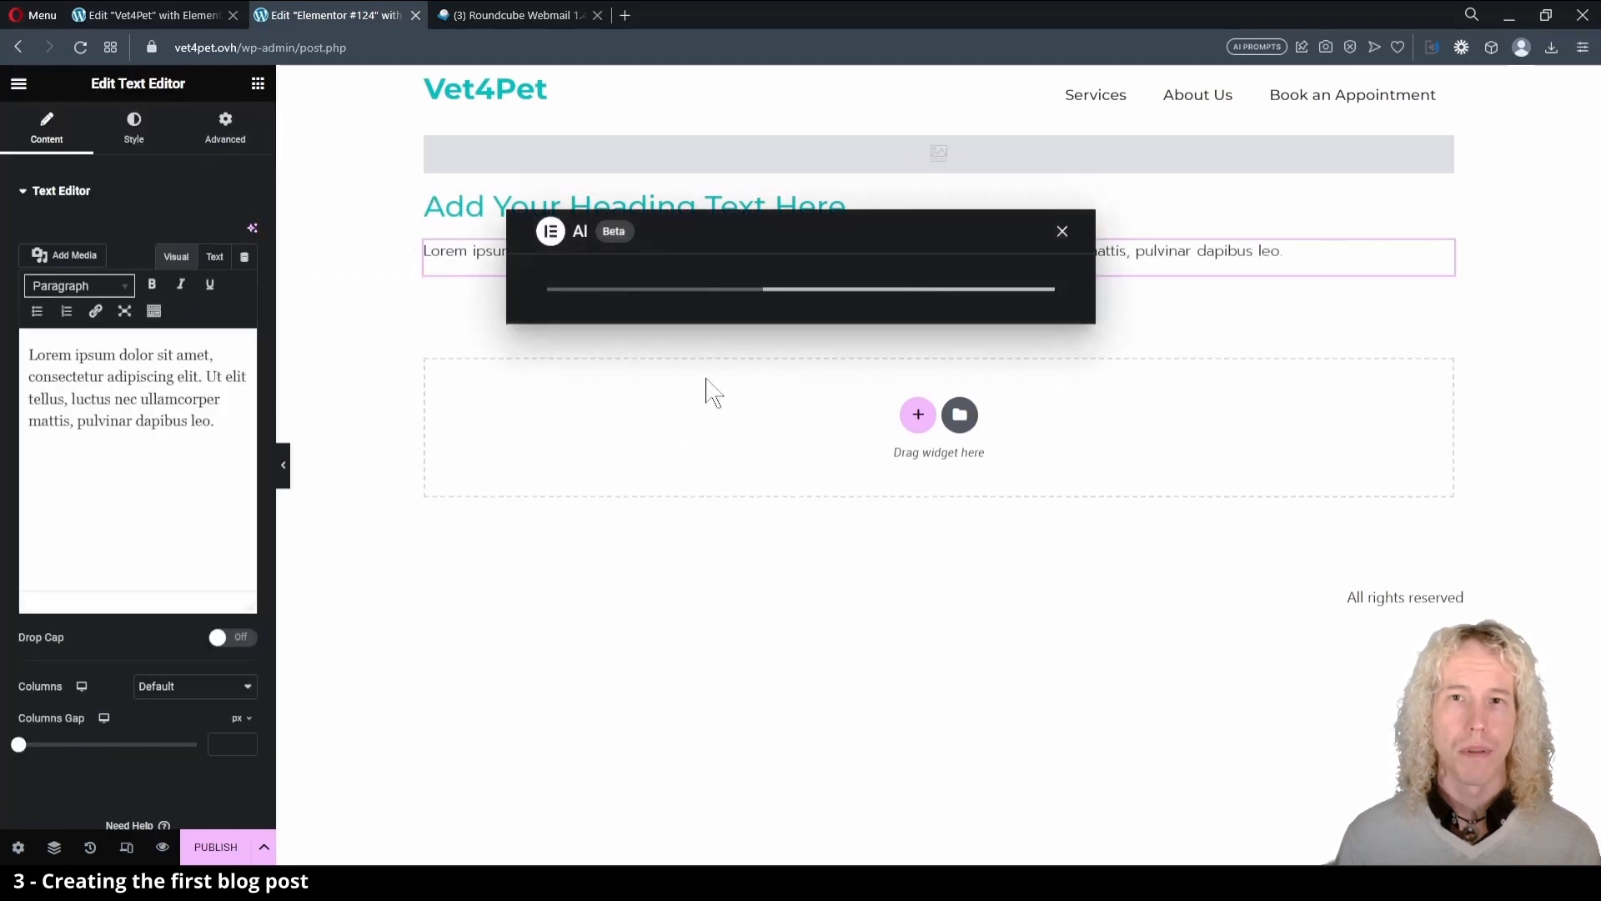
{"action": "type", "text": "give me three ideas for a vet's blog"}
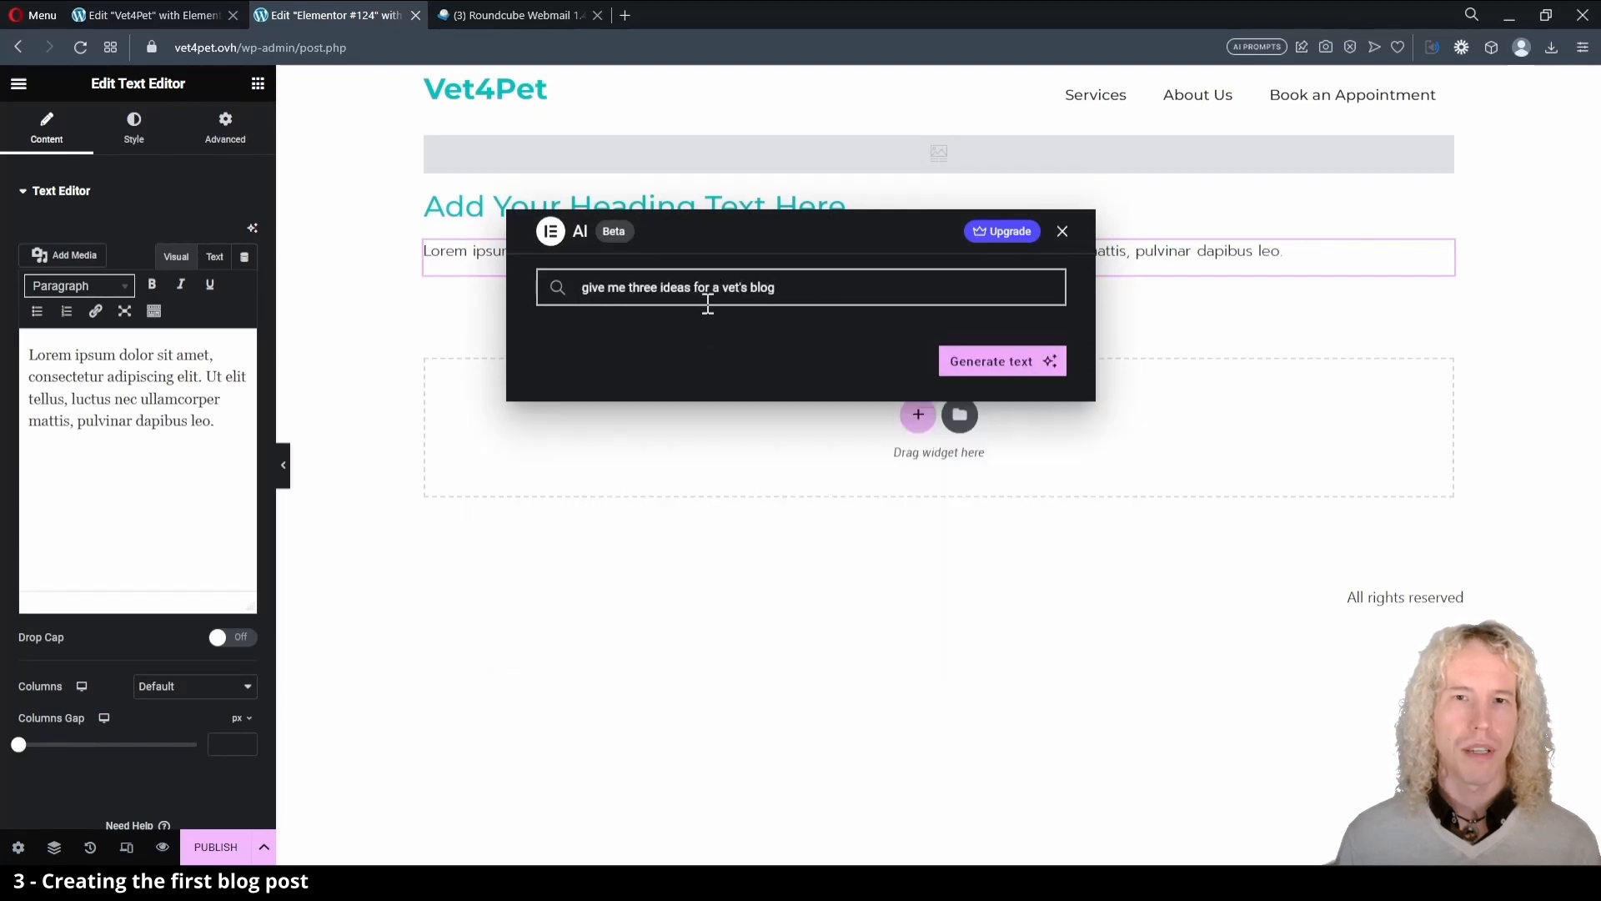
{"action": "left_click", "coordinate": [995, 367]}
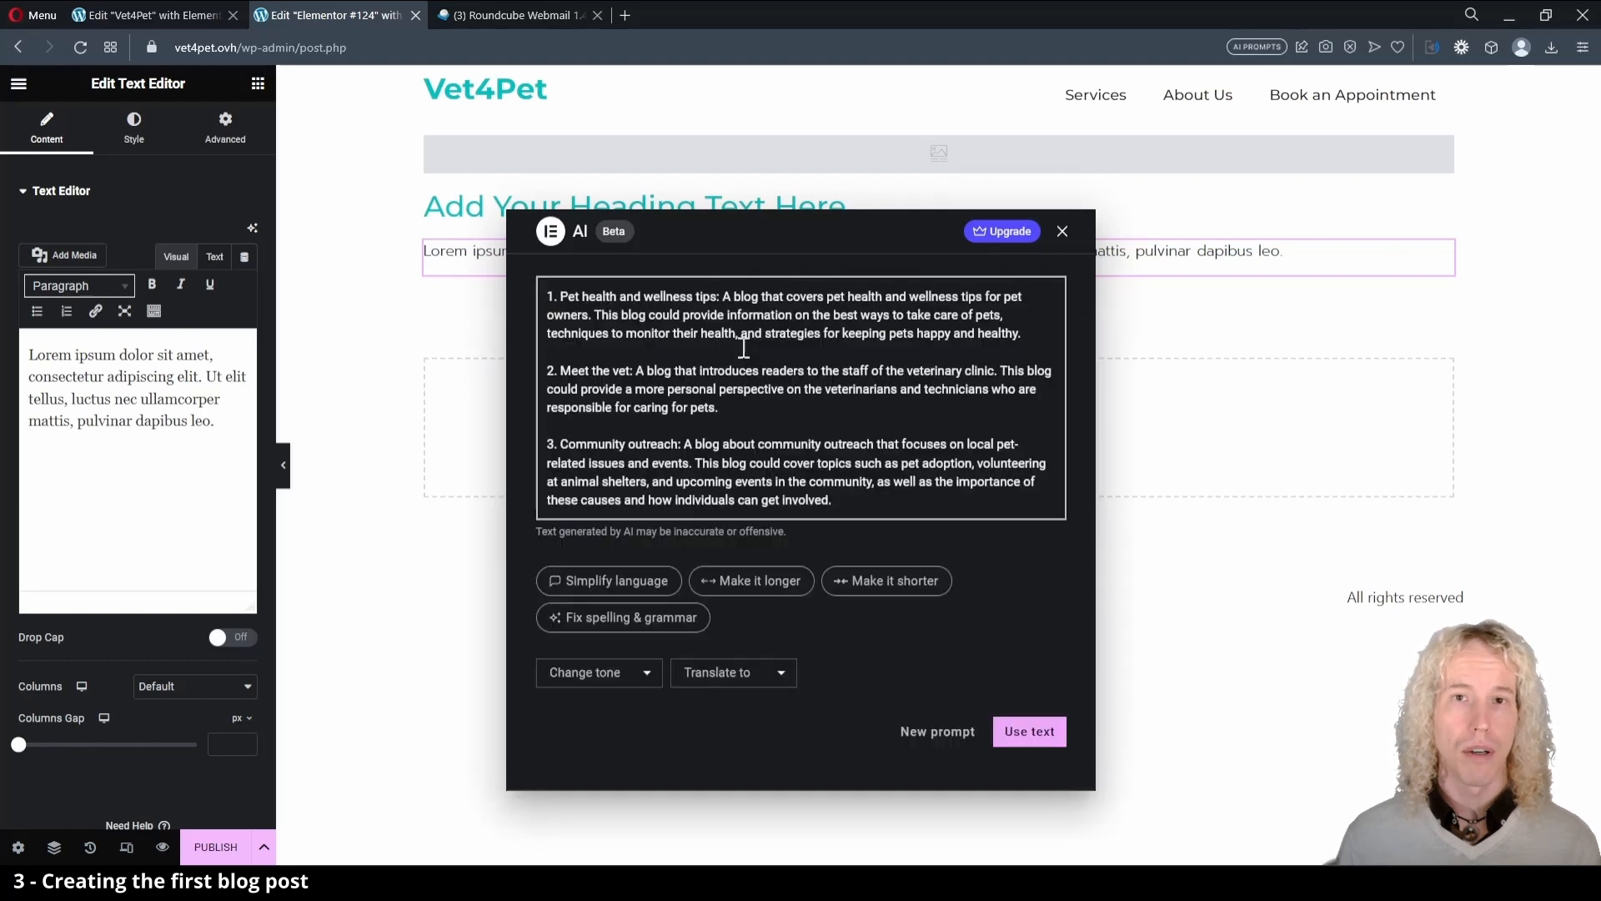
{"action": "key", "text": "shift+Down"}
{"action": "key", "text": "shift+Down"}
{"action": "key", "text": "shift+Down"}
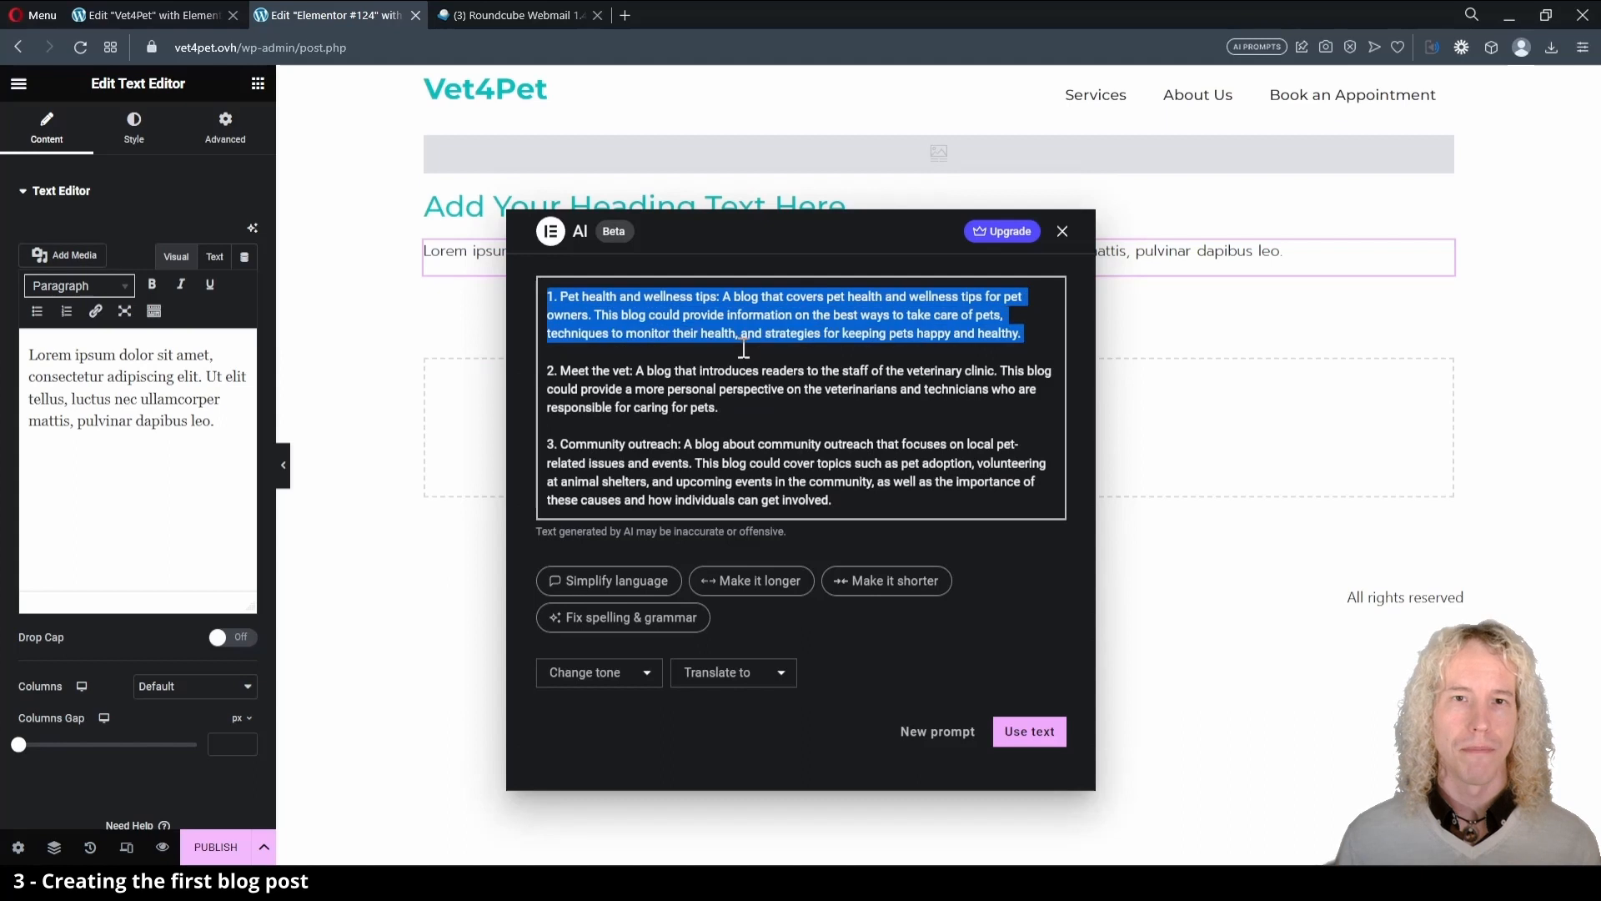
{"action": "key", "text": "BackSpace"}
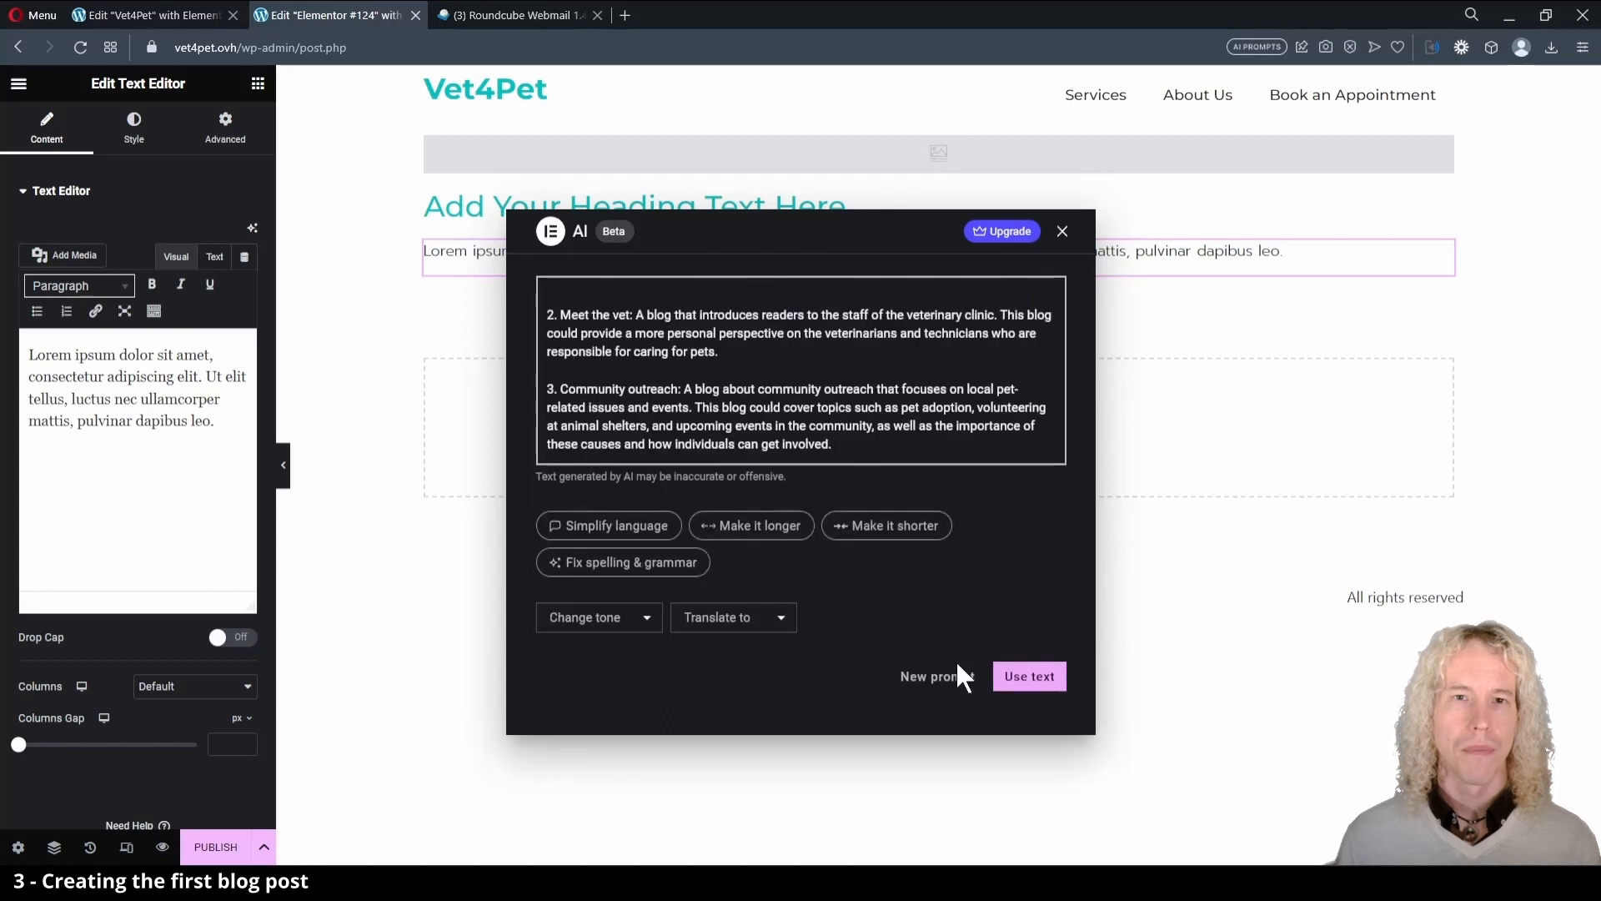
Generate AI text with the new prompt "Write a blog post about wellness tips for dogs for a vet website".
{"action": "left_click", "coordinate": [940, 680]}
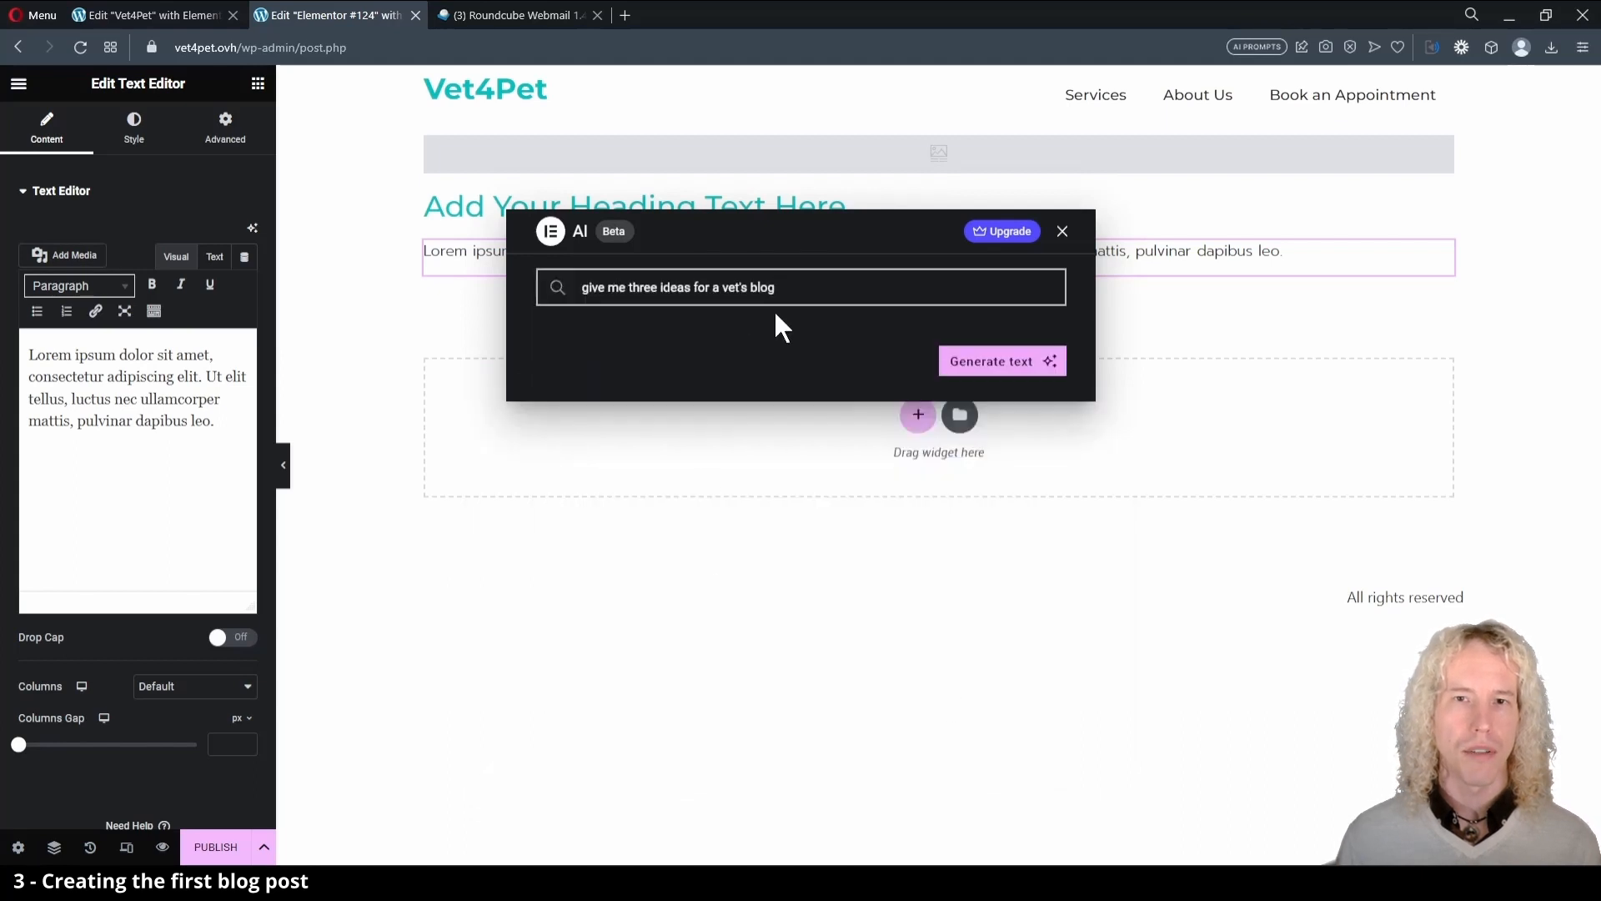
{"action": "type", "text": "Write a blog post about wellness tips for dogs"}
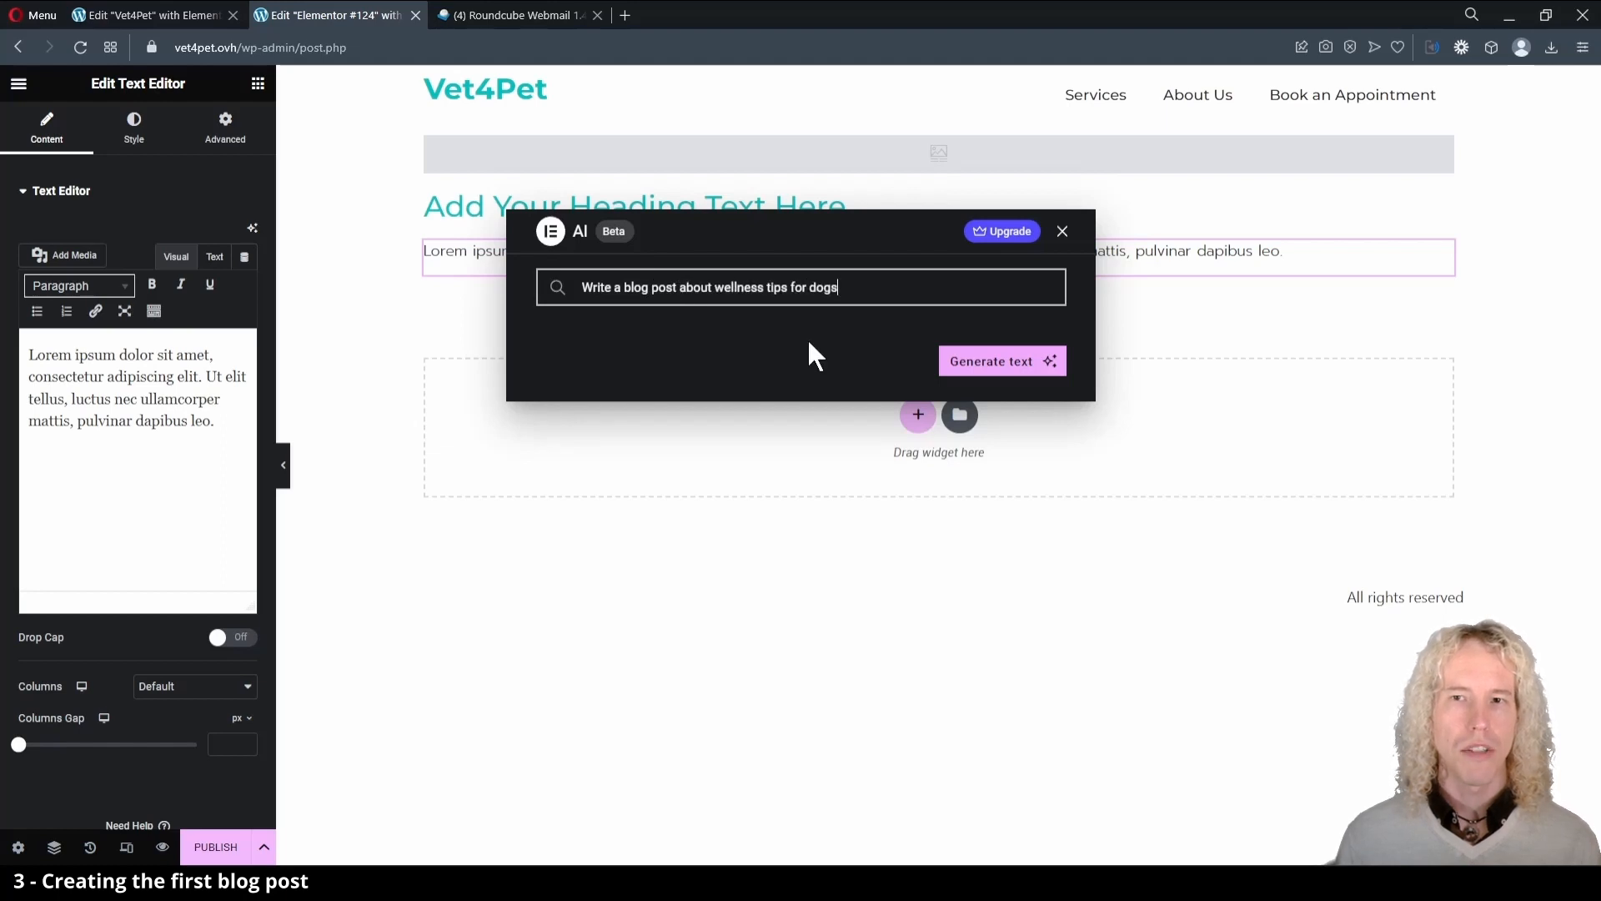
{"action": "type", "text": " for a vet website"}
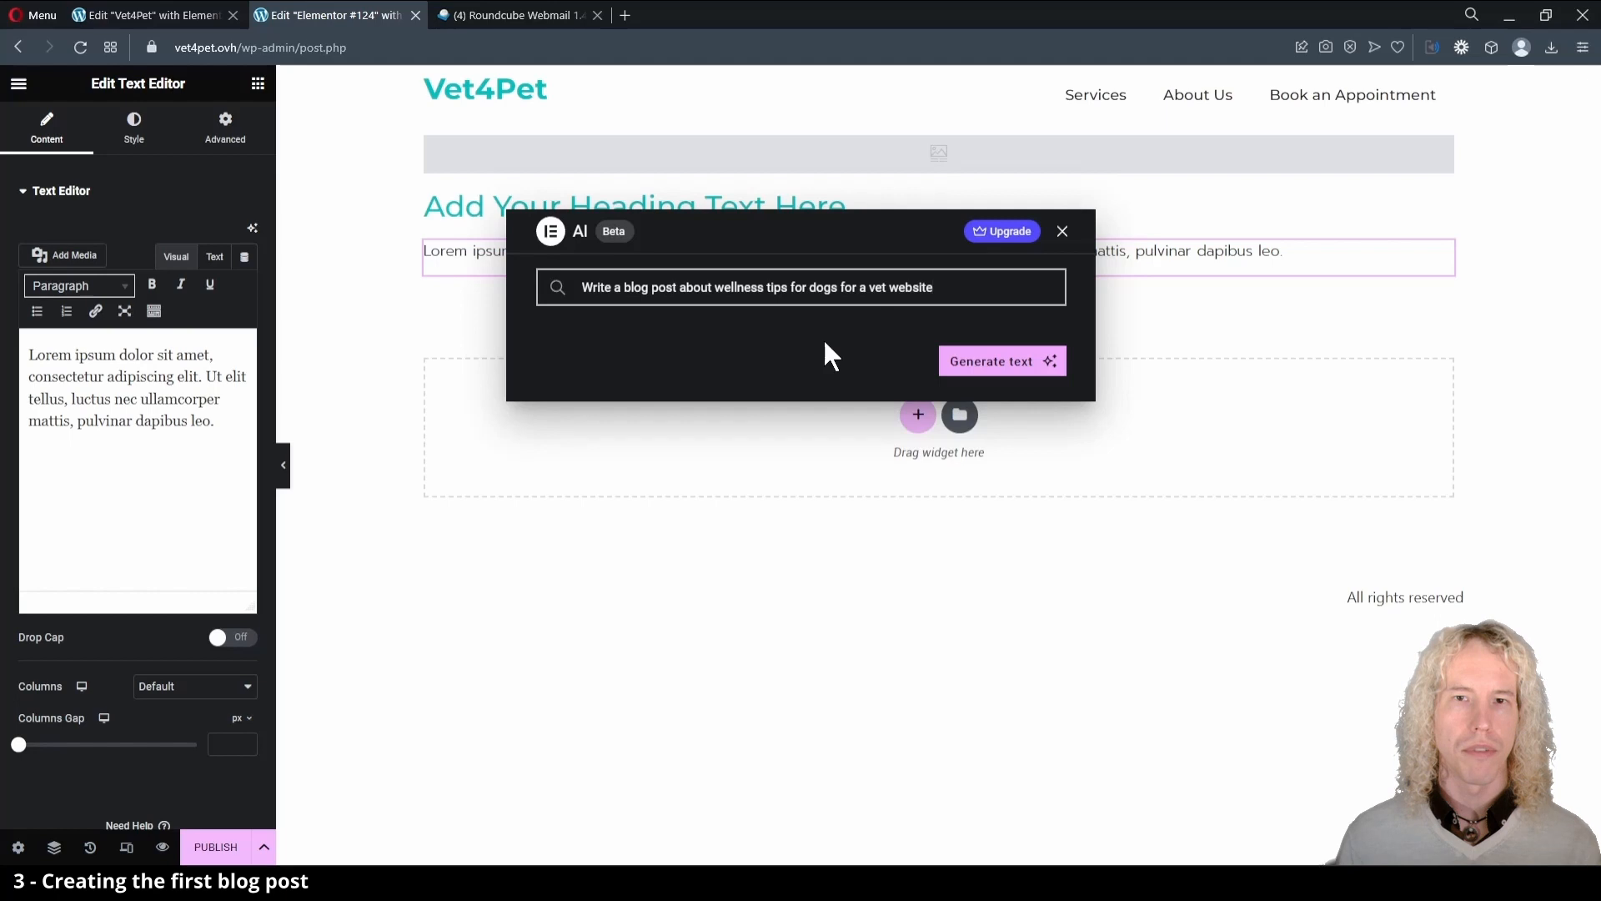
{"action": "left_click", "coordinate": [988, 362]}
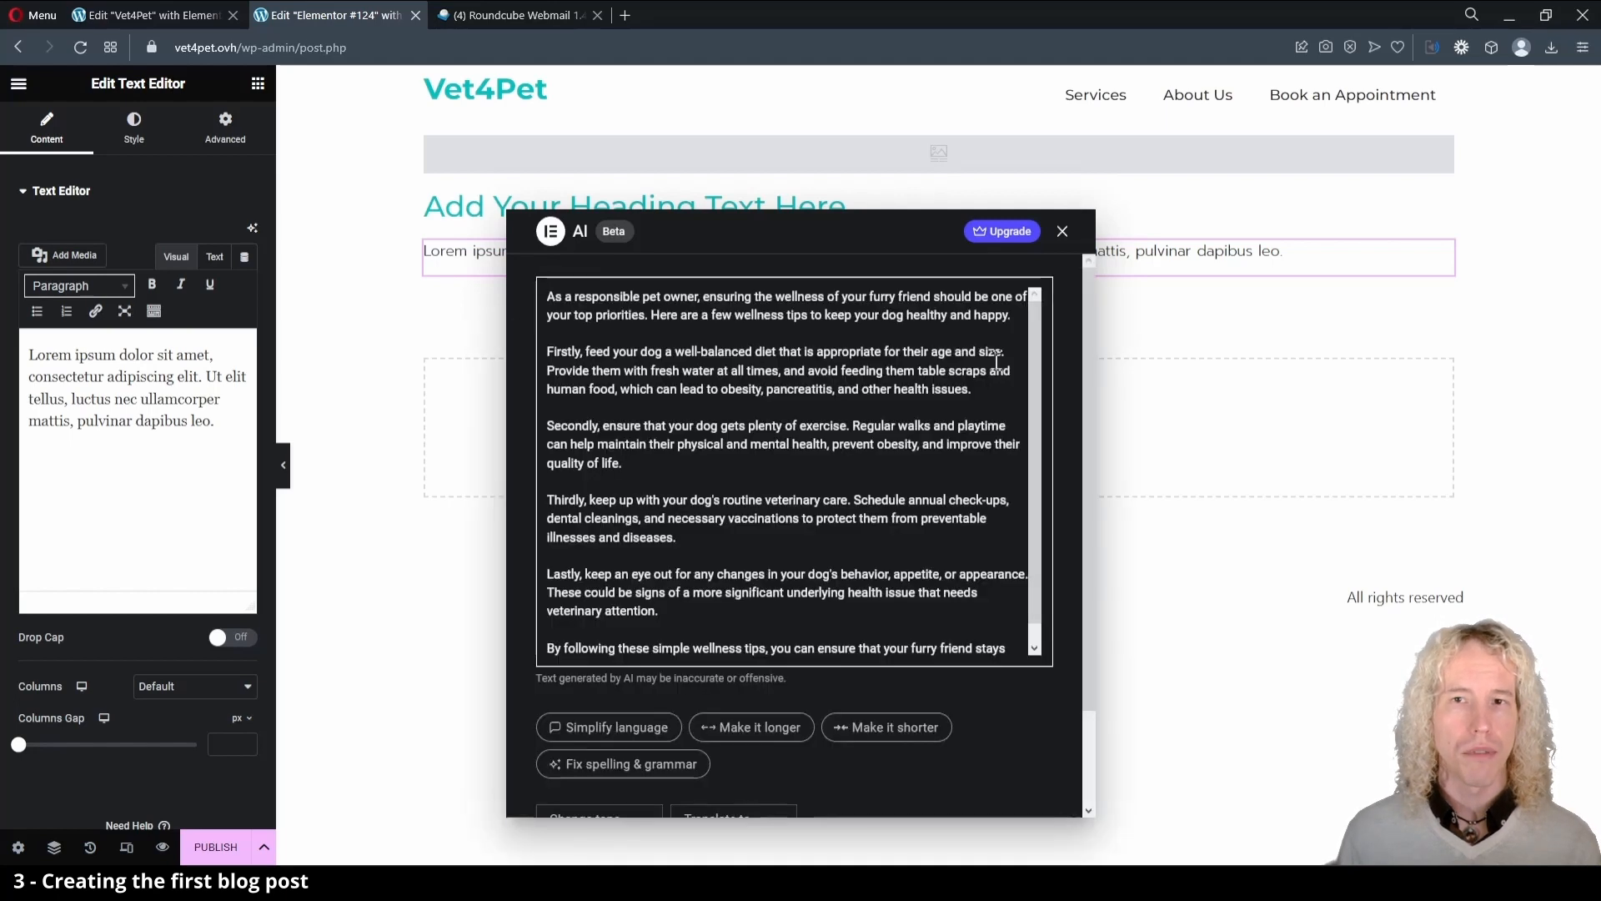
Have the AI make the generated dog wellness text longer and insert it into the Text Editor widget.
{"action": "scroll", "coordinate": [846, 418], "scroll_direction": "down", "scroll_amount": 1}
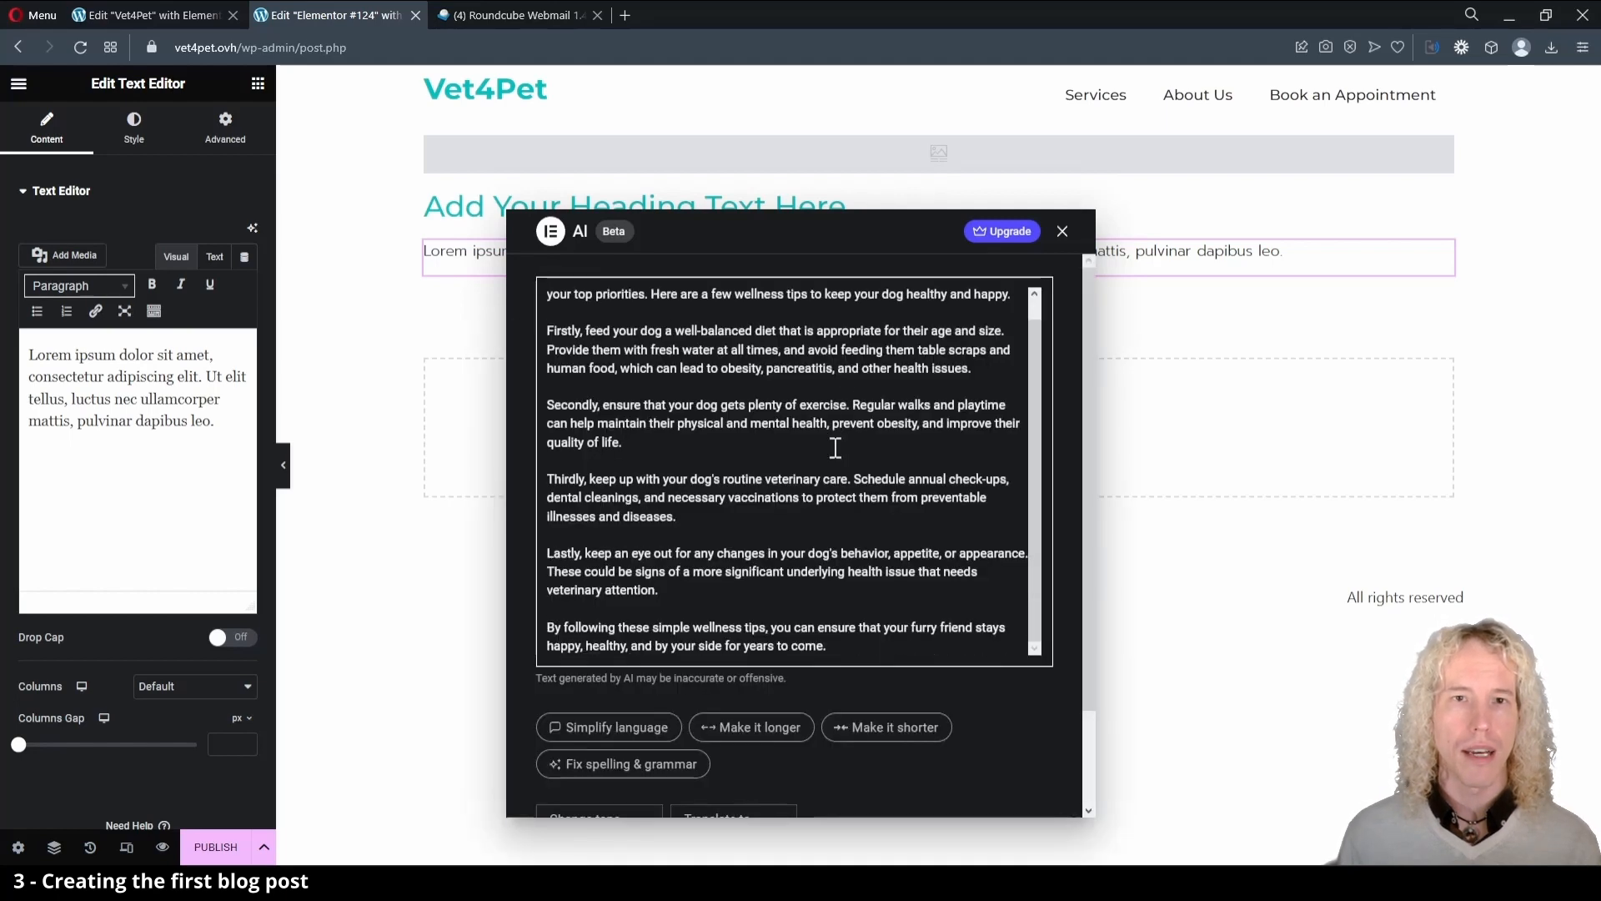
{"action": "left_click", "coordinate": [728, 740]}
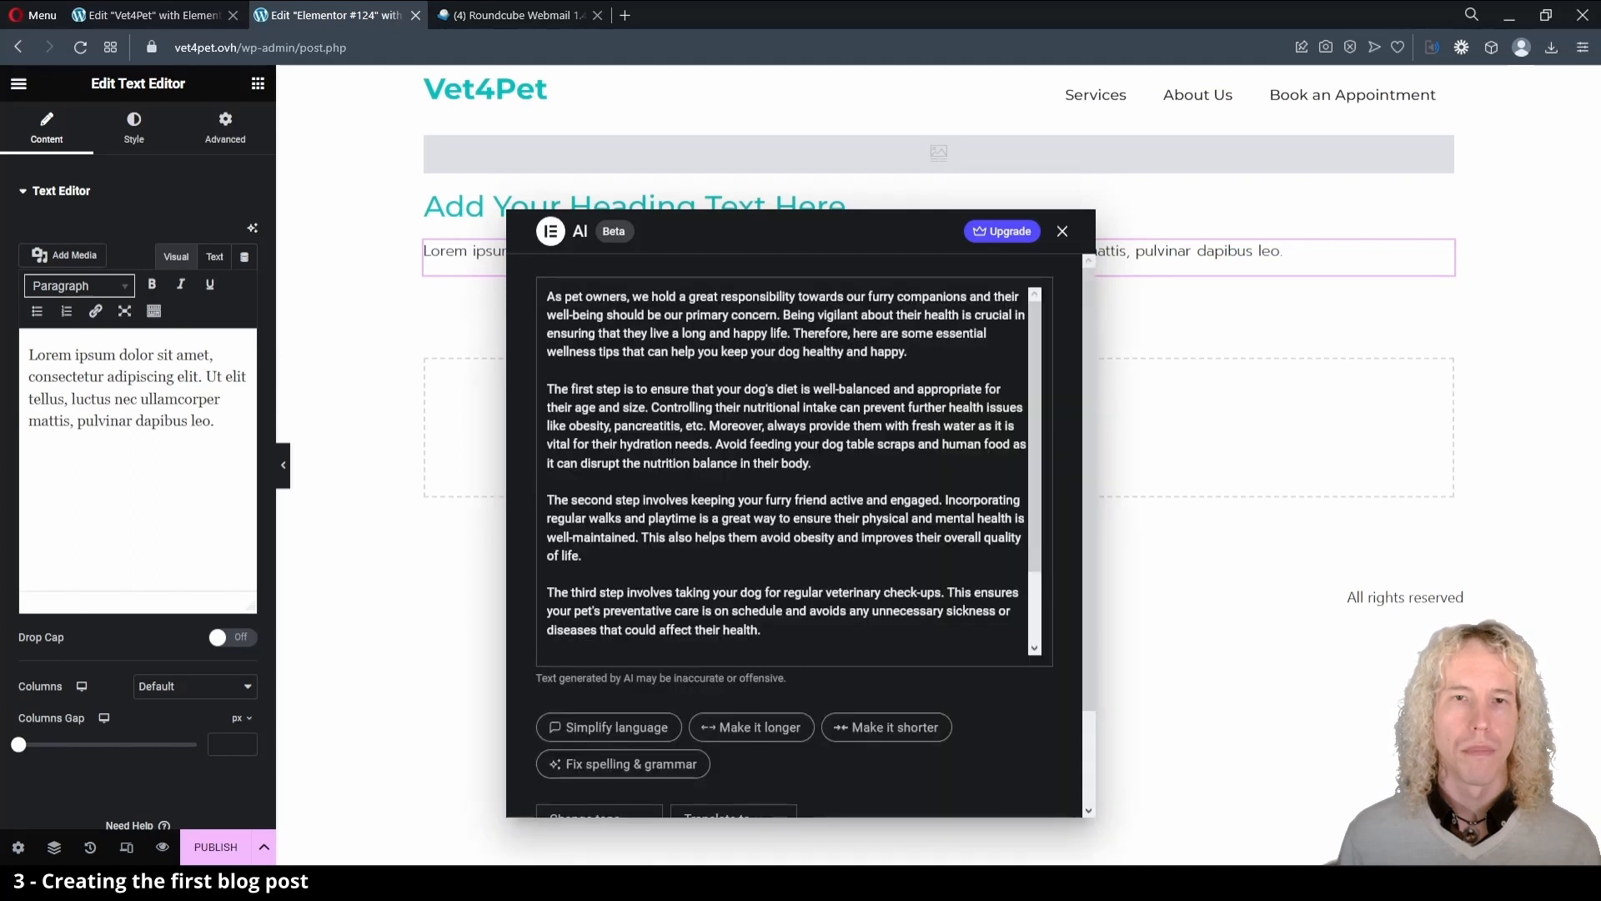
{"action": "scroll", "coordinate": [989, 642], "scroll_direction": "down", "scroll_amount": 3}
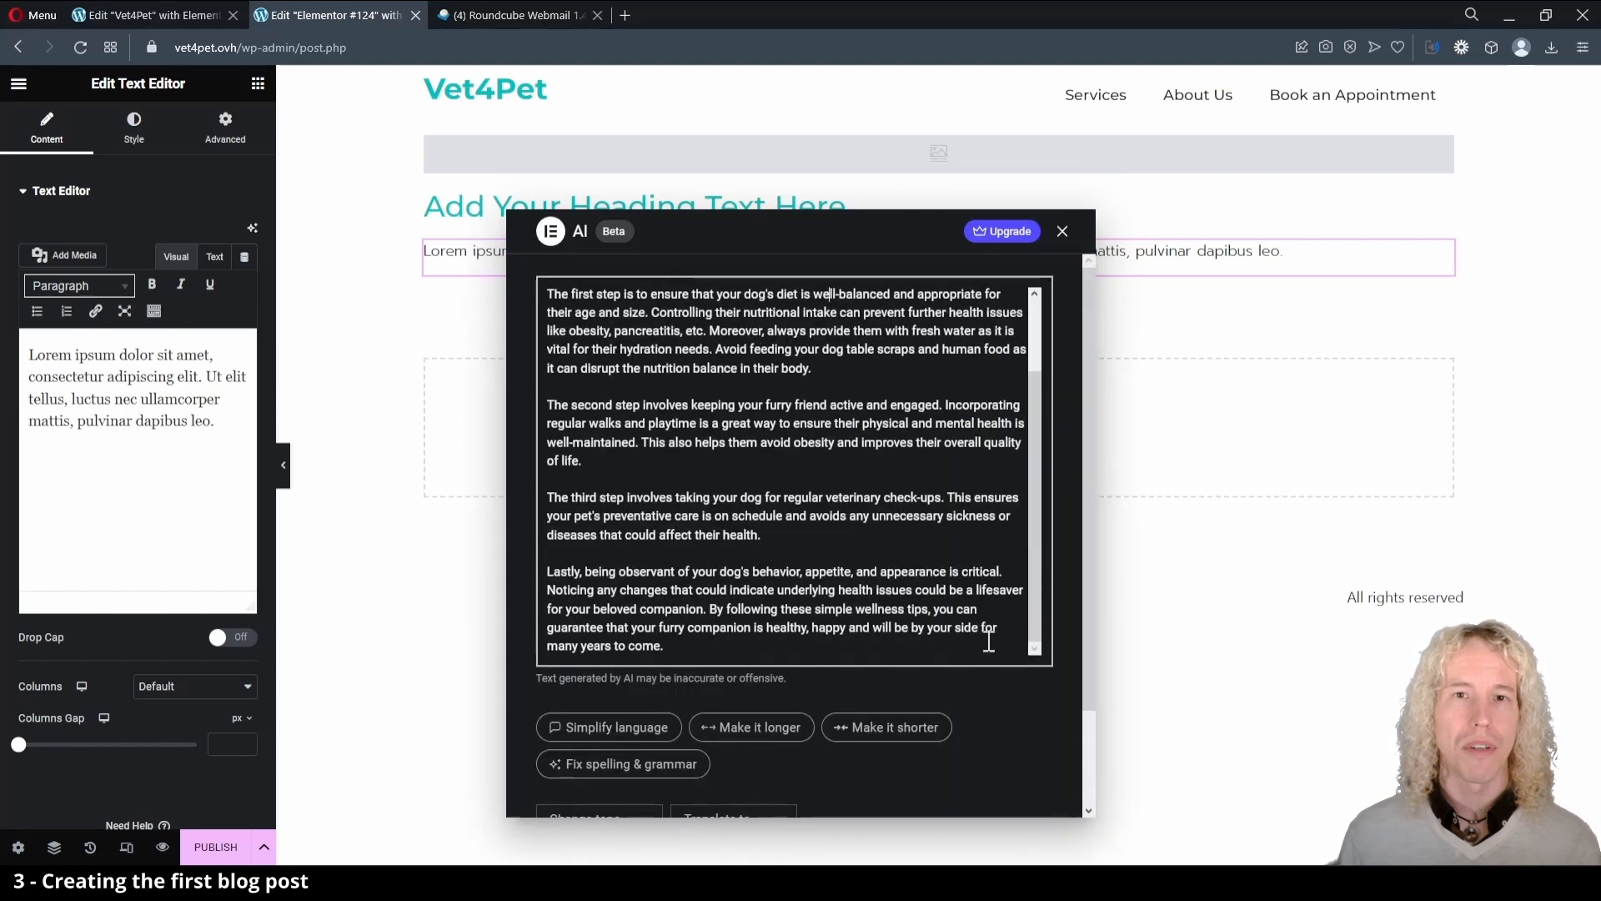
{"action": "scroll", "coordinate": [1005, 694], "scroll_direction": "down", "scroll_amount": 3}
{"action": "left_click", "coordinate": [1016, 758]}
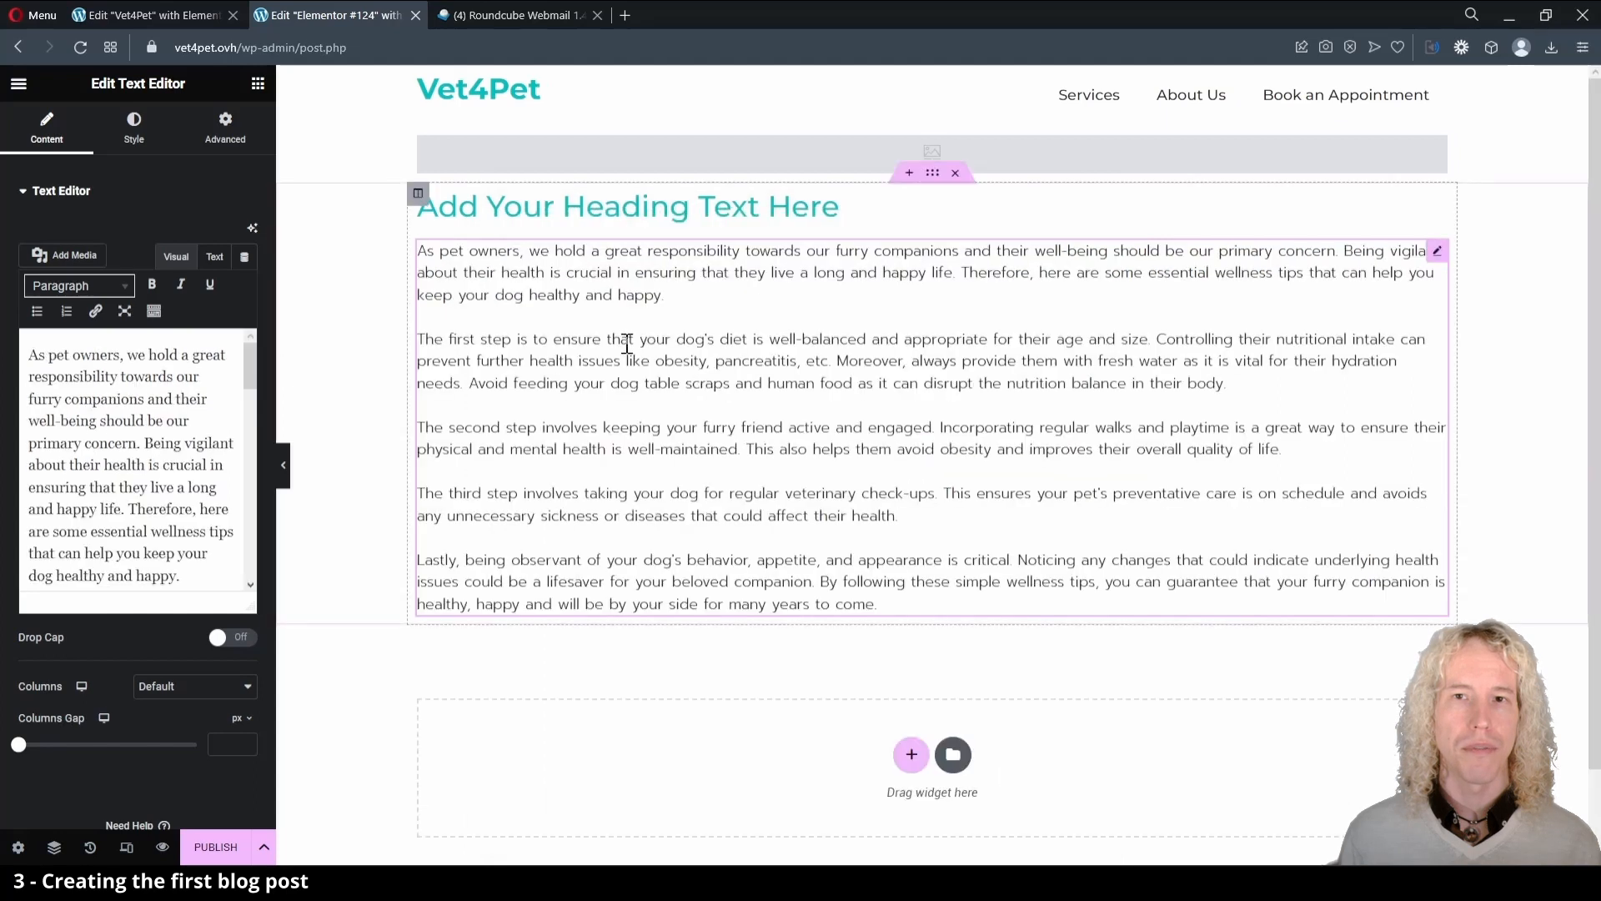
Replace the placeholder heading above the blog text with "Wellness tips for your dog".
{"action": "left_click", "coordinate": [726, 215]}
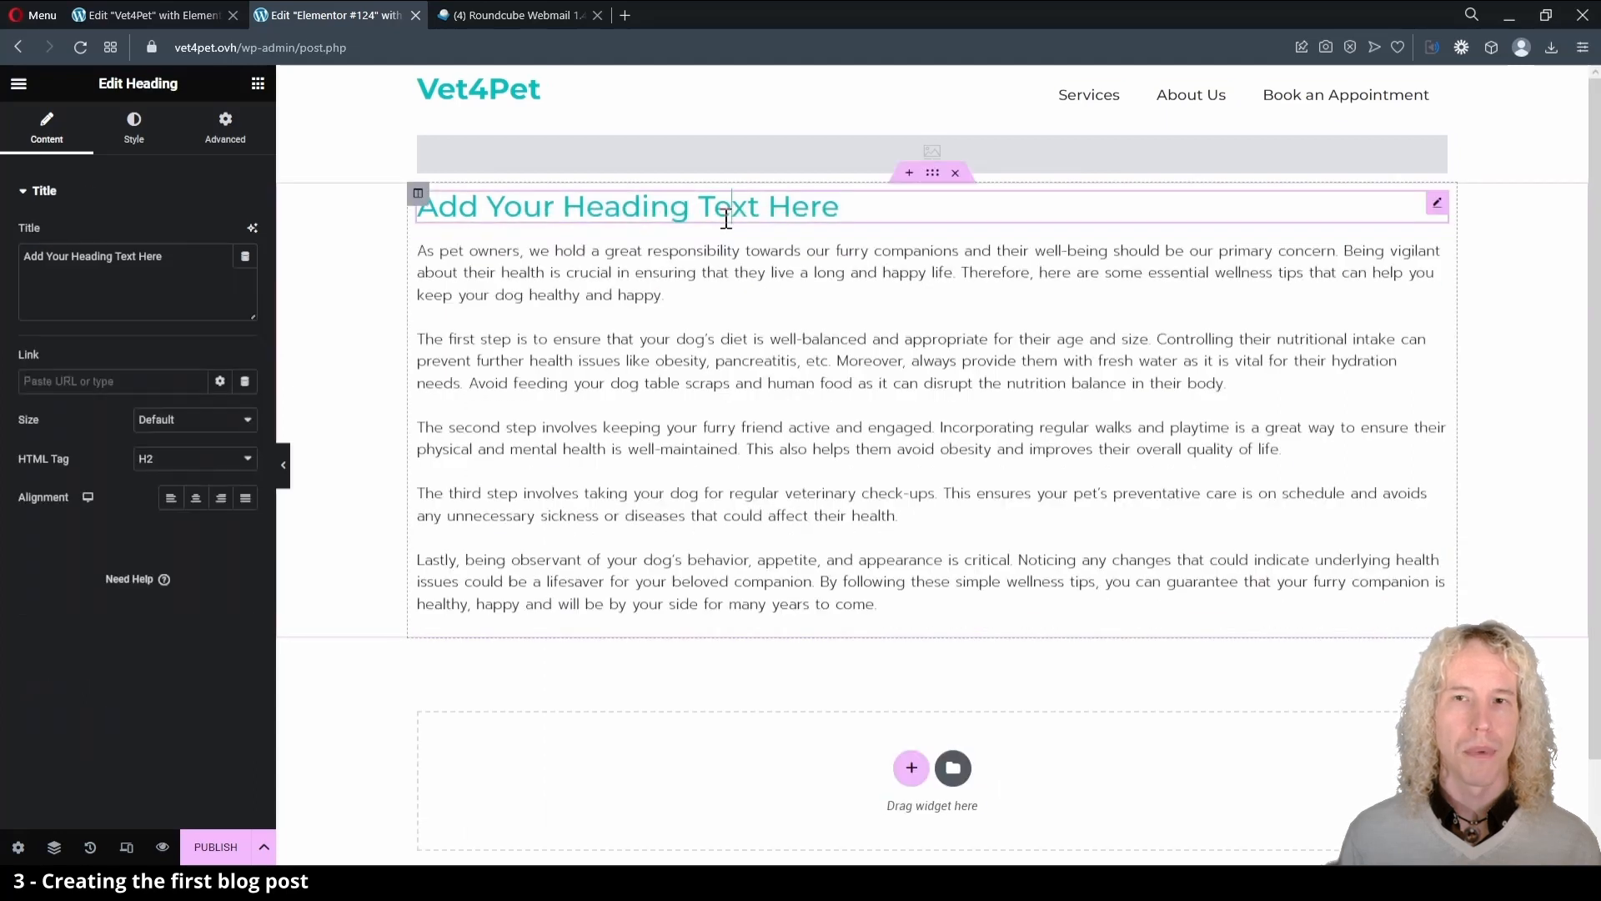
{"action": "triple_click", "coordinate": [726, 217]}
{"action": "type", "text": "Wellness tips"}
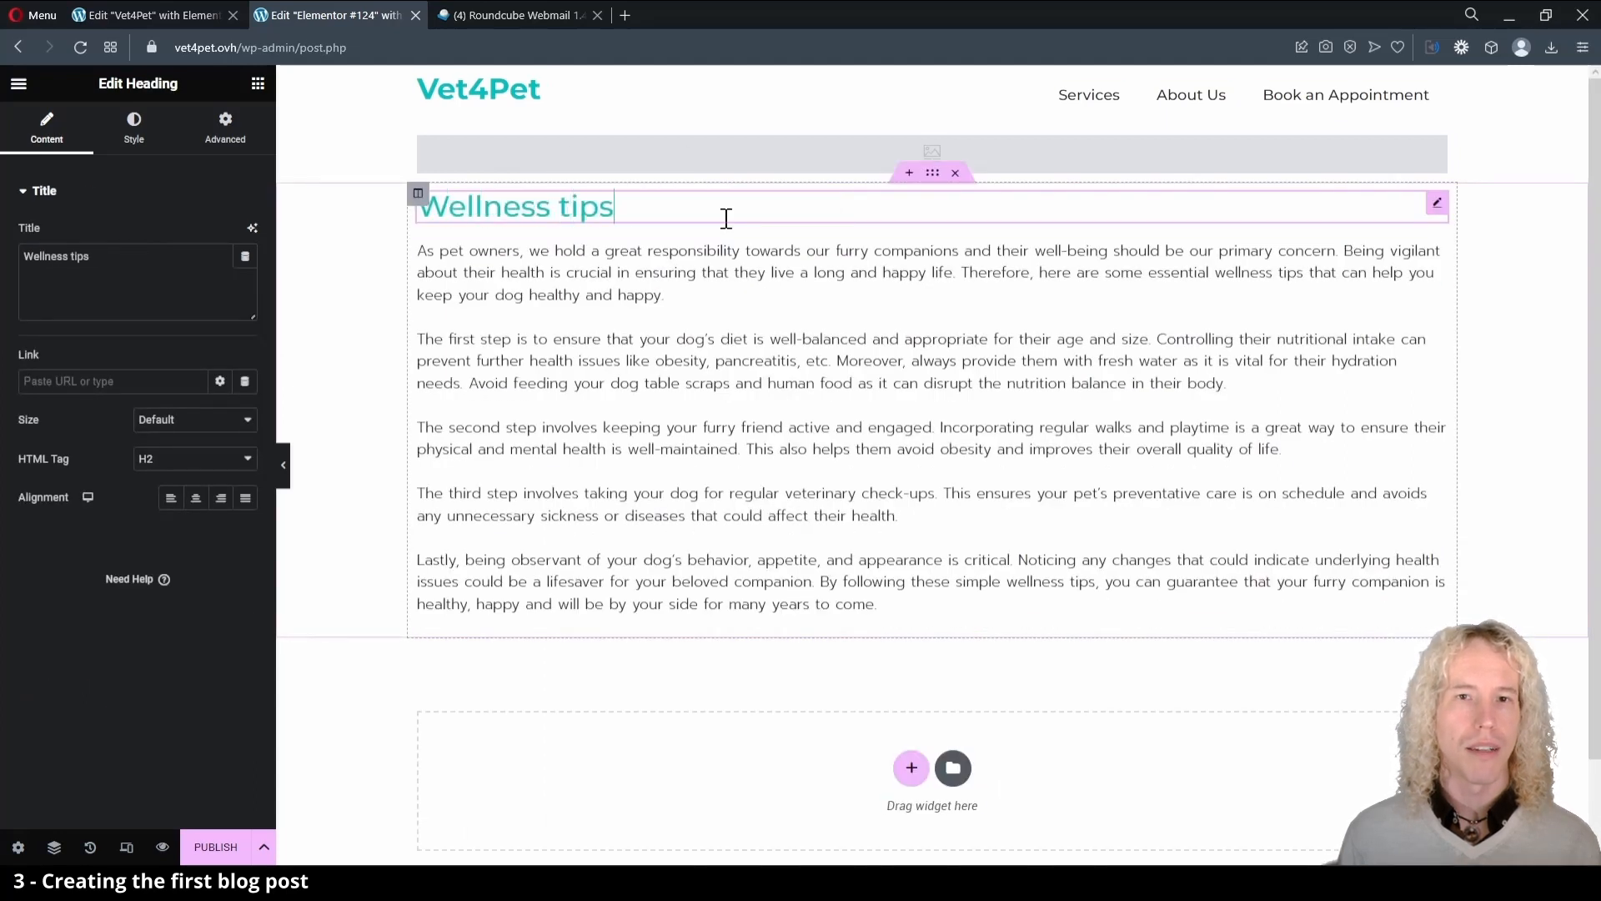
{"action": "type", "text": " for your dog"}
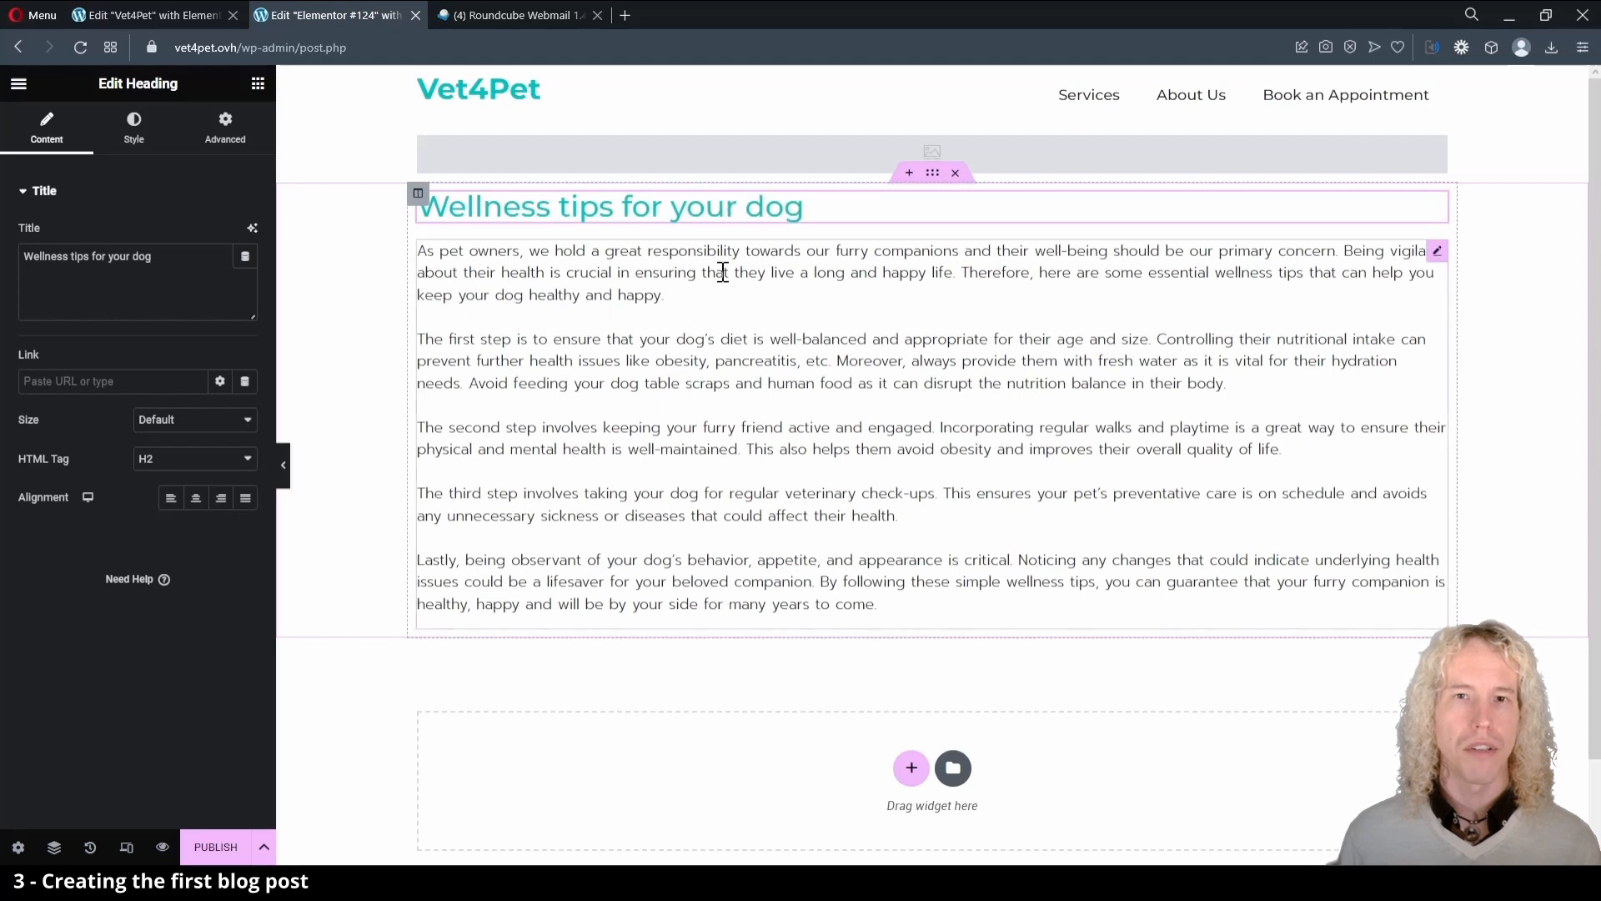
Generate AI images for the featured image with the prompt "Happy maltese puppy on a hardwood floor, intricate details, high quality, photography, 4k" and use the third one.
{"action": "left_click", "coordinate": [758, 167]}
{"action": "left_click", "coordinate": [253, 227]}
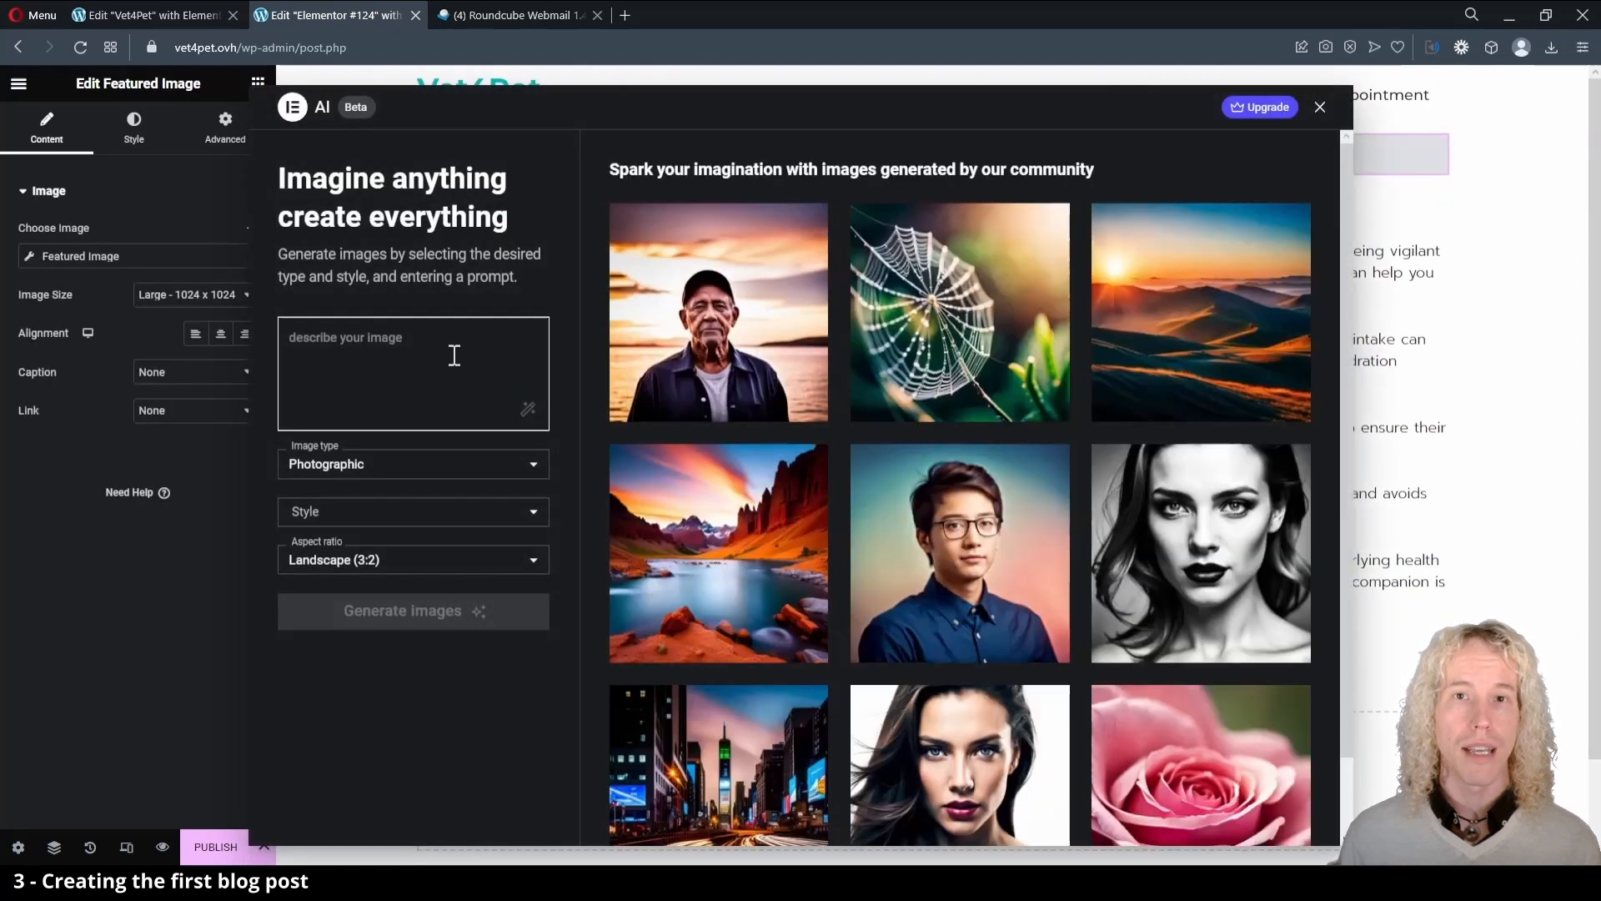
{"action": "left_click", "coordinate": [455, 355]}
{"action": "type", "text": "Happy maltese puppy on a hardwood floor, intricate details, high quality, photography, 4k"}
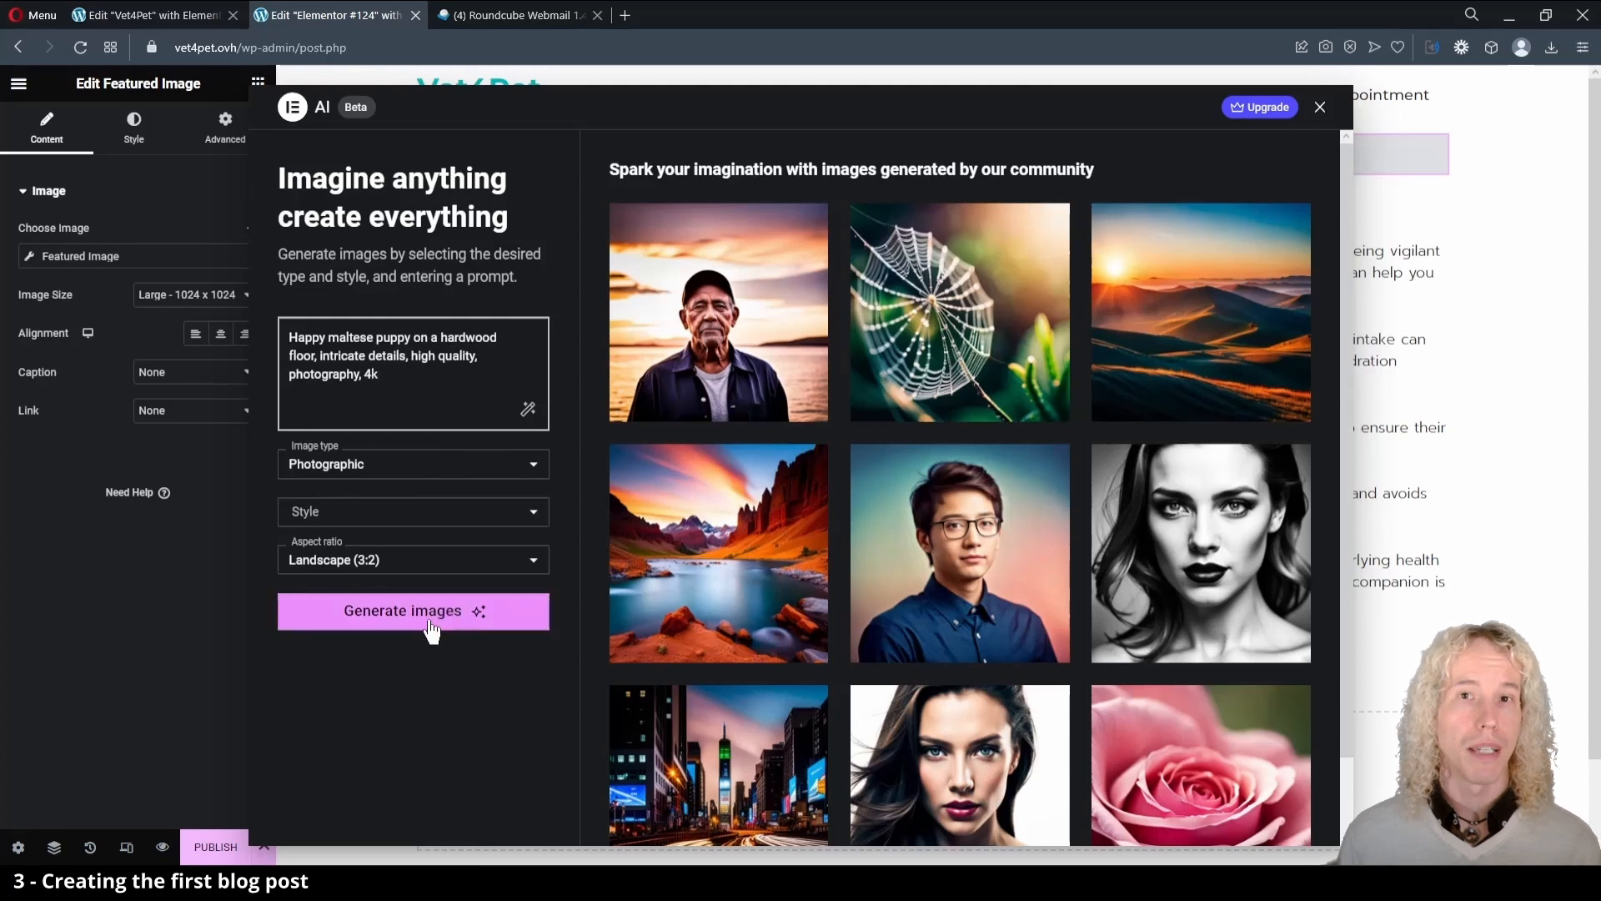
{"action": "left_click", "coordinate": [431, 613]}
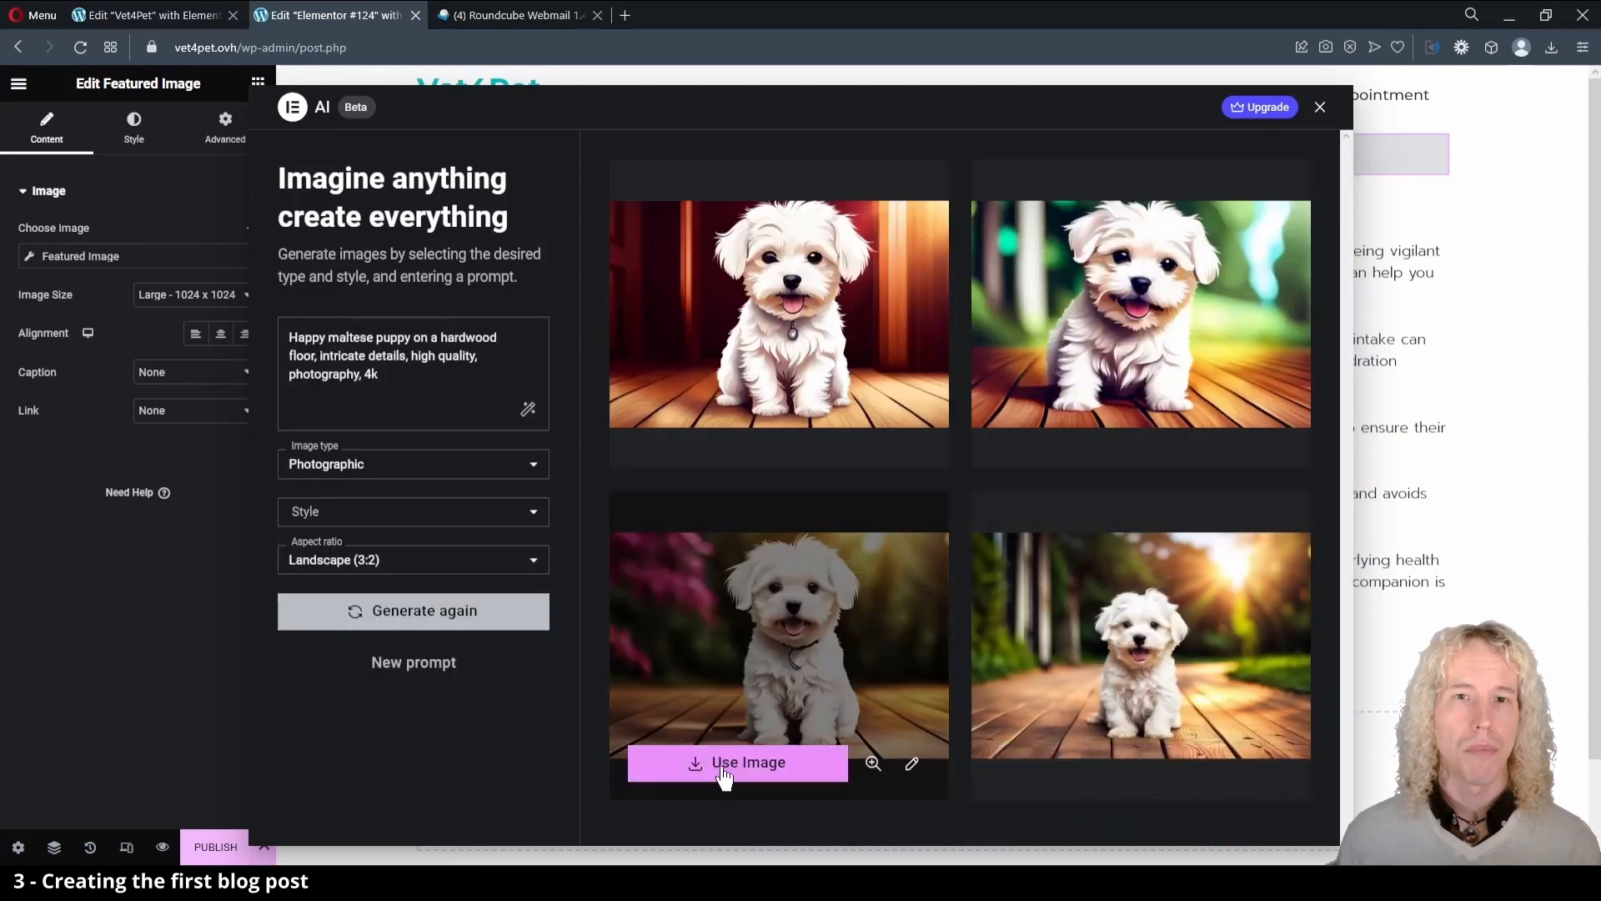
{"action": "left_click", "coordinate": [724, 778]}
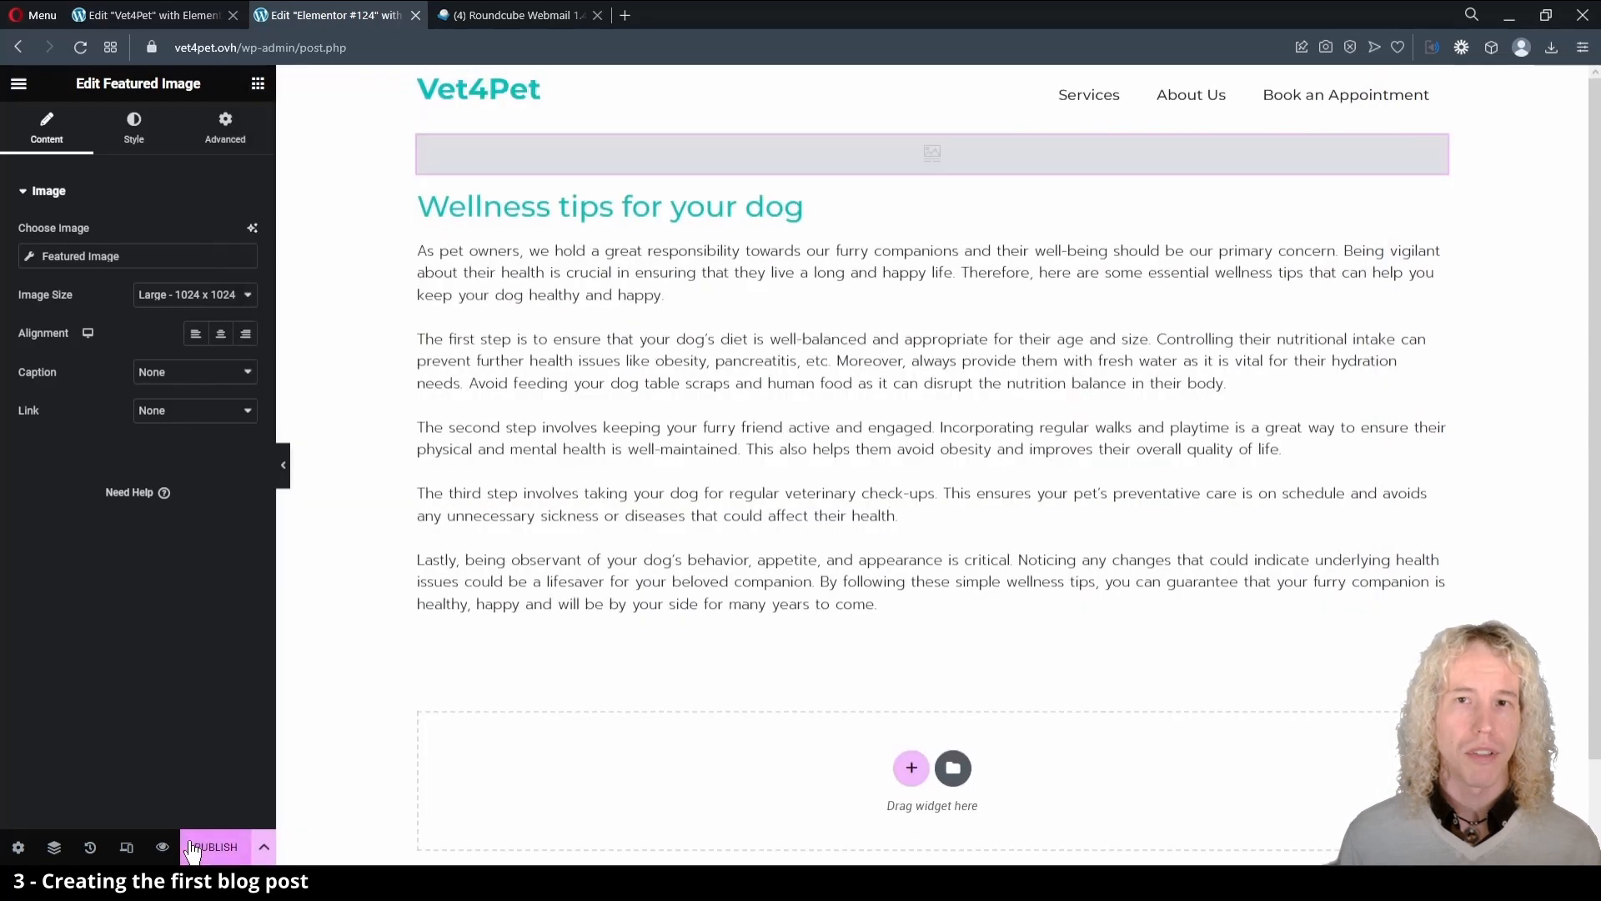
Publish the post, then change its title to "Wellness tips for your dog" in the WordPress editor.
{"action": "left_click", "coordinate": [193, 848]}
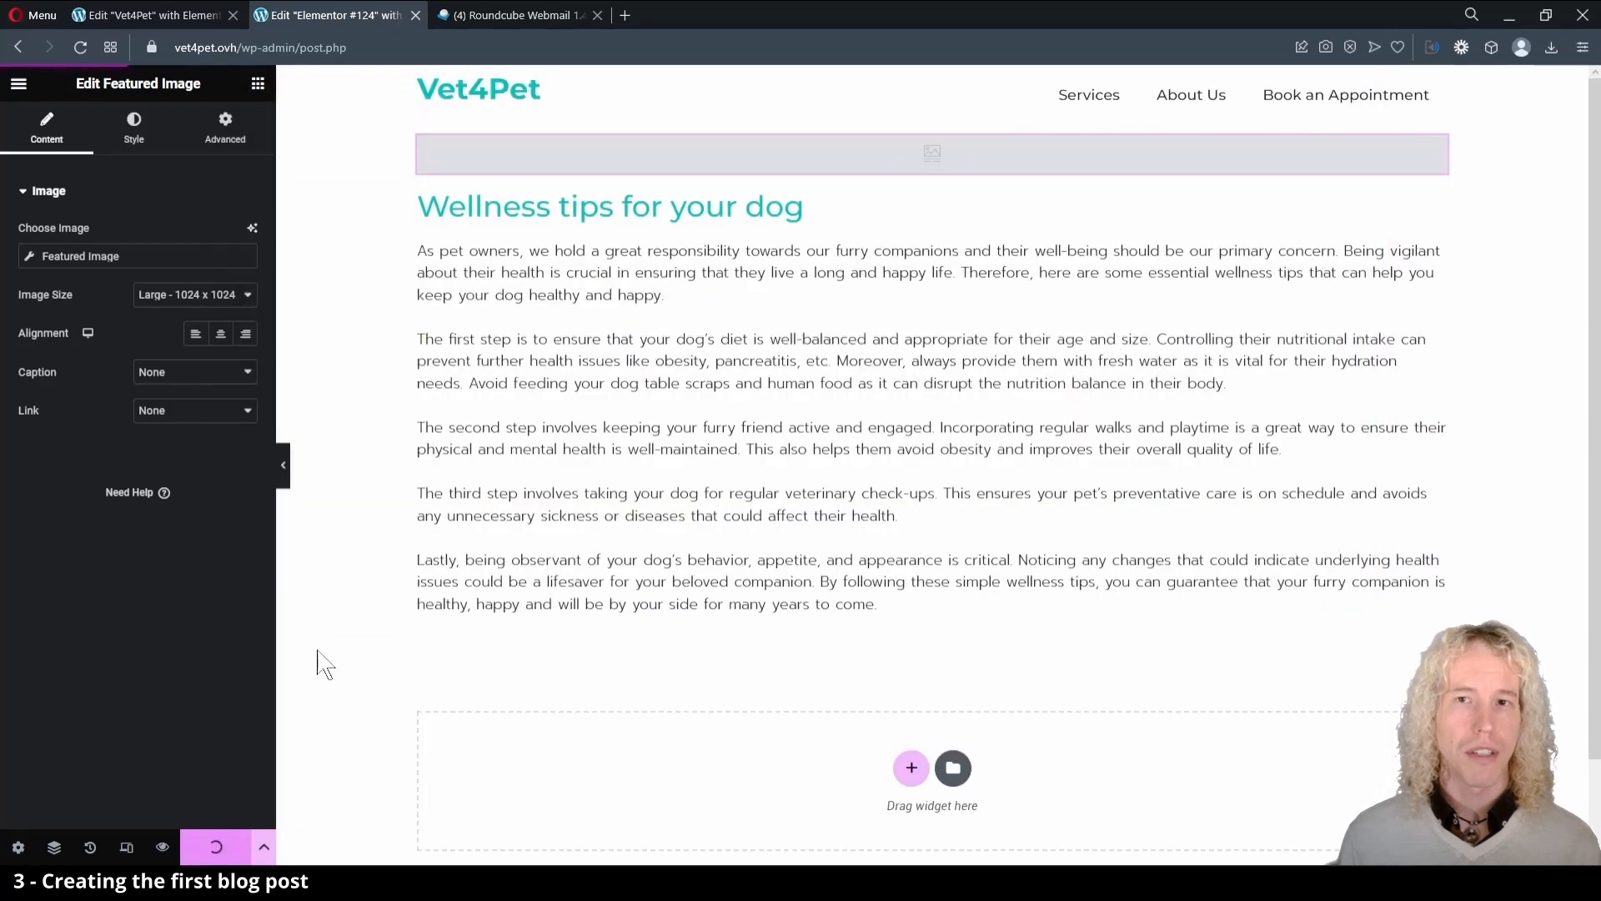
{"action": "left_click", "coordinate": [16, 85]}
{"action": "left_click", "coordinate": [66, 400]}
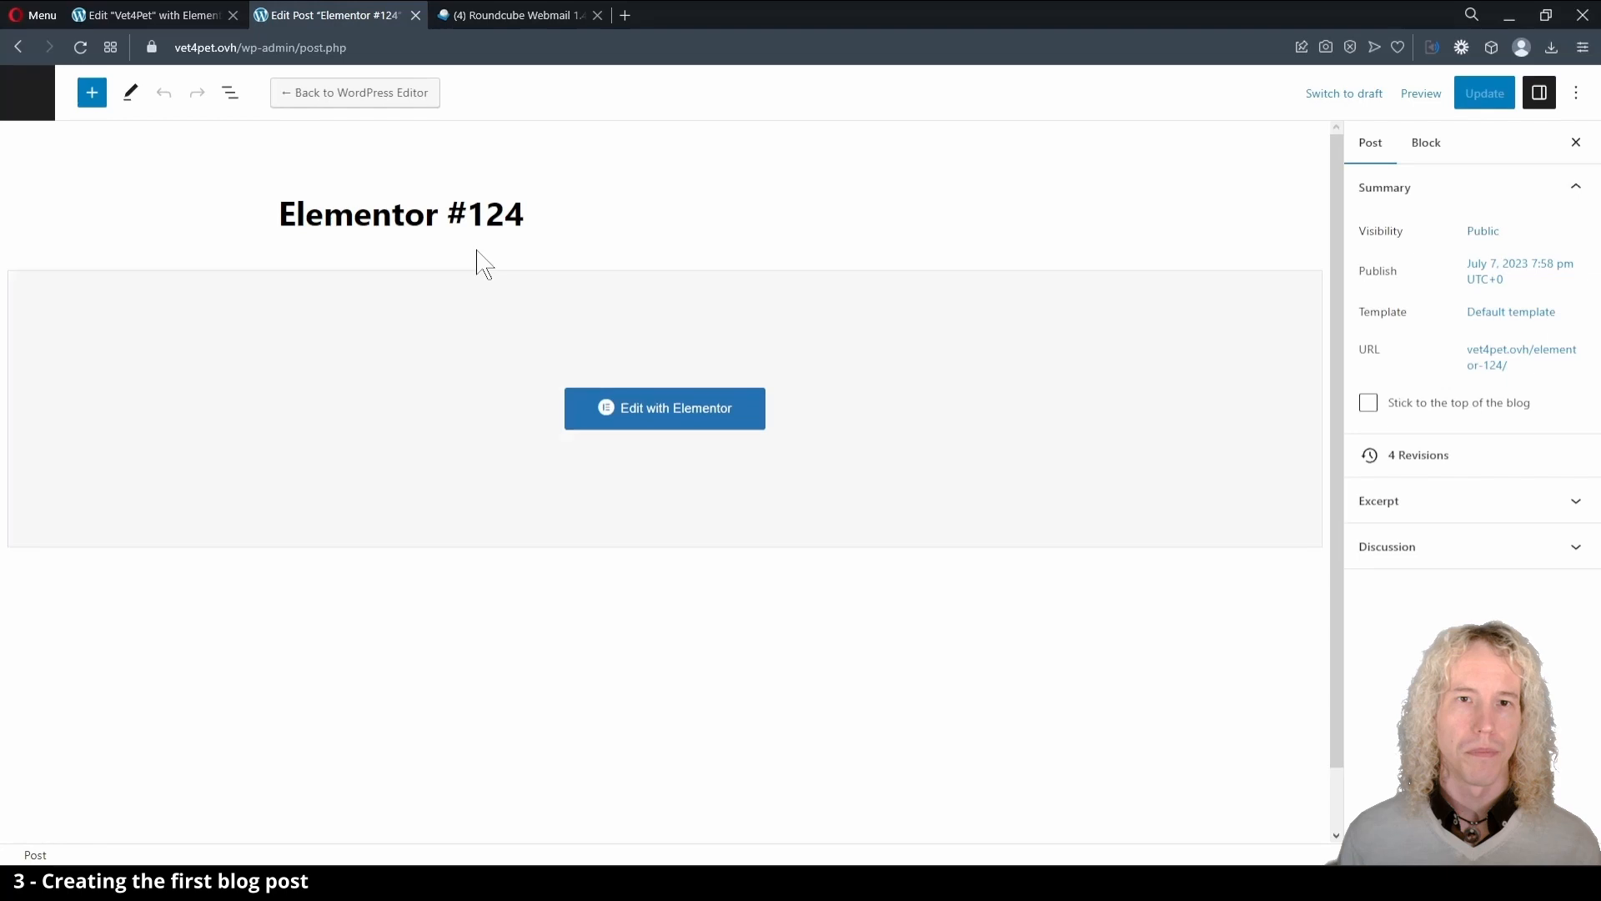
{"action": "triple_click", "coordinate": [490, 224]}
{"action": "type", "text": "We"}
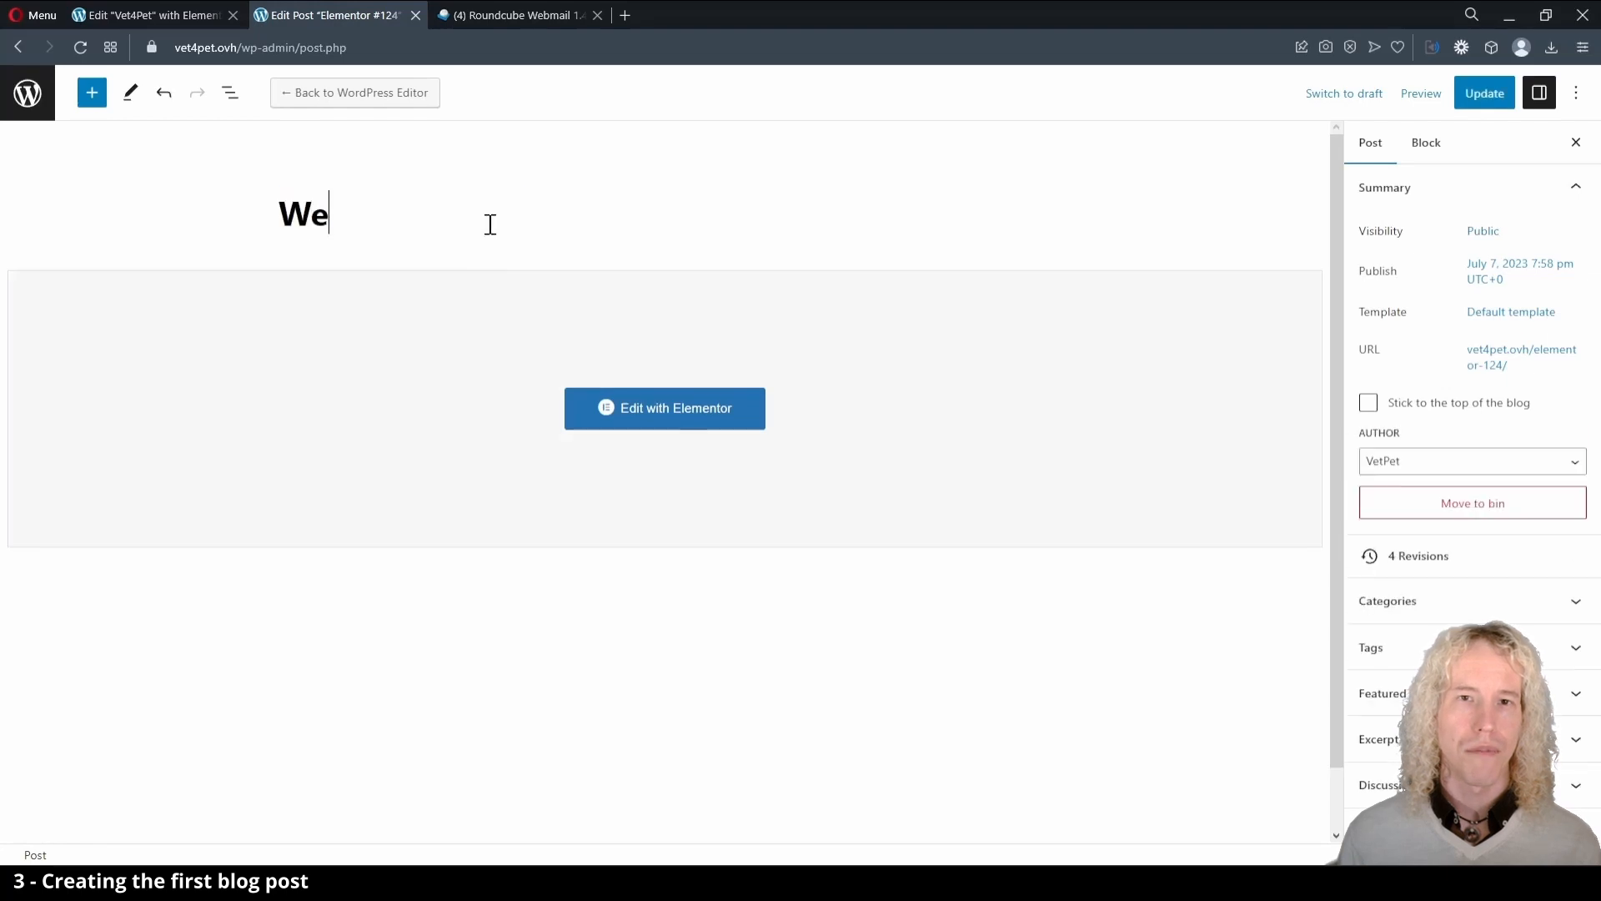
{"action": "type", "text": "llness tips for your dog"}
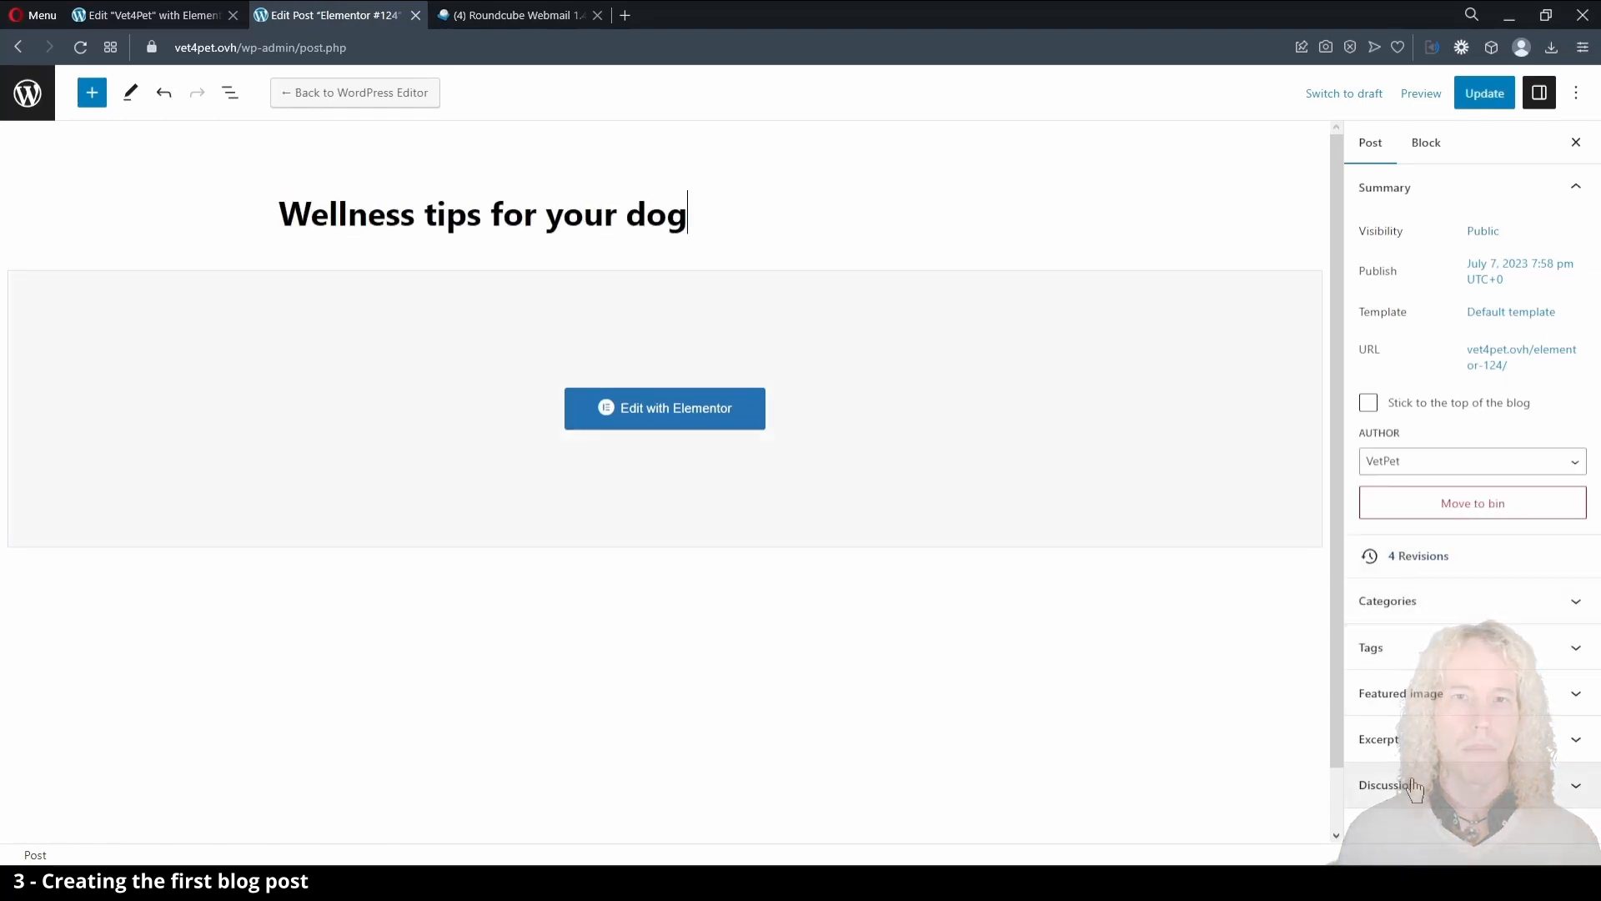
Set the white maltese puppy picture as the featured image with the alt text "maltese puppy" and update the post.
{"action": "left_click", "coordinate": [1419, 721]}
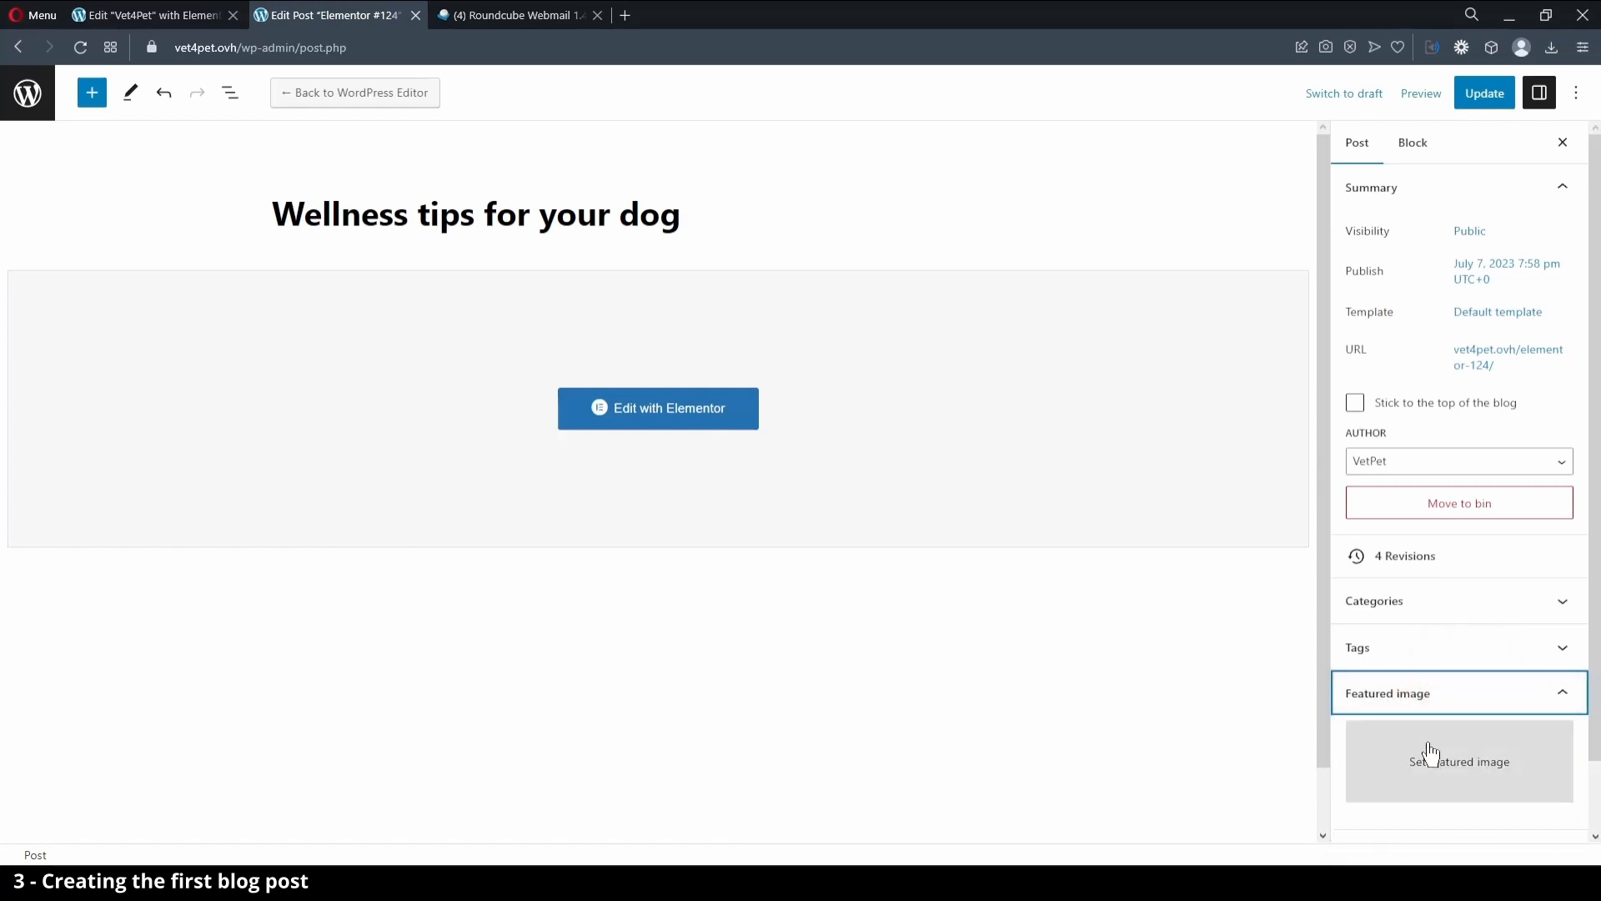
{"action": "left_click", "coordinate": [1431, 754]}
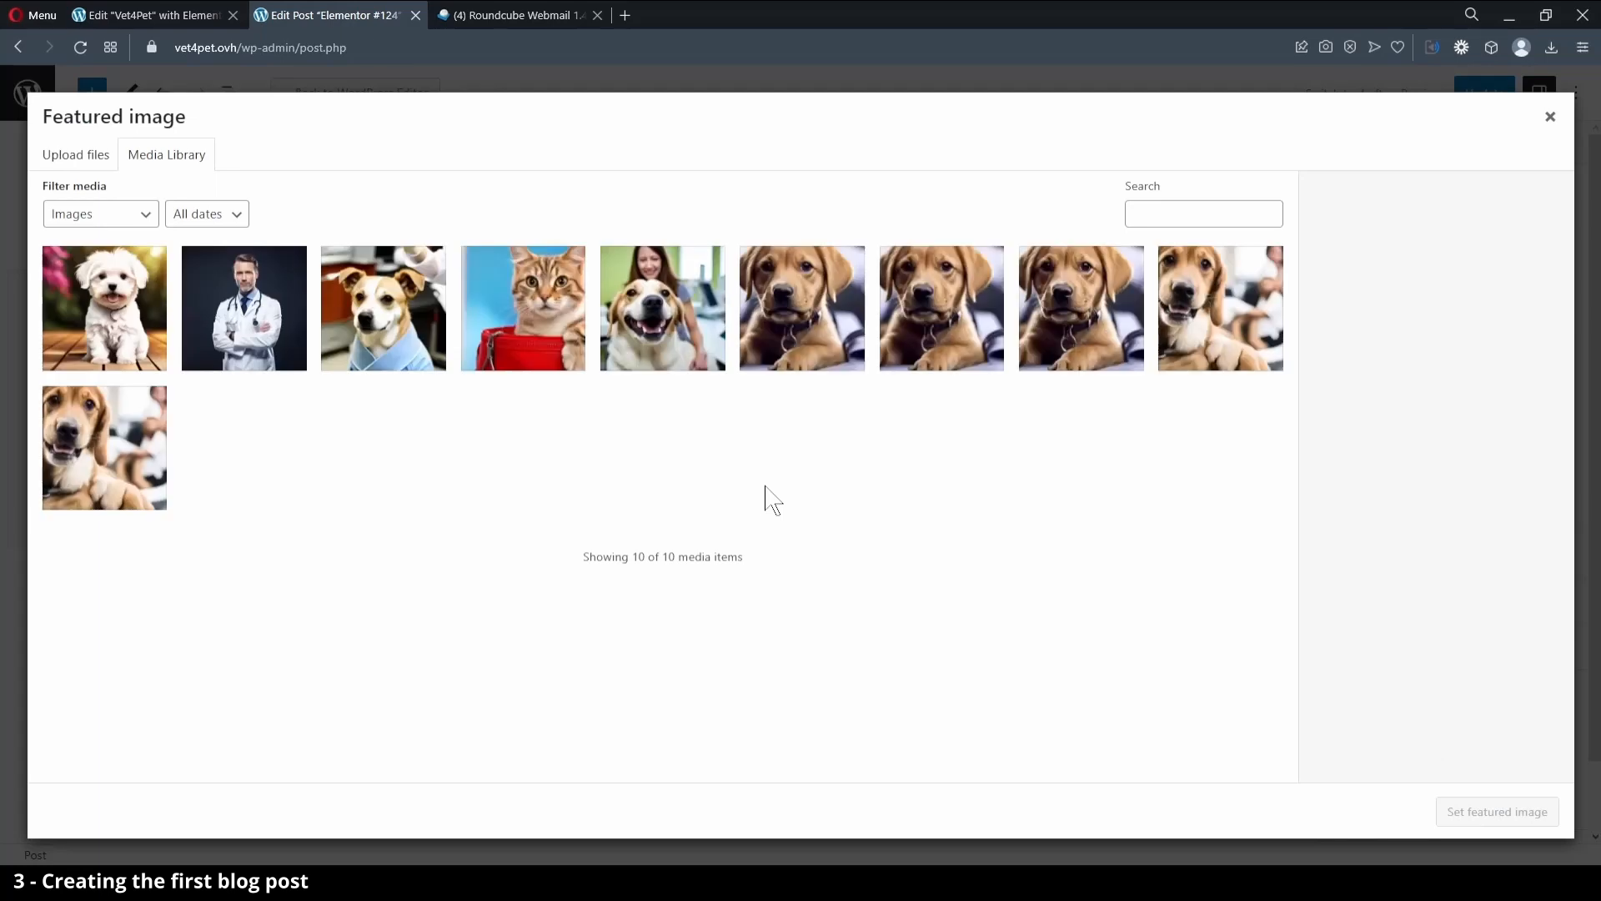
{"action": "left_click", "coordinate": [105, 294]}
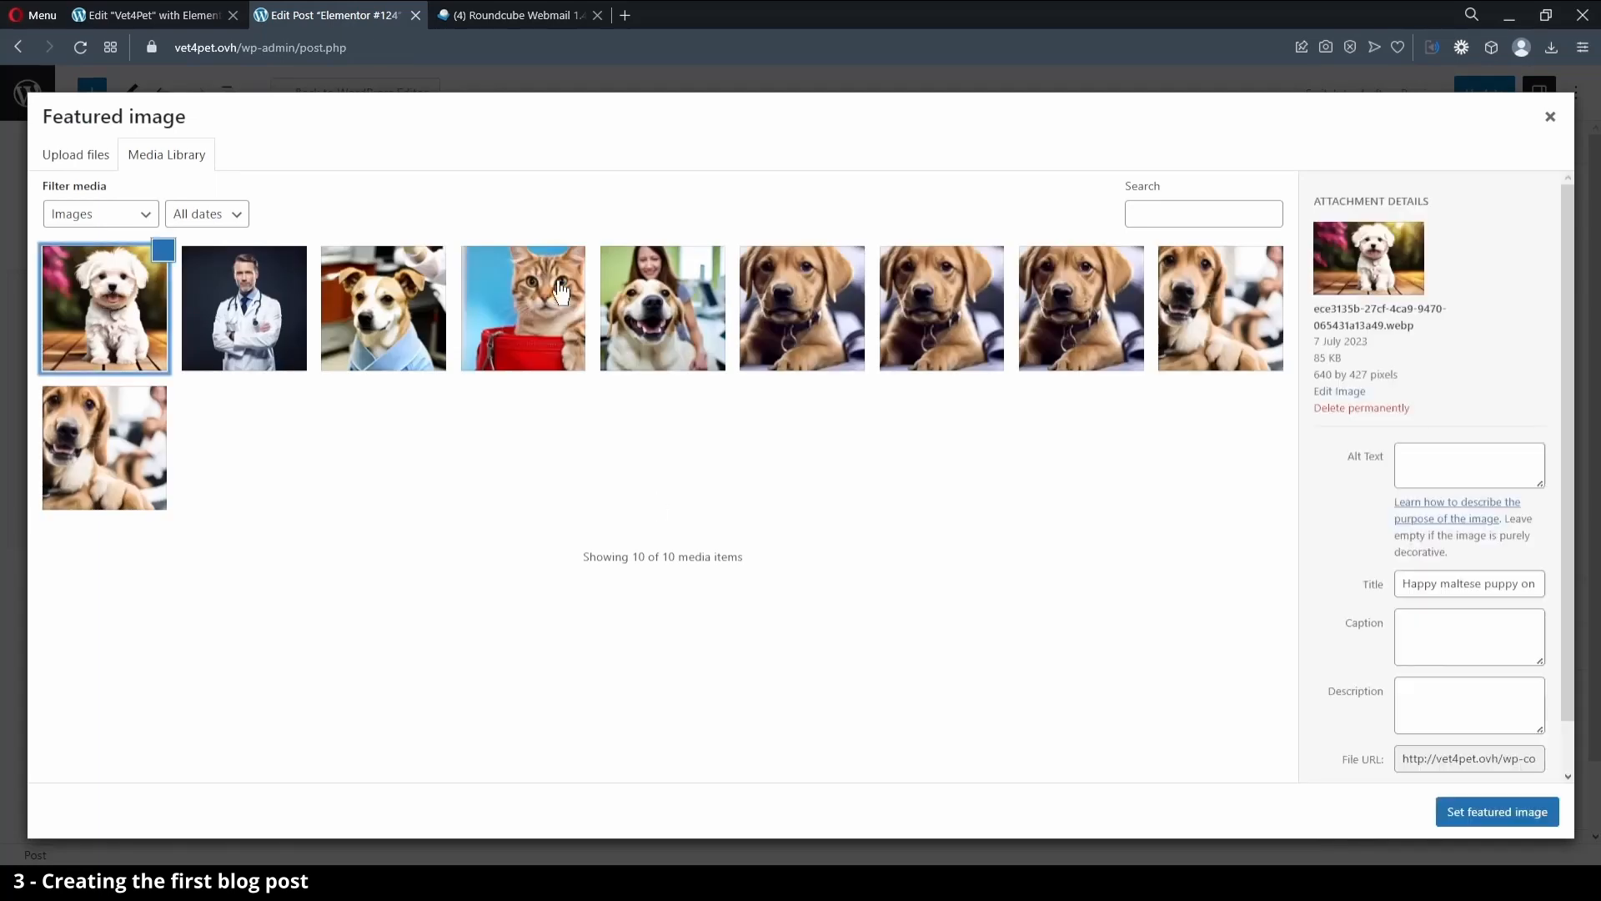
{"action": "left_click", "coordinate": [1448, 465]}
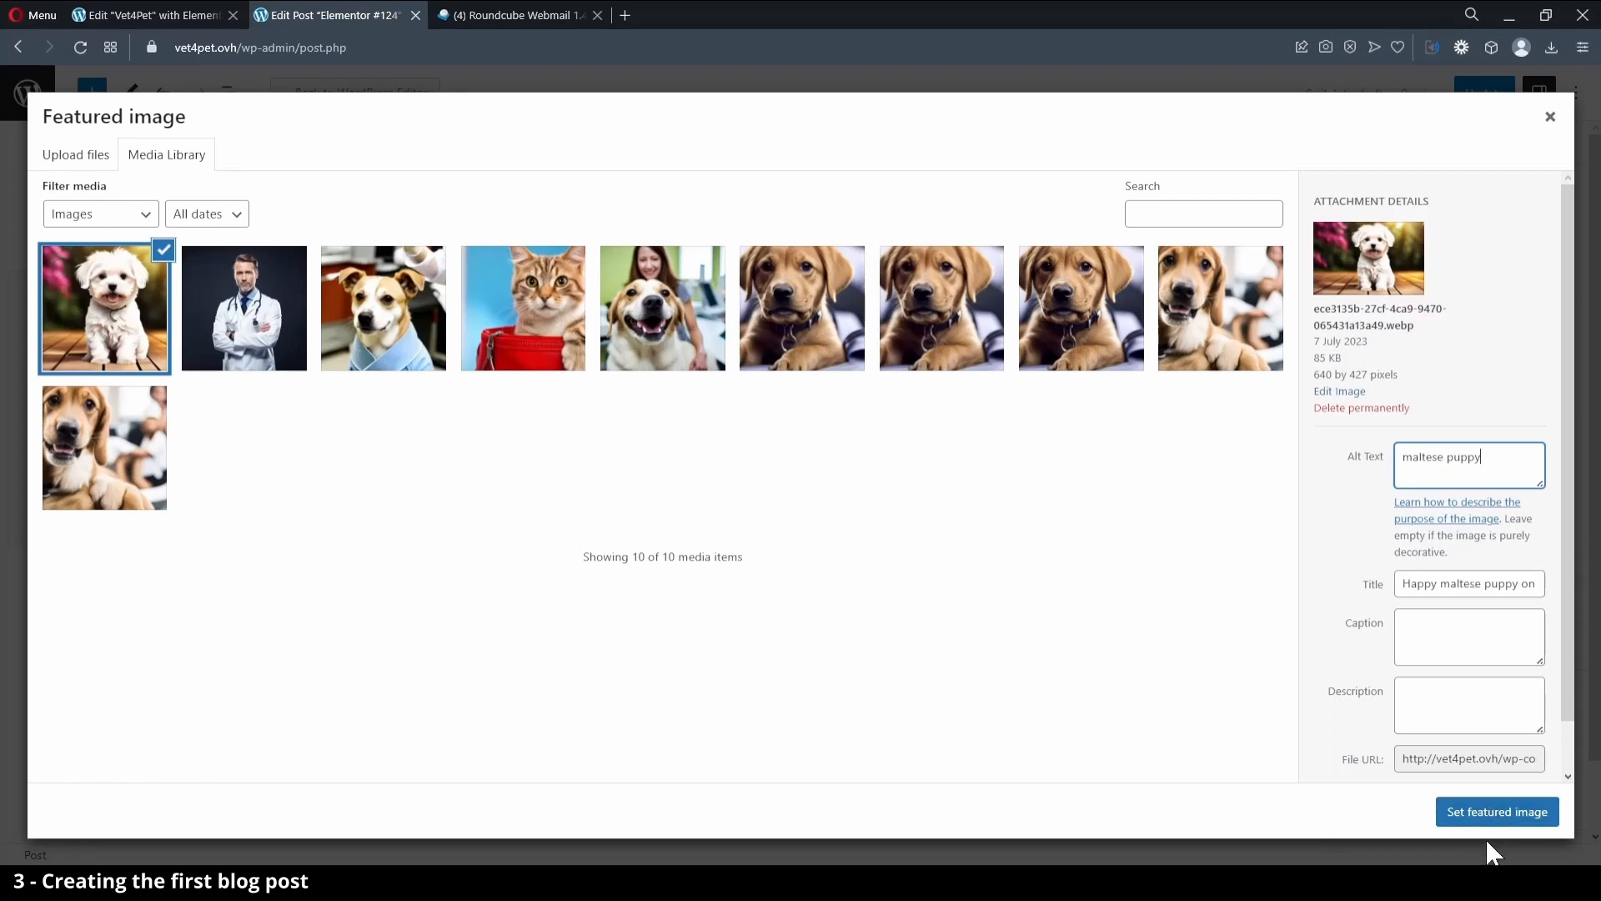
{"action": "left_click", "coordinate": [1489, 816]}
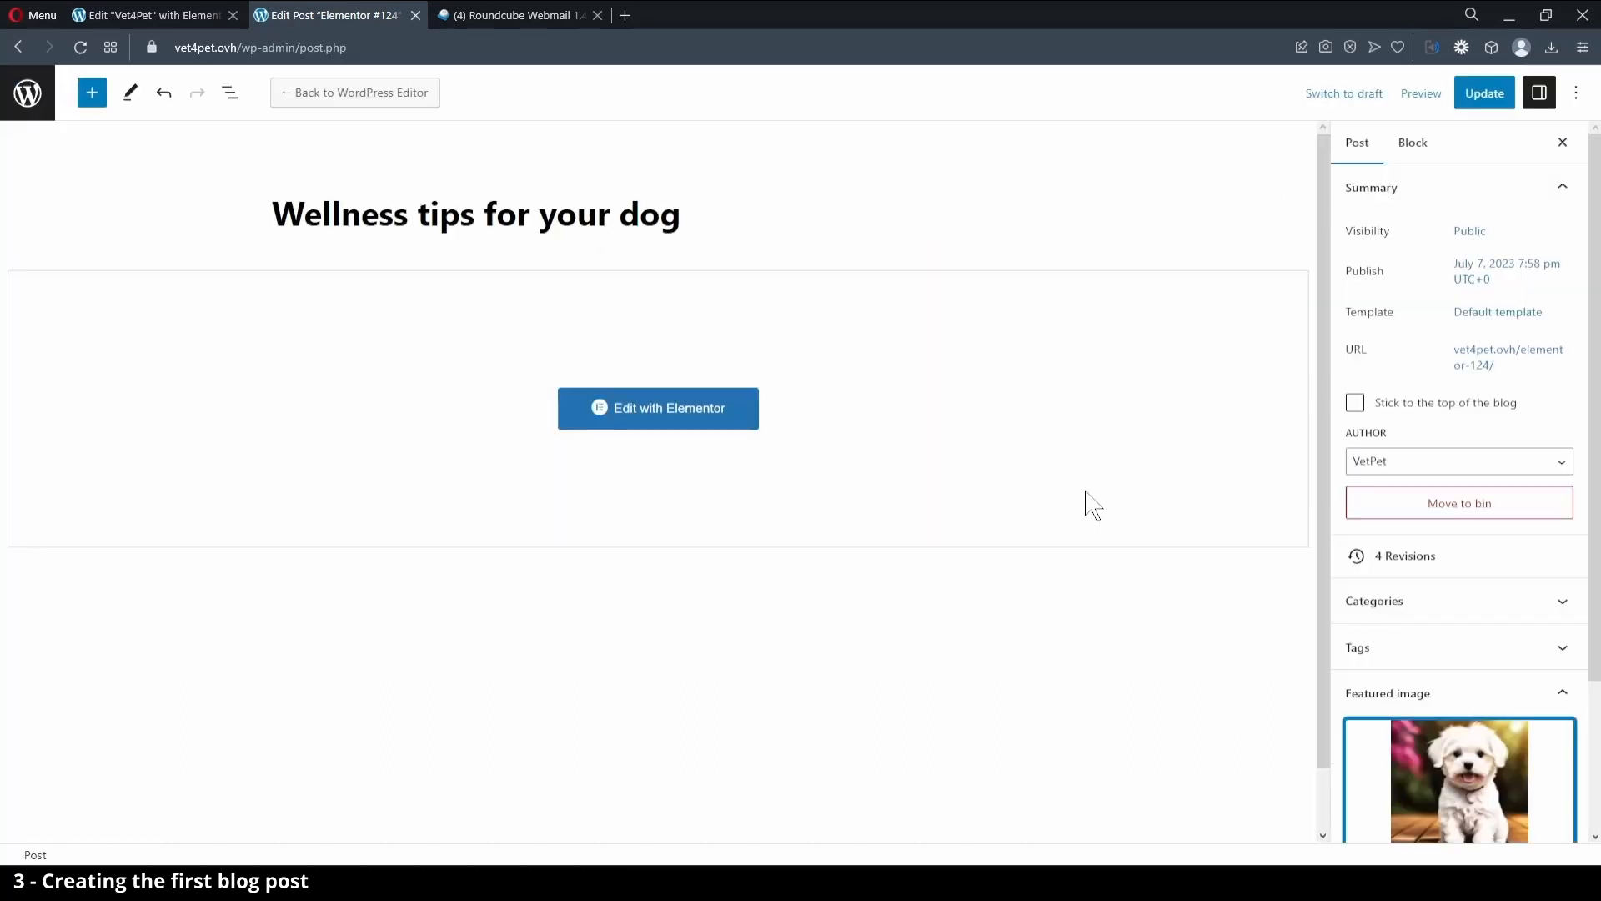
{"action": "left_click", "coordinate": [1481, 95]}
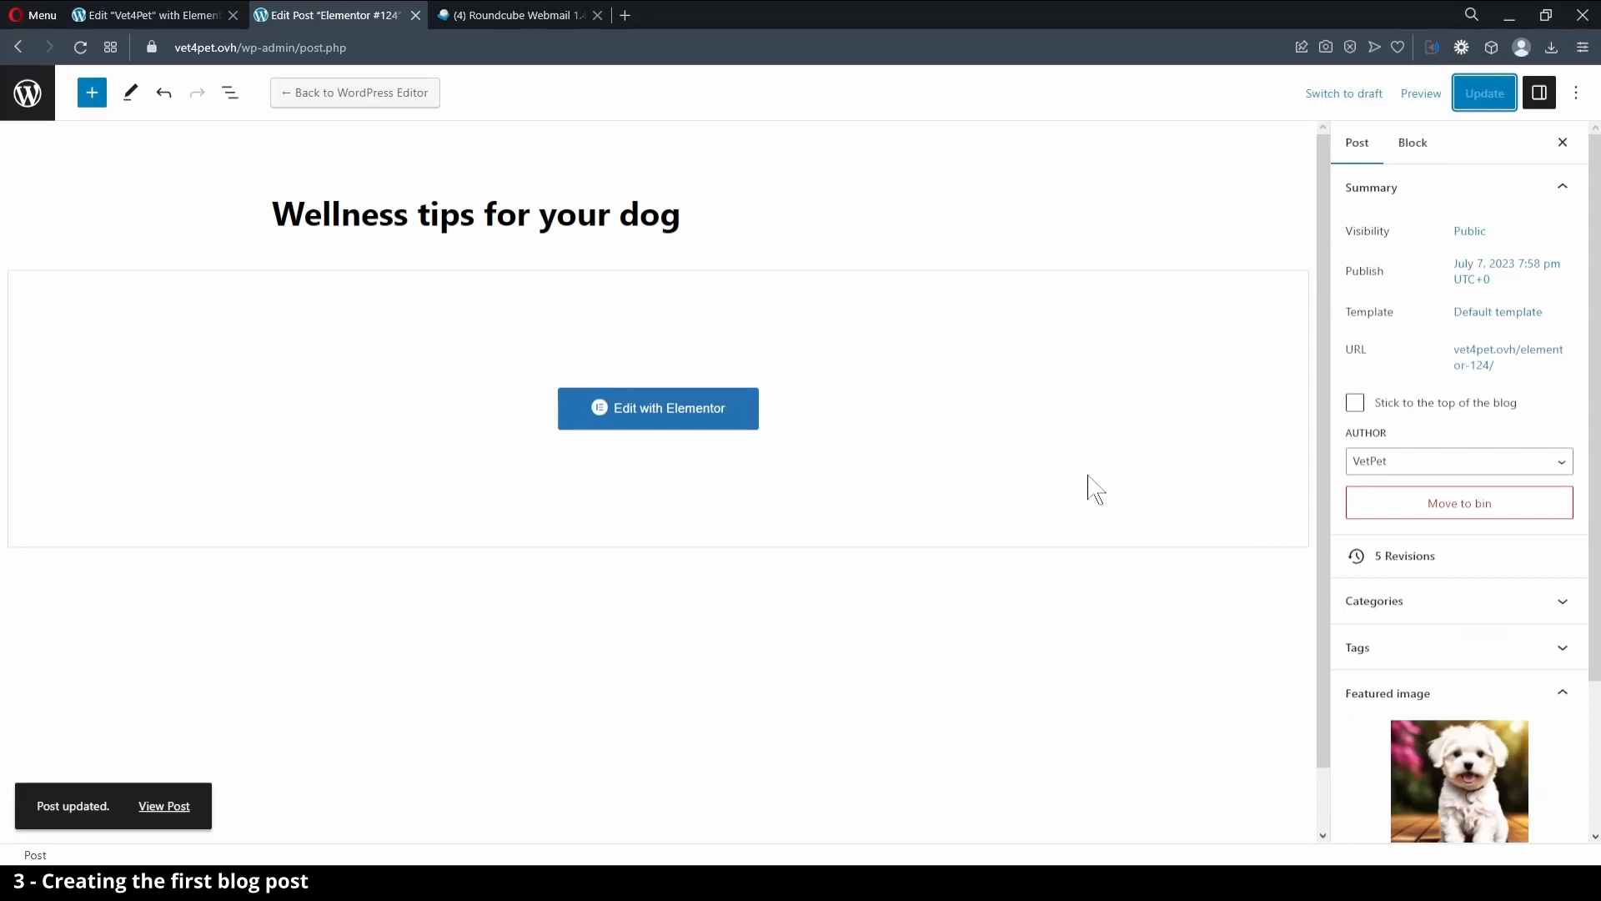
{"action": "scroll", "coordinate": [1087, 475], "scroll_direction": "down", "scroll_amount": 1}
{"action": "scroll", "coordinate": [522, 467], "scroll_direction": "up", "scroll_amount": 1}
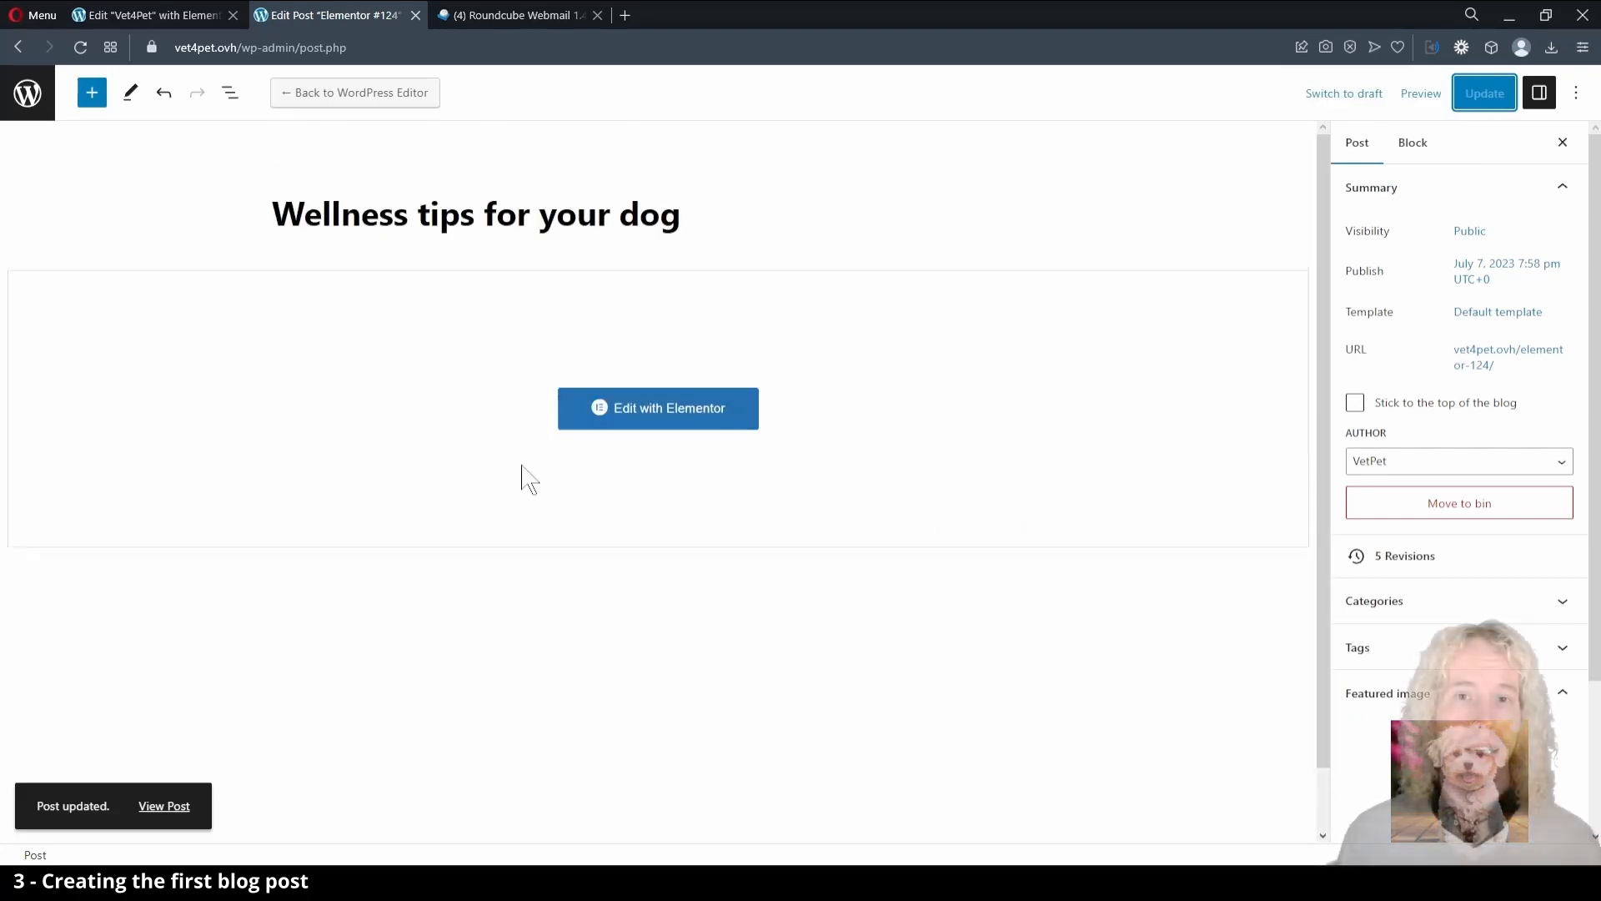
Leave the post editor for the posts list and view the published dog wellness post from its image to its text.
{"action": "left_click", "coordinate": [27, 92]}
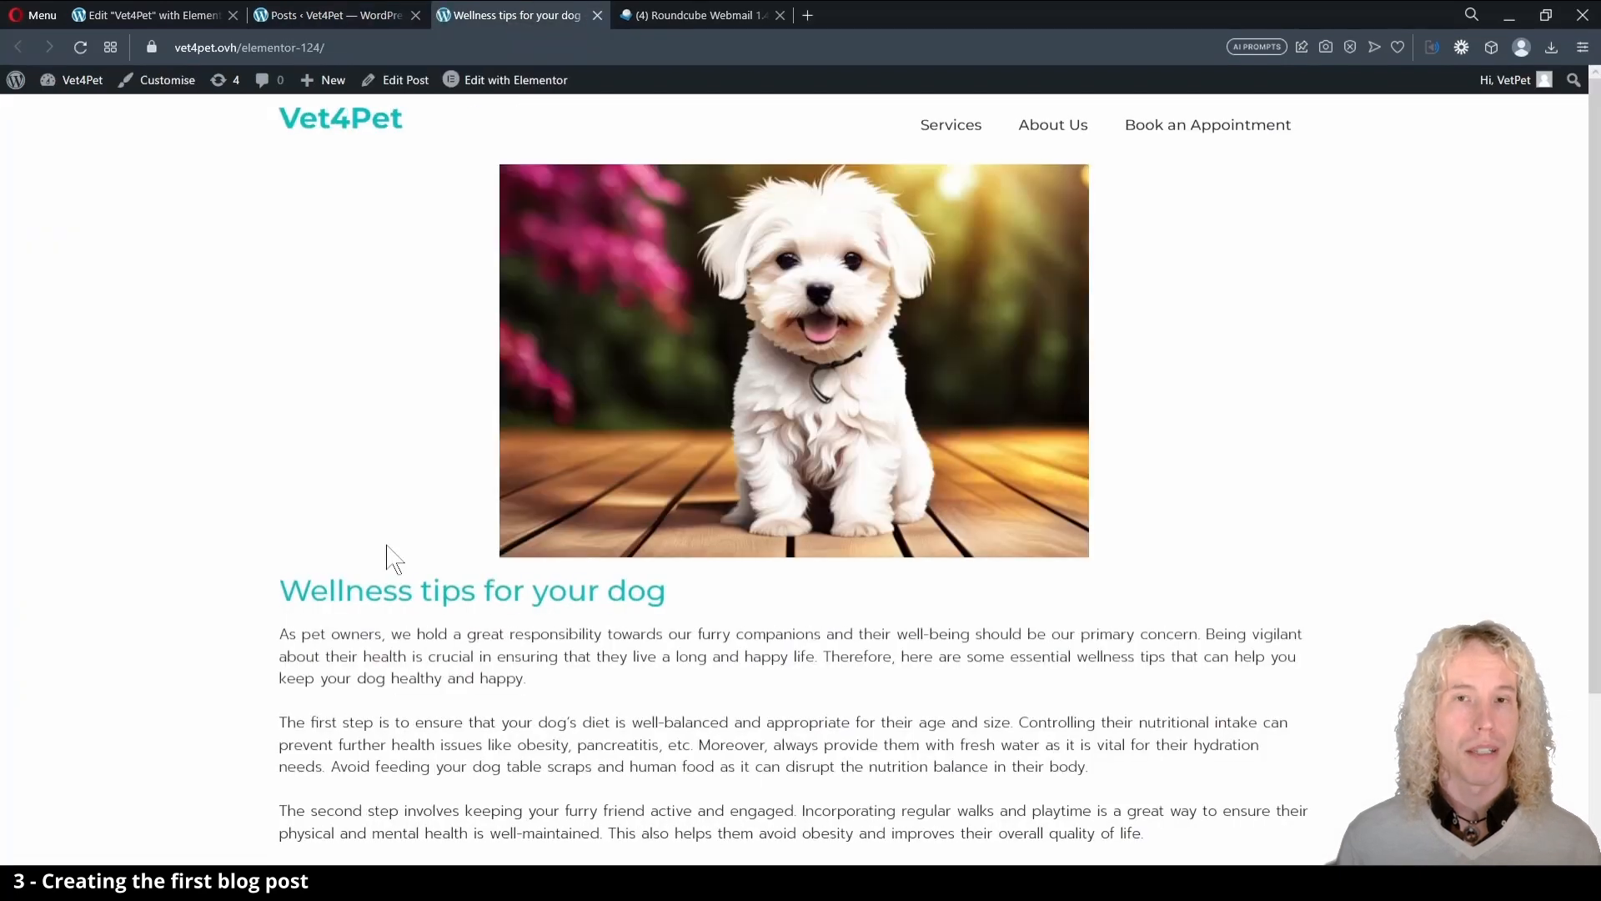
{"action": "scroll", "coordinate": [389, 554], "scroll_direction": "down", "scroll_amount": 2}
{"action": "scroll", "coordinate": [388, 554], "scroll_direction": "up", "scroll_amount": 3}
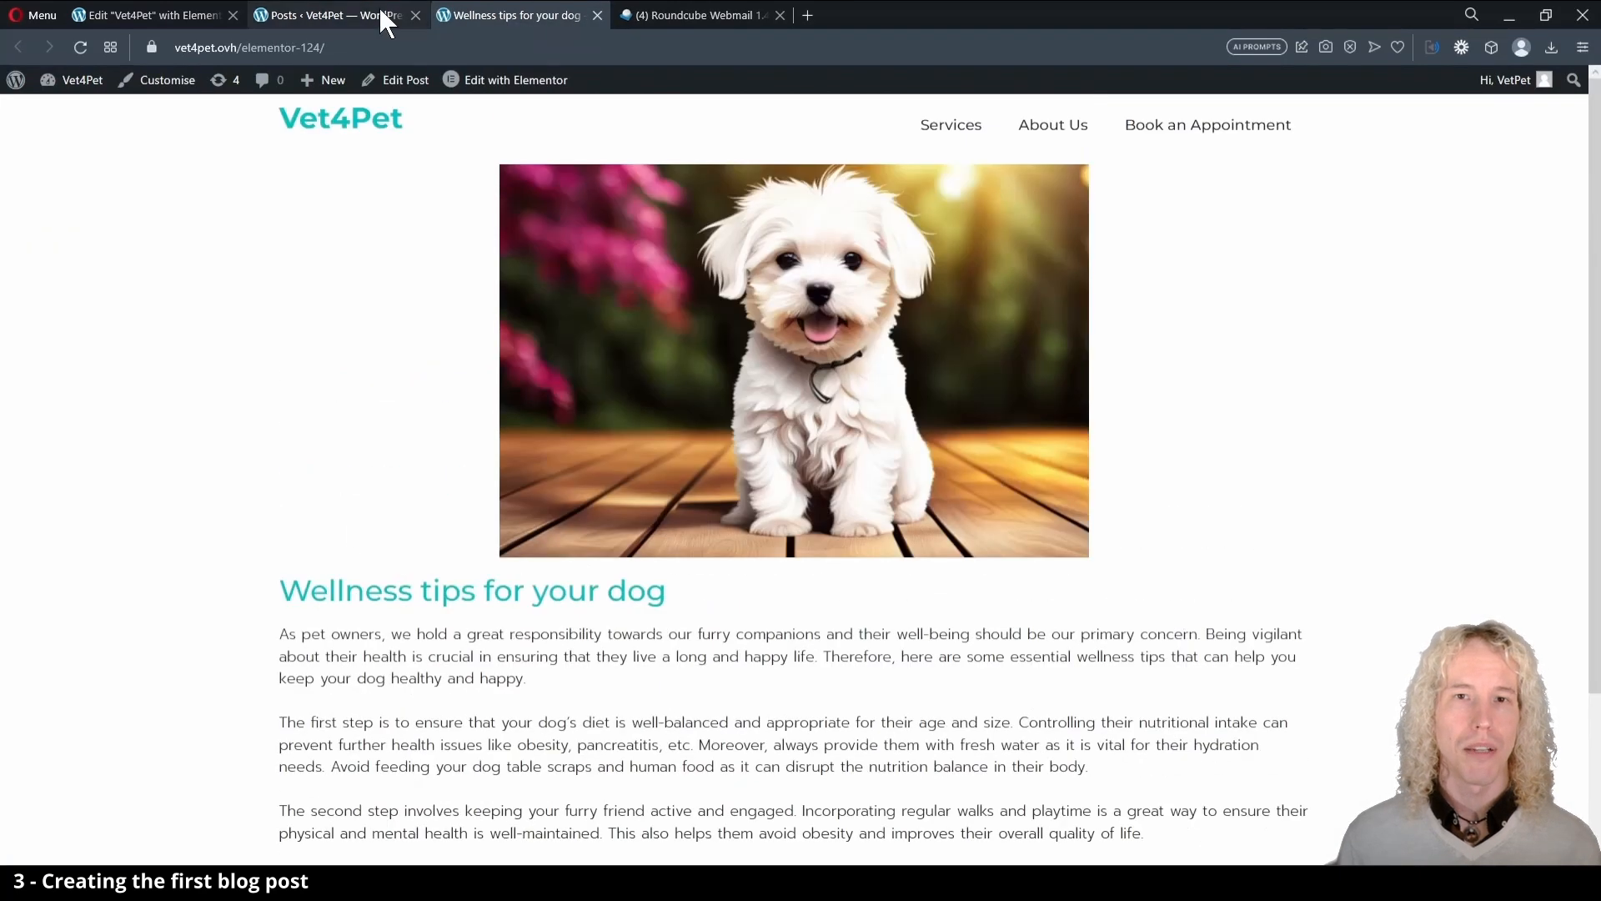
Open the dog wellness post in Elementor, add a Post Navigation widget below the article text and update the post.
{"action": "left_click", "coordinate": [378, 10]}
{"action": "left_click", "coordinate": [484, 15]}
{"action": "left_click", "coordinate": [493, 78]}
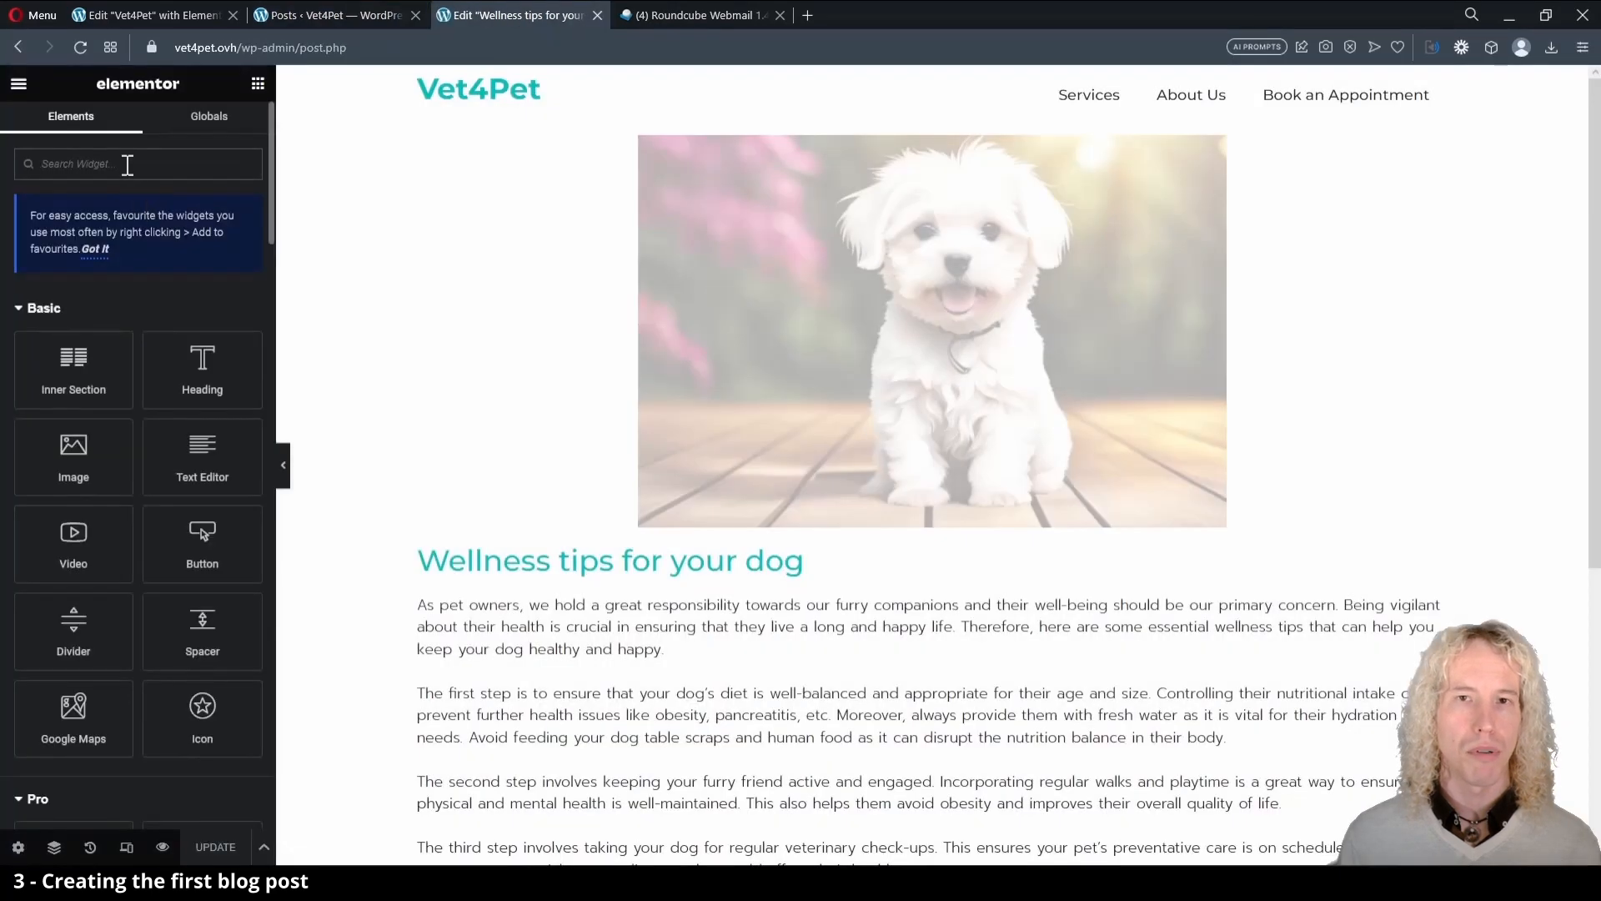
{"action": "left_click", "coordinate": [128, 163]}
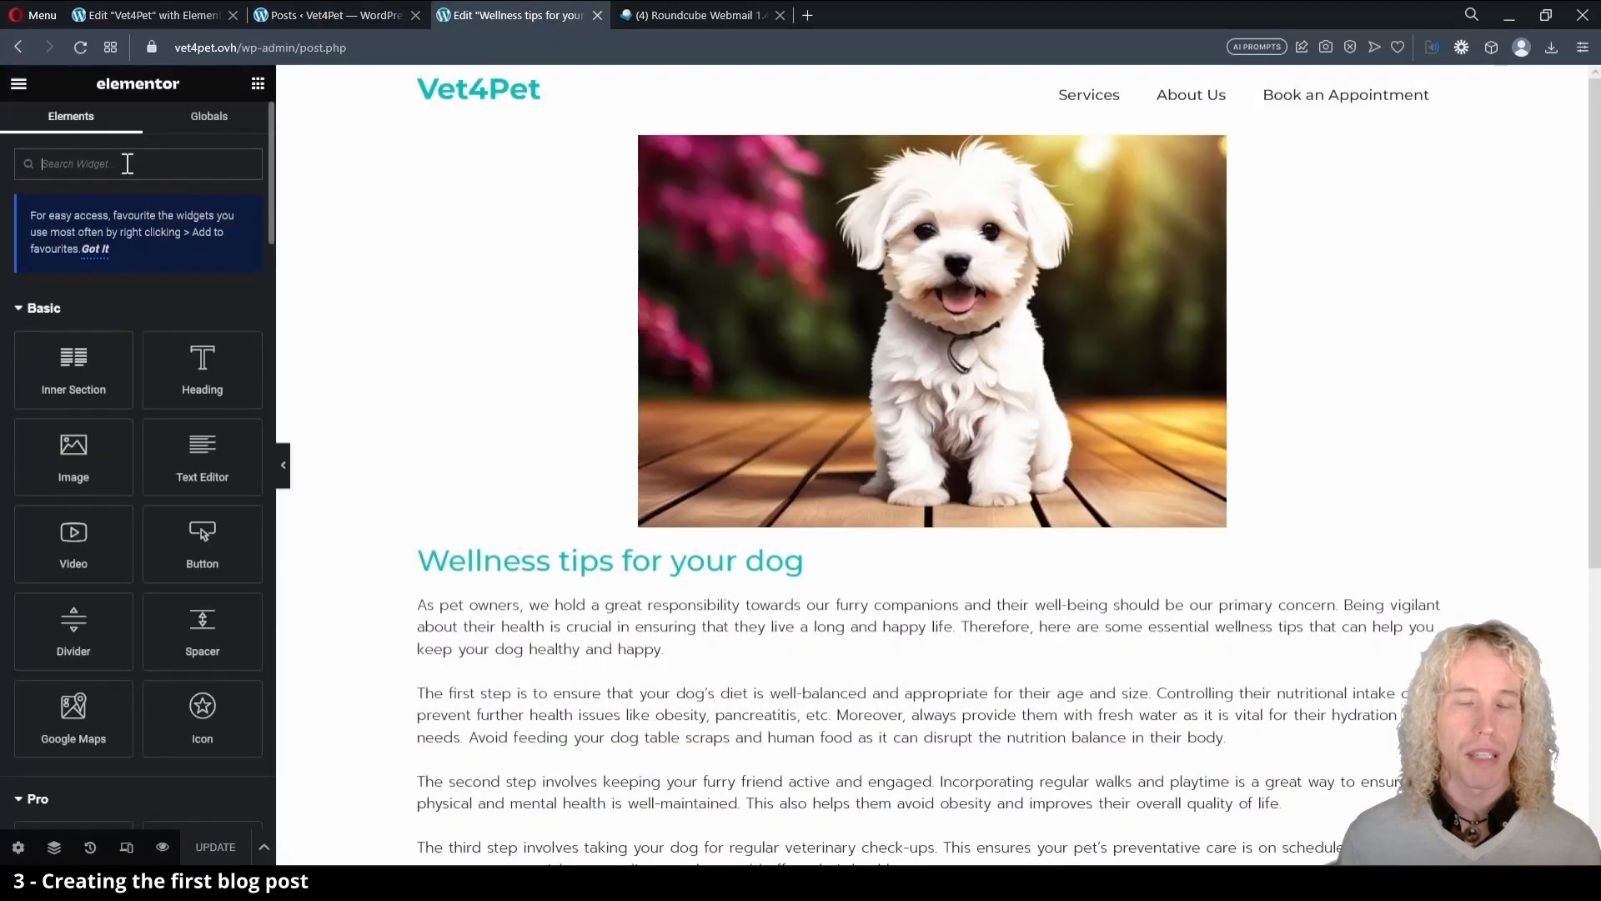
{"action": "type", "text": "caro"}
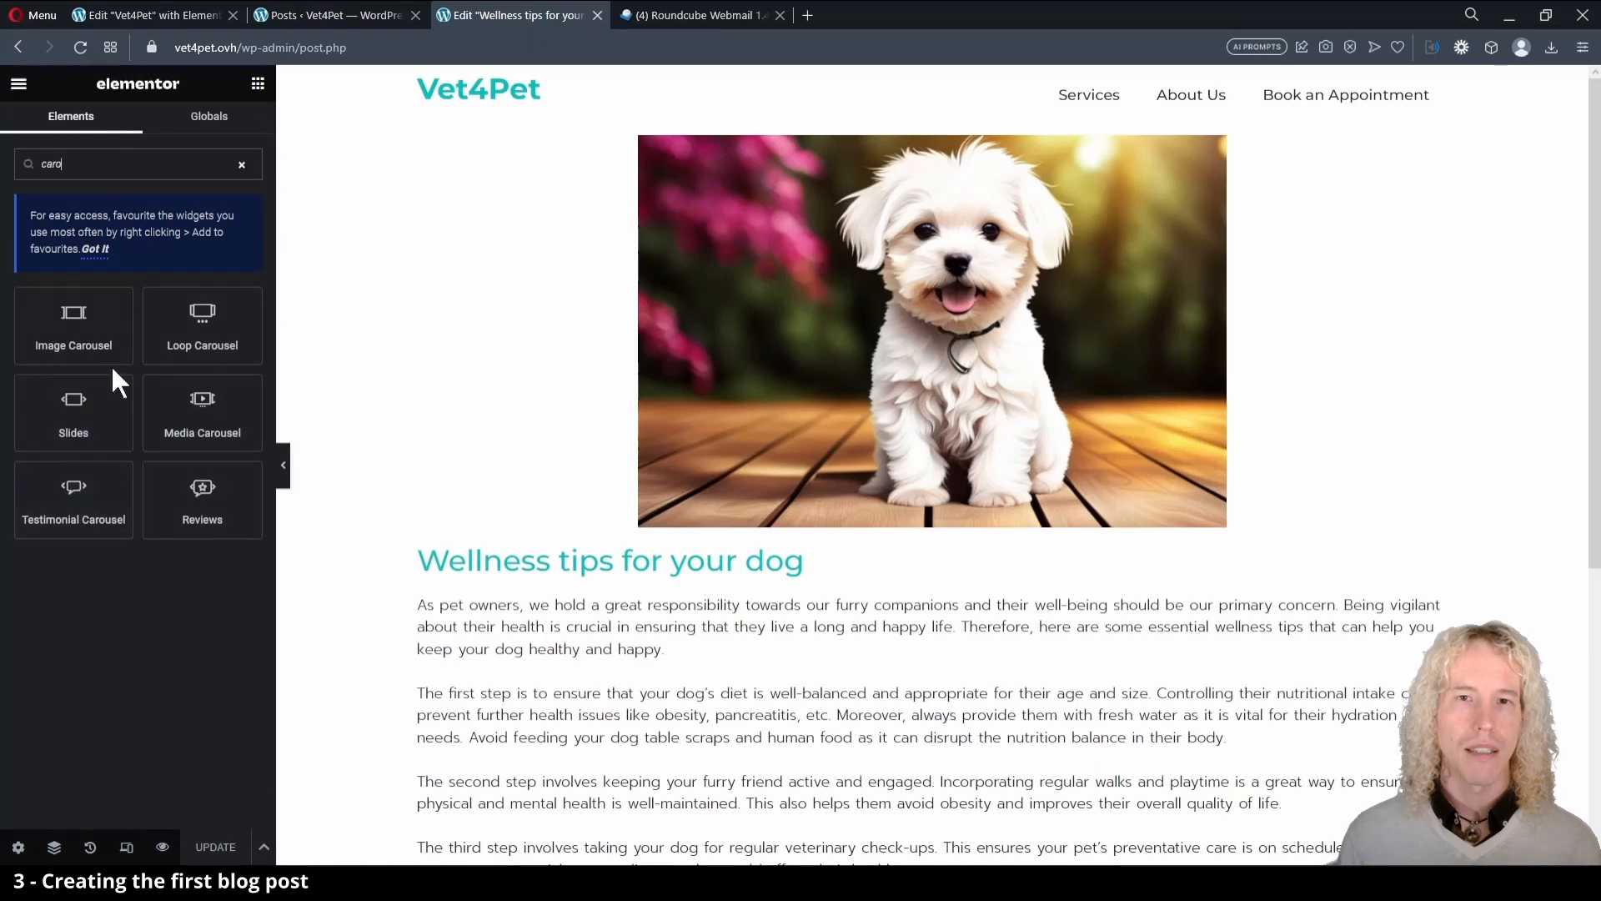
{"action": "type", "text": "post"}
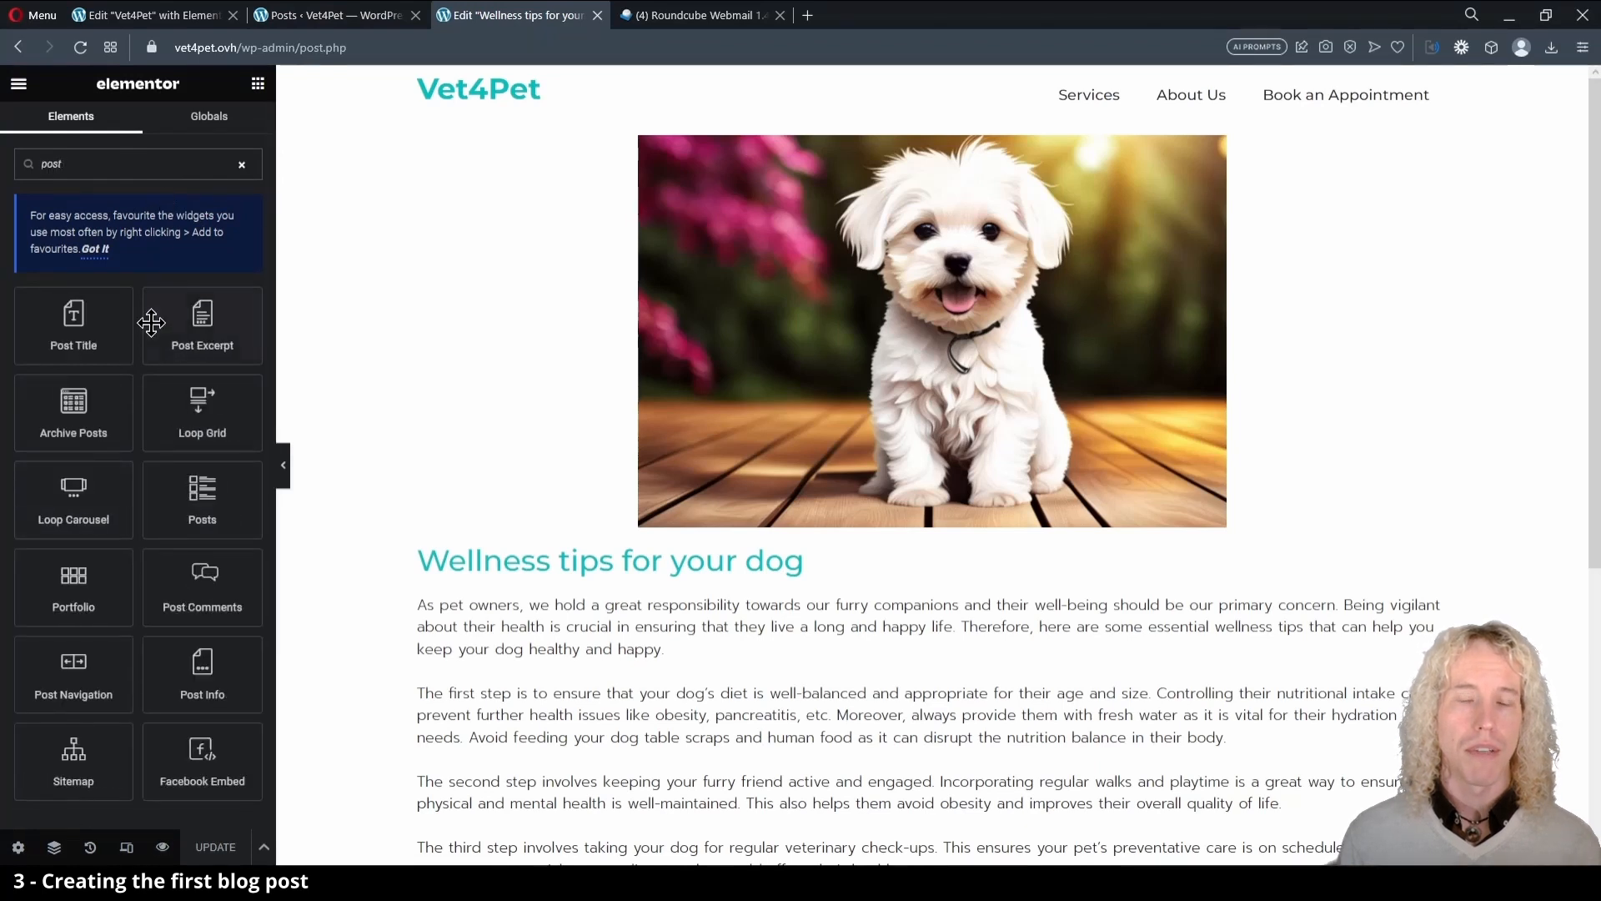
{"action": "scroll", "coordinate": [421, 559], "scroll_direction": "down", "scroll_amount": 5}
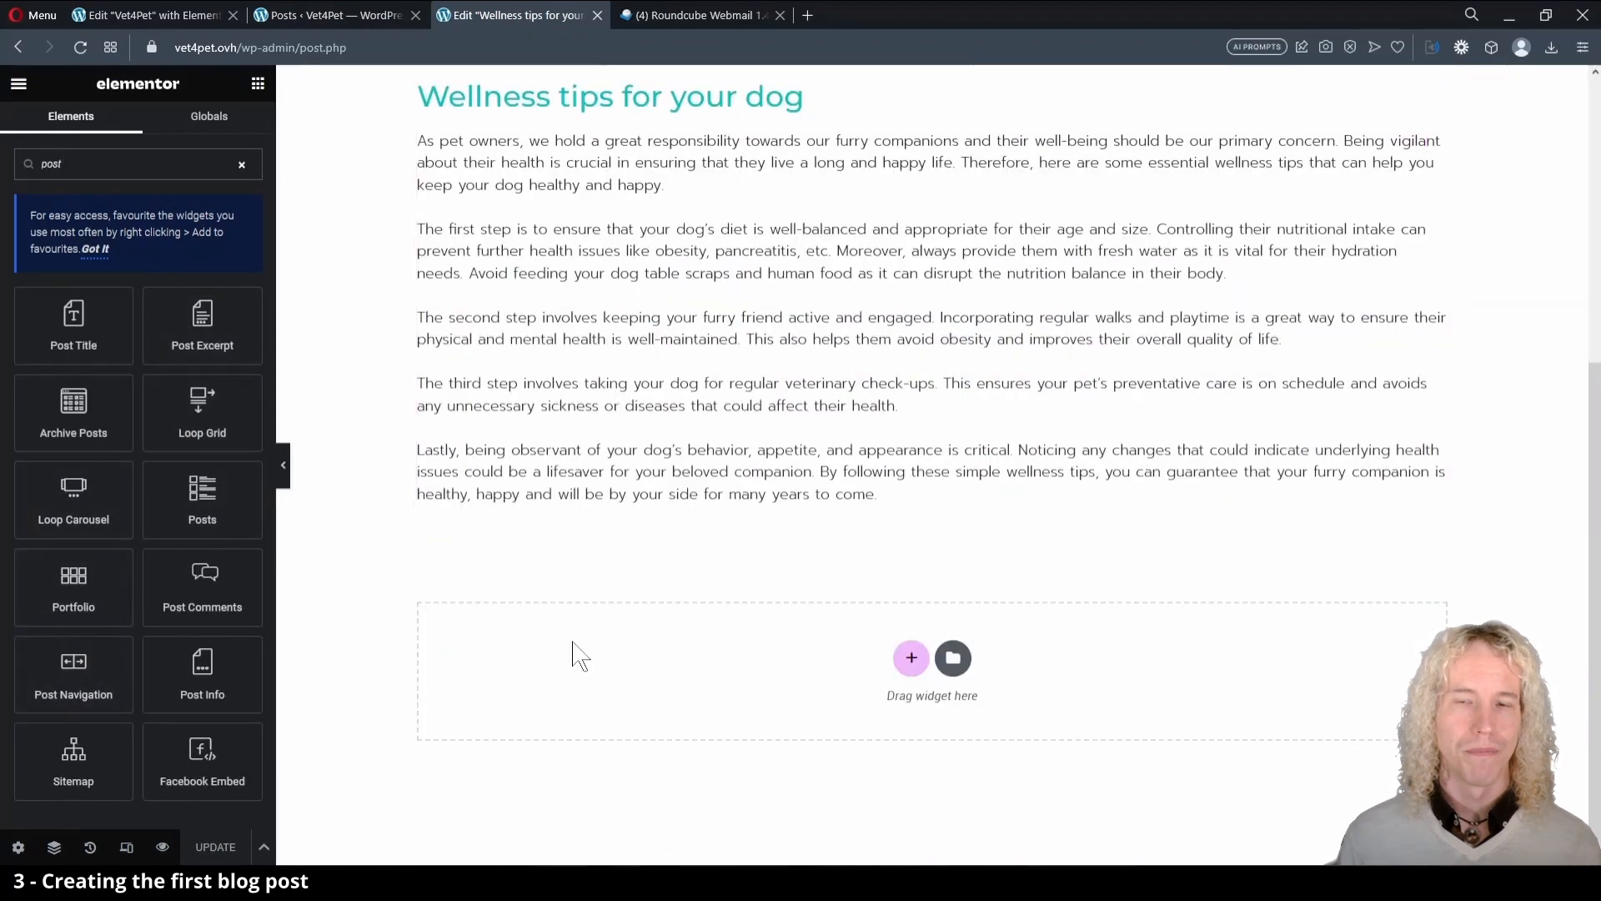
{"action": "left_click_drag", "start_coordinate": [66, 675], "coordinate": [758, 526]}
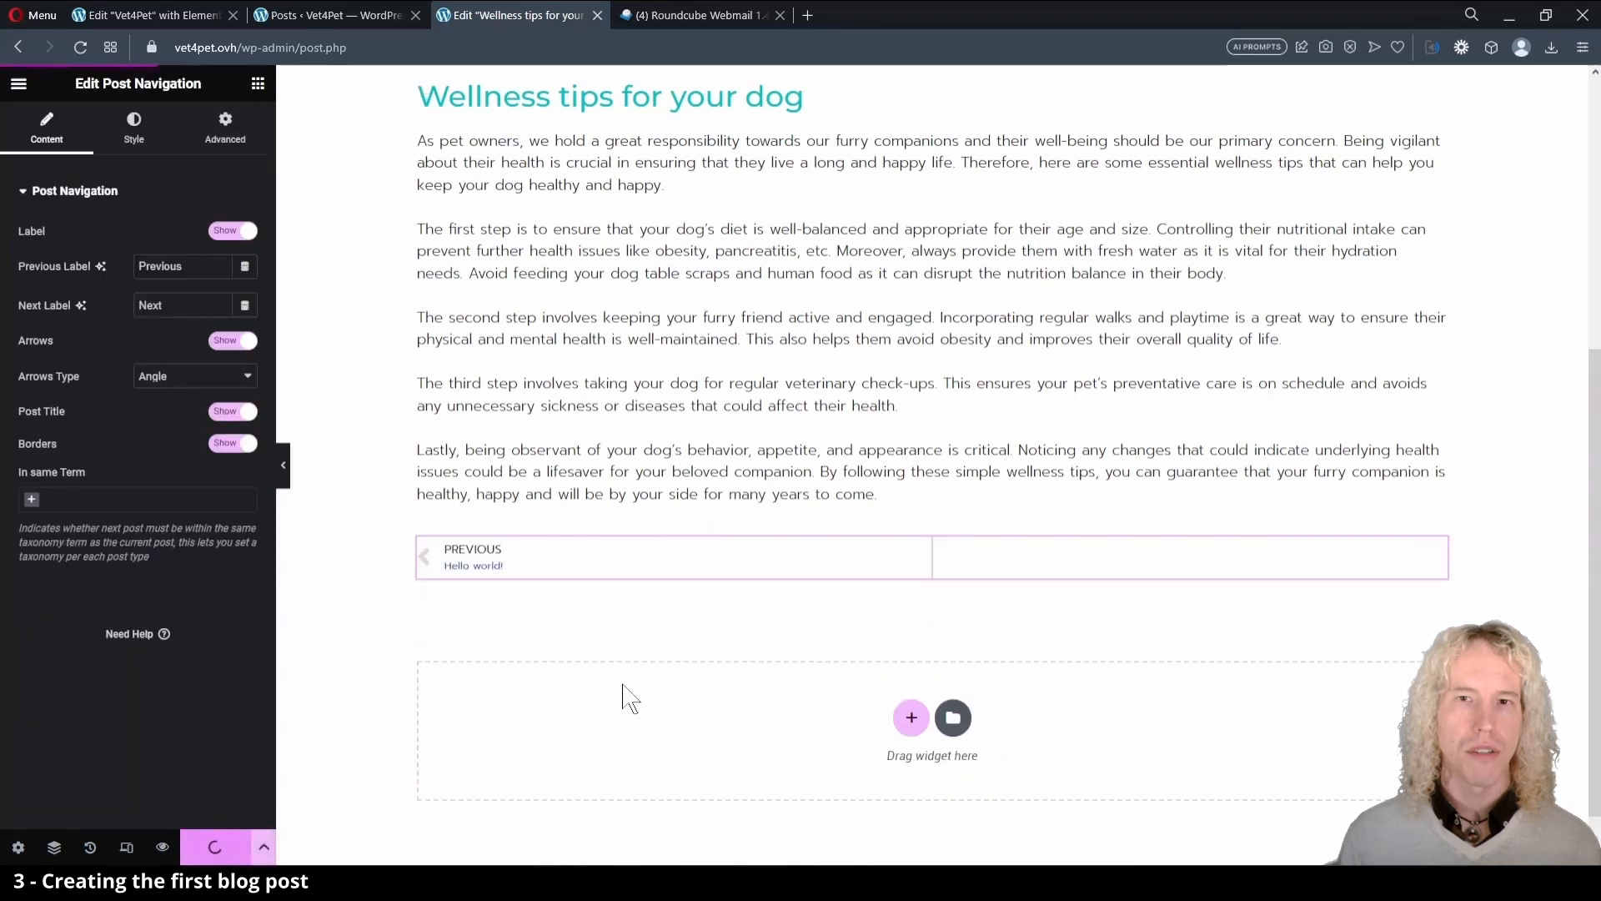
{"action": "scroll", "coordinate": [629, 697], "scroll_direction": "down", "scroll_amount": 1}
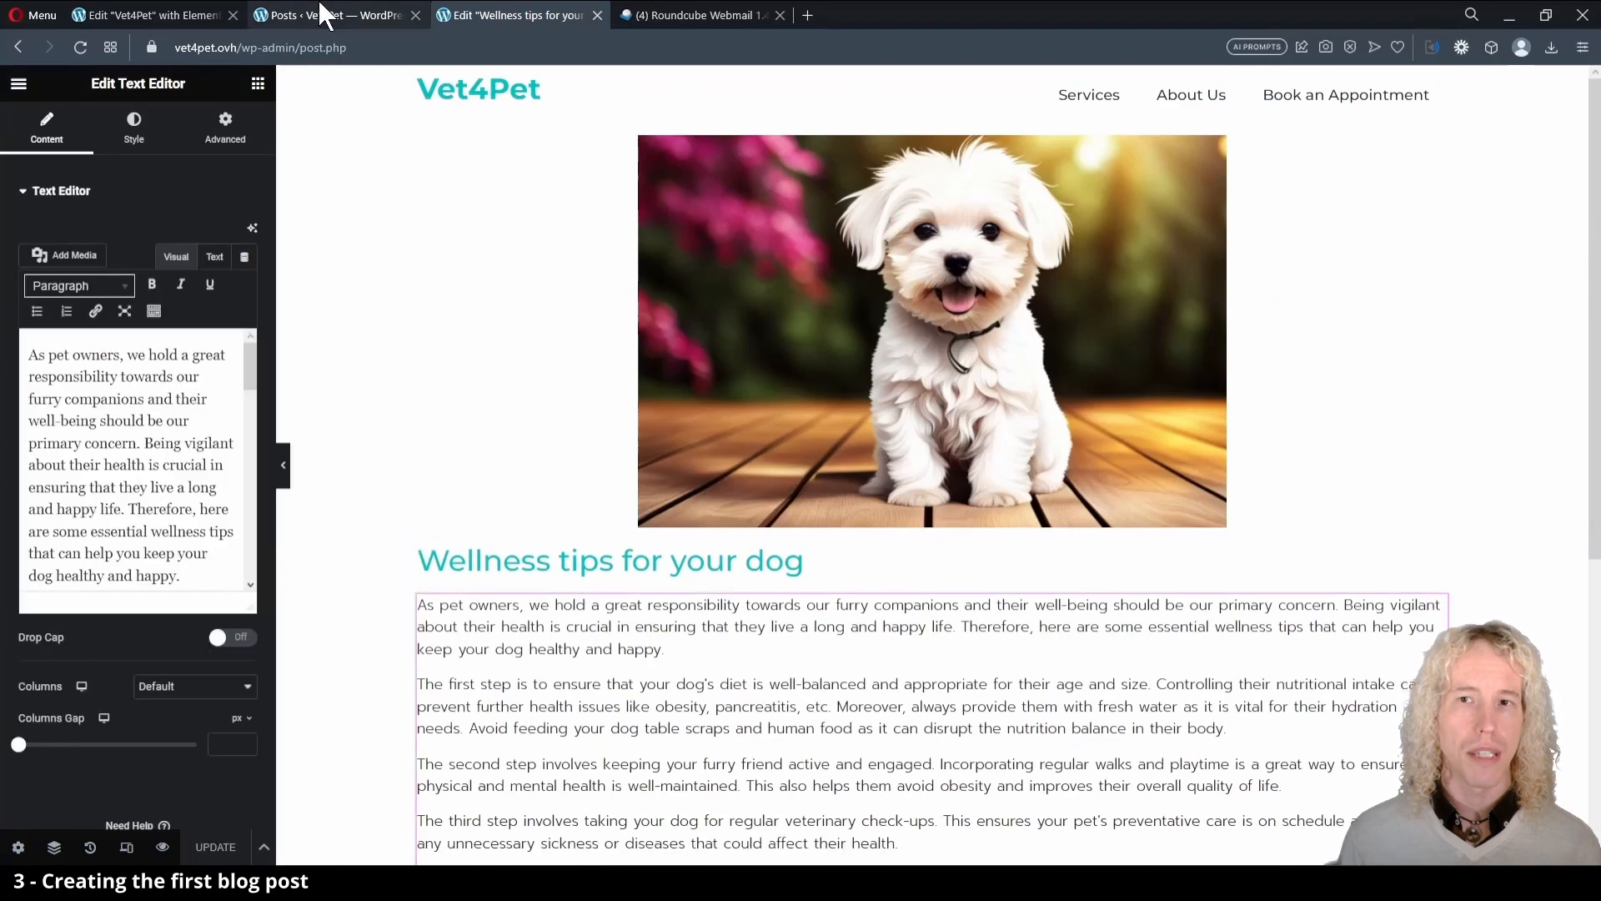
Move the "Hello world!" post to the bin and create a new post.
{"action": "left_click", "coordinate": [326, 15]}
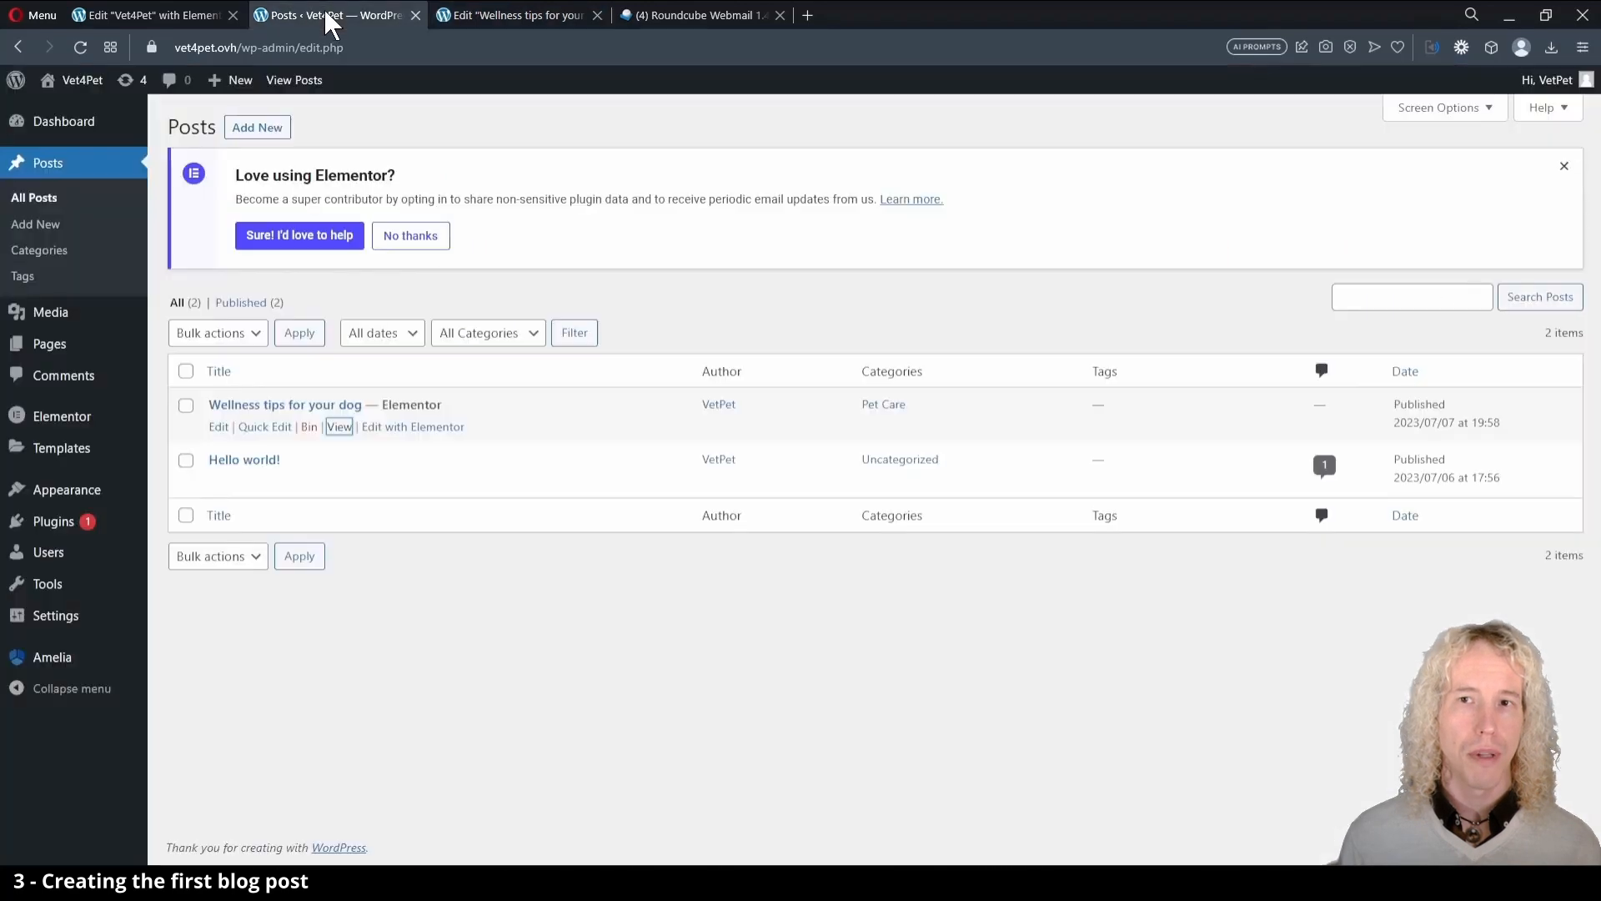
{"action": "left_click", "coordinate": [309, 484]}
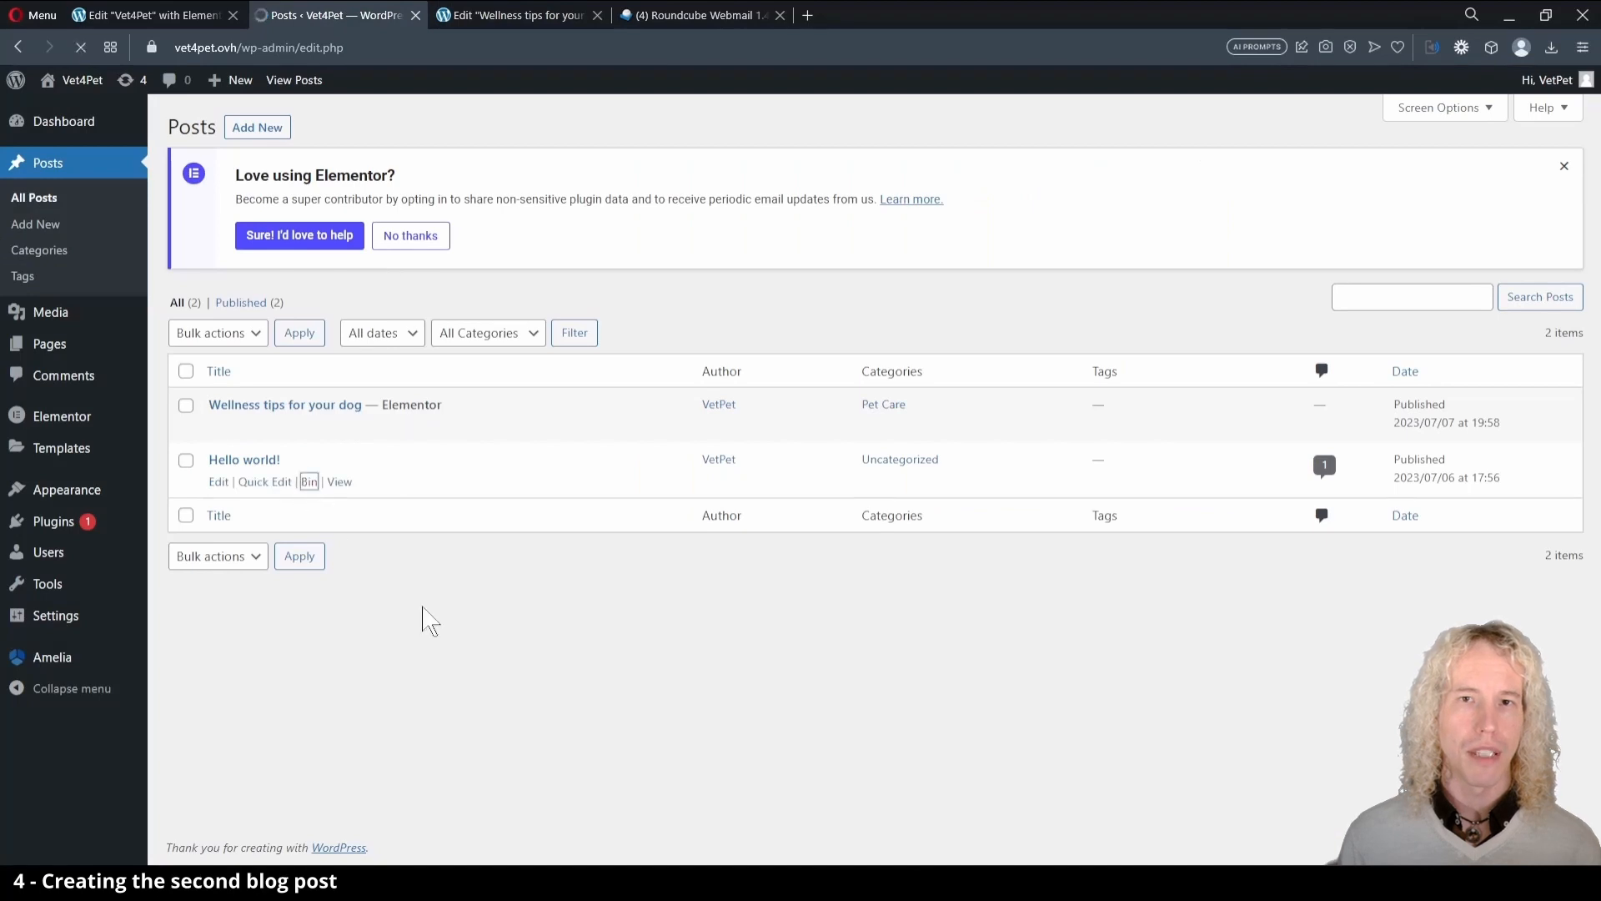
{"action": "mouse_move", "coordinate": [248, 86]}
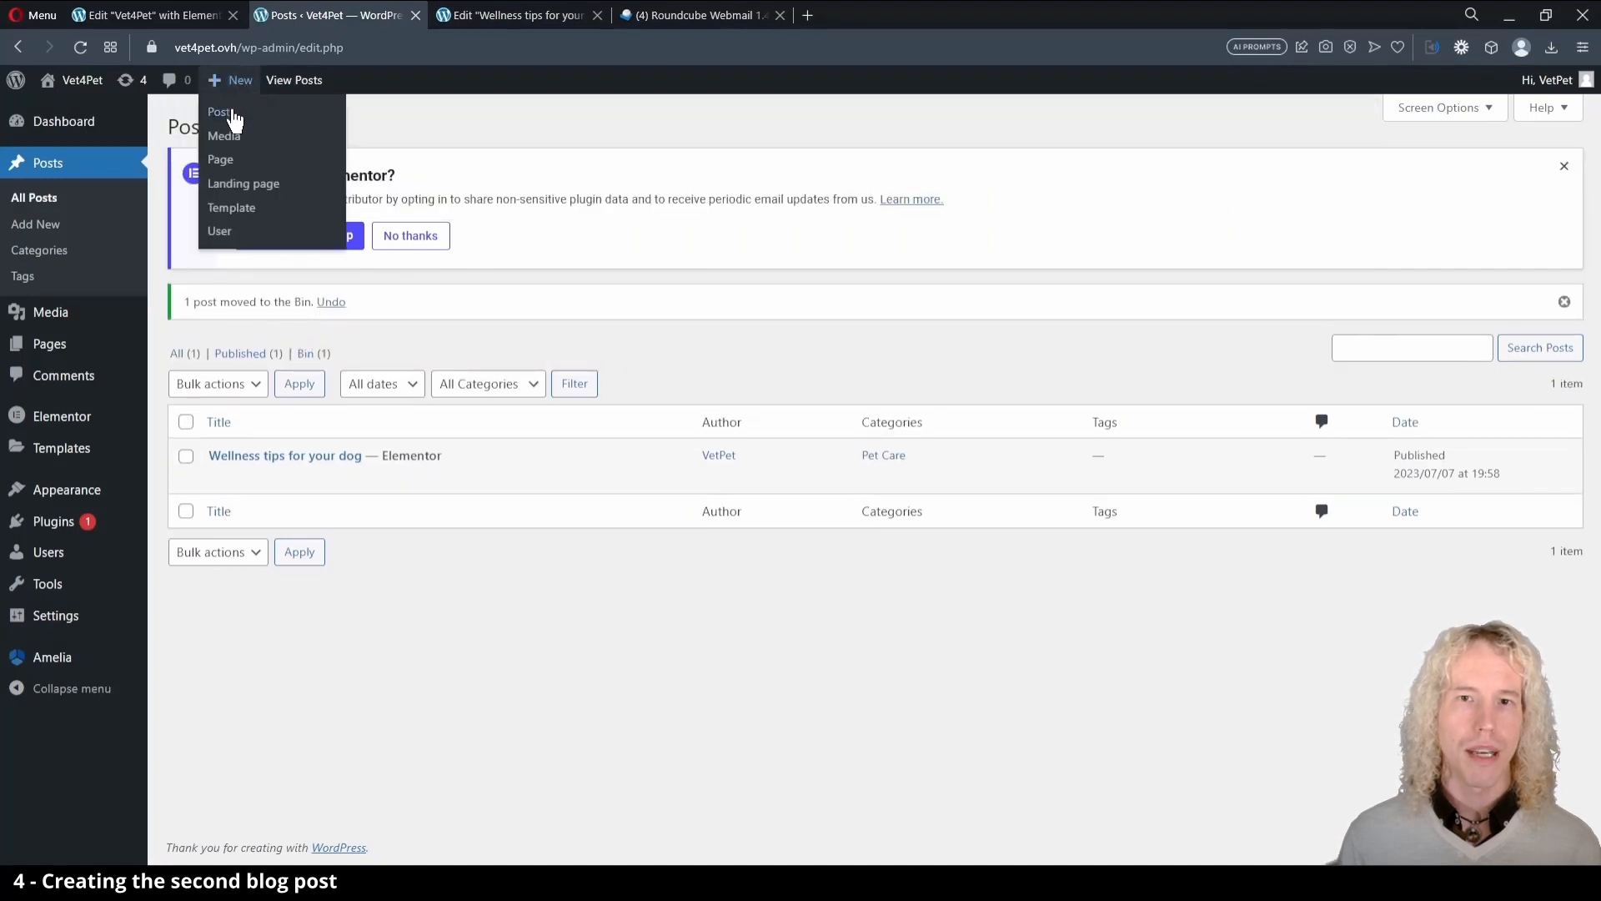
{"action": "left_click", "coordinate": [232, 112]}
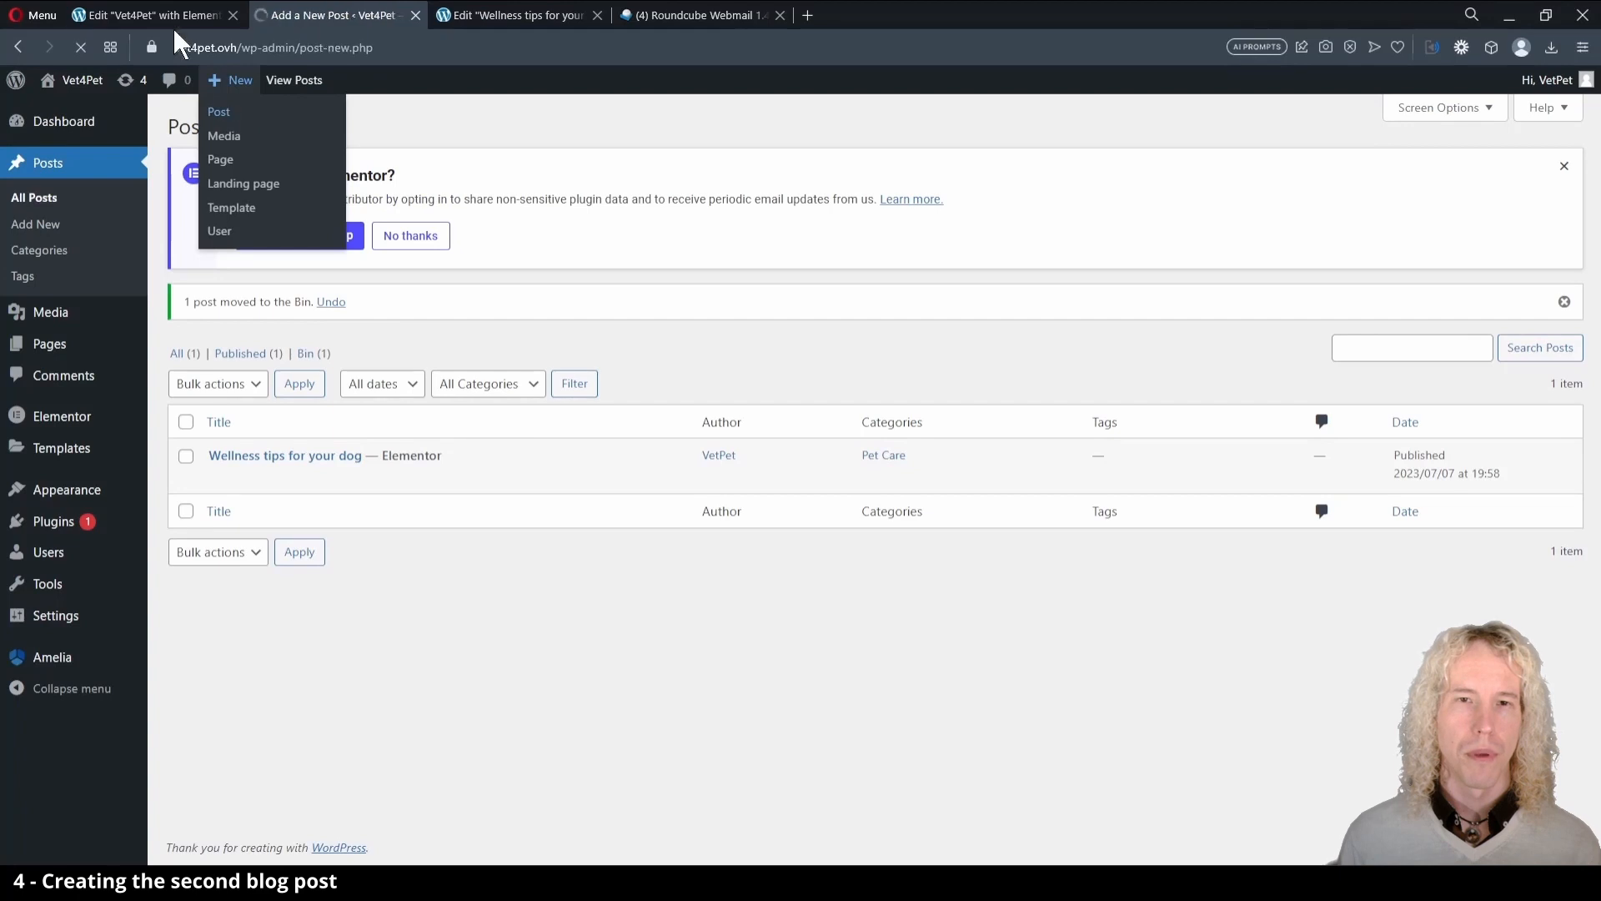
Reload the Vet4Pet page in its Elementor editor and check how the blog posts element shows the dog wellness post.
{"action": "left_click", "coordinate": [167, 17]}
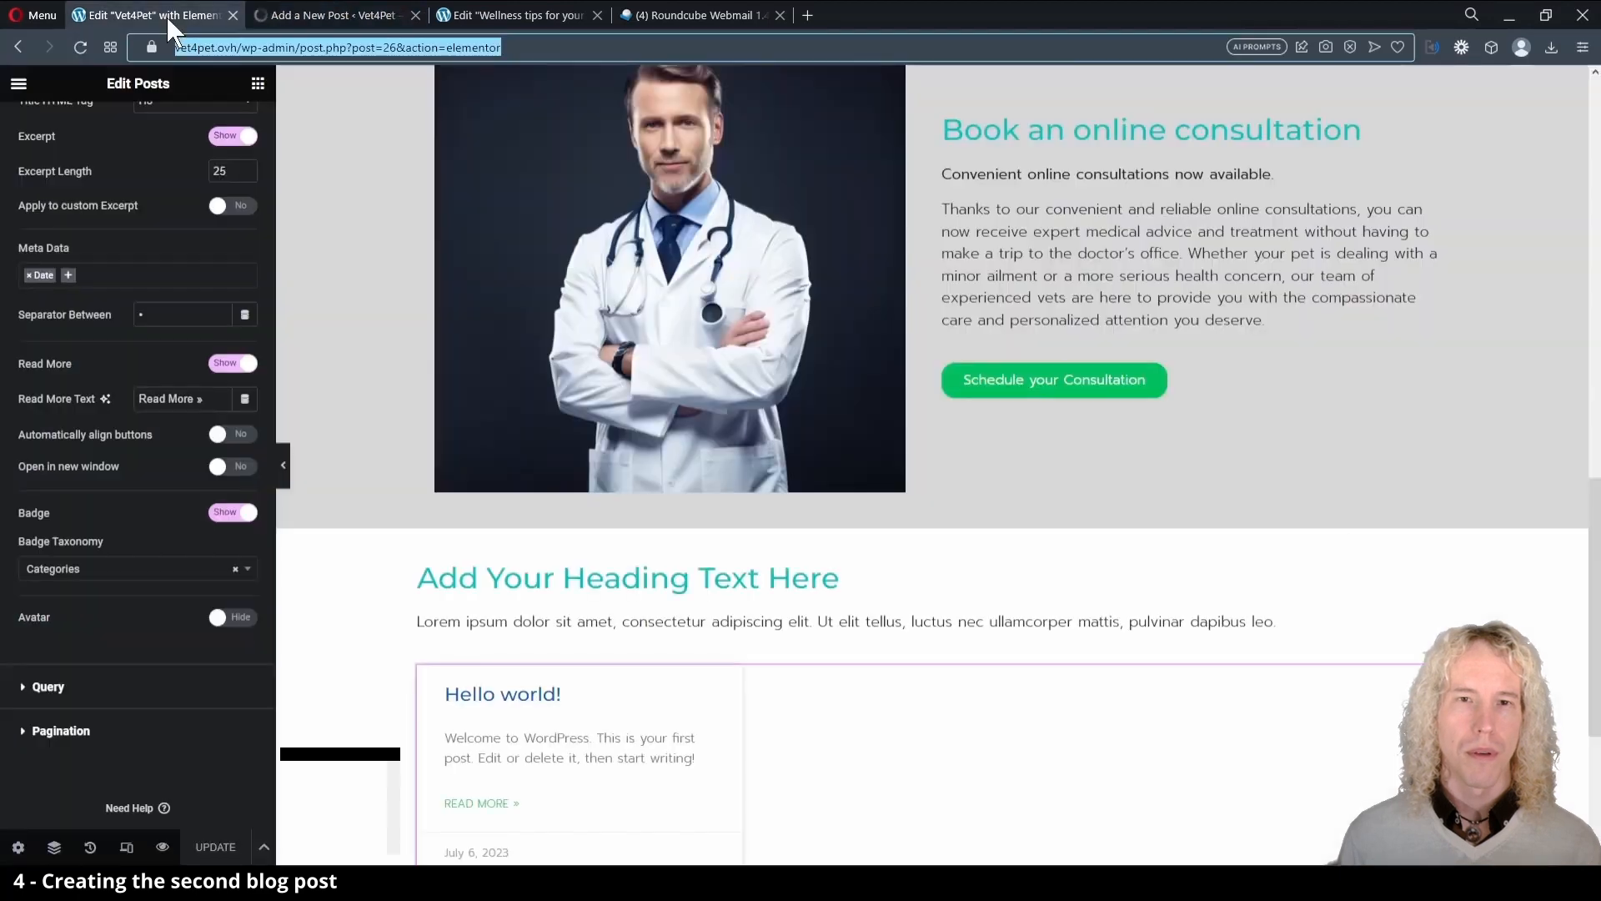
{"action": "left_click", "coordinate": [82, 47]}
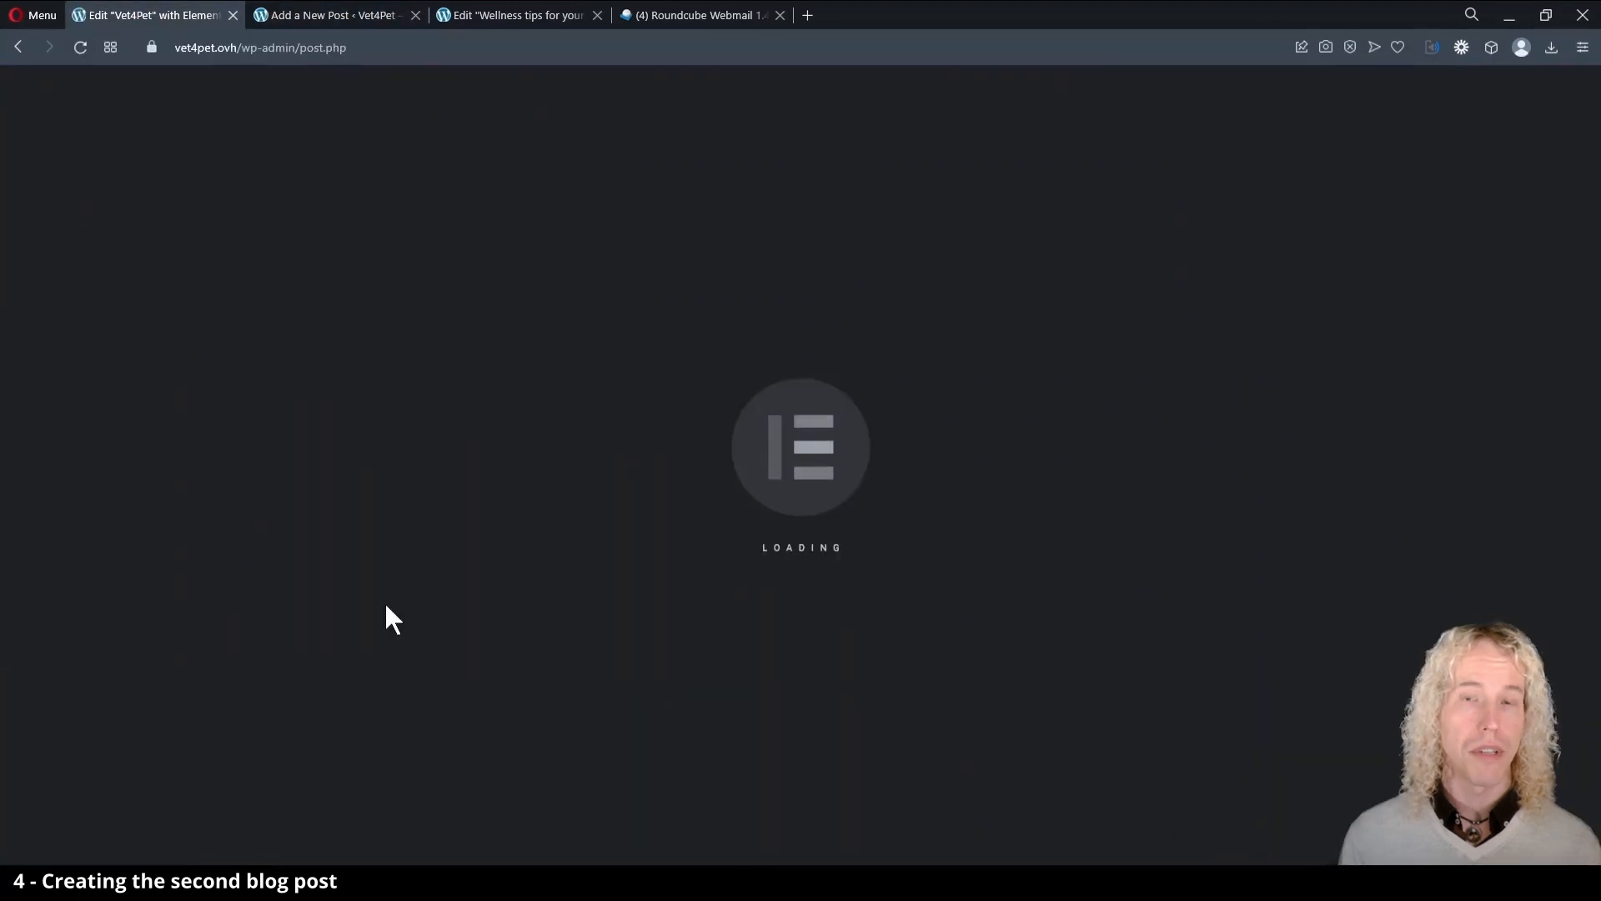
{"action": "scroll", "coordinate": [385, 607], "scroll_direction": "down", "scroll_amount": 16}
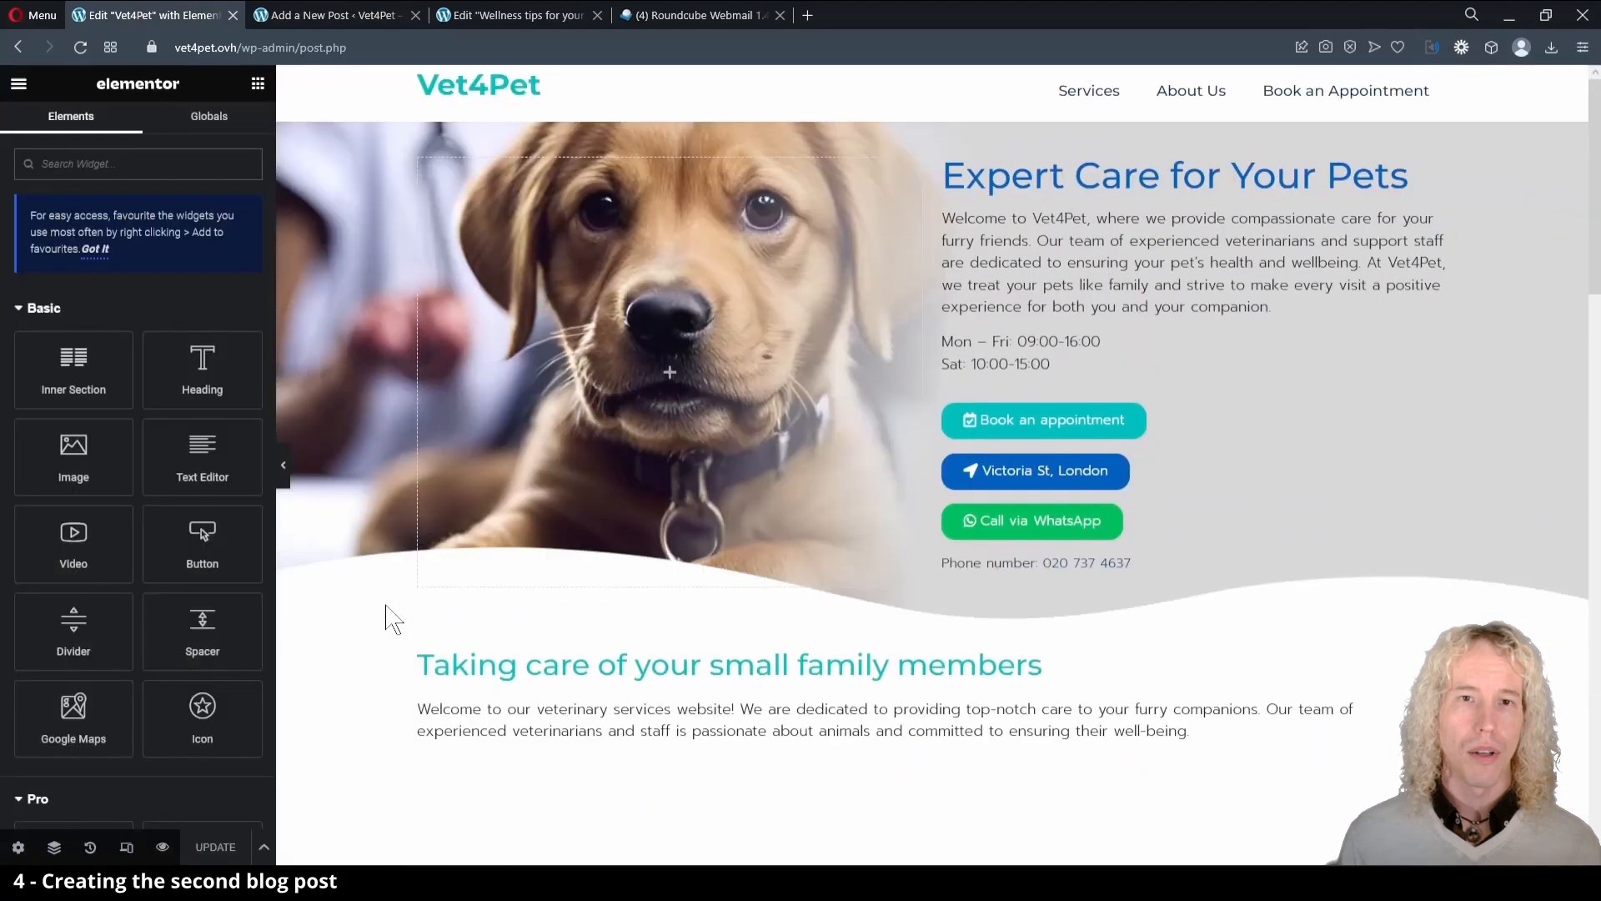
{"action": "scroll", "coordinate": [386, 619], "scroll_direction": "down", "scroll_amount": 15}
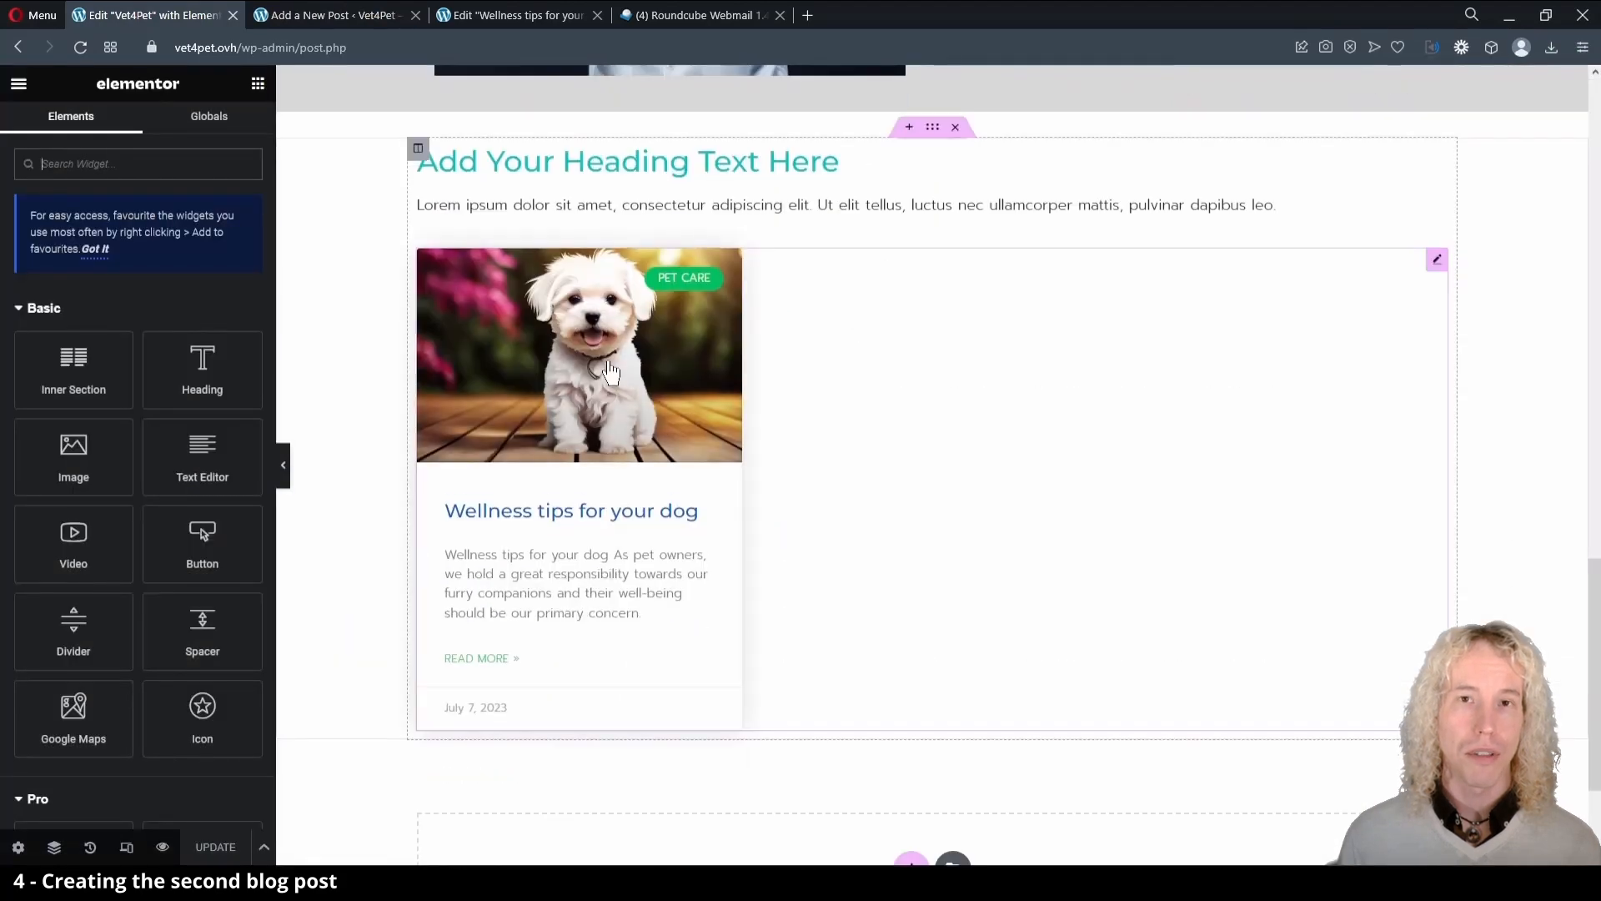
Title the new post "How to monitor your pet's health?".
{"action": "left_click", "coordinate": [339, 14]}
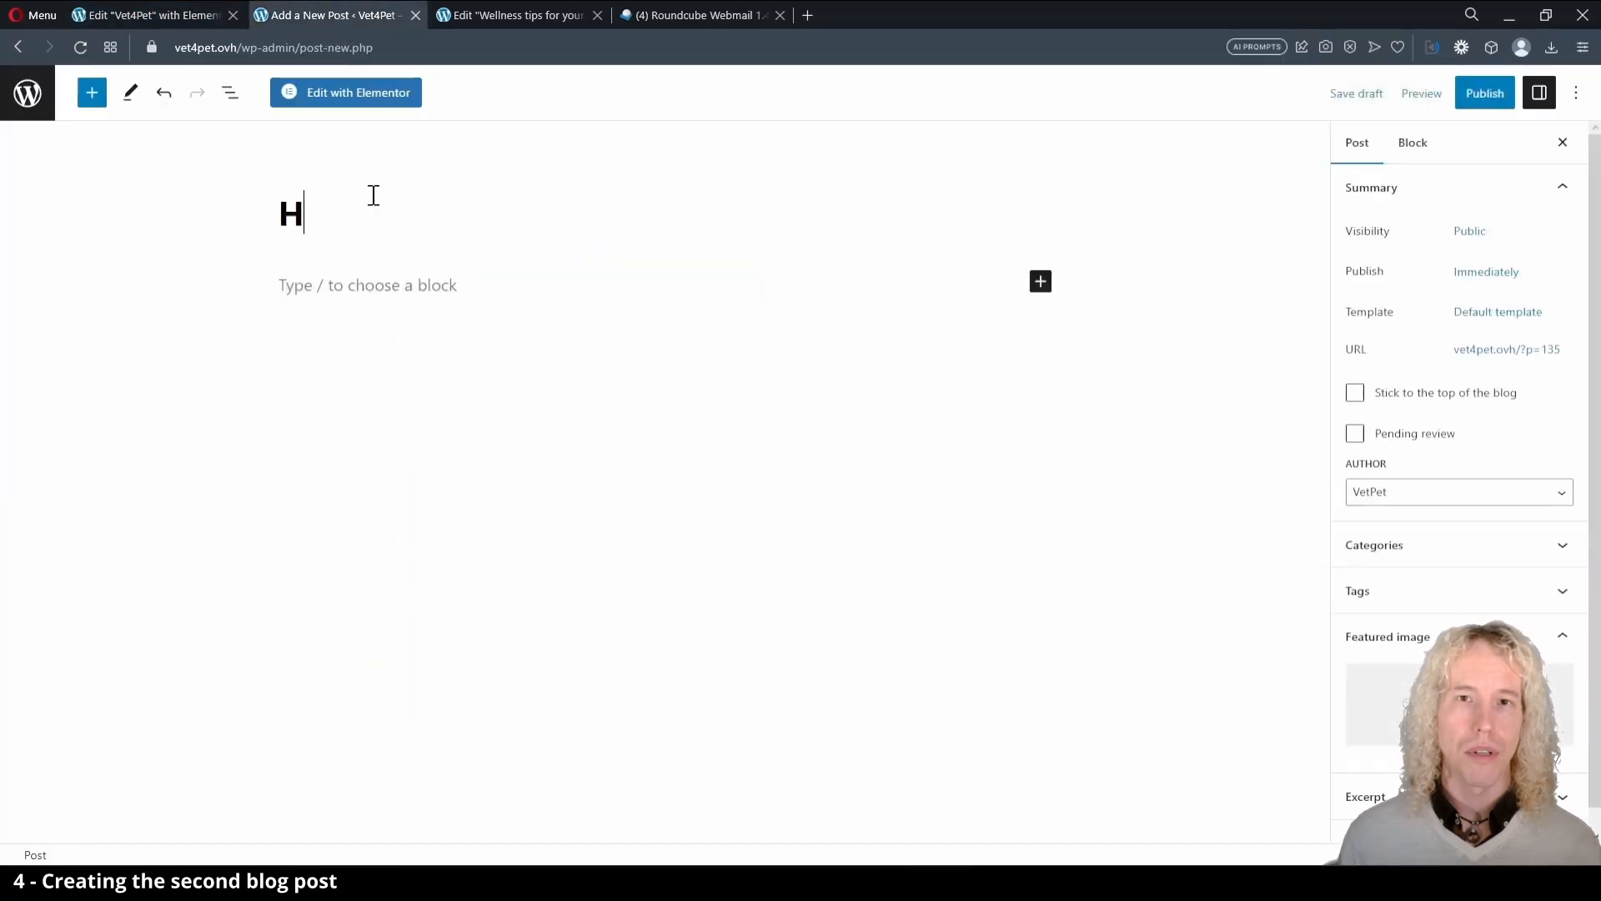
{"action": "type", "text": "ow to monitor your pet"}
{"action": "key", "text": "Return"}
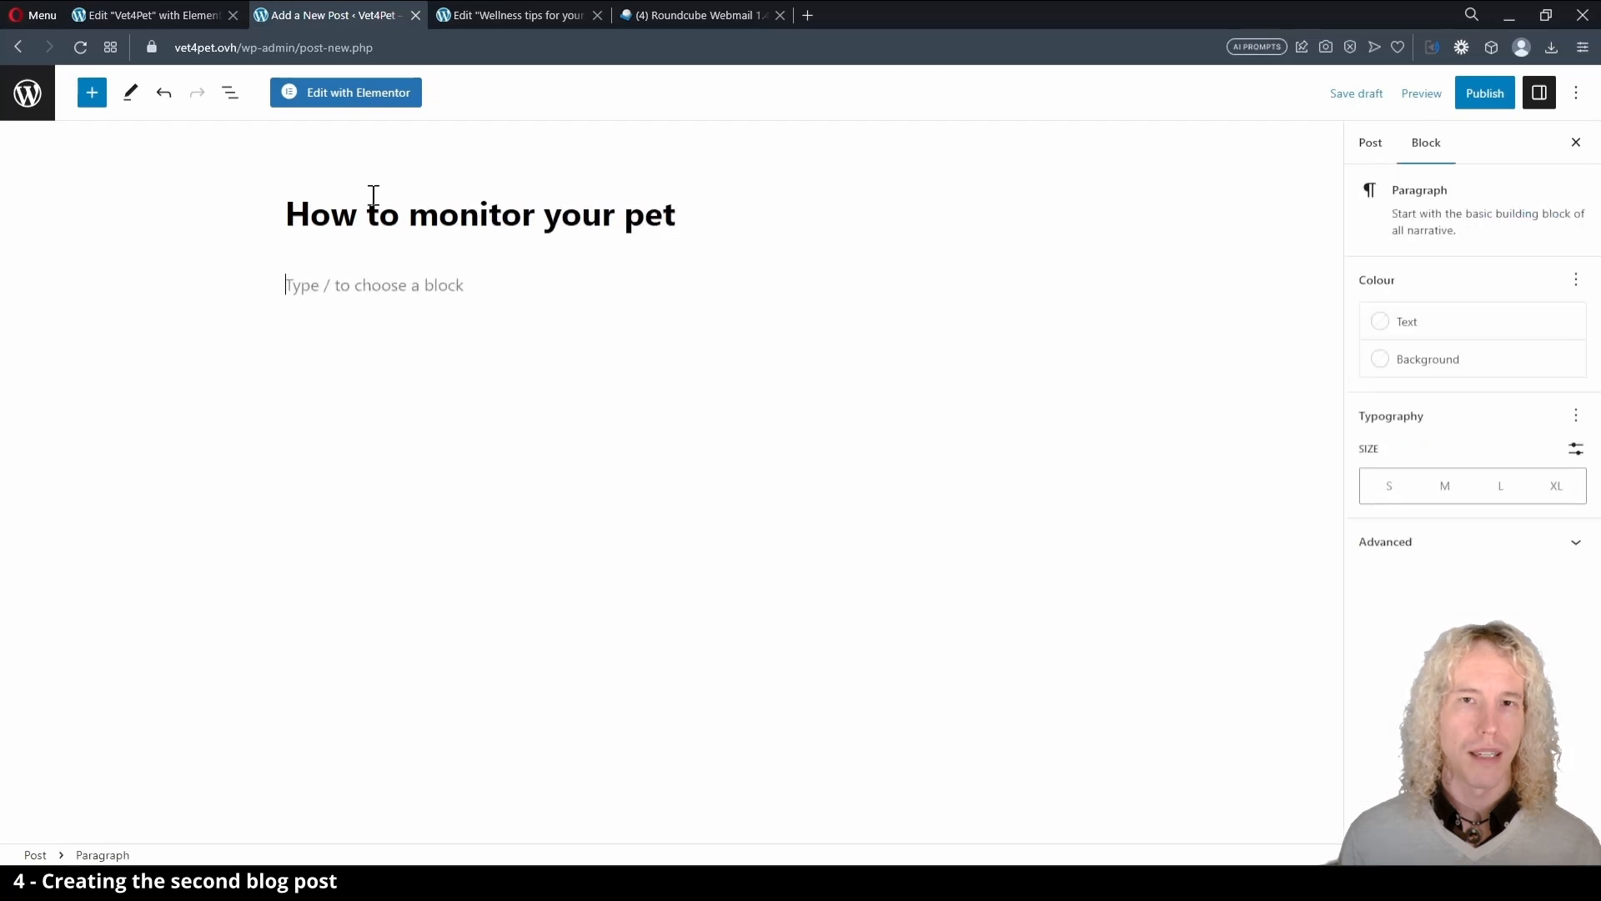
{"action": "left_click", "coordinate": [691, 210]}
{"action": "type", "text": "'s he"}
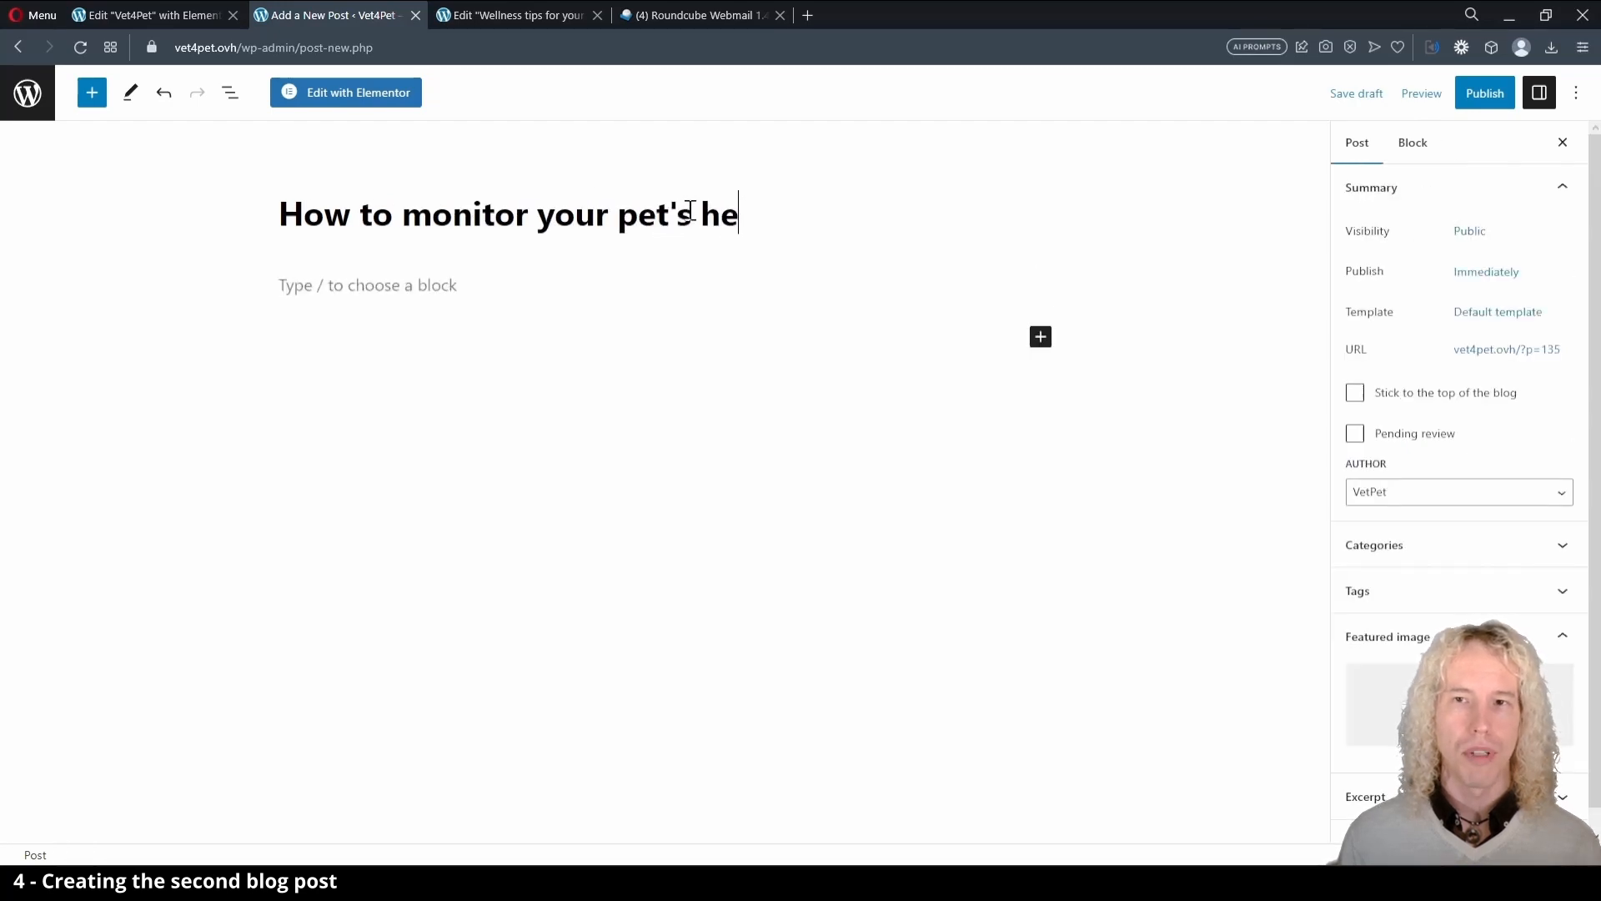
{"action": "type", "text": "alth"}
{"action": "key", "text": "ctrl+a"}
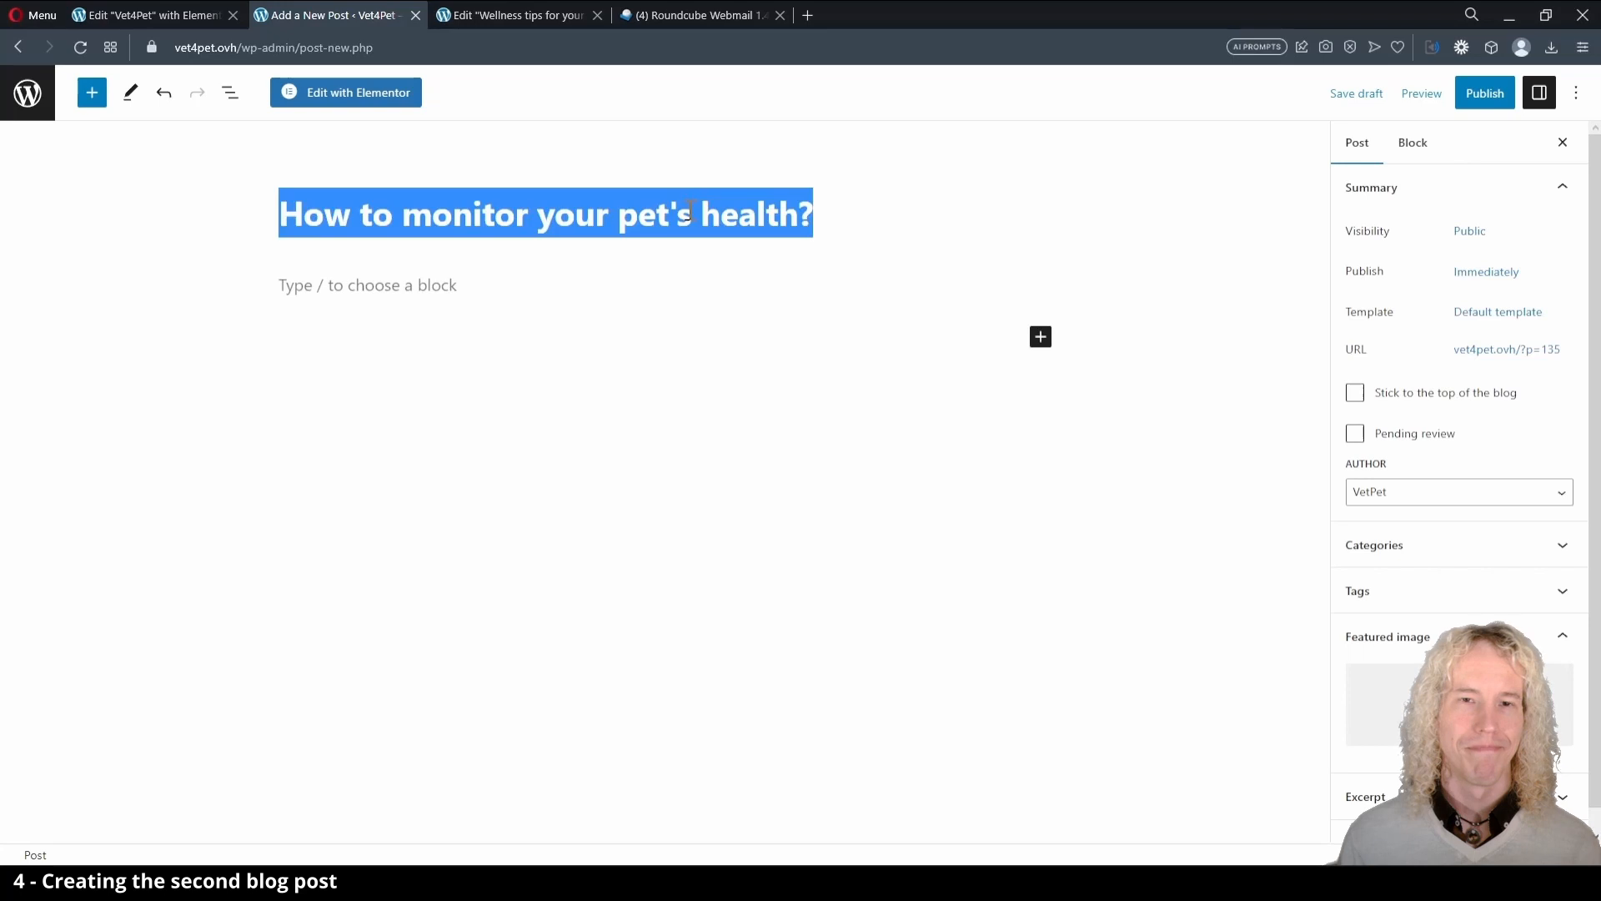
Open the new post in Elementor, hide its title in the post settings and publish it.
{"action": "left_click", "coordinate": [314, 98]}
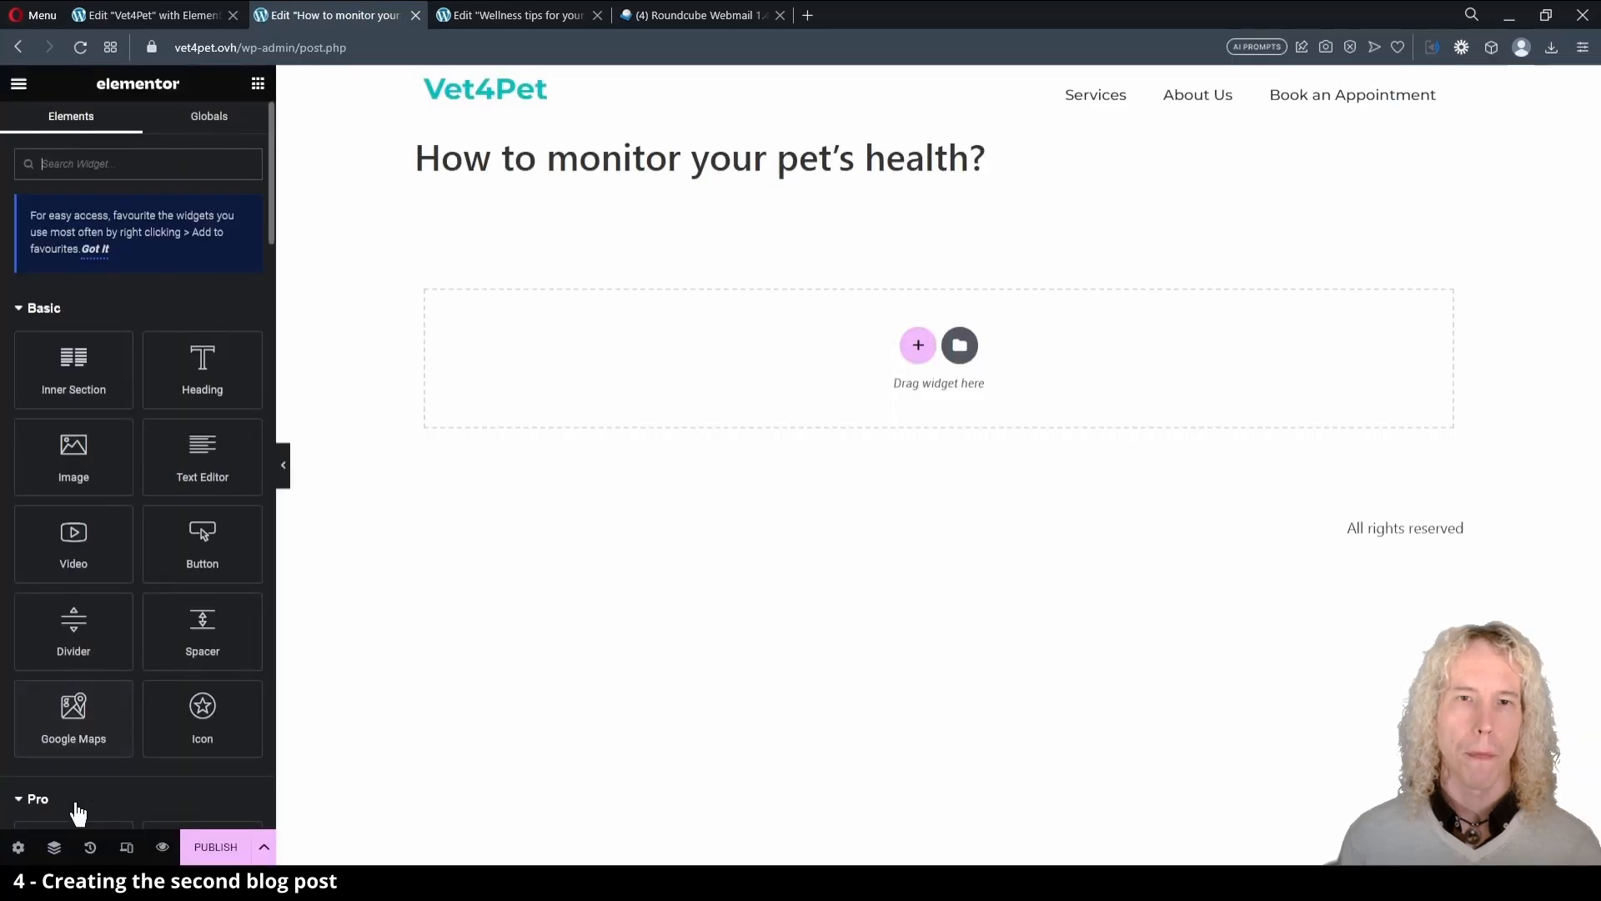
{"action": "left_click", "coordinate": [17, 847]}
{"action": "left_click", "coordinate": [237, 655]}
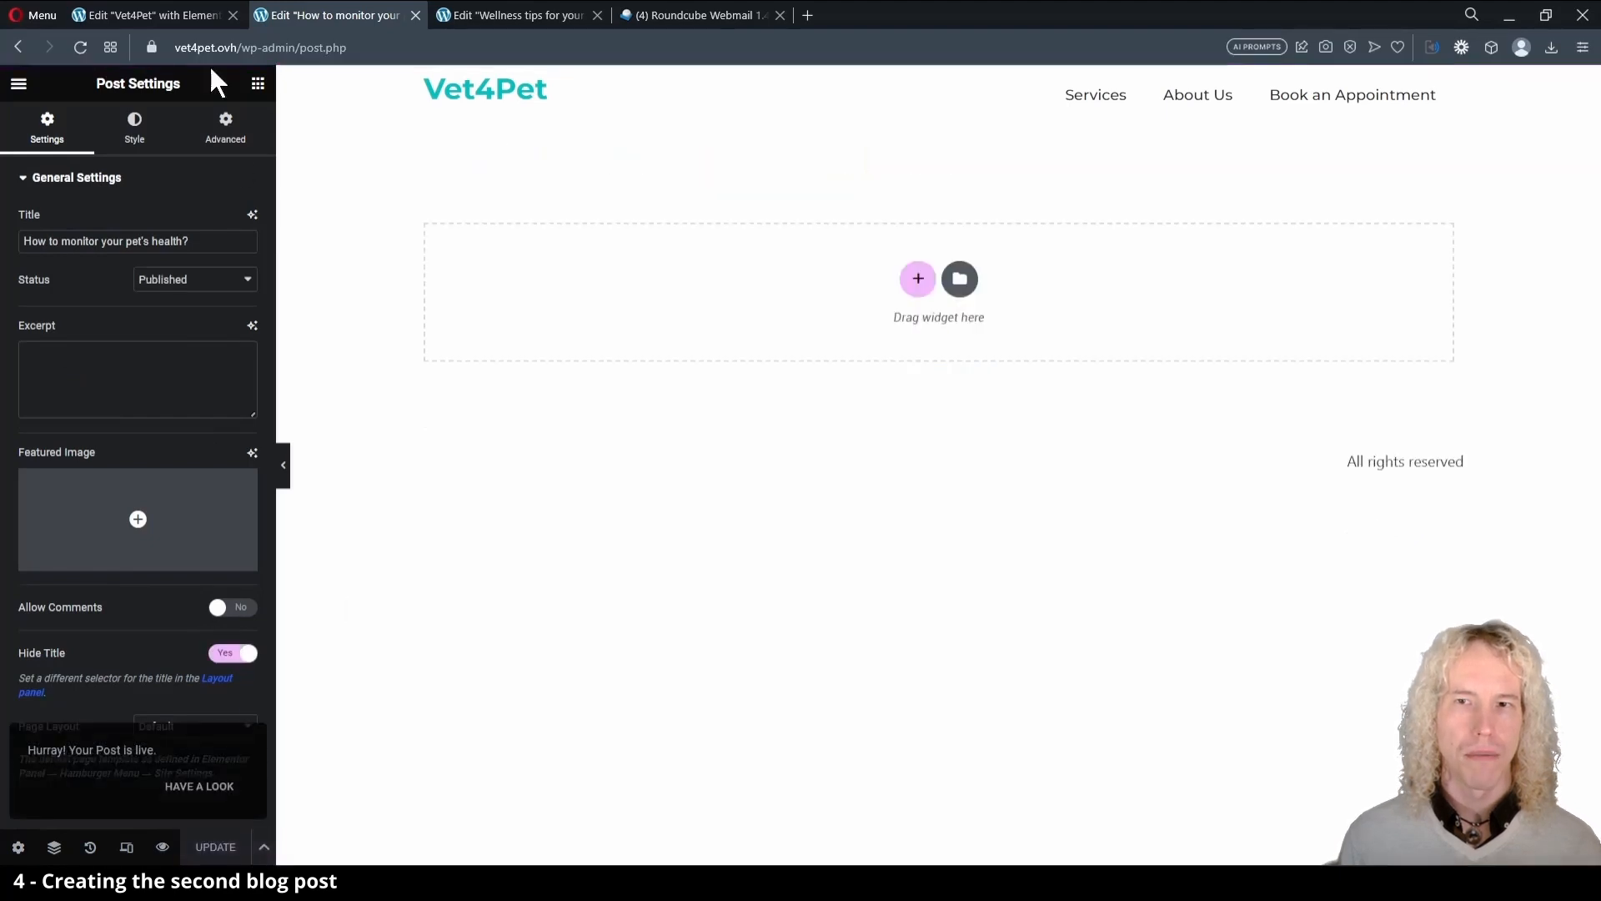
Copy the featured image section from the dog wellness post and paste it into the new pet health post.
{"action": "left_click", "coordinate": [481, 25]}
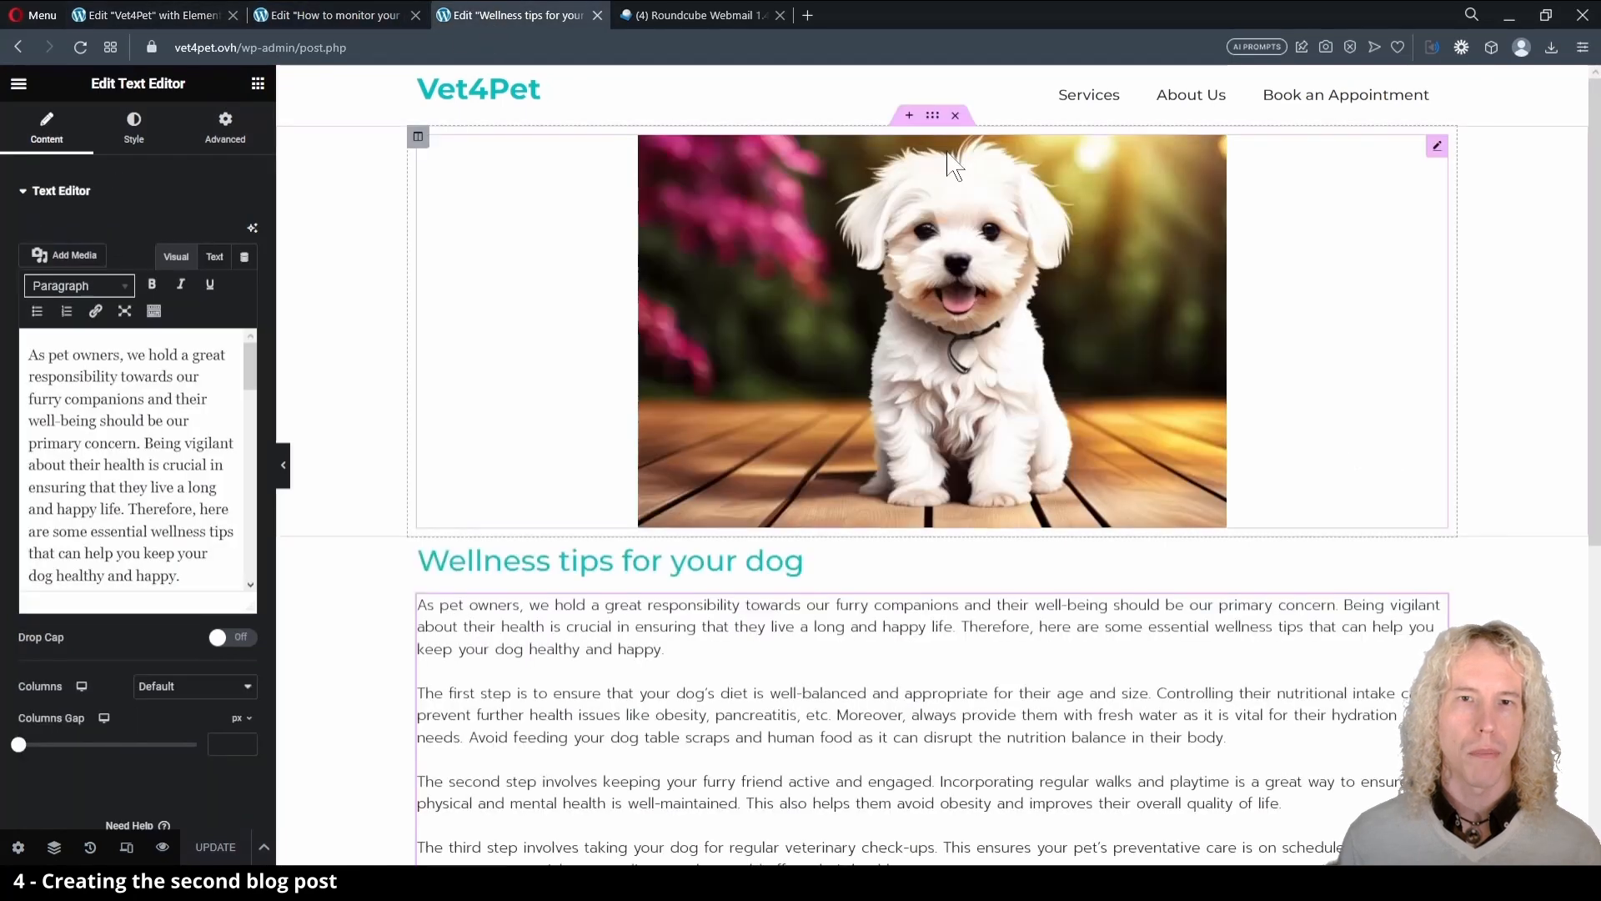
{"action": "right_click", "coordinate": [940, 125]}
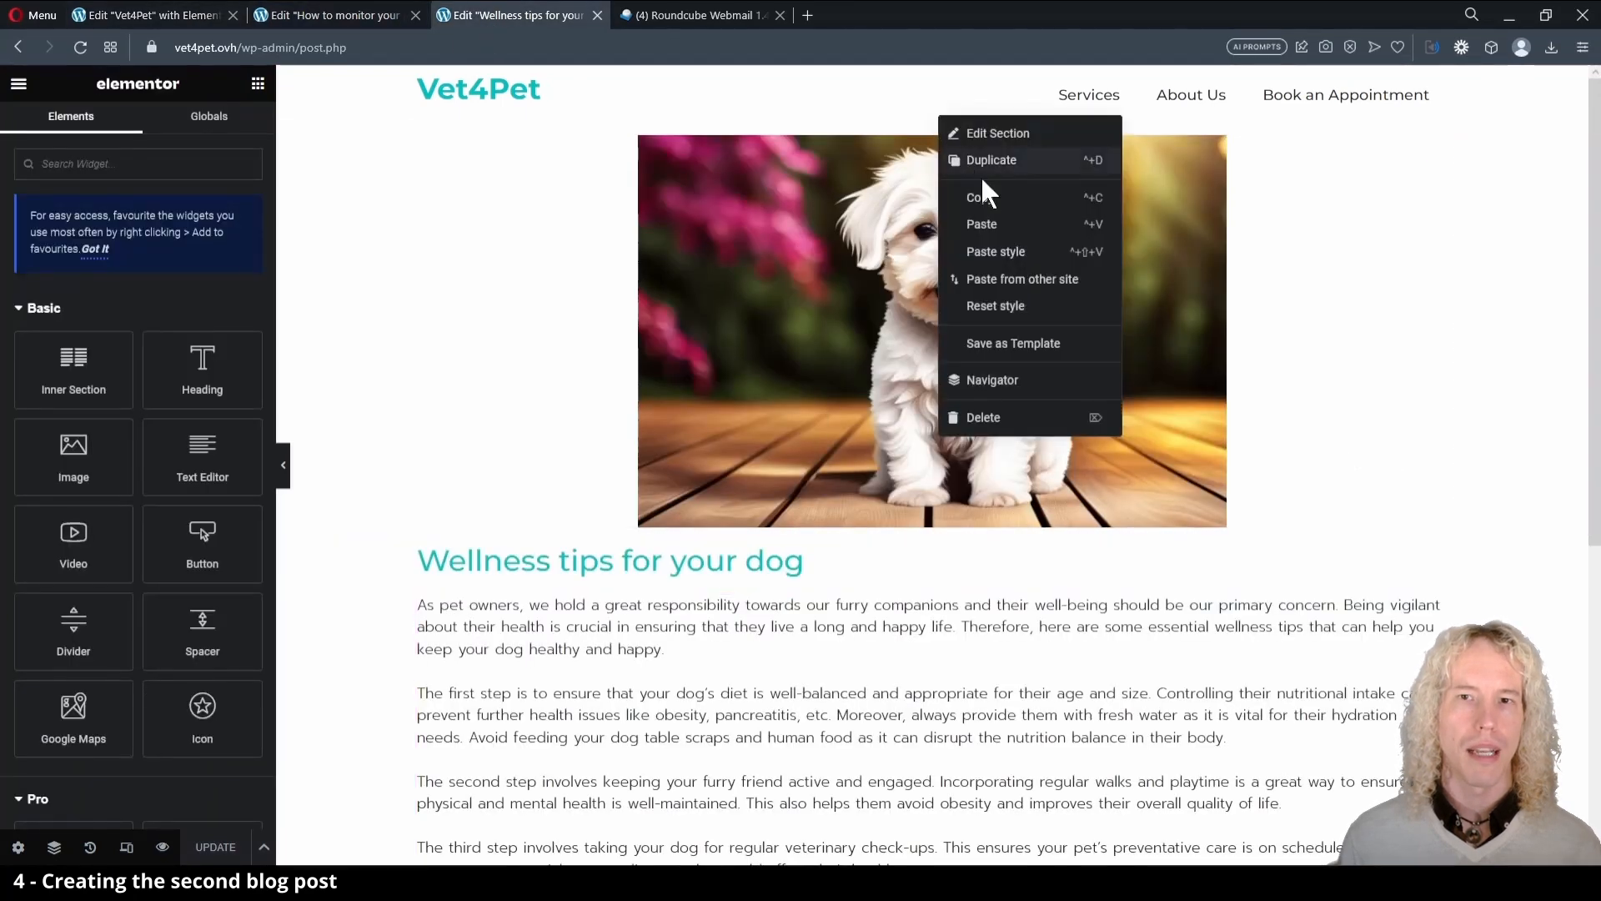
{"action": "left_click", "coordinate": [984, 200]}
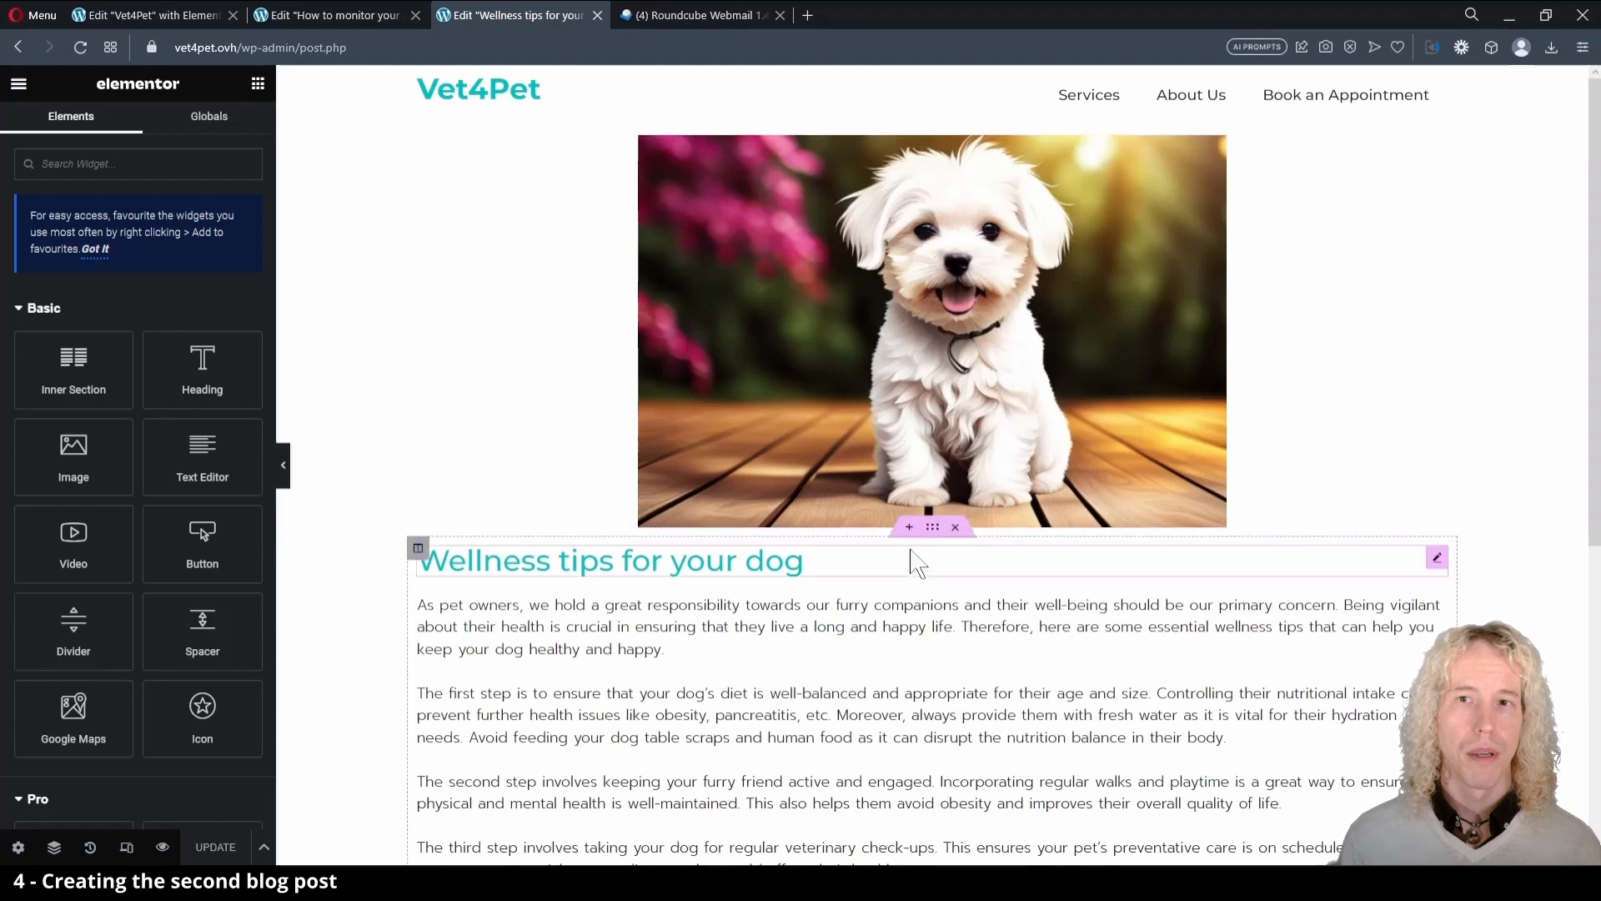
{"action": "left_click", "coordinate": [318, 13]}
{"action": "right_click", "coordinate": [829, 305]}
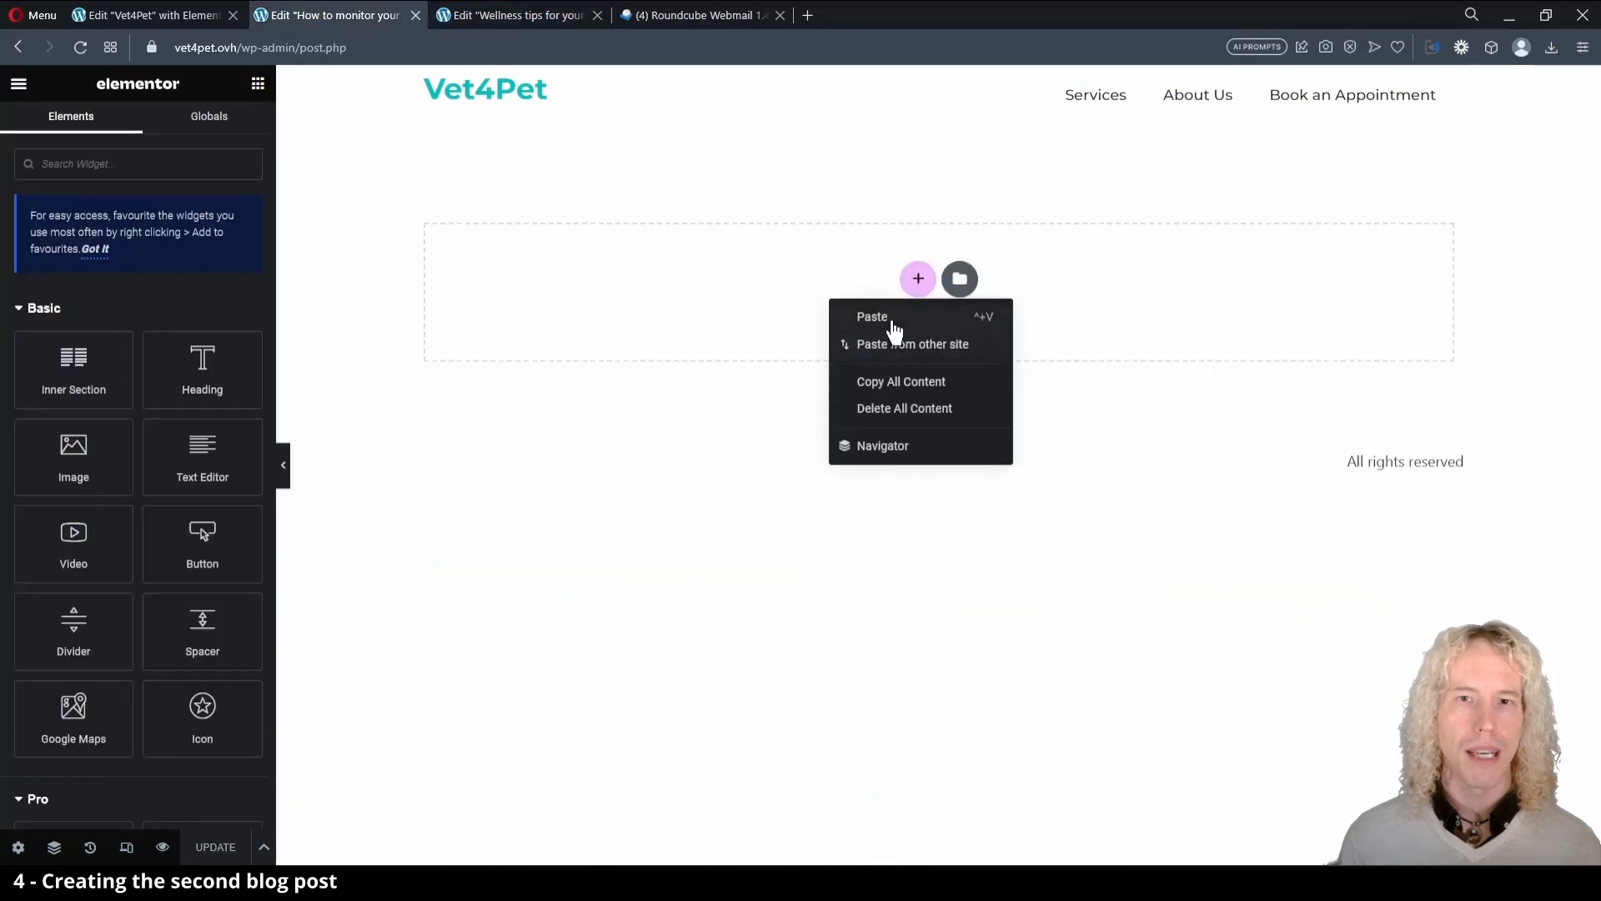
Copy the heading and article section from the dog wellness post and paste it below the image in the new post.
{"action": "left_click", "coordinate": [488, 15]}
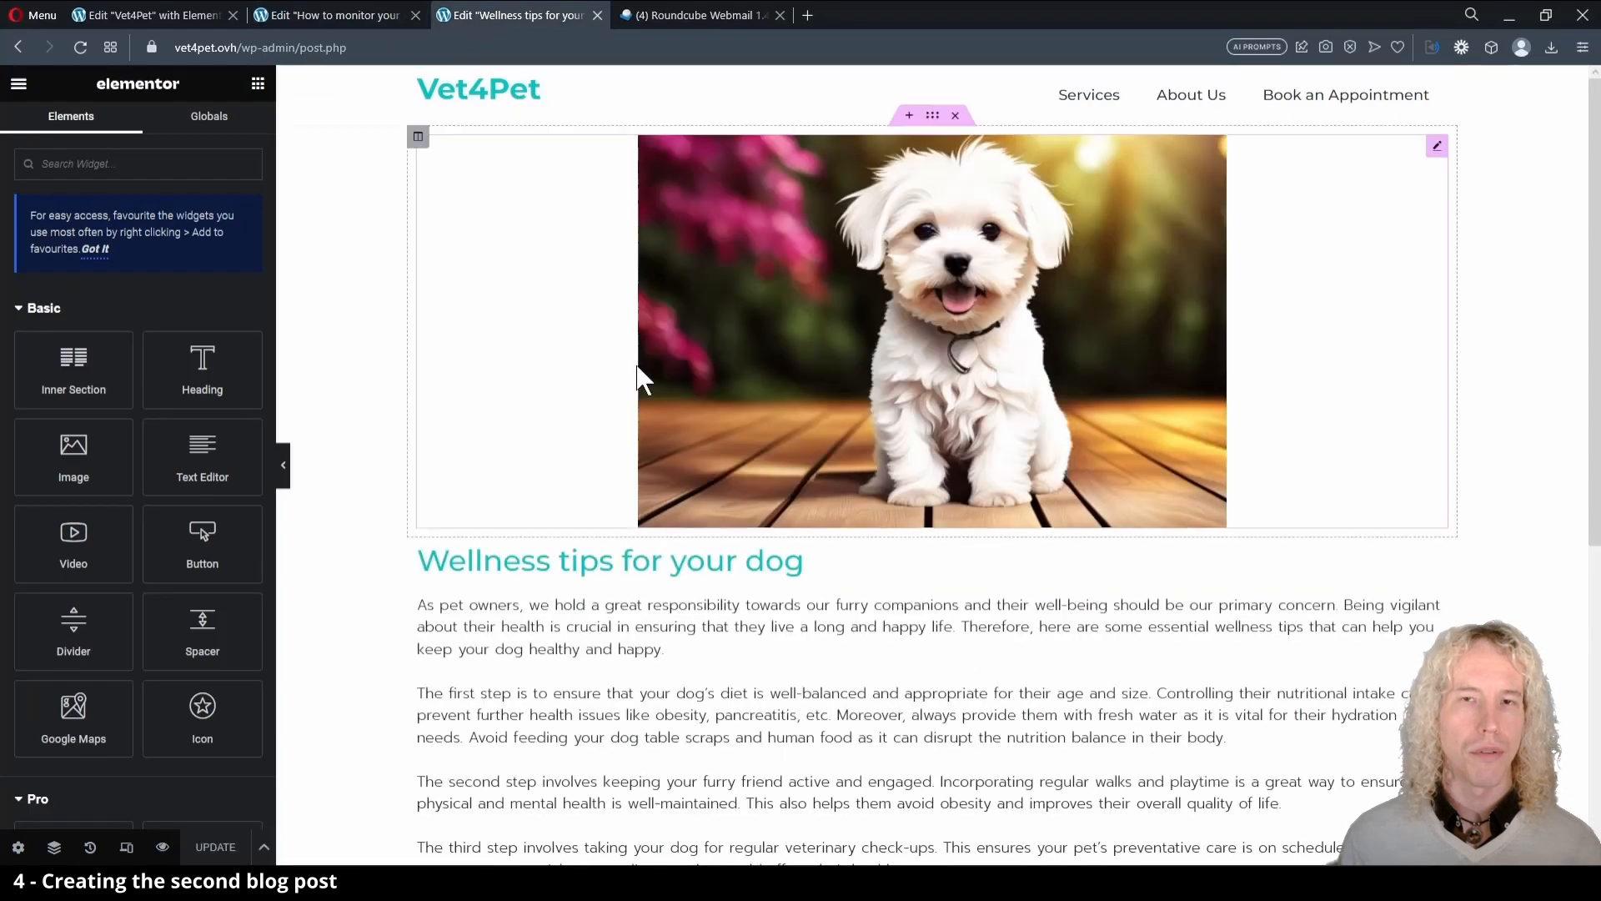
{"action": "right_click", "coordinate": [938, 535]}
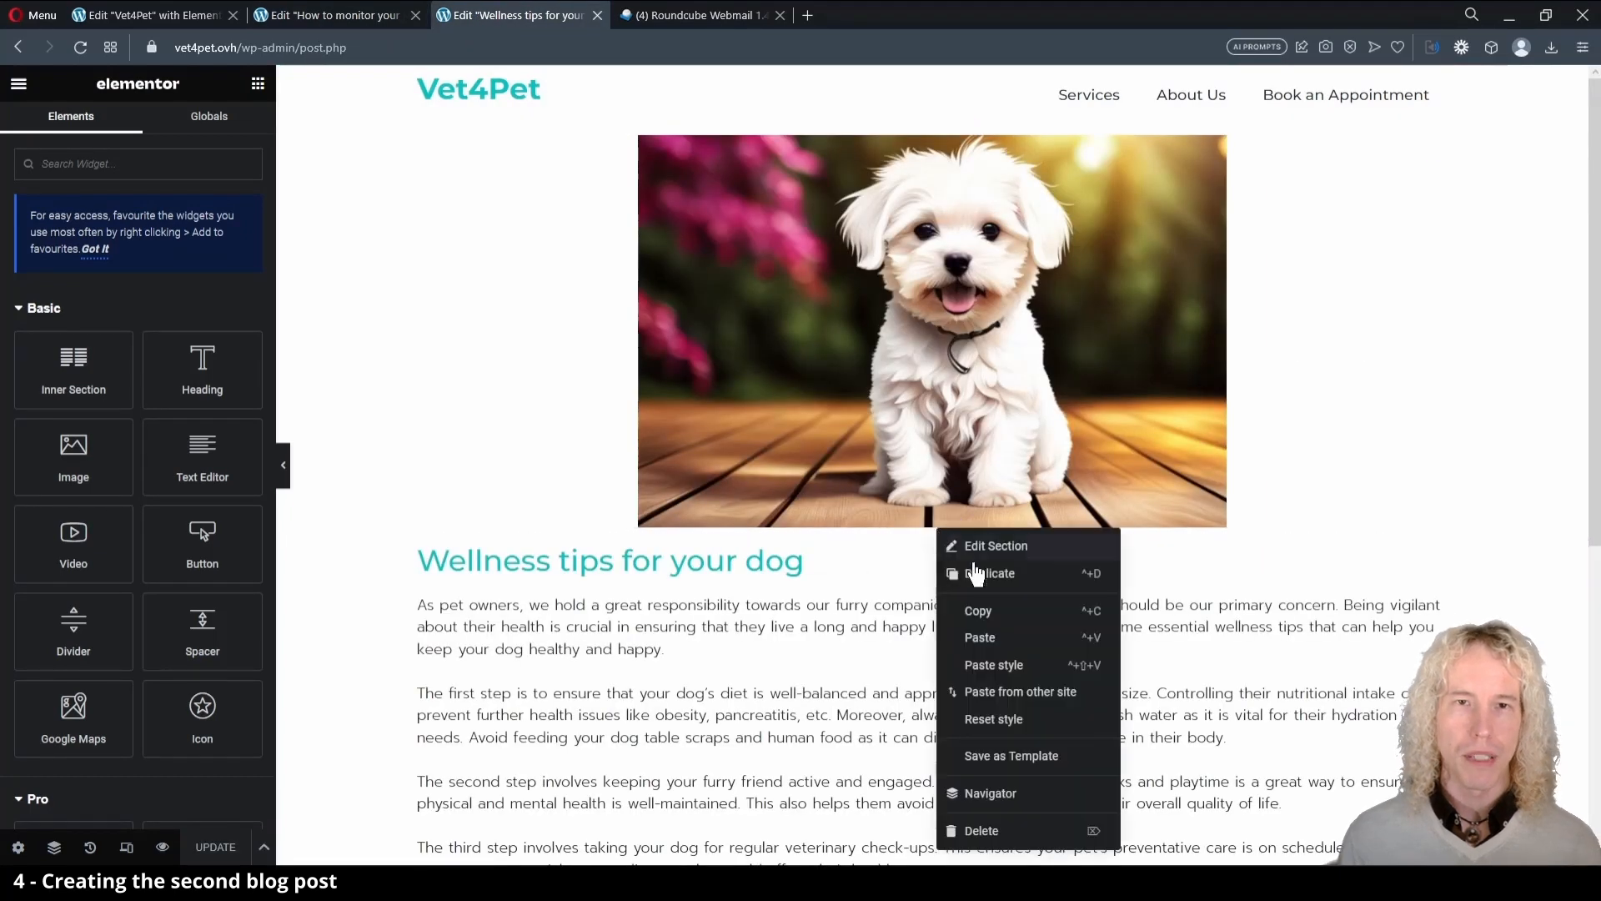
{"action": "left_click", "coordinate": [981, 613]}
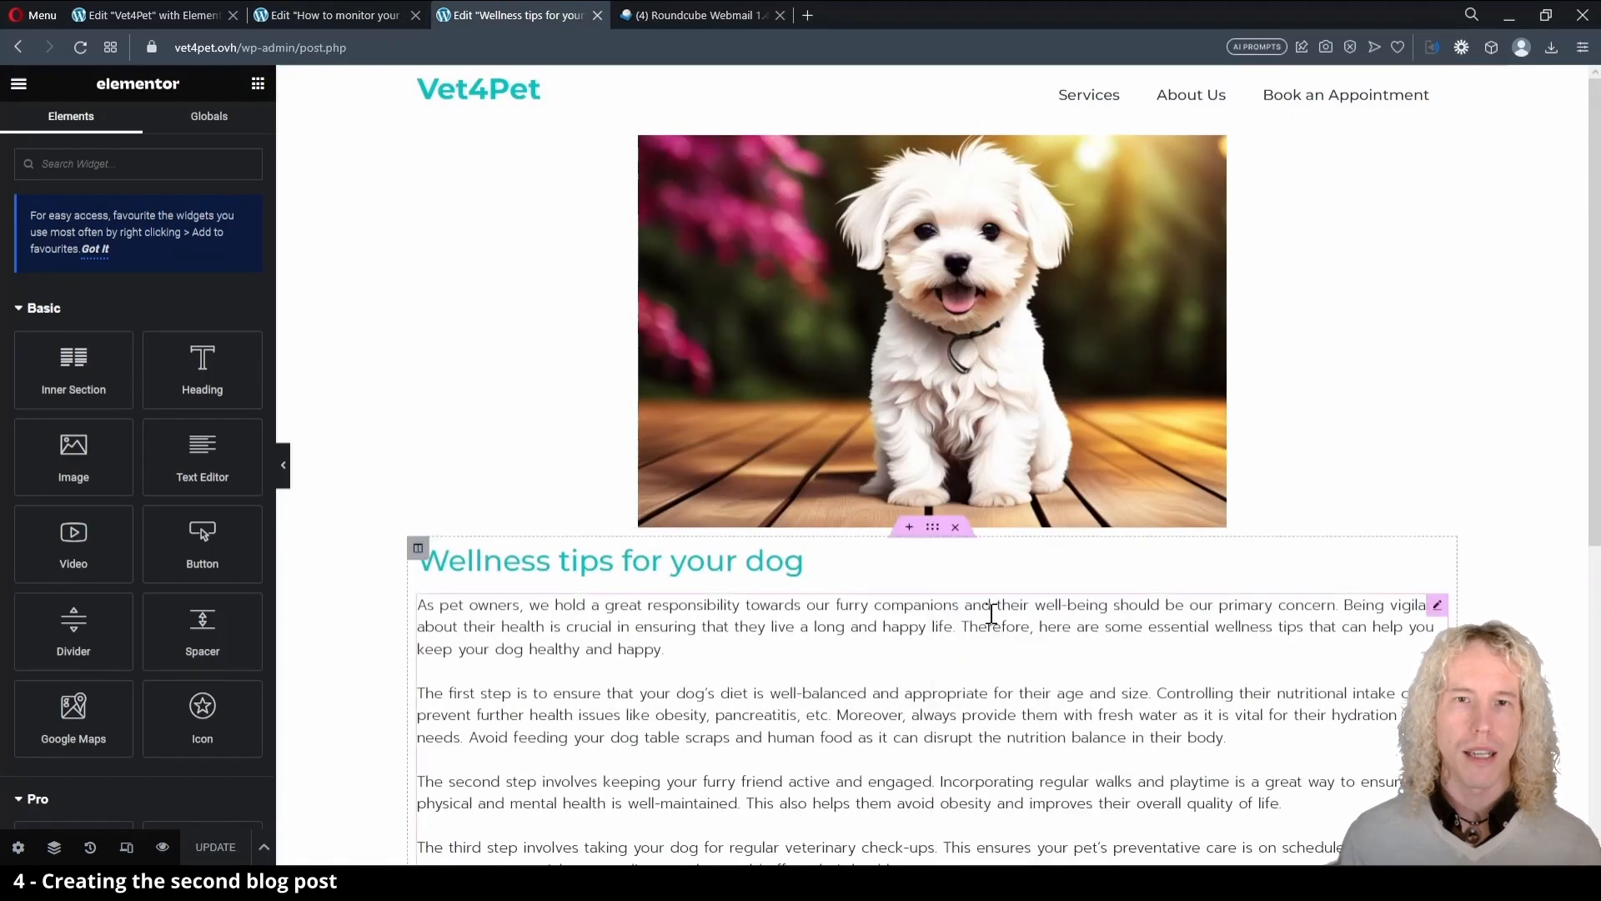
{"action": "left_click", "coordinate": [342, 17]}
{"action": "right_click", "coordinate": [811, 691]}
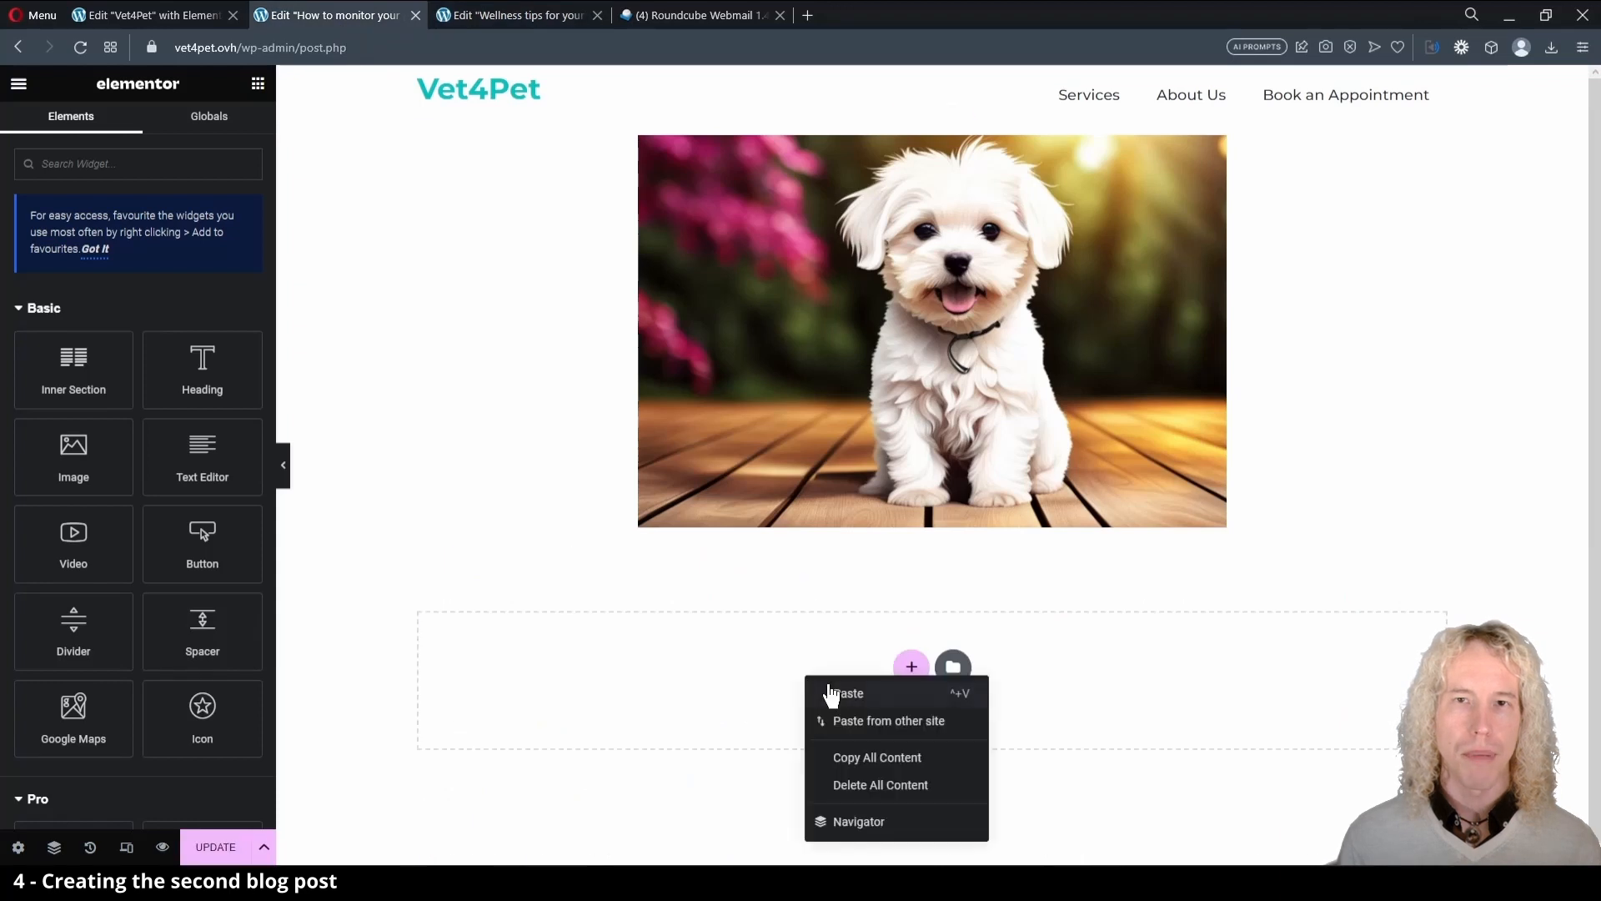
{"action": "left_click", "coordinate": [839, 699]}
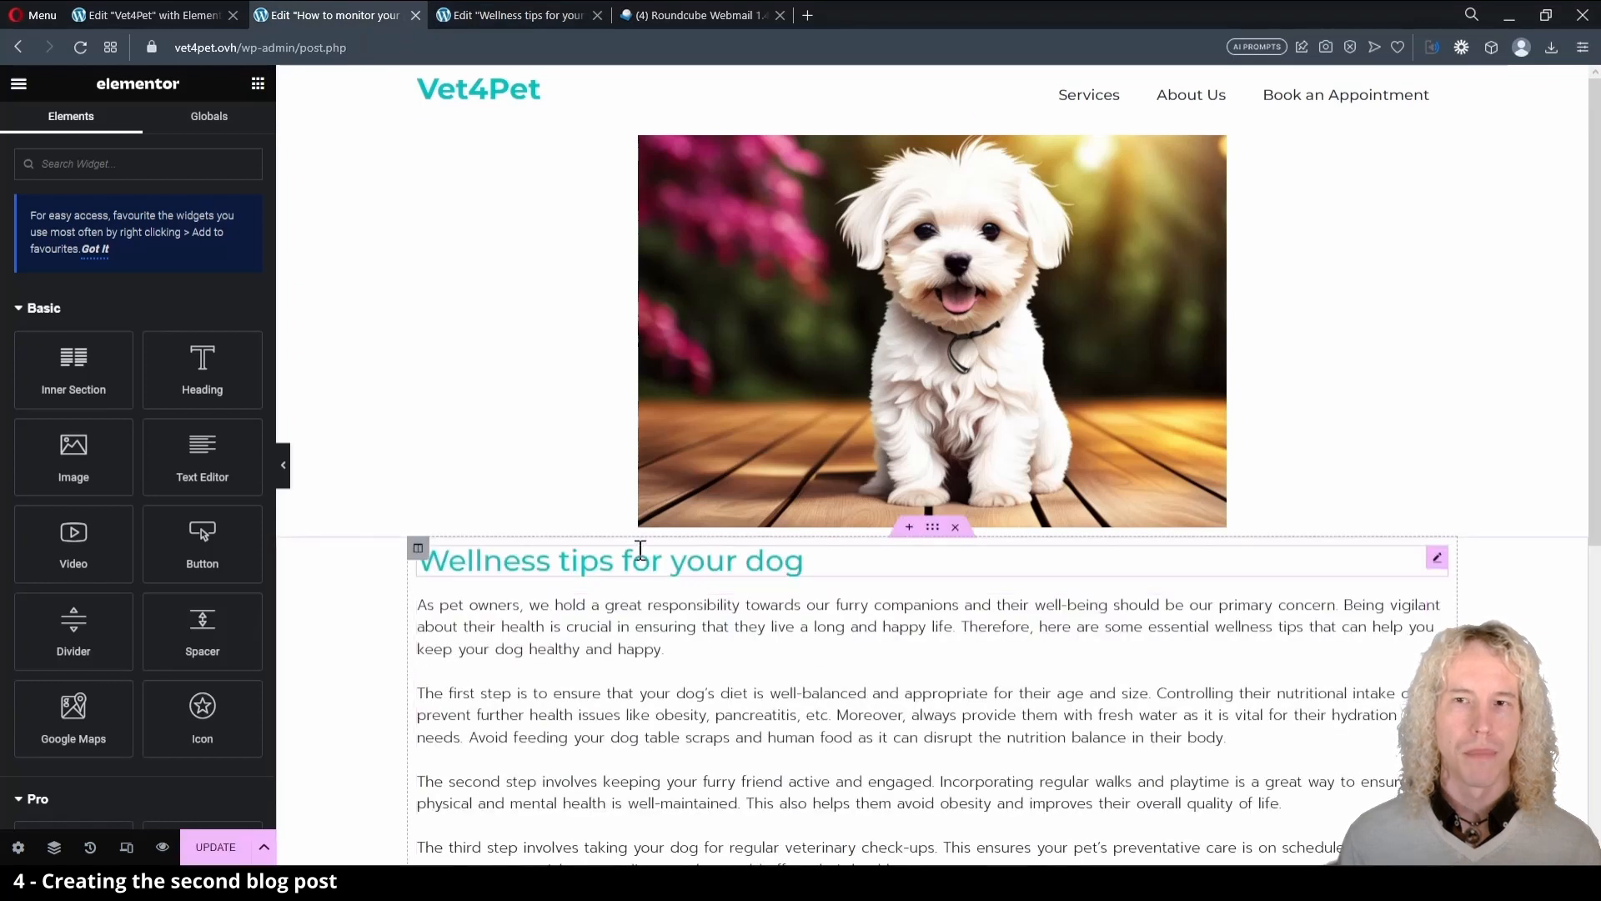
Replace the pasted heading text with "How to monitor your pet's health?".
{"action": "left_click", "coordinate": [639, 552]}
{"action": "key", "text": "ctrl+a"}
{"action": "key", "text": "BackSpace"}
{"action": "scroll", "coordinate": [642, 562], "scroll_direction": "down", "scroll_amount": 5}
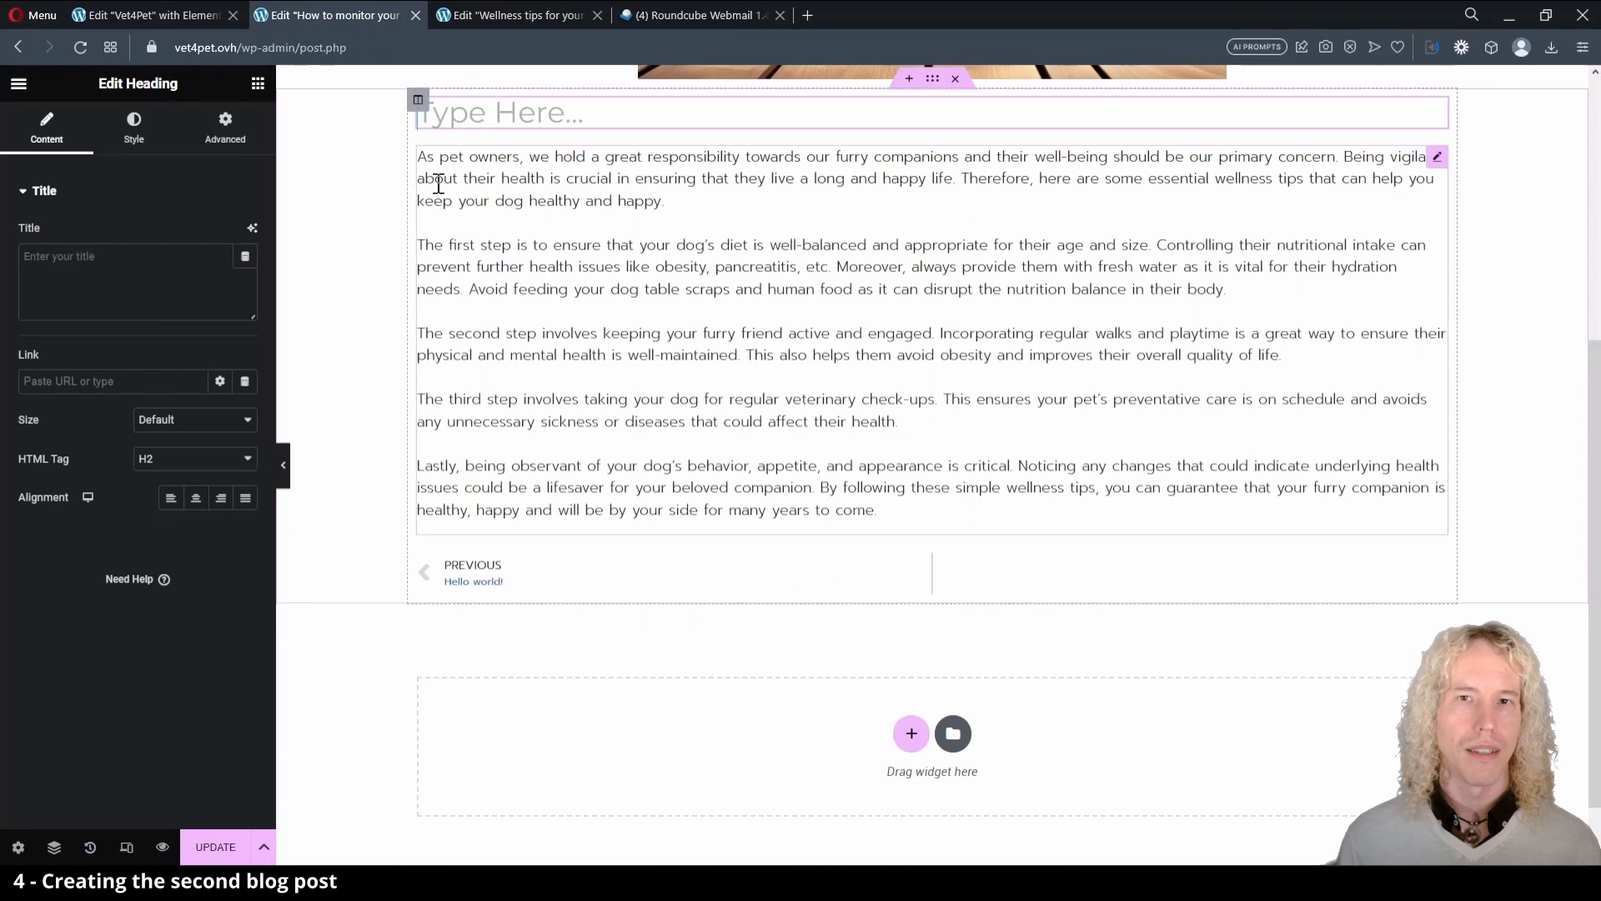
{"action": "type", "text": "How to monitor the health of your"}
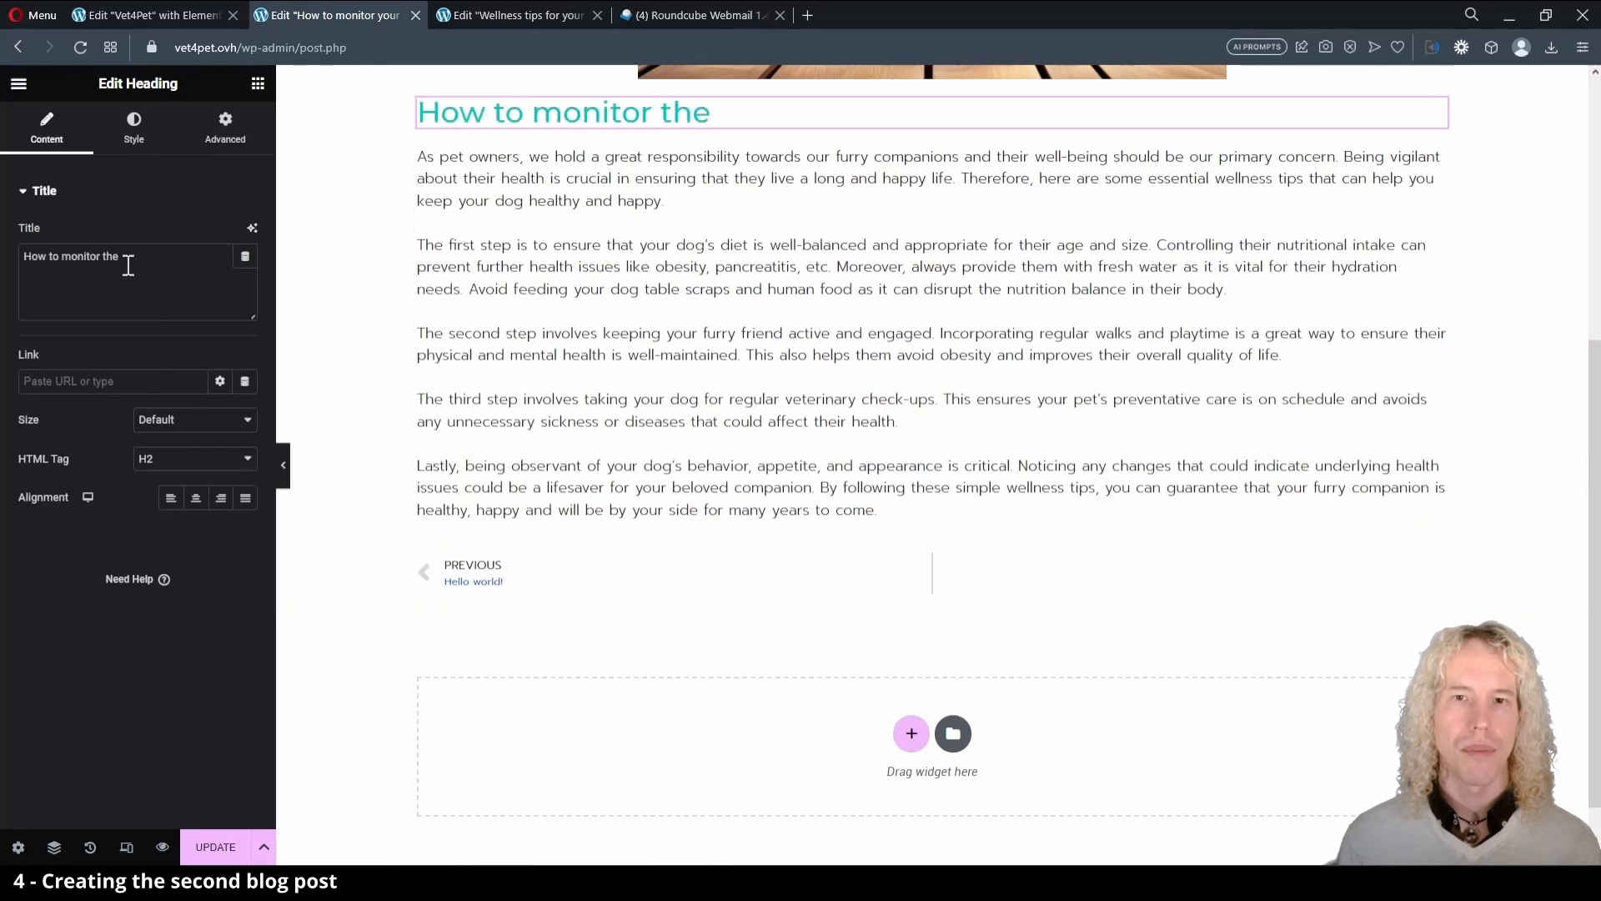
{"action": "key", "text": "ctrl+shift+Left"}
{"action": "key", "text": "ctrl+shift+Left"}
{"action": "key", "text": "ctrl+shift+Left"}
{"action": "key", "text": "ctrl+shift+Left"}
{"action": "type", "text": "your pet's health?"}
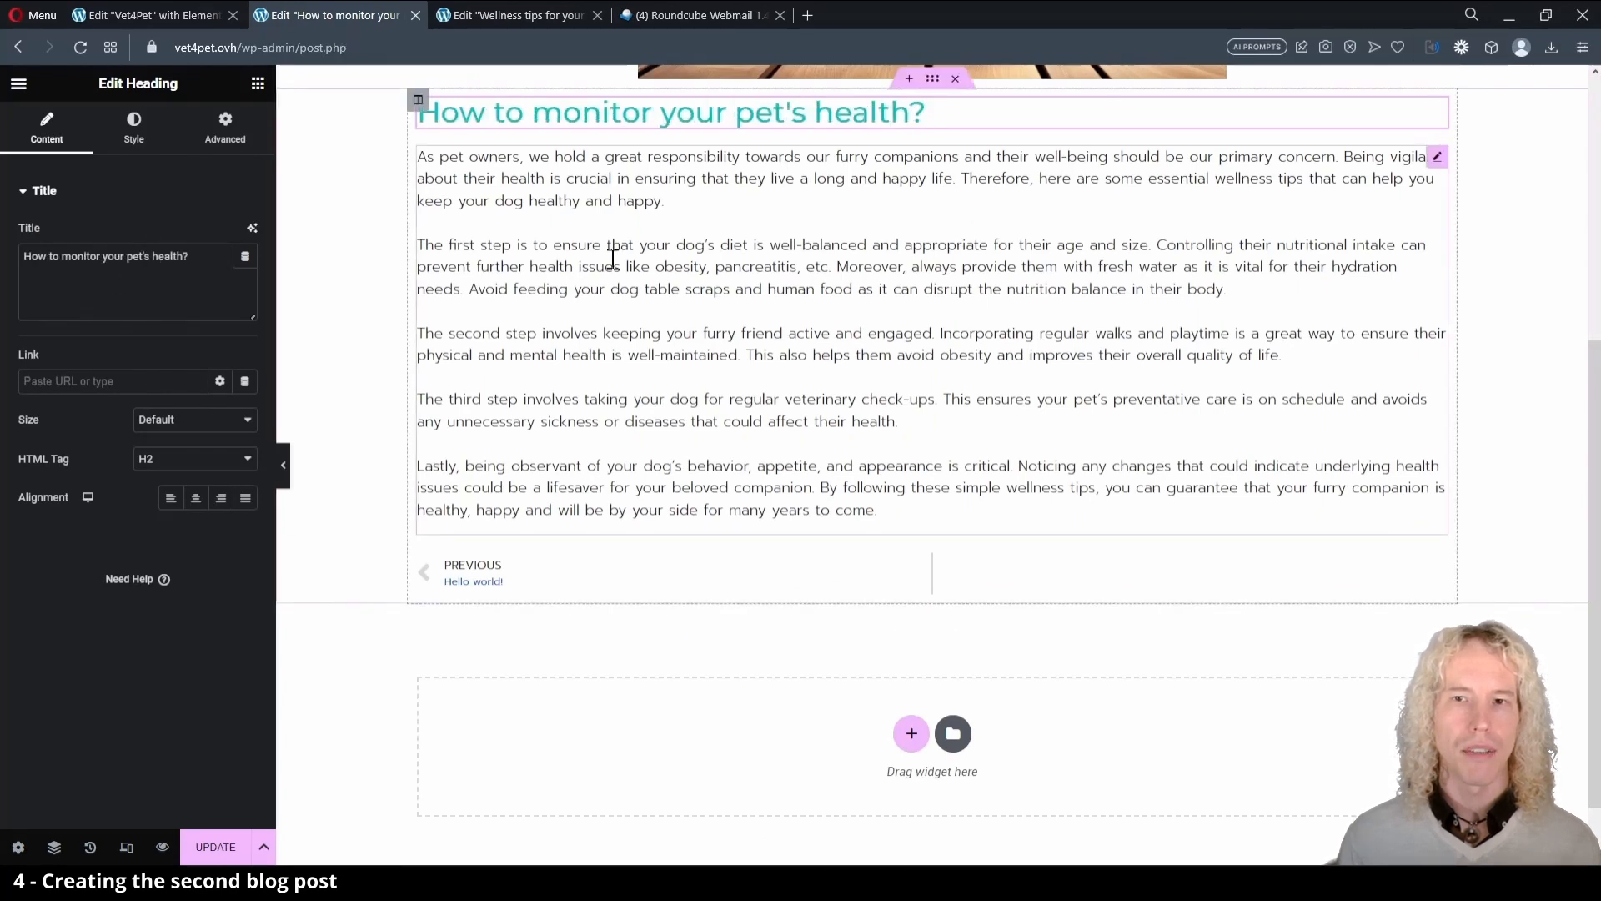
Generate AI article text from "Create a blog post for How to monitor your pet's health for a vet's website", first trying "long and detailed".
{"action": "left_click", "coordinate": [613, 259]}
{"action": "key", "text": "ctrl+a"}
{"action": "left_click", "coordinate": [254, 228]}
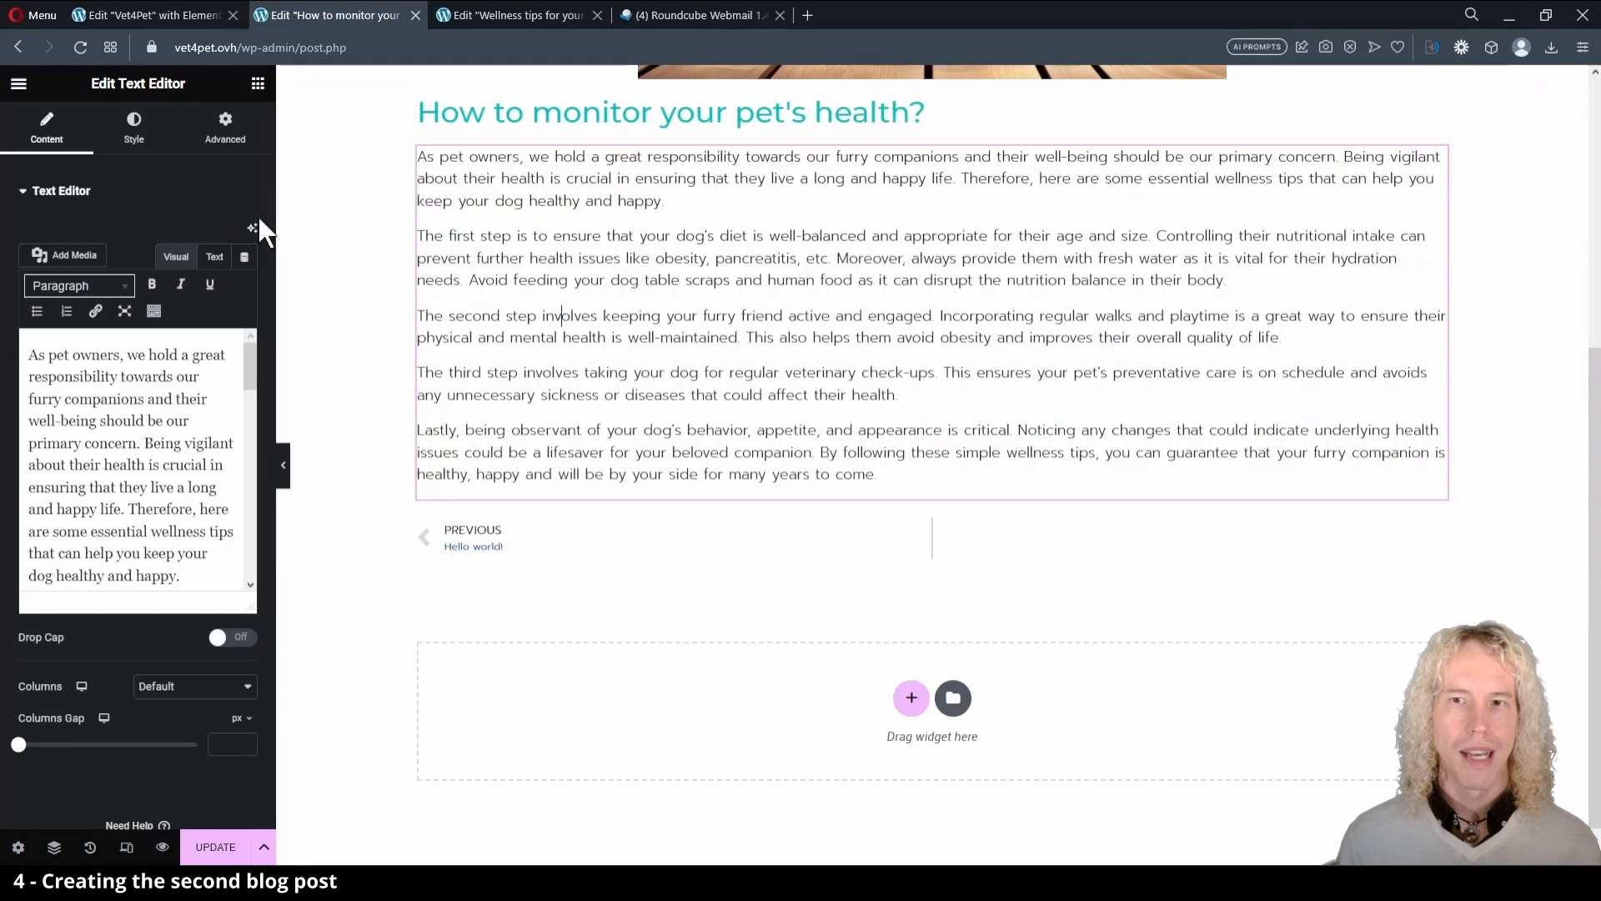
{"action": "left_click", "coordinate": [924, 761]}
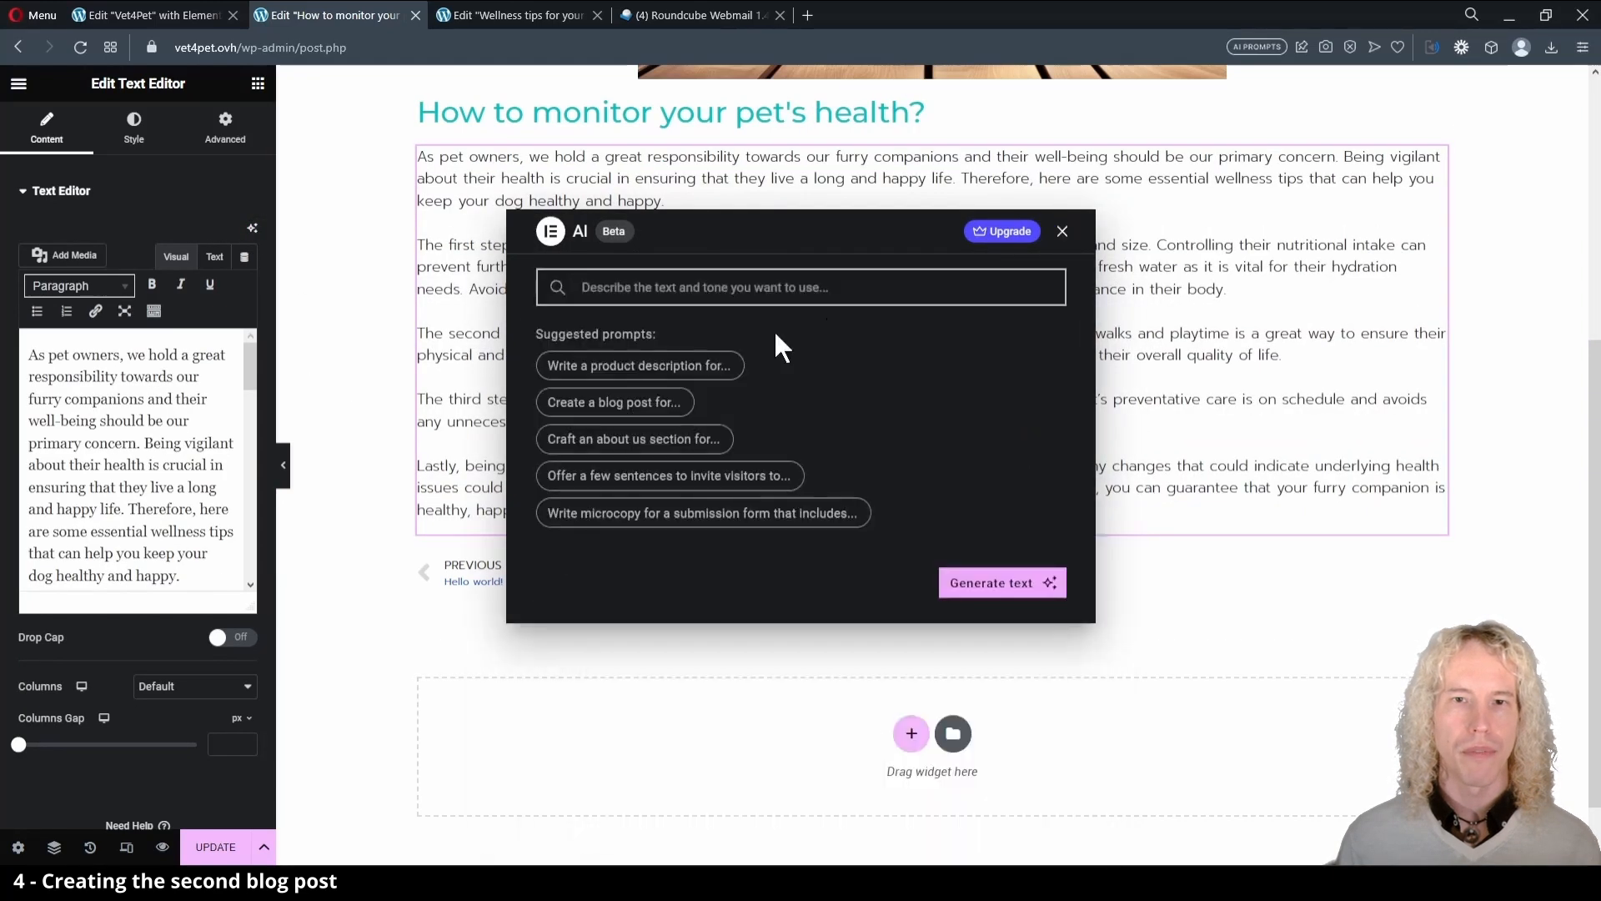
{"action": "left_click", "coordinate": [601, 402]}
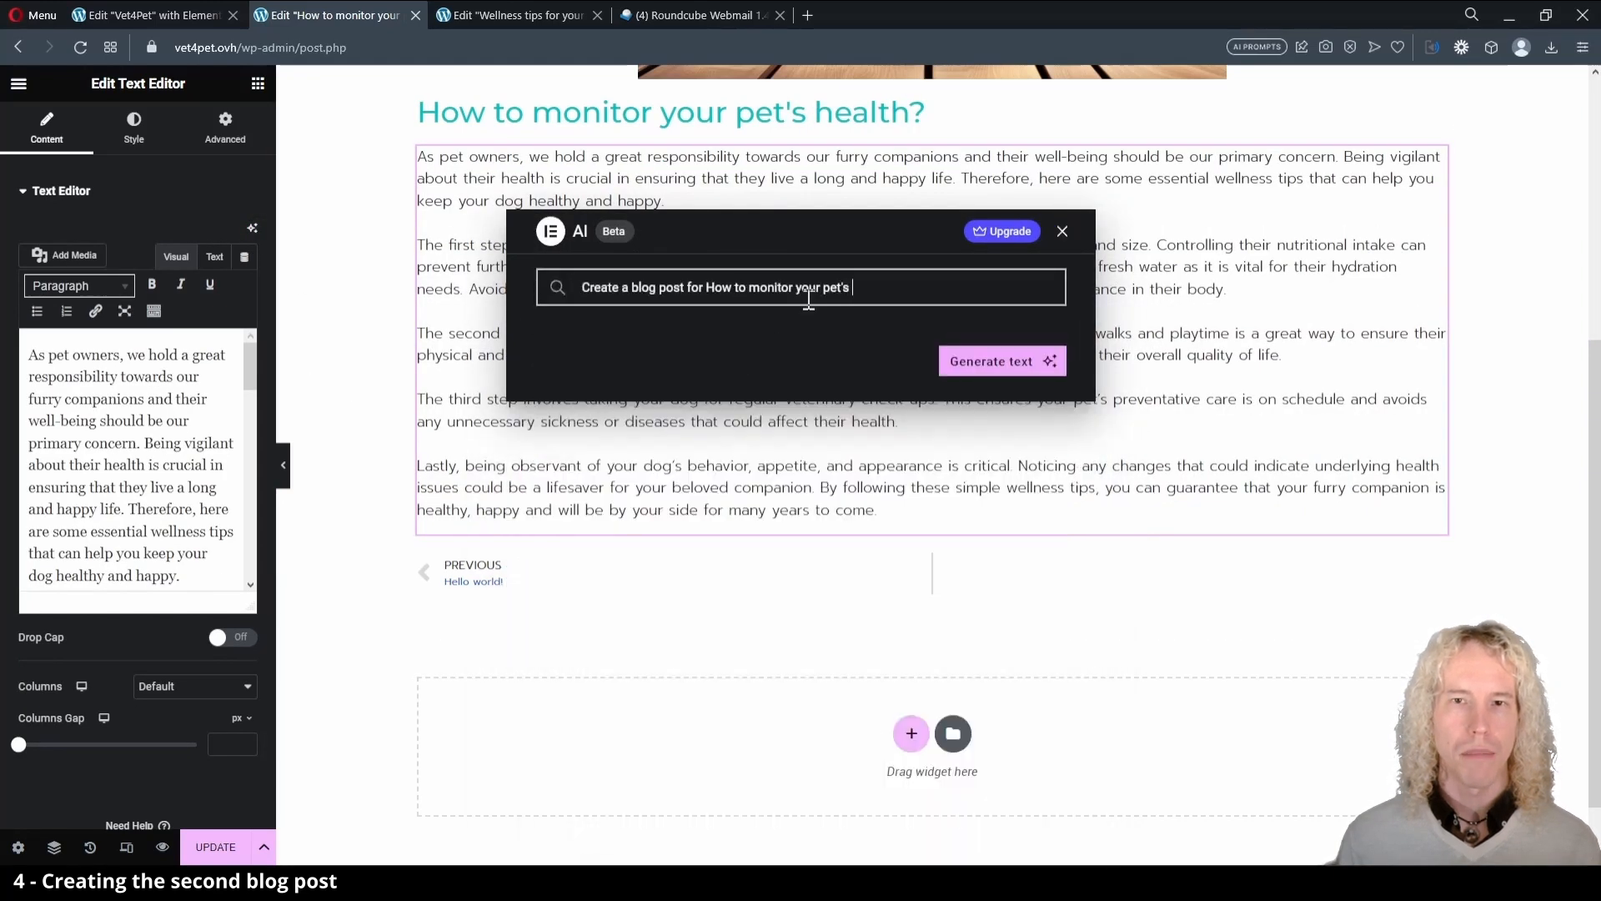
{"action": "type", "text": "How to monitor your pet's health for a vet's website"}
{"action": "key", "text": "Home"}
{"action": "key", "text": "ctrl+Right"}
{"action": "key", "text": "ctrl+Right"}
{"action": "type", "text": "long and detailed"}
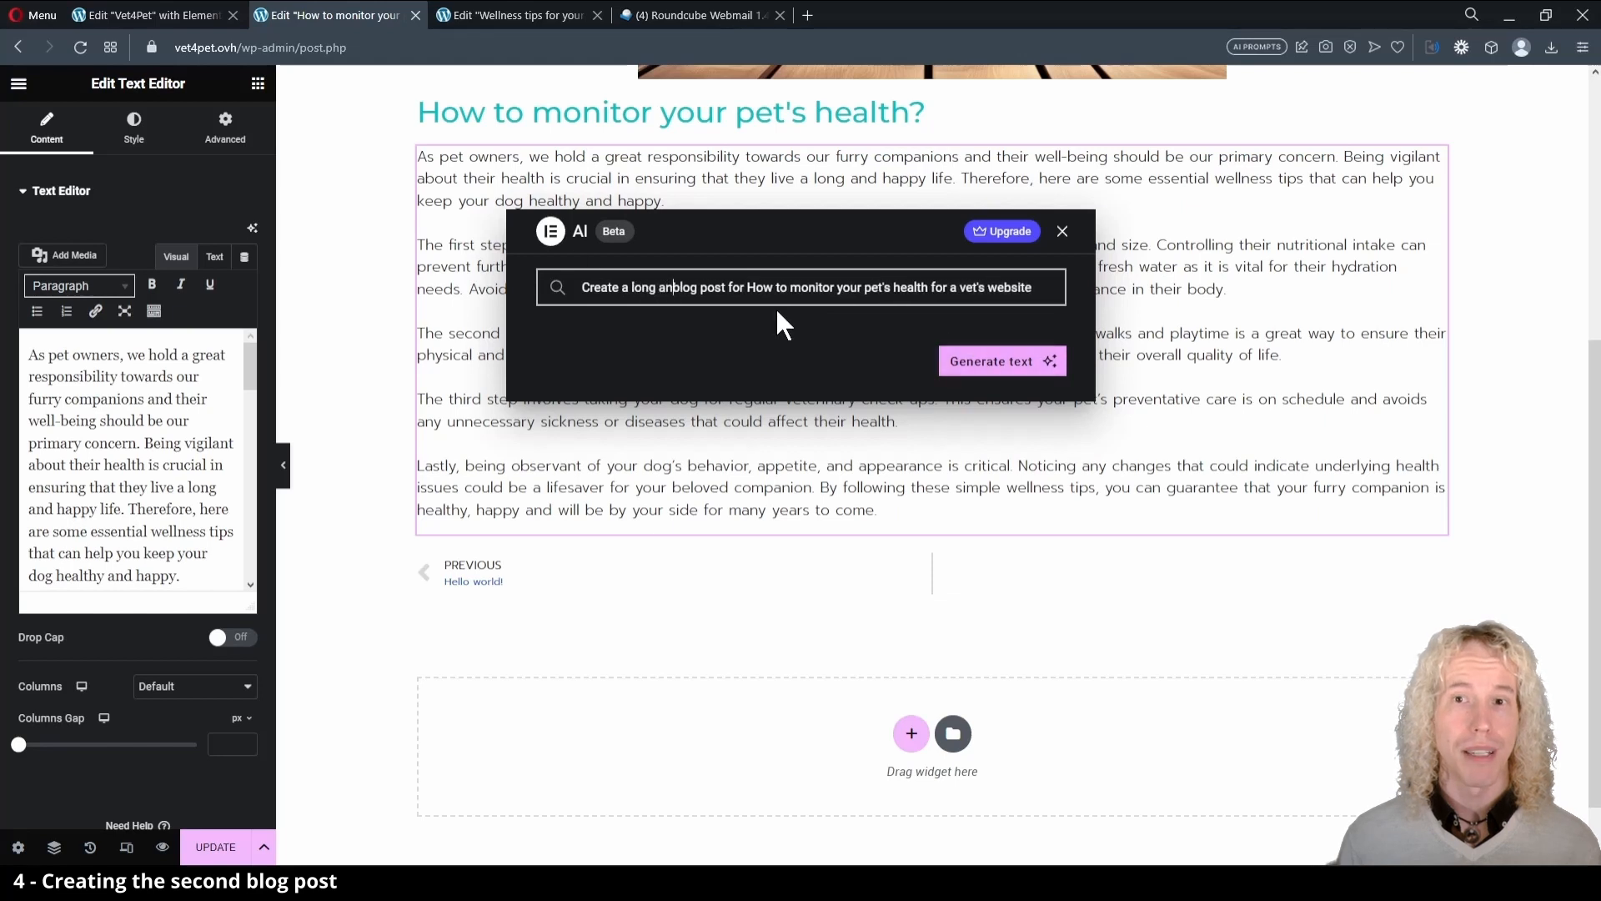
{"action": "left_click", "coordinate": [1005, 361]}
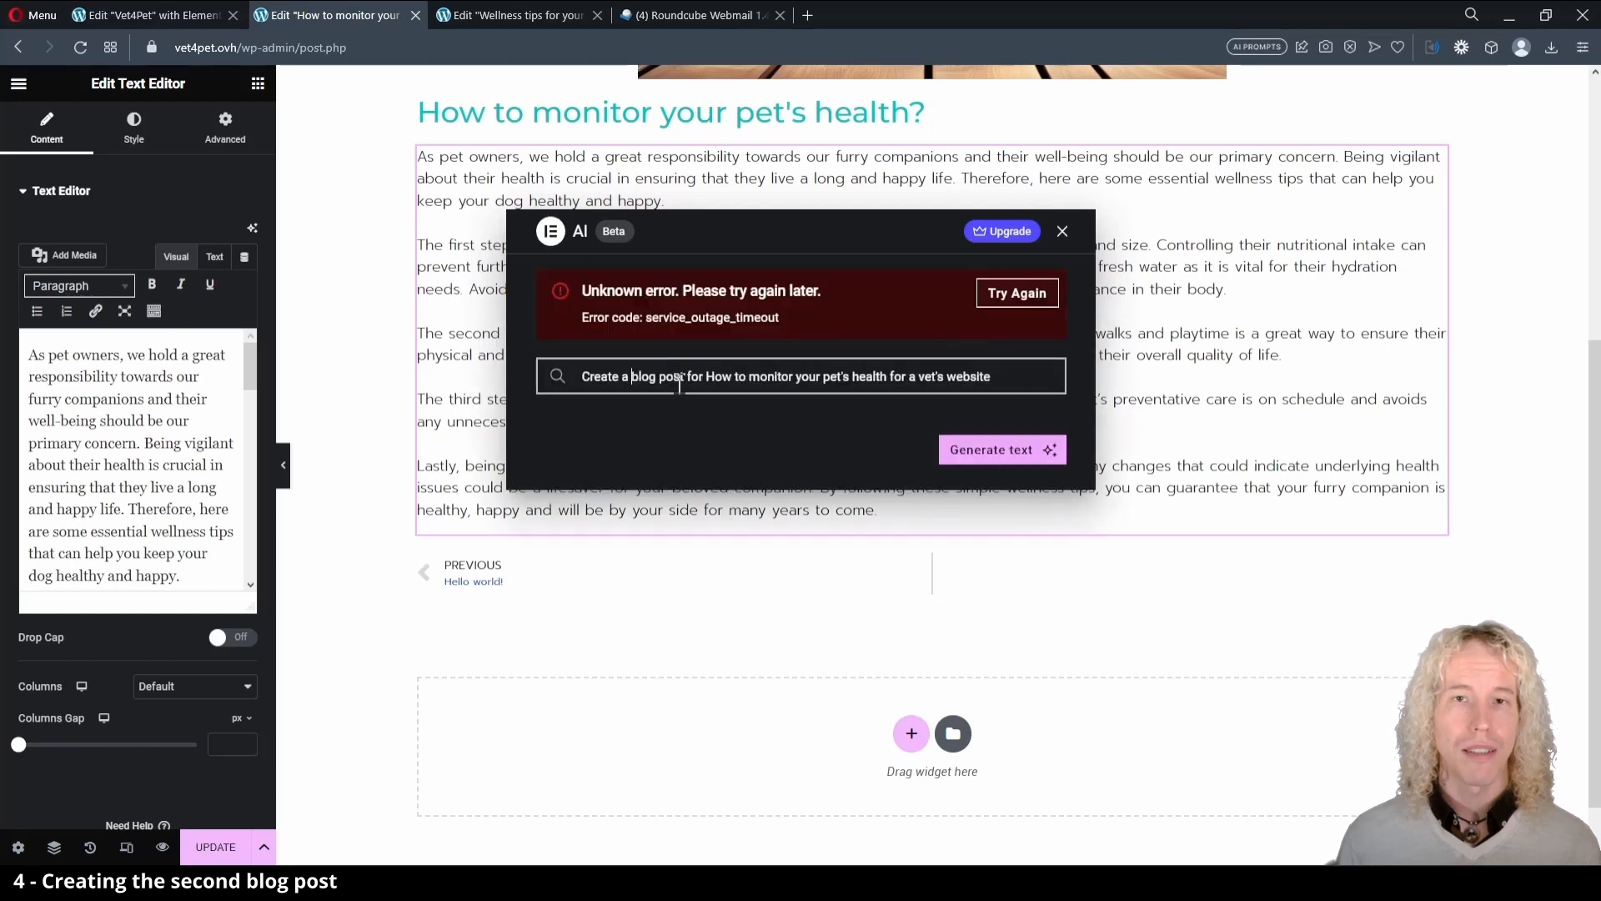
{"action": "left_click", "coordinate": [1000, 449]}
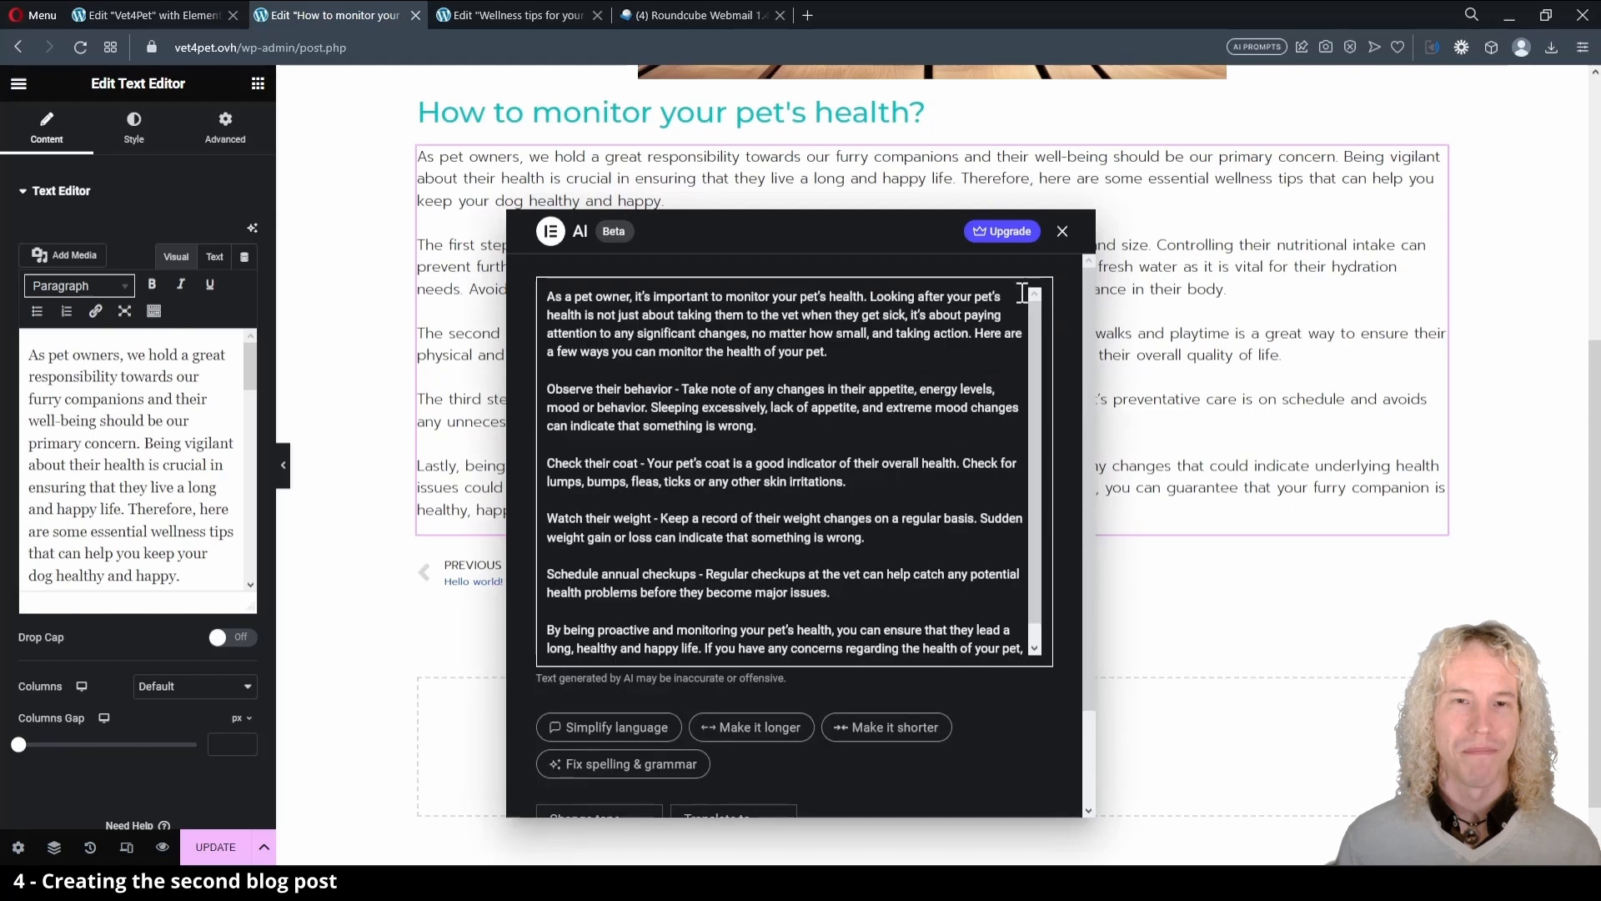
Have the AI make the generated article longer and use it as the post's body text.
{"action": "scroll", "coordinate": [963, 472], "scroll_direction": "down", "scroll_amount": 1}
{"action": "left_click", "coordinate": [789, 651]}
{"action": "key", "text": "ctrl+a"}
{"action": "left_click", "coordinate": [789, 651]}
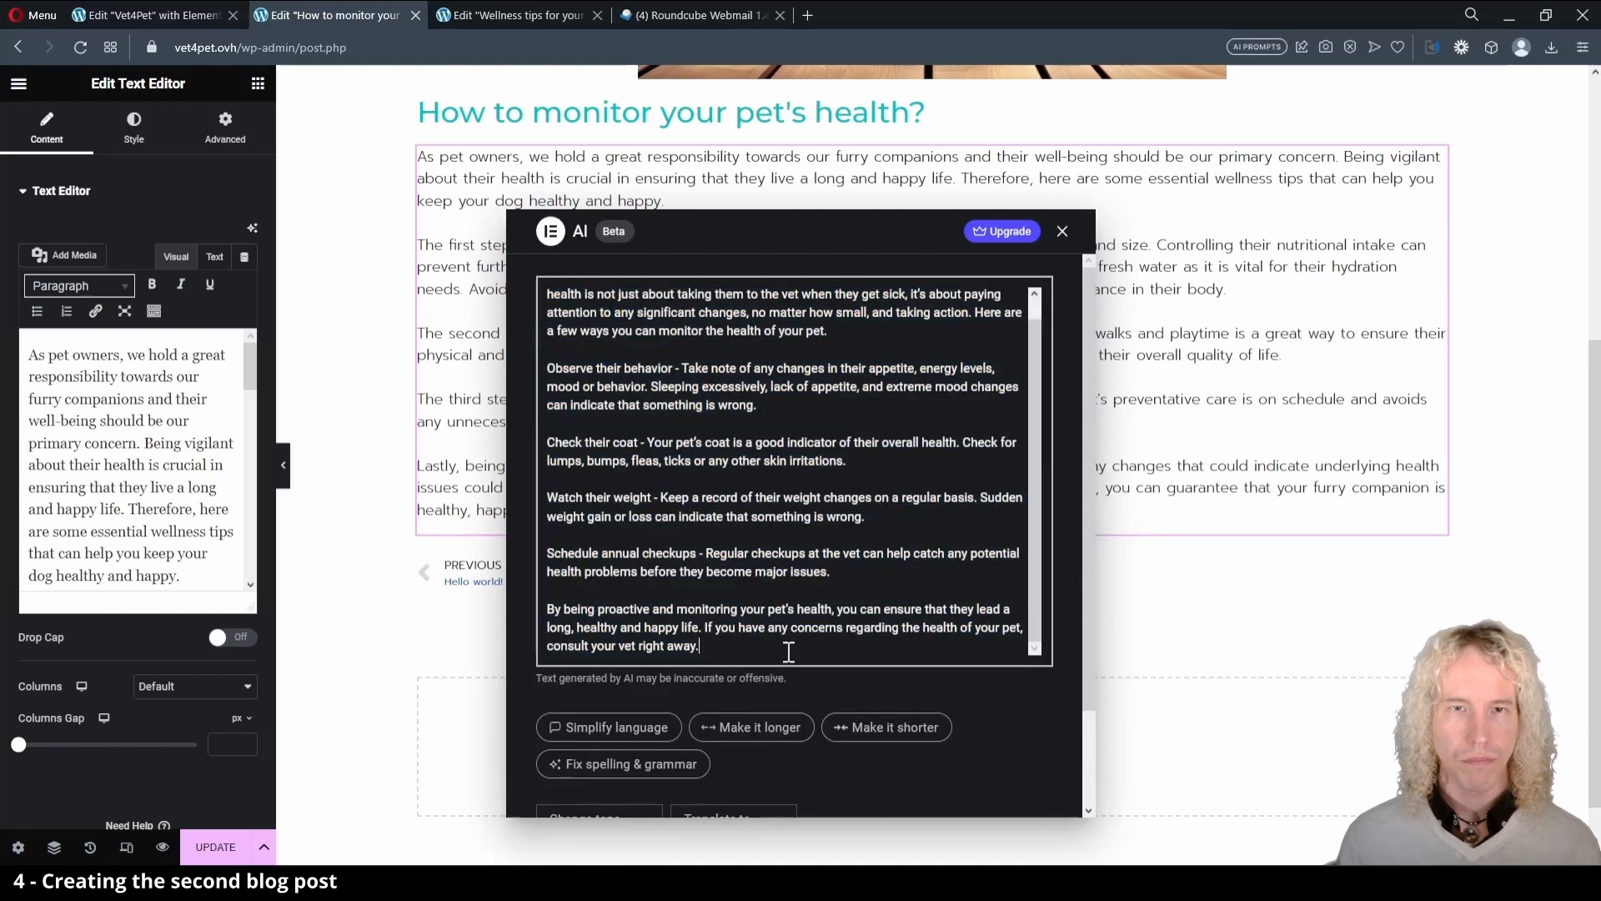
{"action": "left_click", "coordinate": [742, 726]}
{"action": "scroll", "coordinate": [926, 438], "scroll_direction": "down", "scroll_amount": 2}
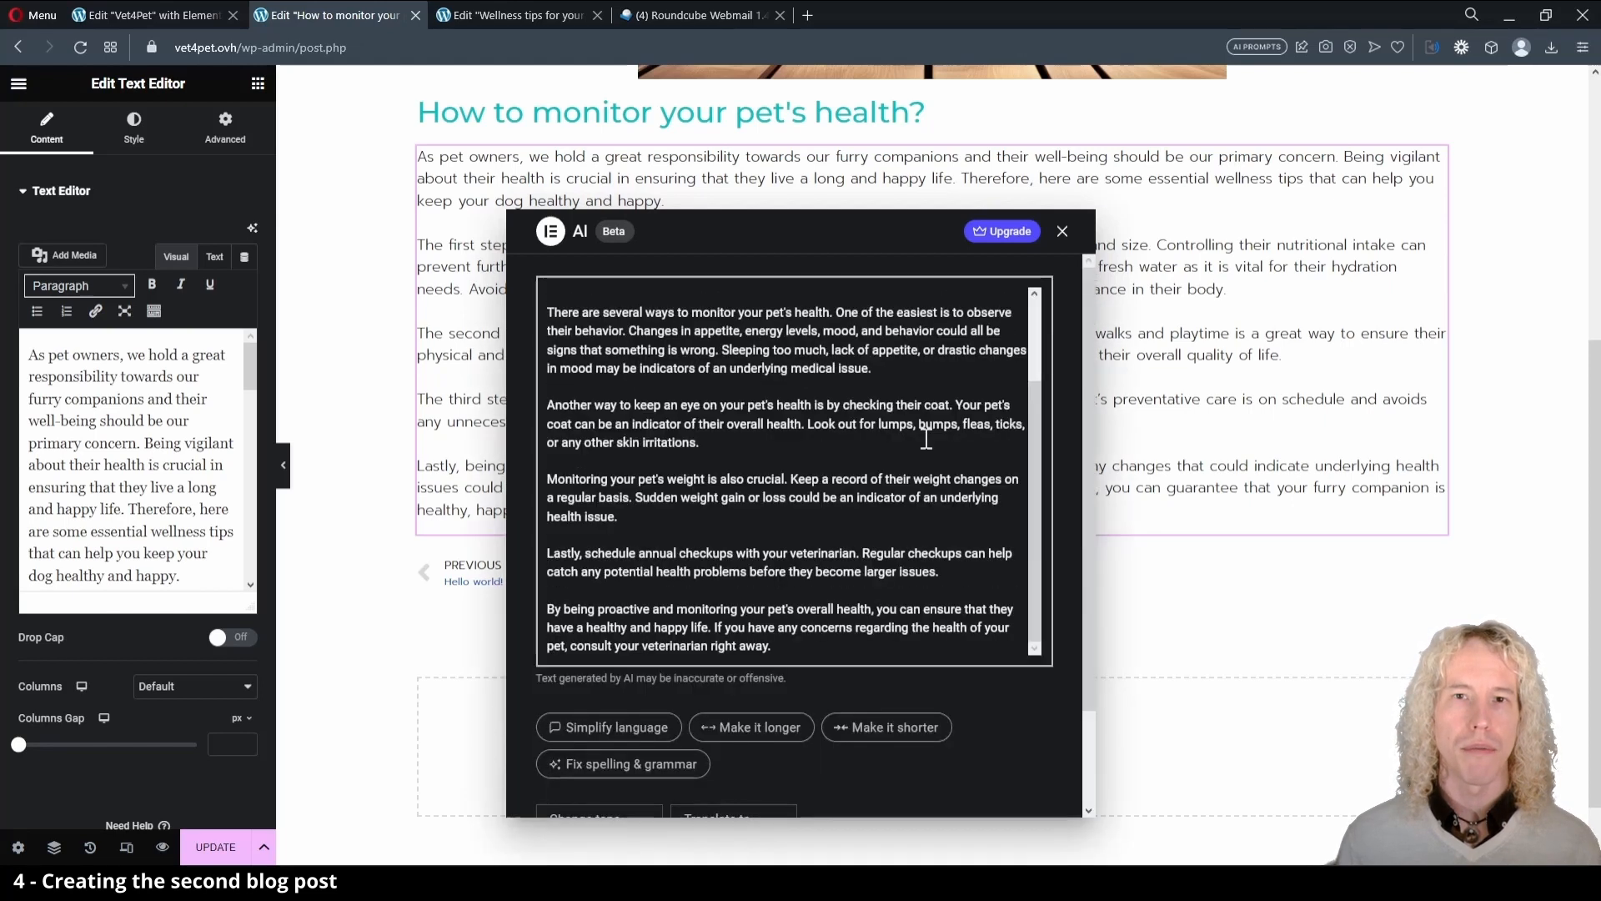
{"action": "scroll", "coordinate": [993, 713], "scroll_direction": "down", "scroll_amount": 2}
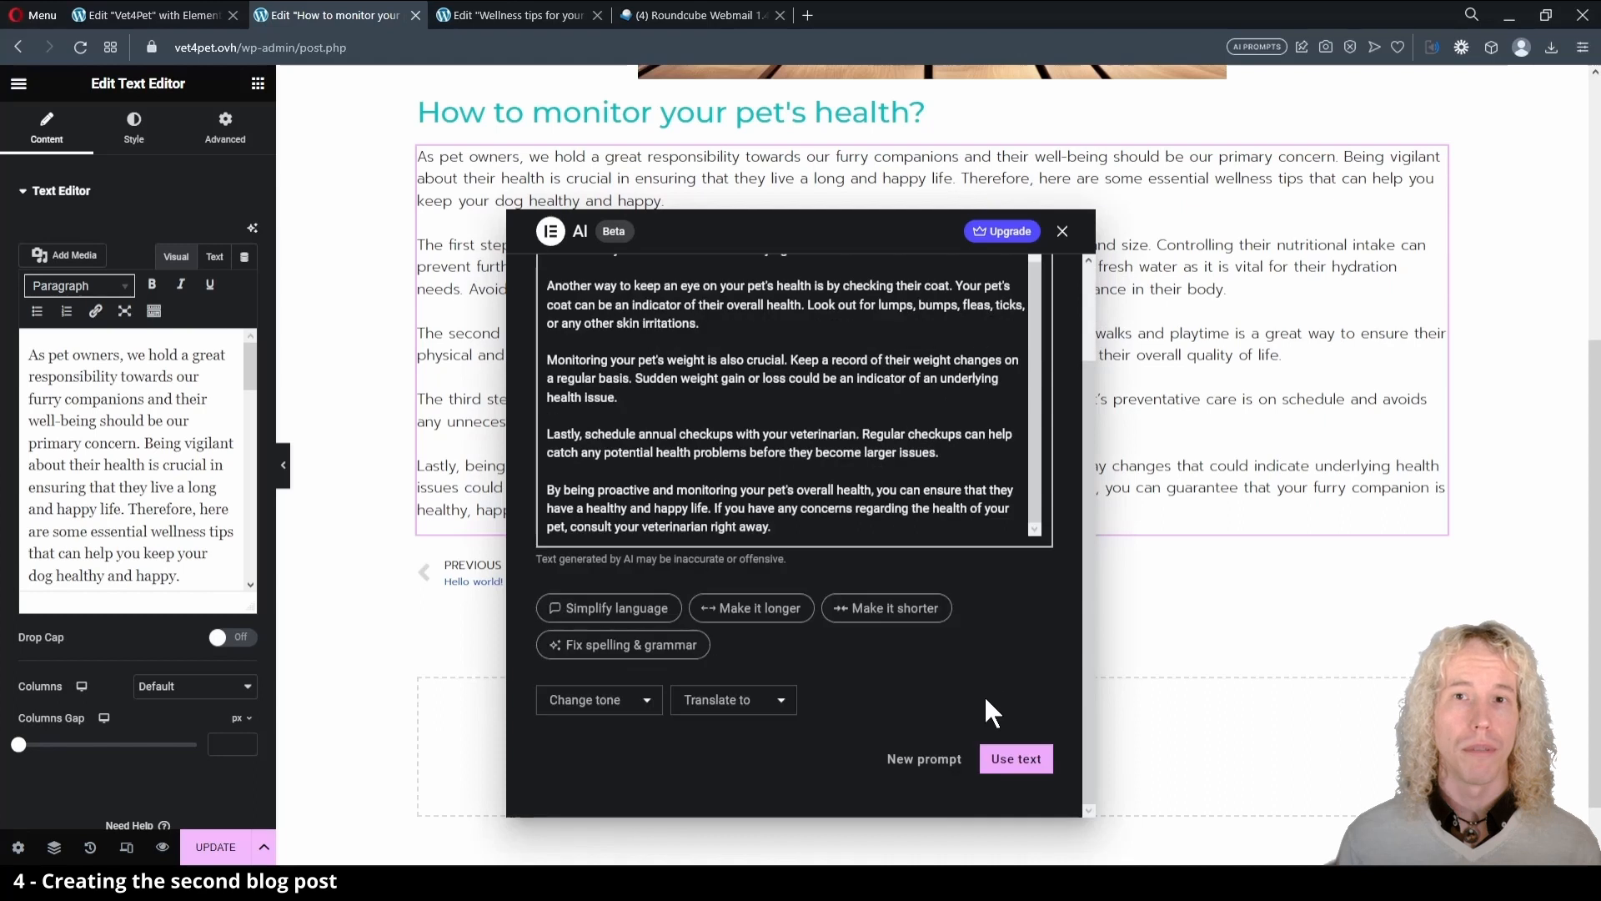
{"action": "left_click", "coordinate": [1011, 759]}
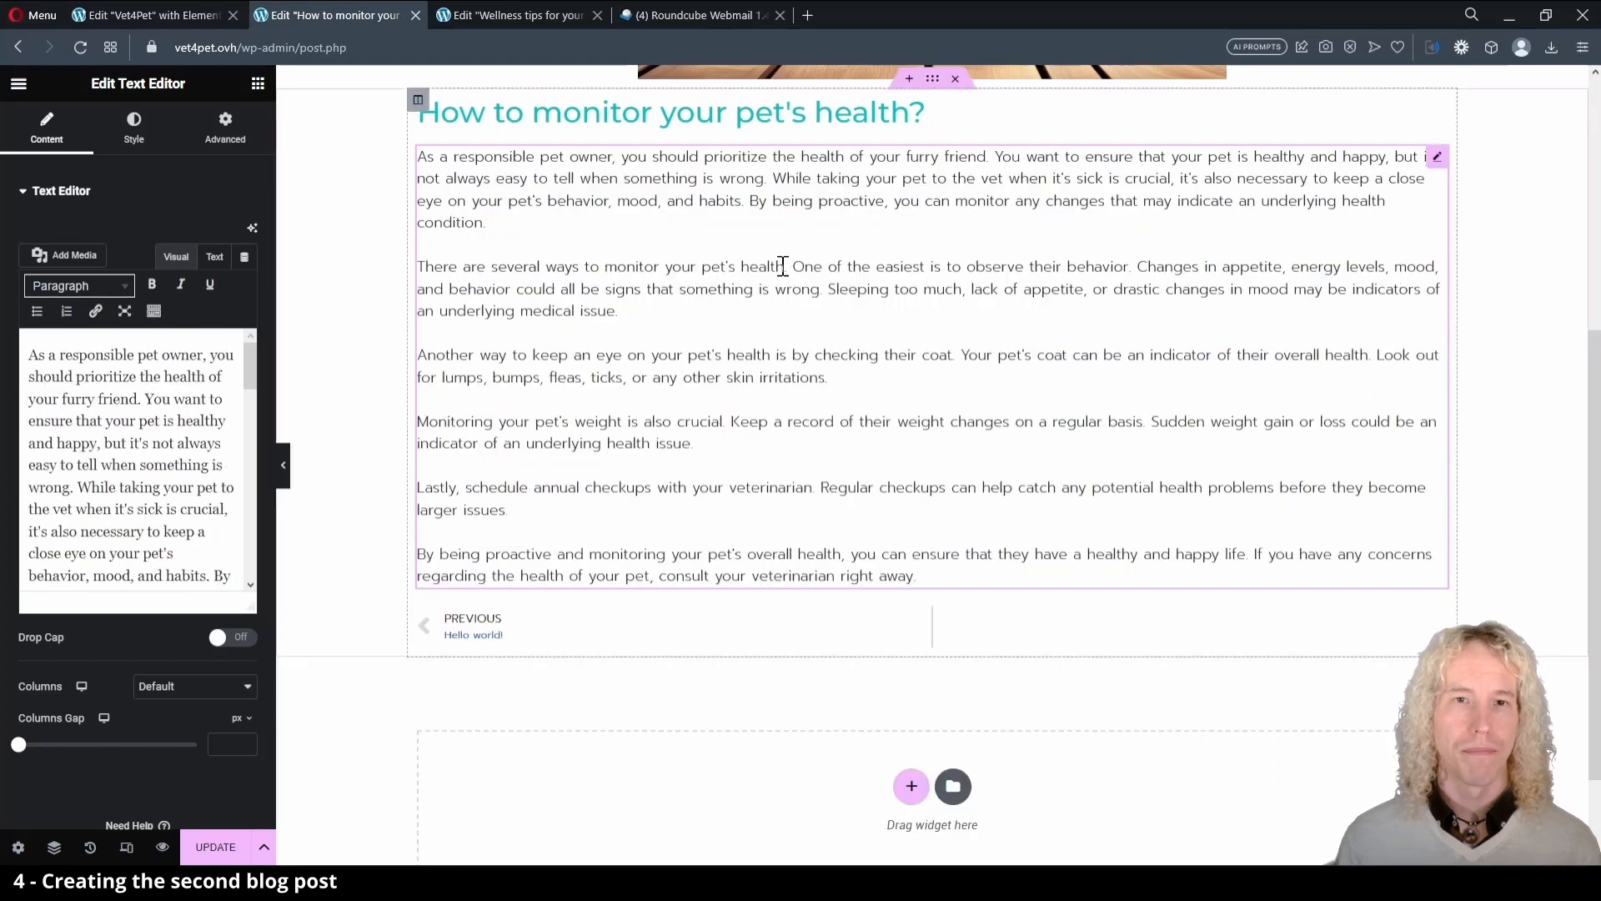
Start a new AI image for the featured image with the prompt "a cute cat with a thermometer in its mouth, intricate details, high quality, photograph, 4k".
{"action": "scroll", "coordinate": [495, 271], "scroll_direction": "up", "scroll_amount": 5}
{"action": "left_click", "coordinate": [828, 249]}
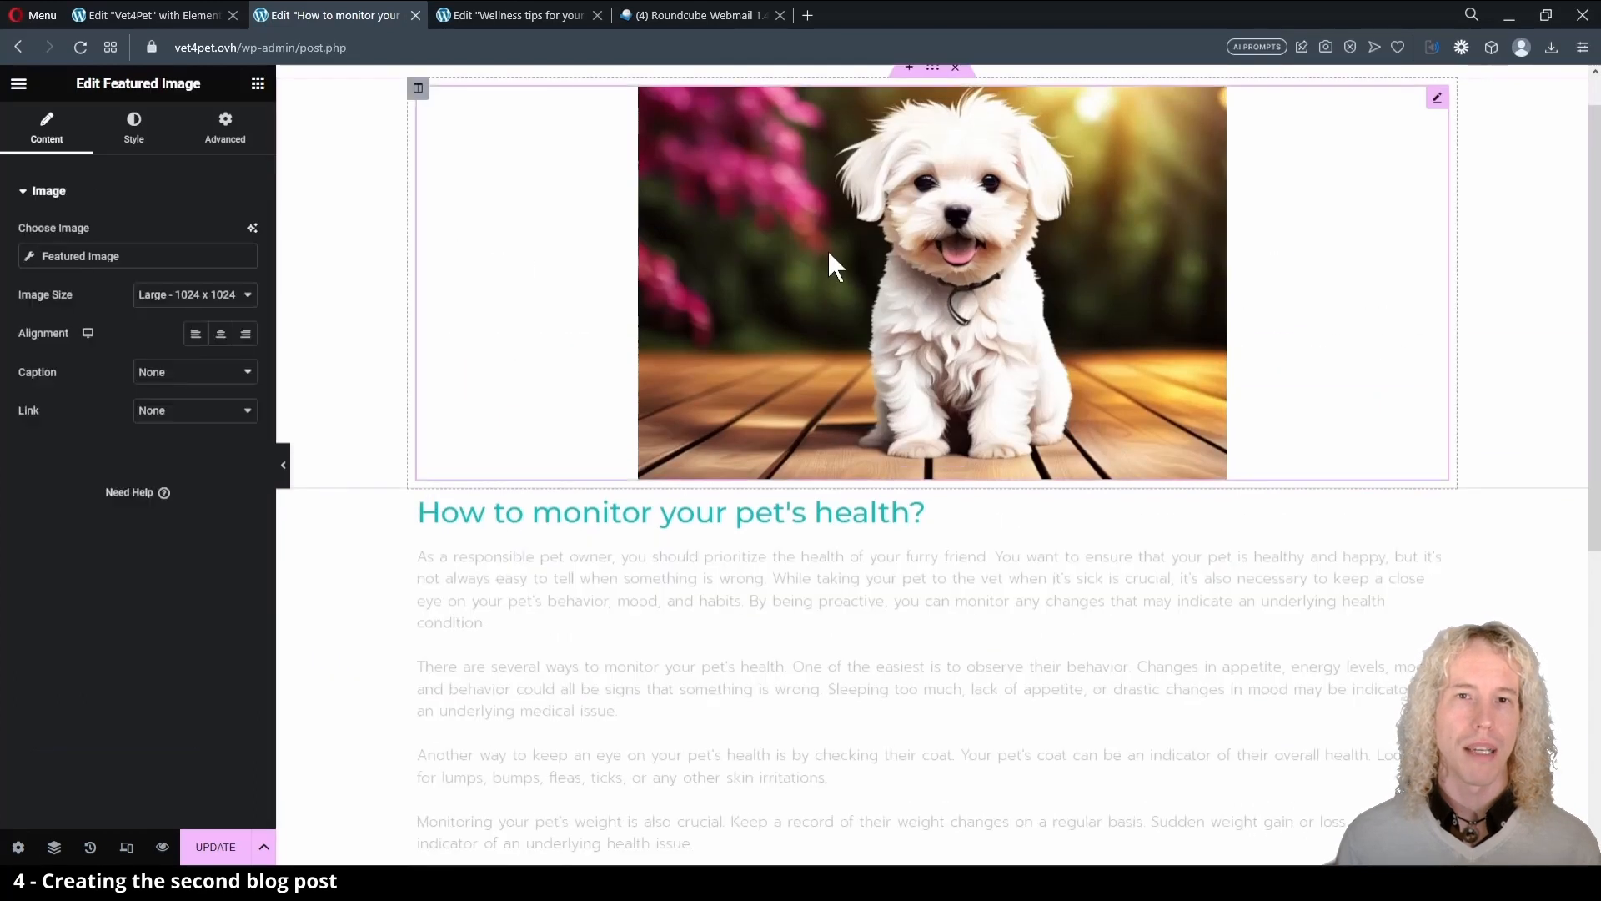
{"action": "left_click", "coordinate": [253, 229]}
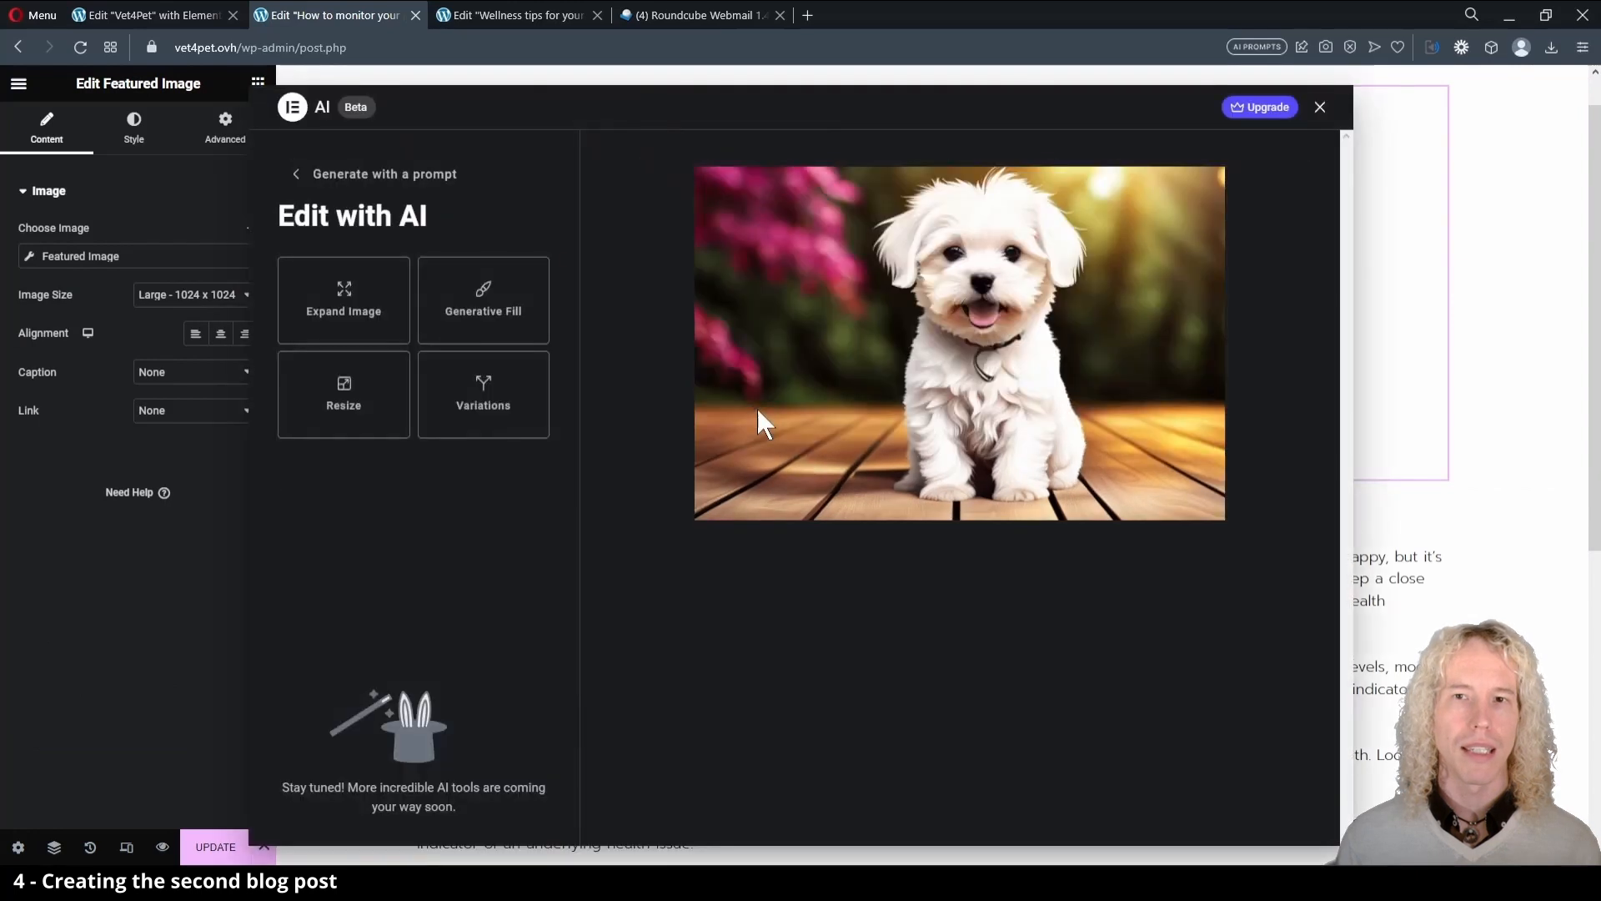
{"action": "left_click", "coordinate": [343, 173]}
{"action": "left_click", "coordinate": [401, 361]}
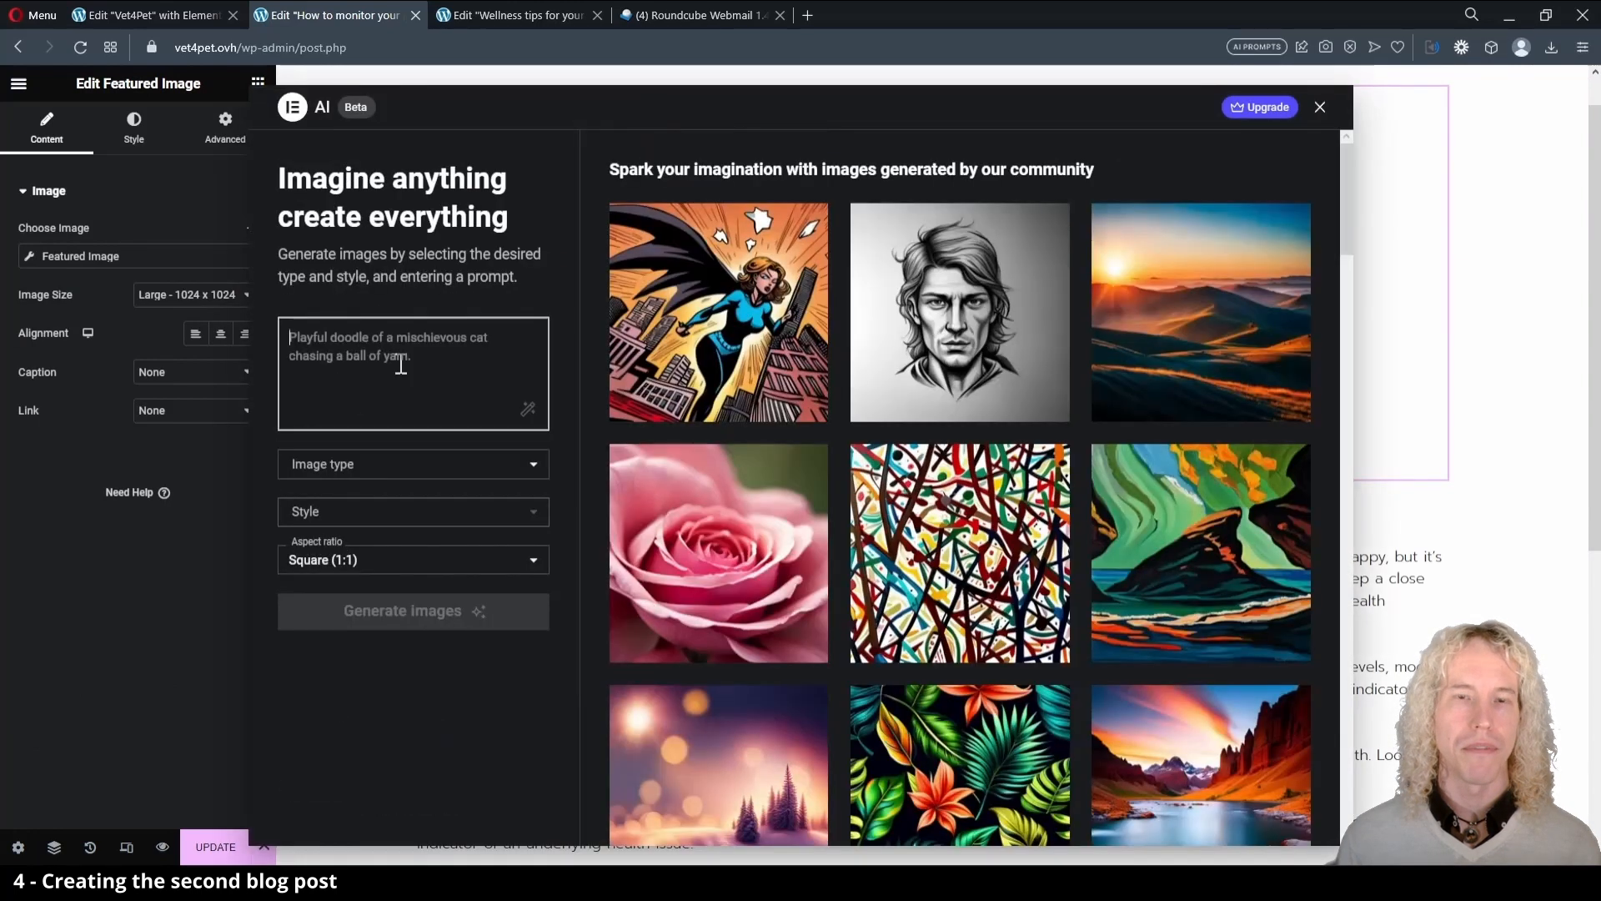
{"action": "type", "text": "a cute cat with a thermometer in its mouth, intri"}
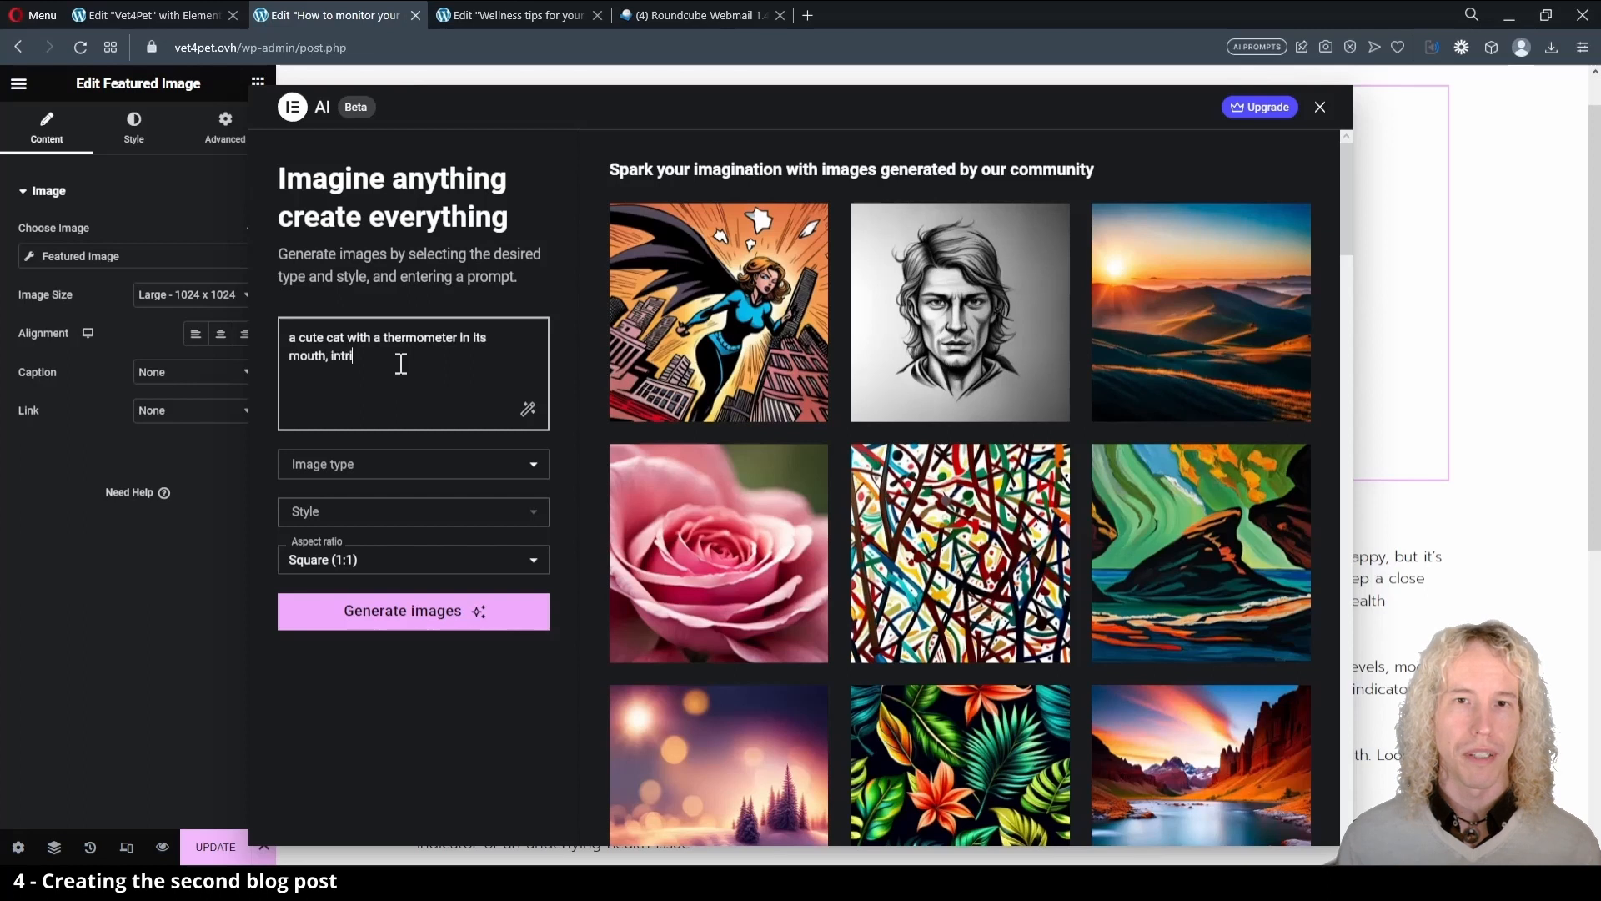
{"action": "type", "text": "cate details, high quality, photograph, 4k"}
Generate the cat images as Photographic in Landscape (3:2) and use the first one, the close-up cat face, as featured image.
{"action": "left_click", "coordinate": [393, 465]}
{"action": "left_click", "coordinate": [325, 525]}
{"action": "left_click", "coordinate": [413, 560]}
{"action": "left_click", "coordinate": [440, 632]}
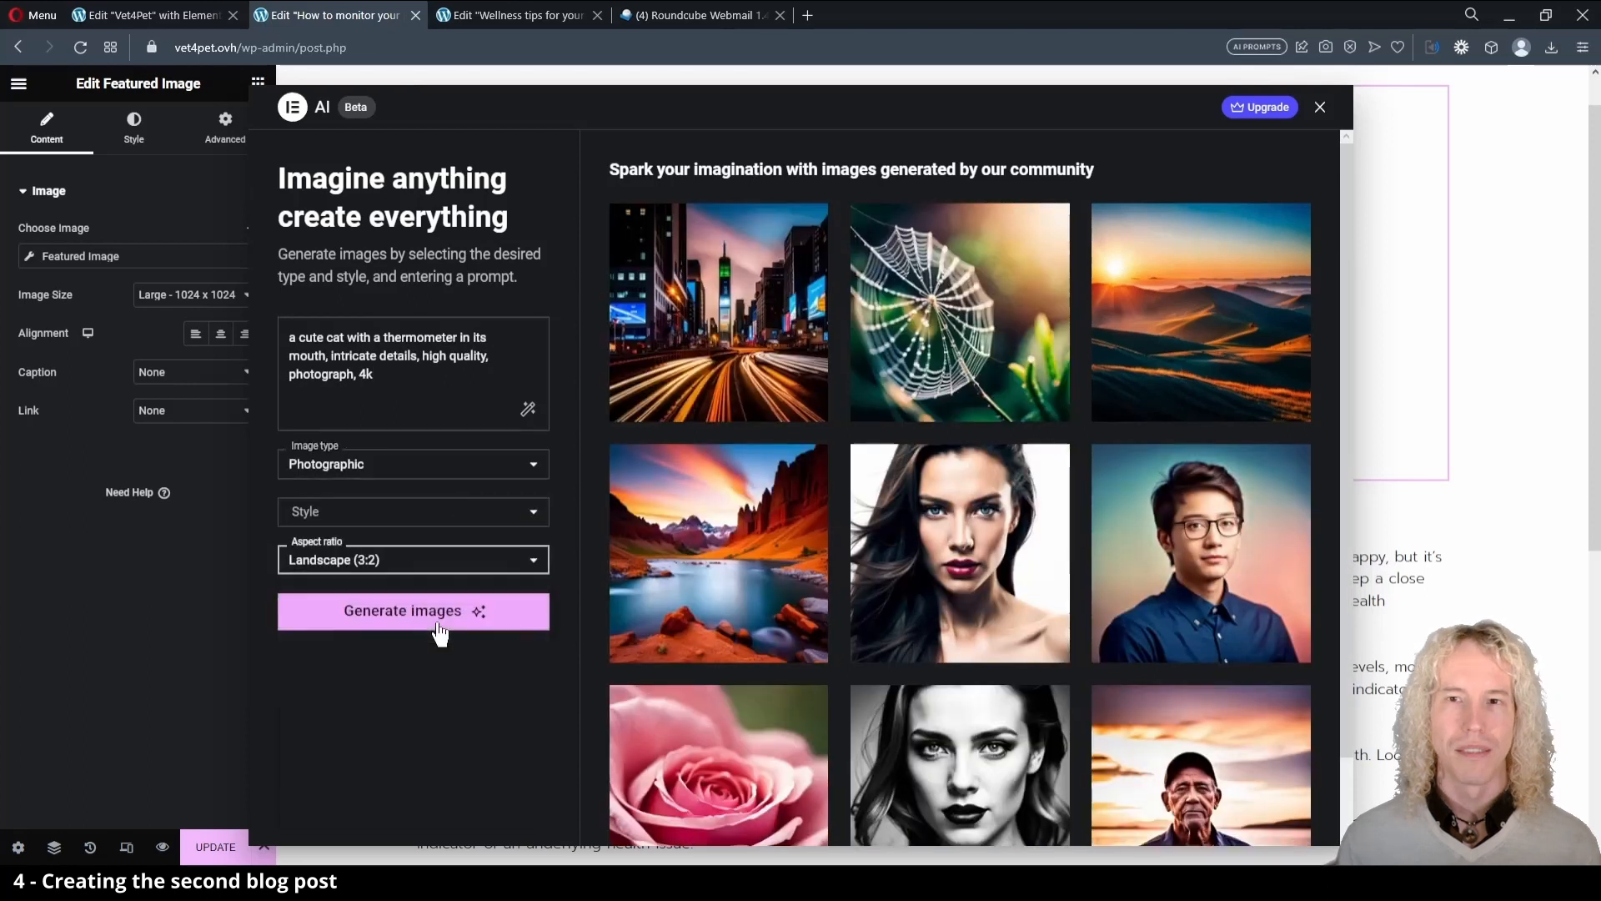
{"action": "mouse_move", "coordinate": [947, 333]}
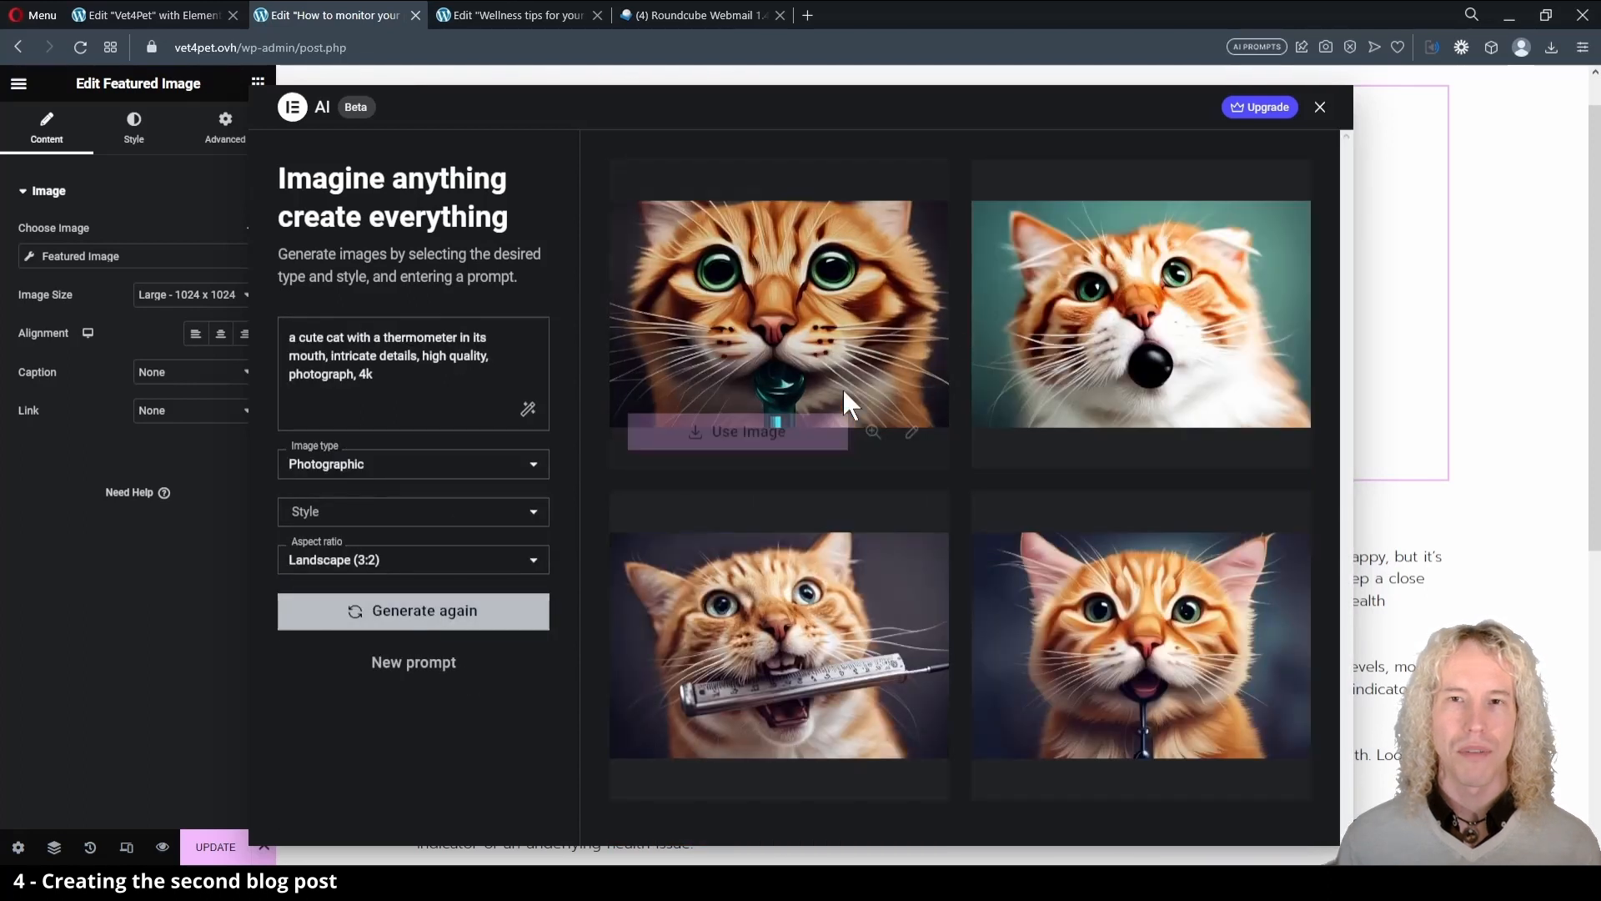
{"action": "left_click", "coordinate": [746, 433]}
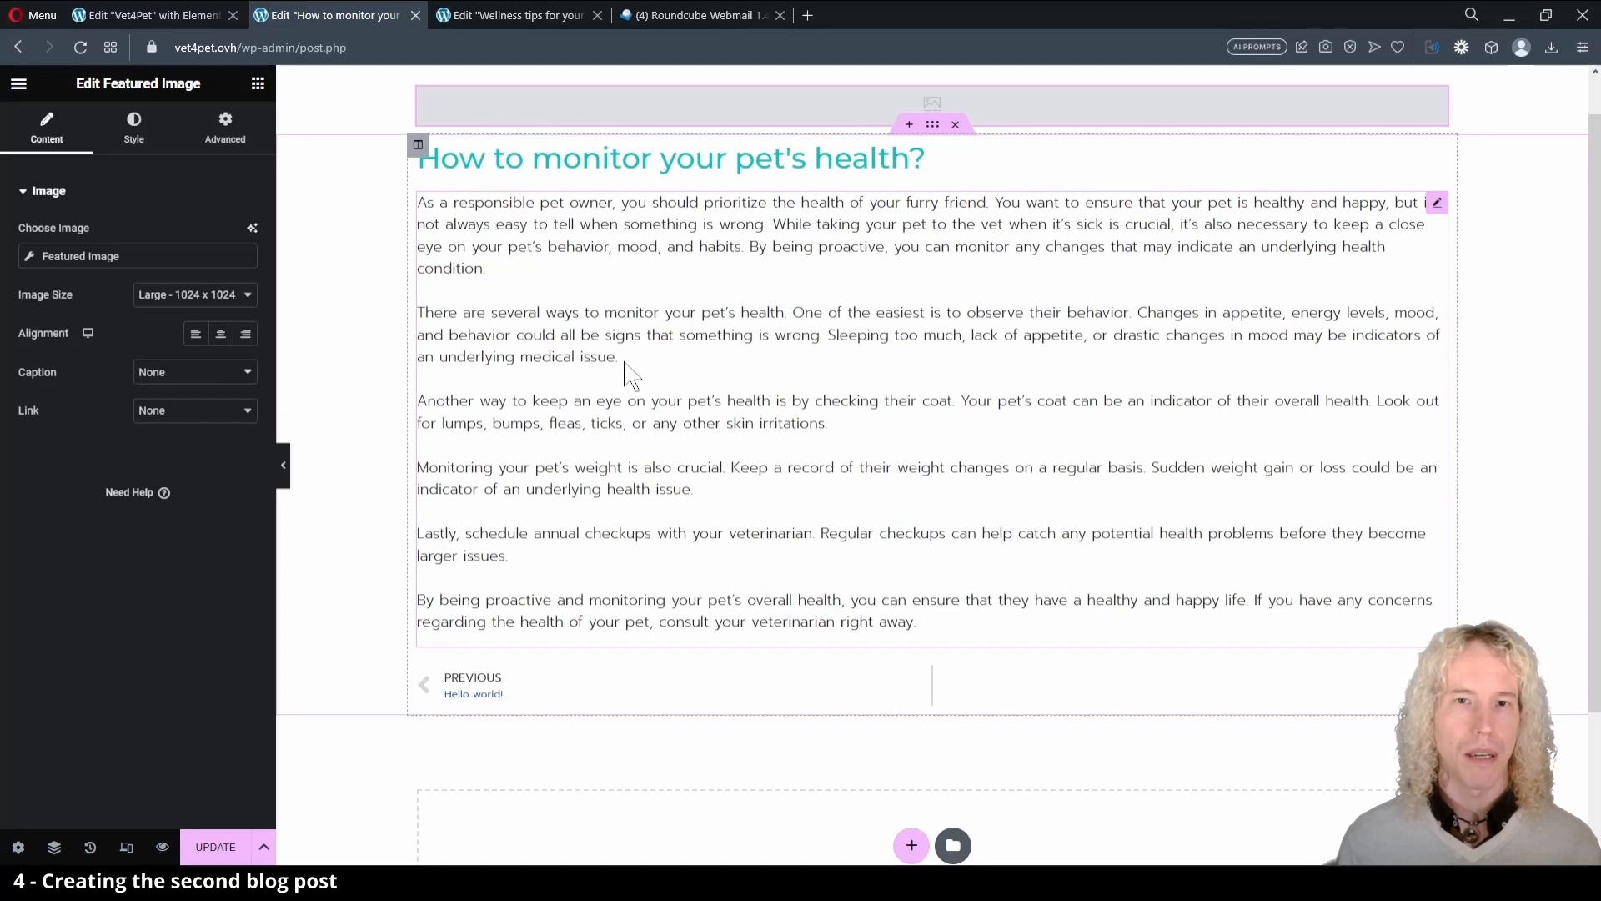
Save the pet health post, compare it with the dog wellness post, and open it in the WordPress editor.
{"action": "left_click", "coordinate": [220, 849]}
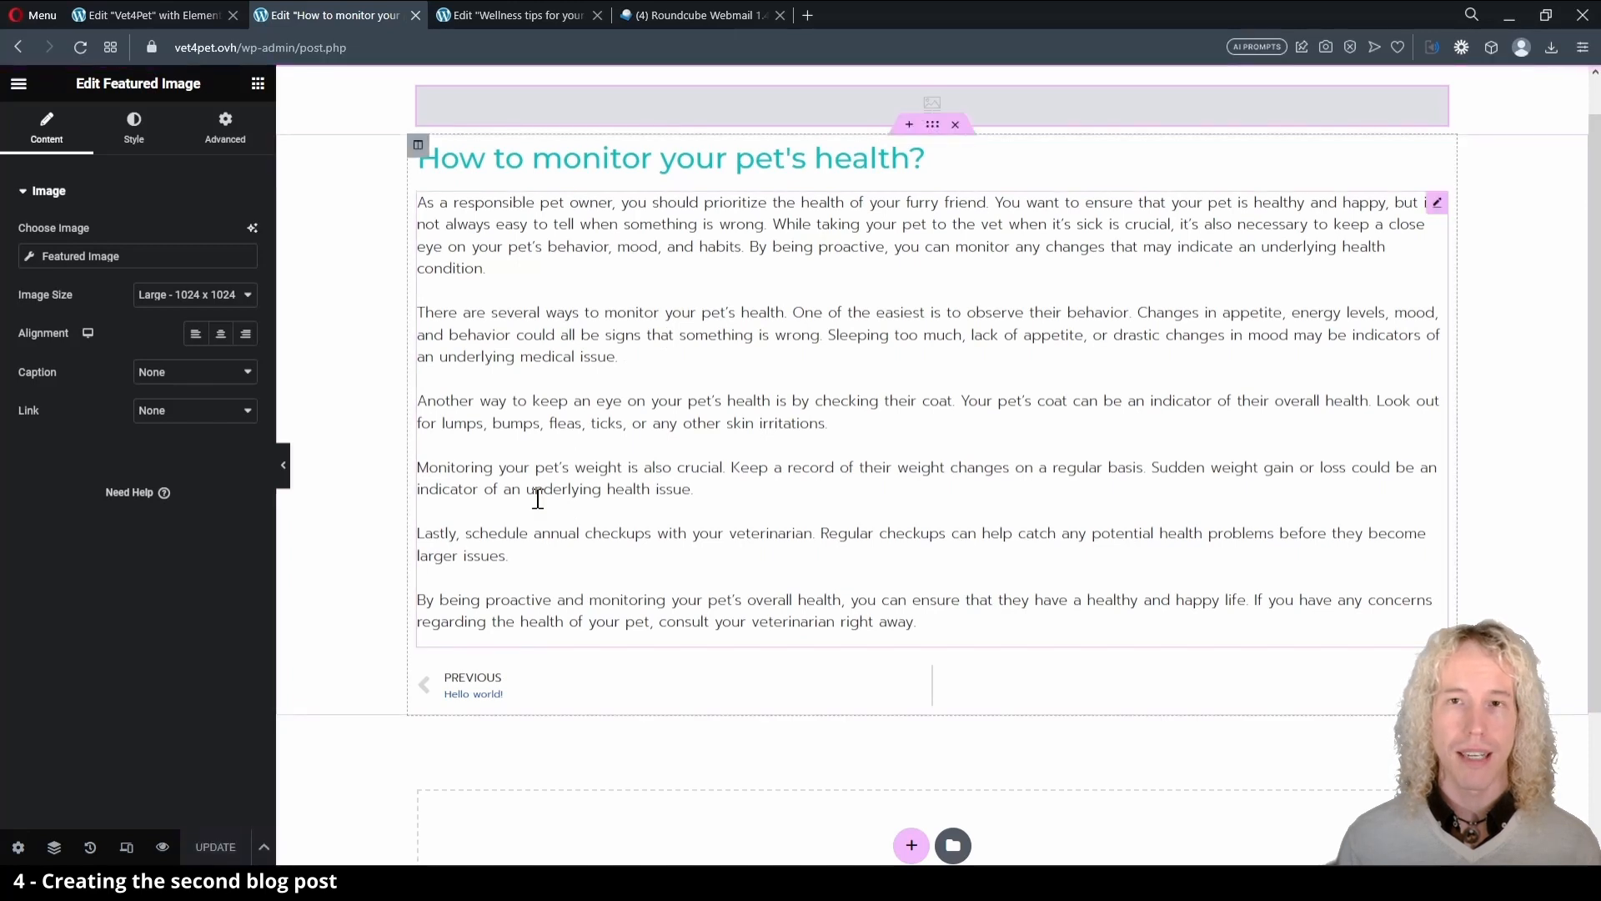
{"action": "left_click", "coordinate": [532, 13]}
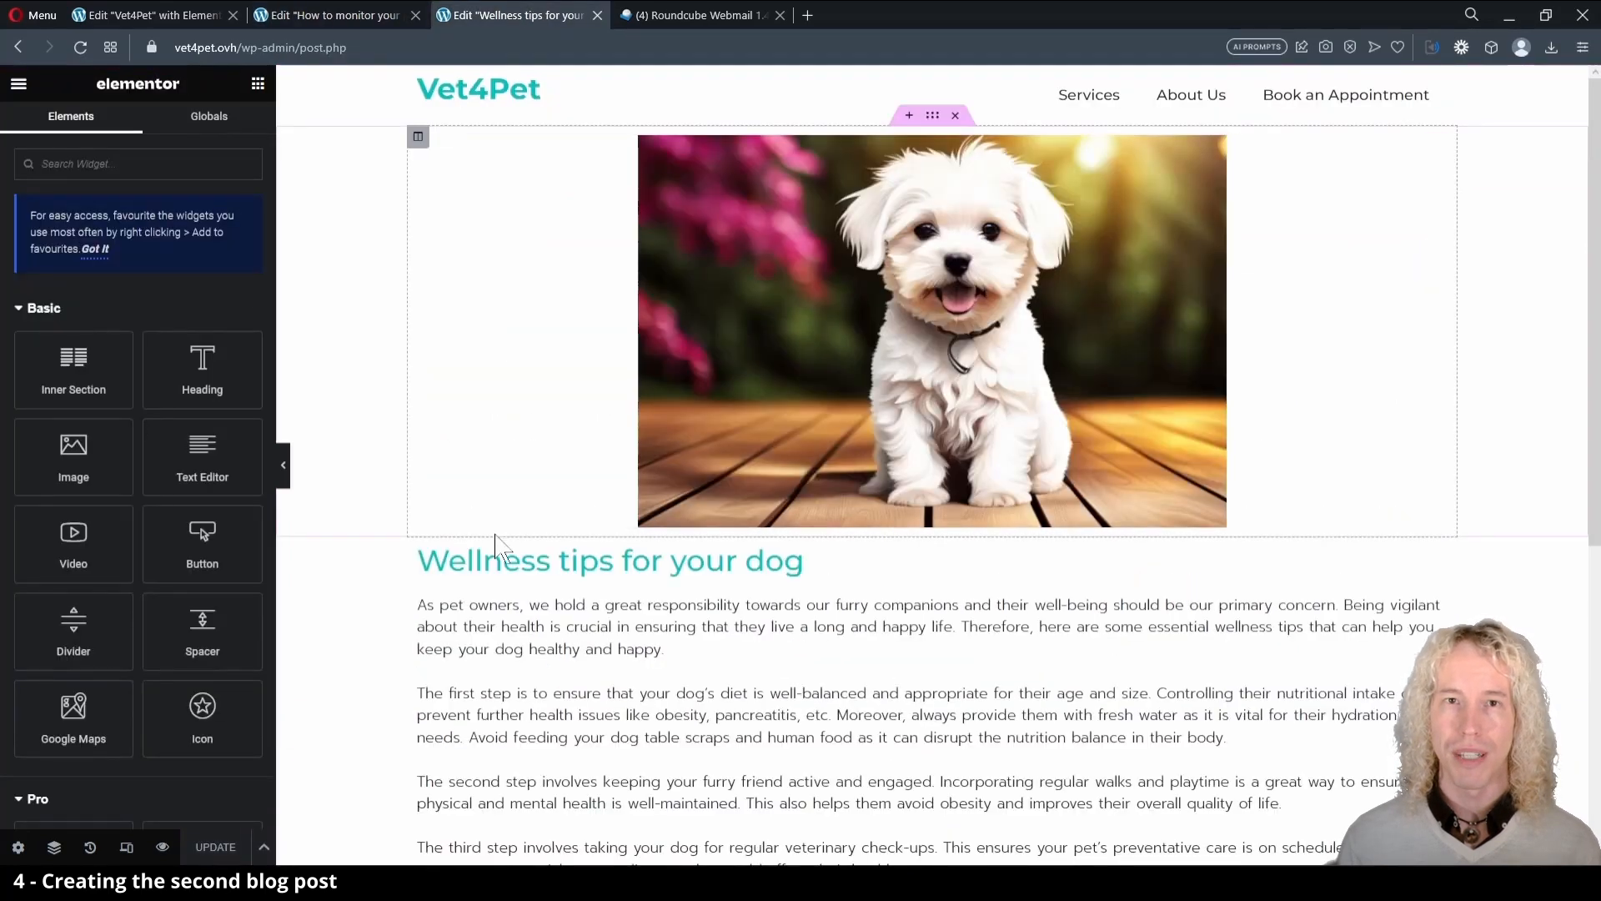
{"action": "left_click", "coordinate": [357, 15]}
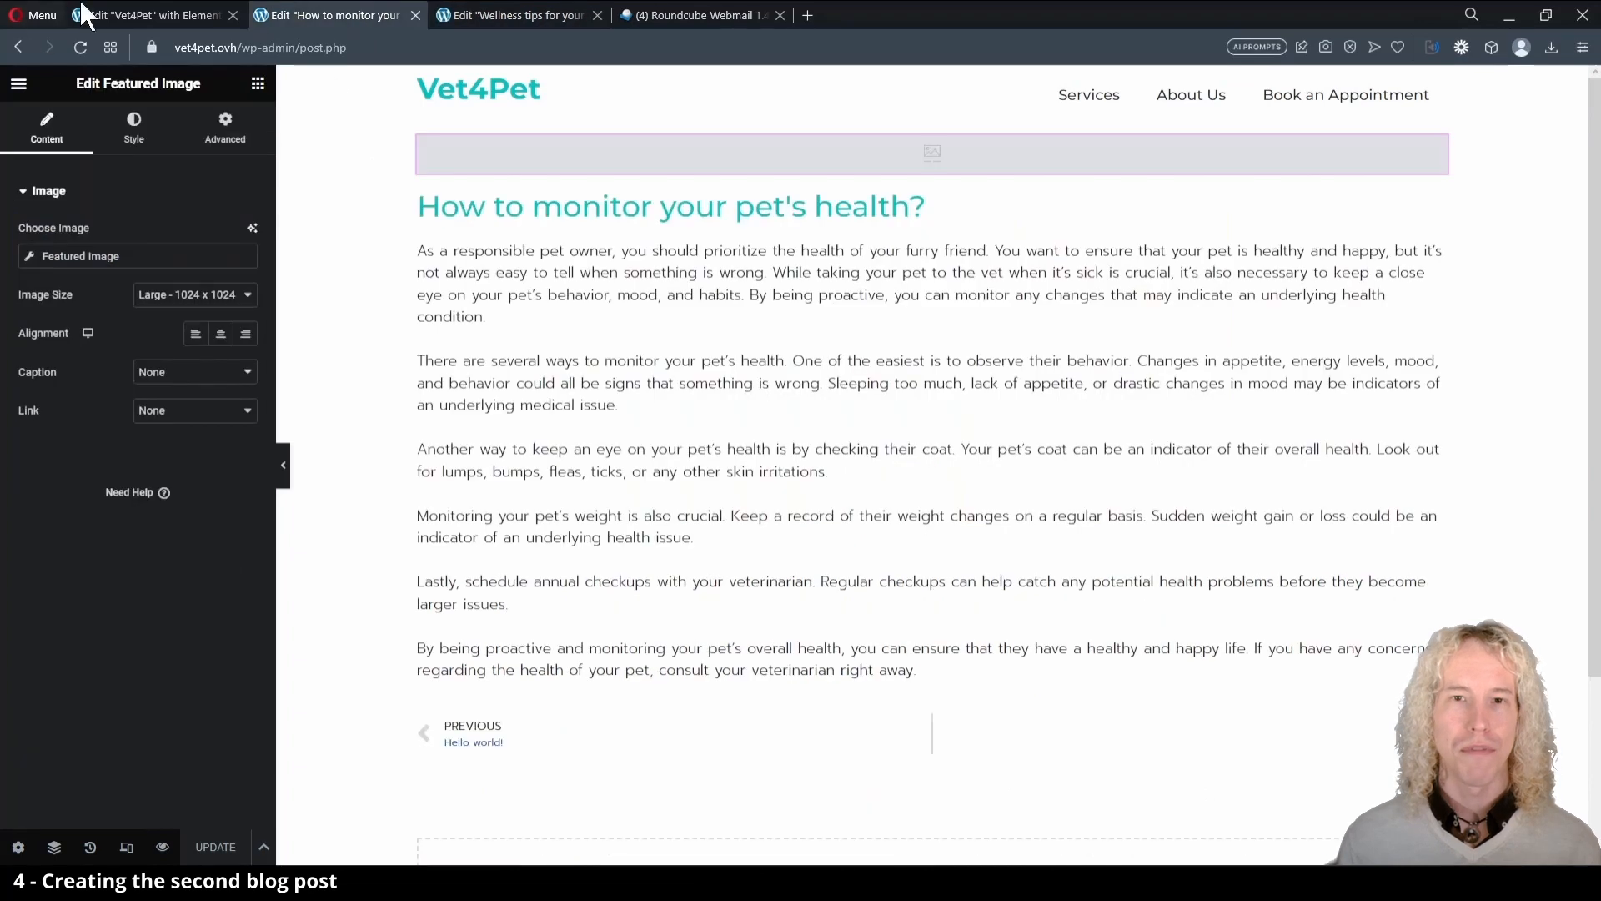
{"action": "left_click", "coordinate": [18, 87]}
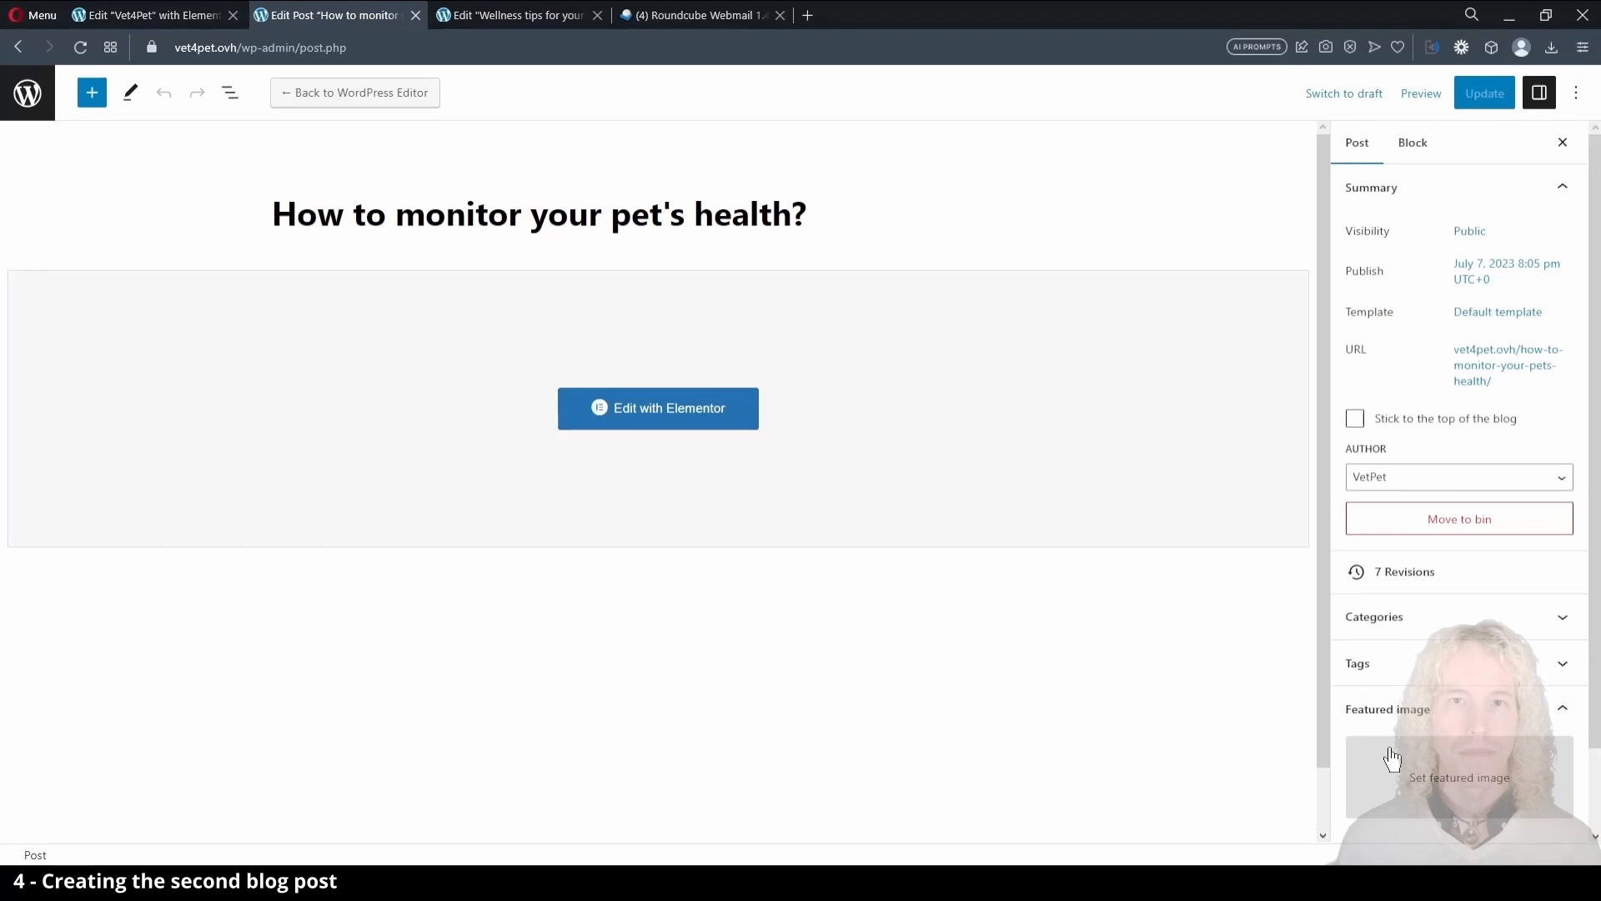
Set the close-up cat face as the post's featured image with alt text "cat" and update the post.
{"action": "left_click", "coordinate": [1392, 759]}
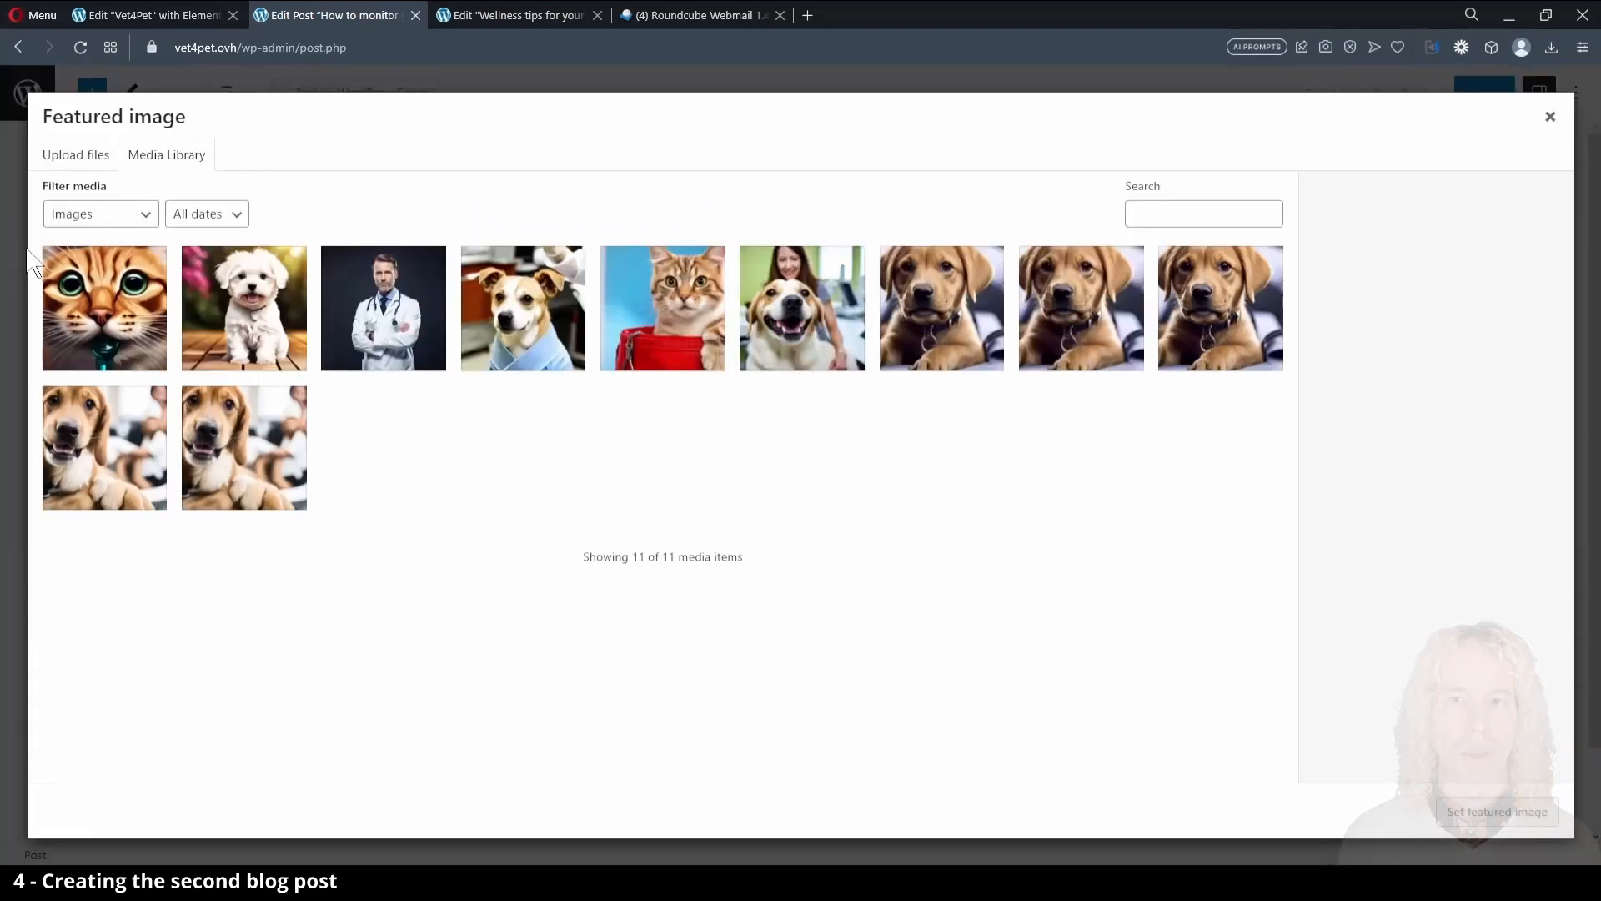
{"action": "left_click", "coordinate": [119, 342]}
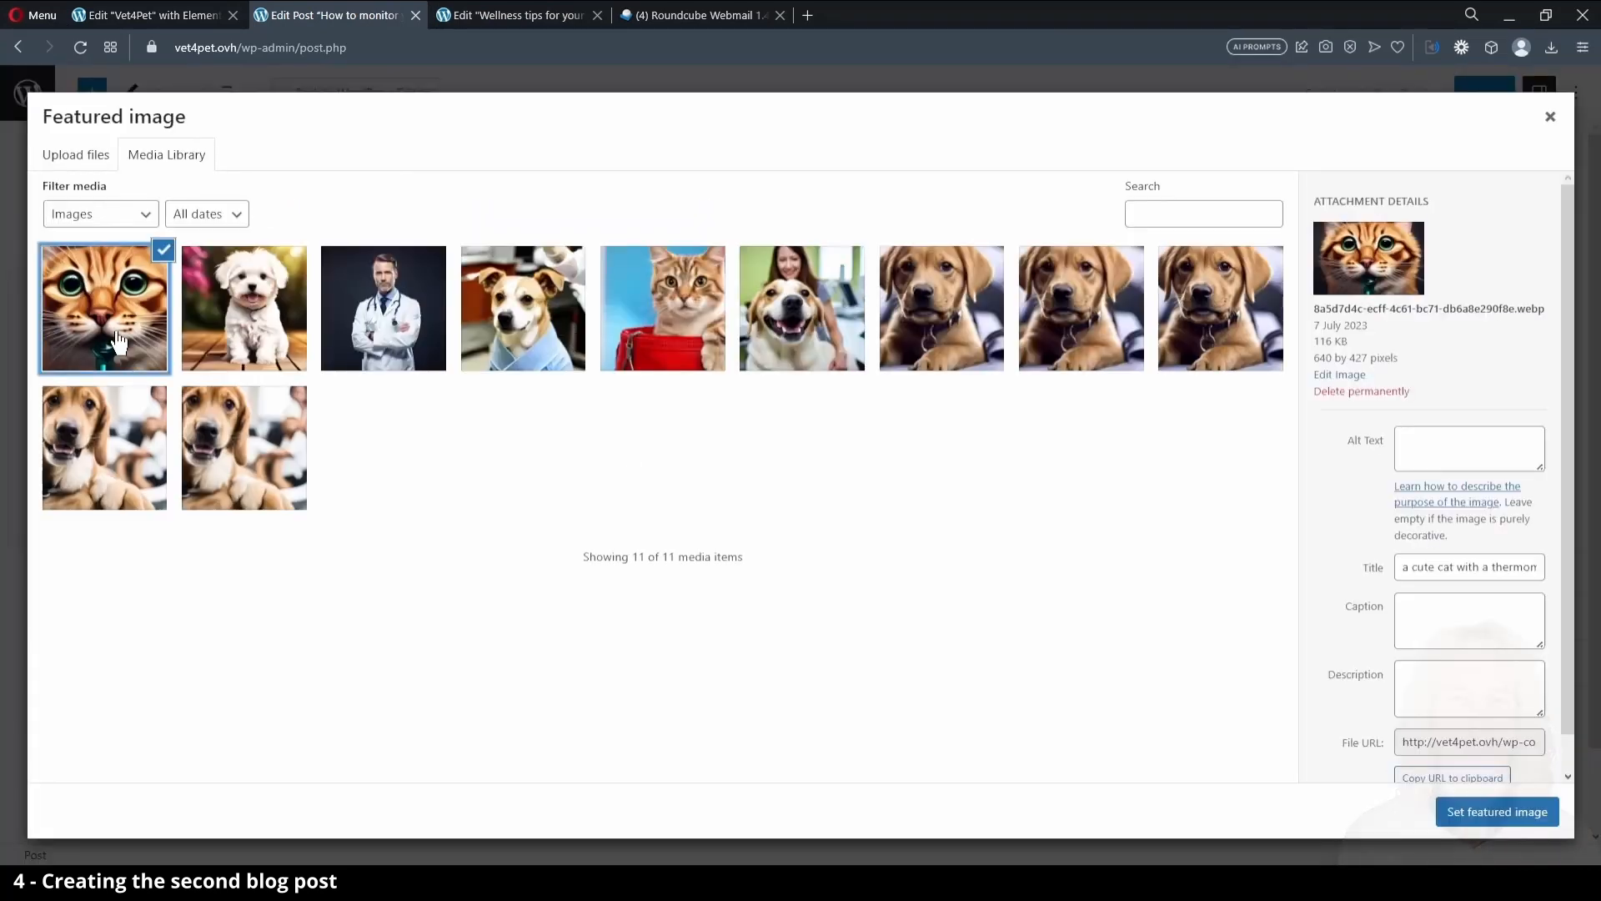
{"action": "left_click", "coordinate": [1437, 451]}
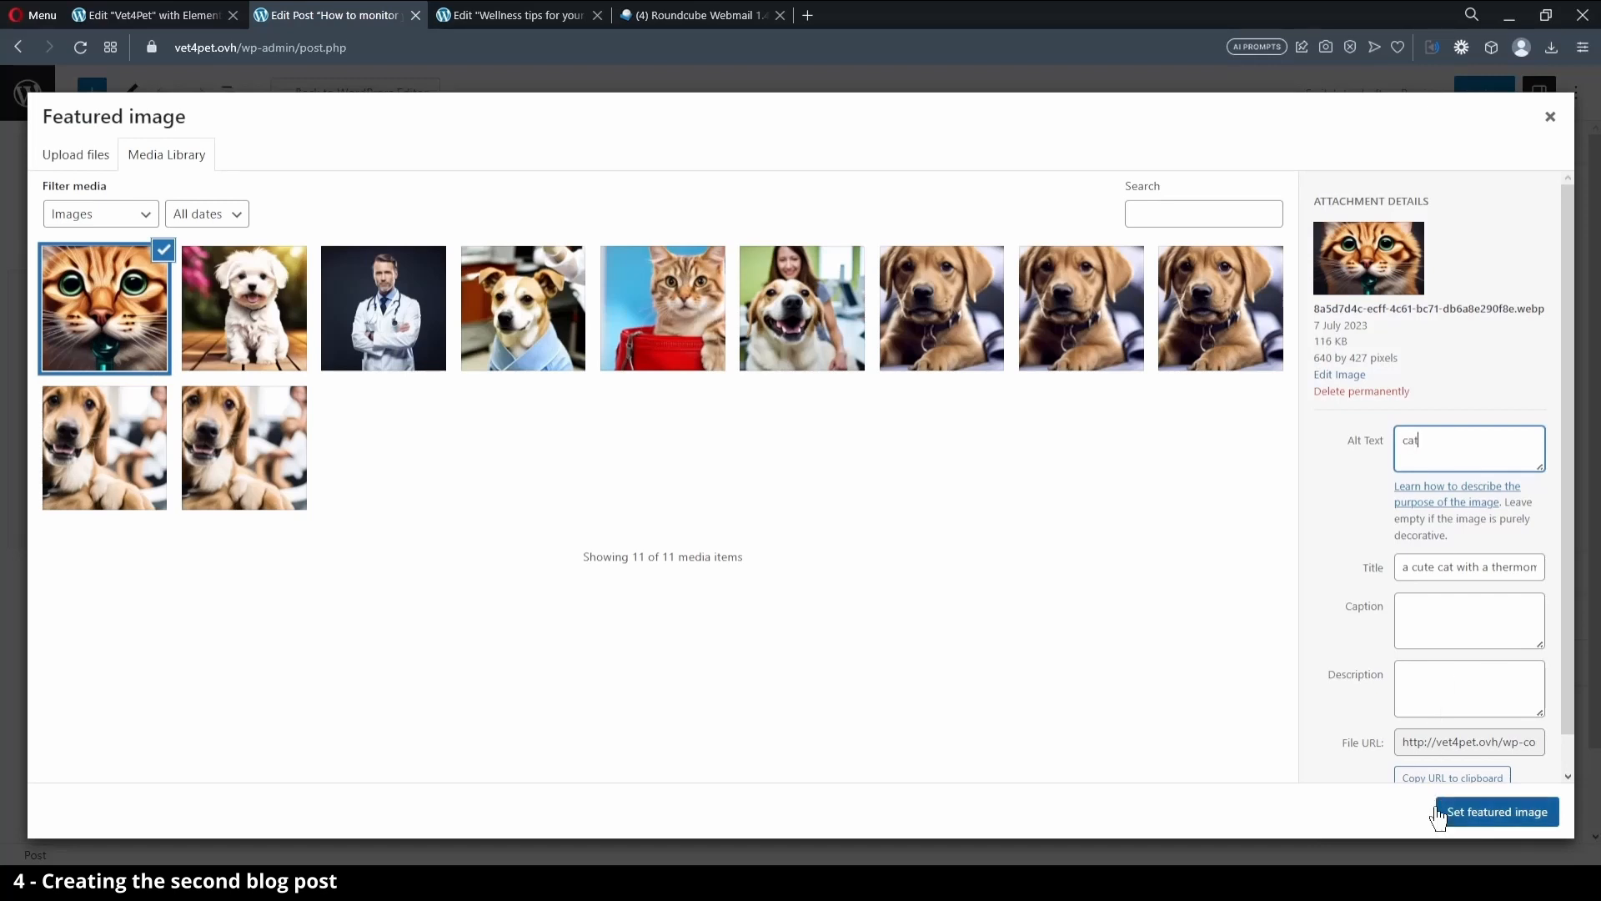
{"action": "left_click", "coordinate": [1470, 824]}
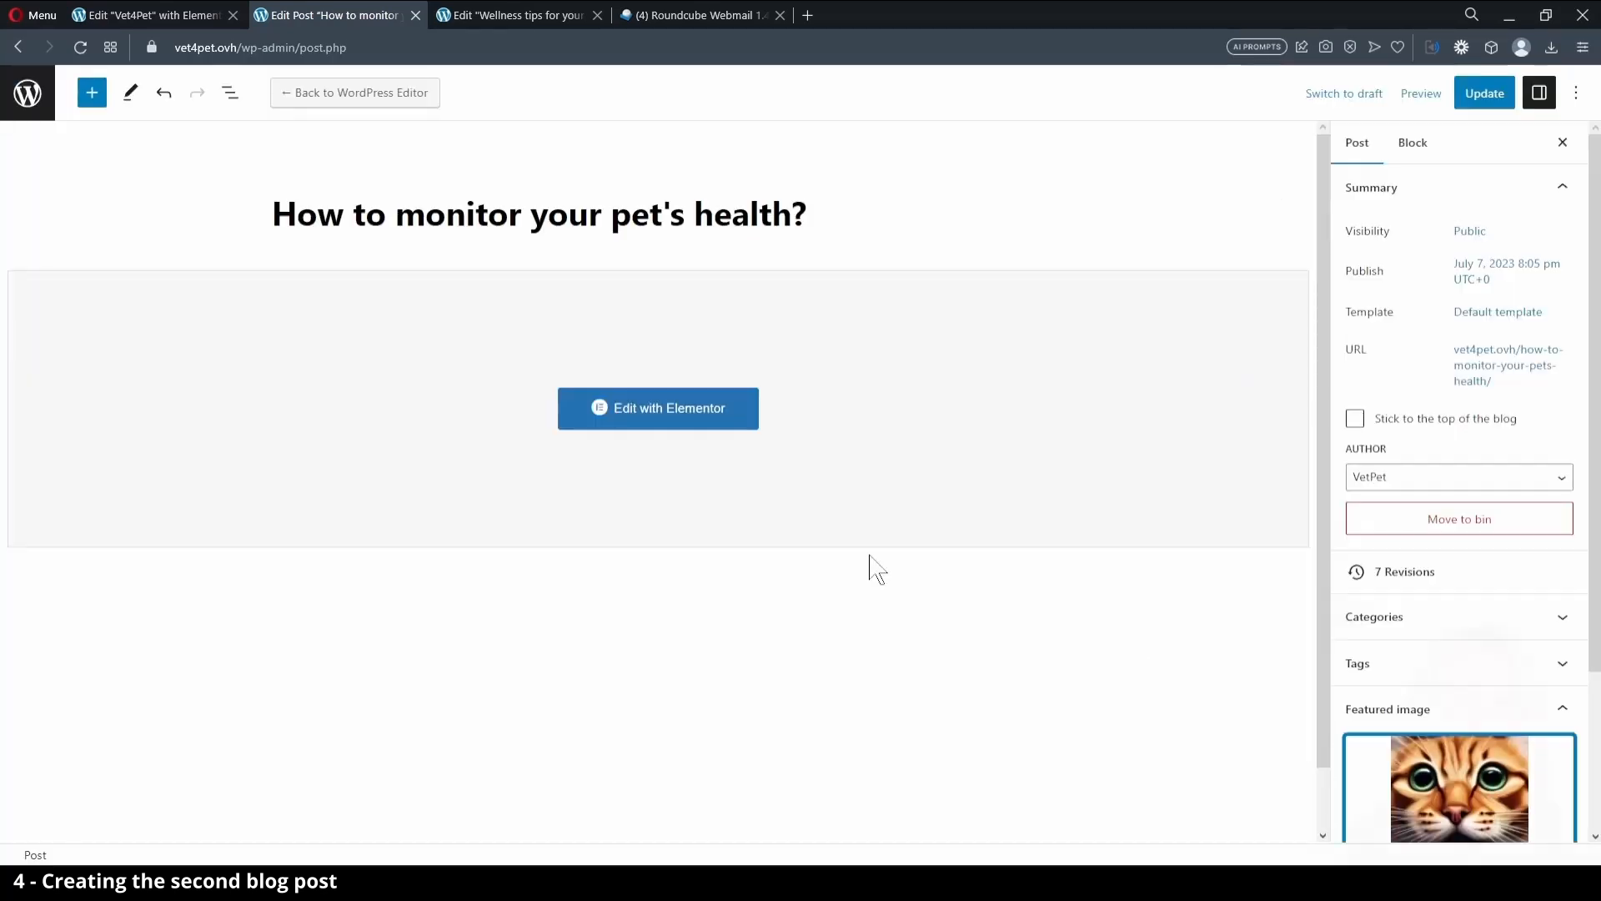
{"action": "left_click", "coordinate": [1484, 92]}
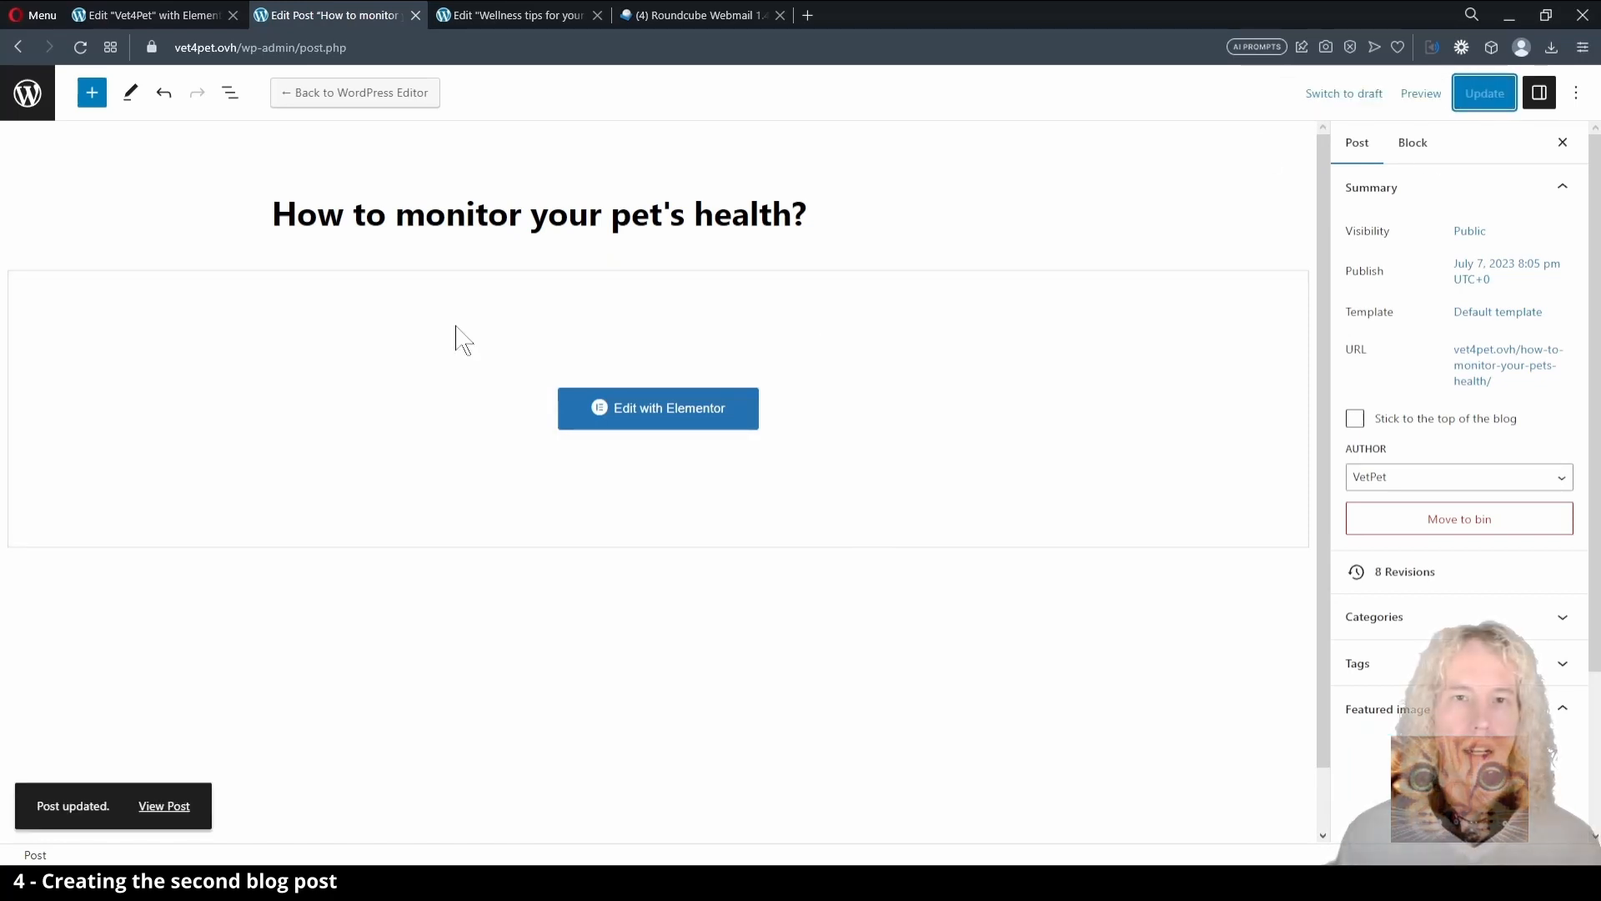
Reload the Vet4Pet page in Elementor and check the post cards in its blog section.
{"action": "left_click", "coordinate": [179, 17]}
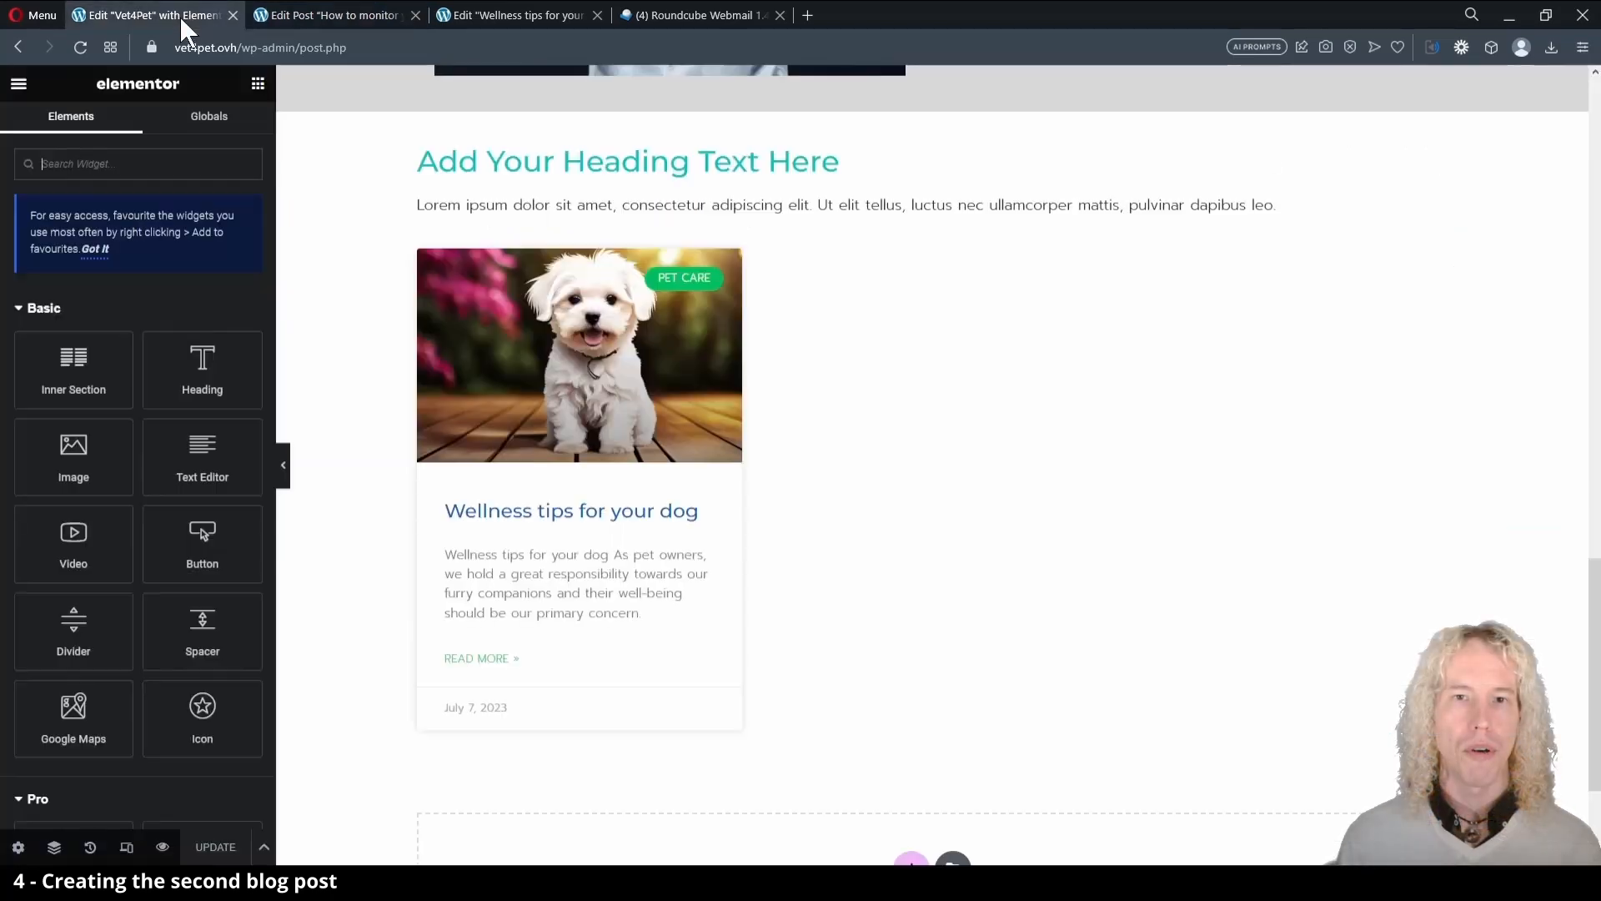
{"action": "left_click", "coordinate": [84, 49]}
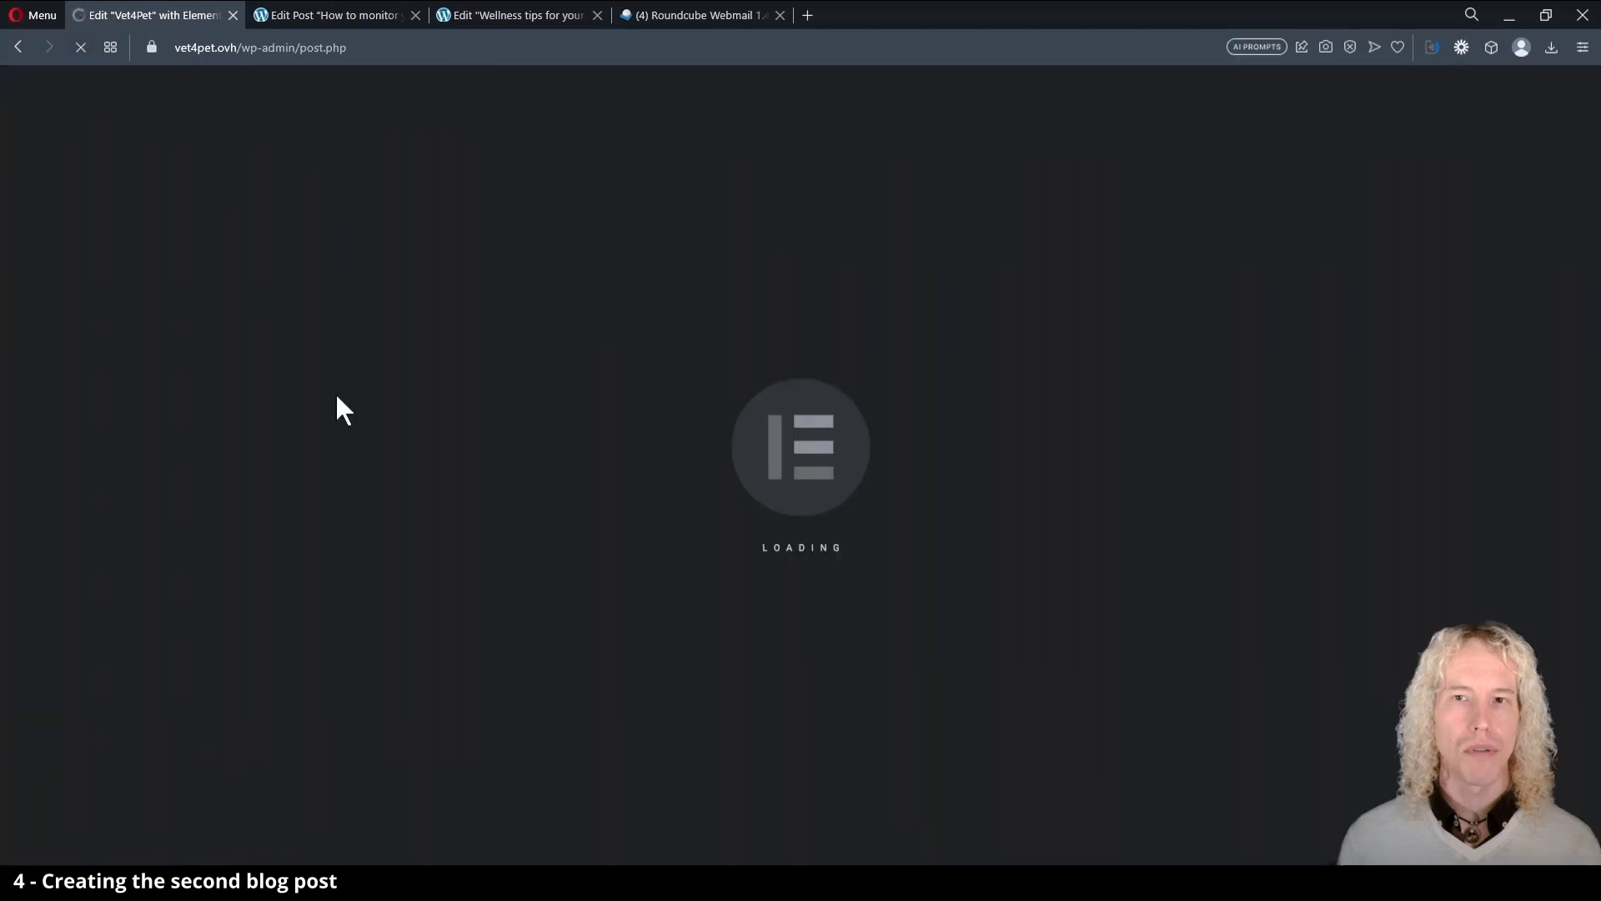
{"action": "scroll", "coordinate": [337, 398], "scroll_direction": "down", "scroll_amount": 15}
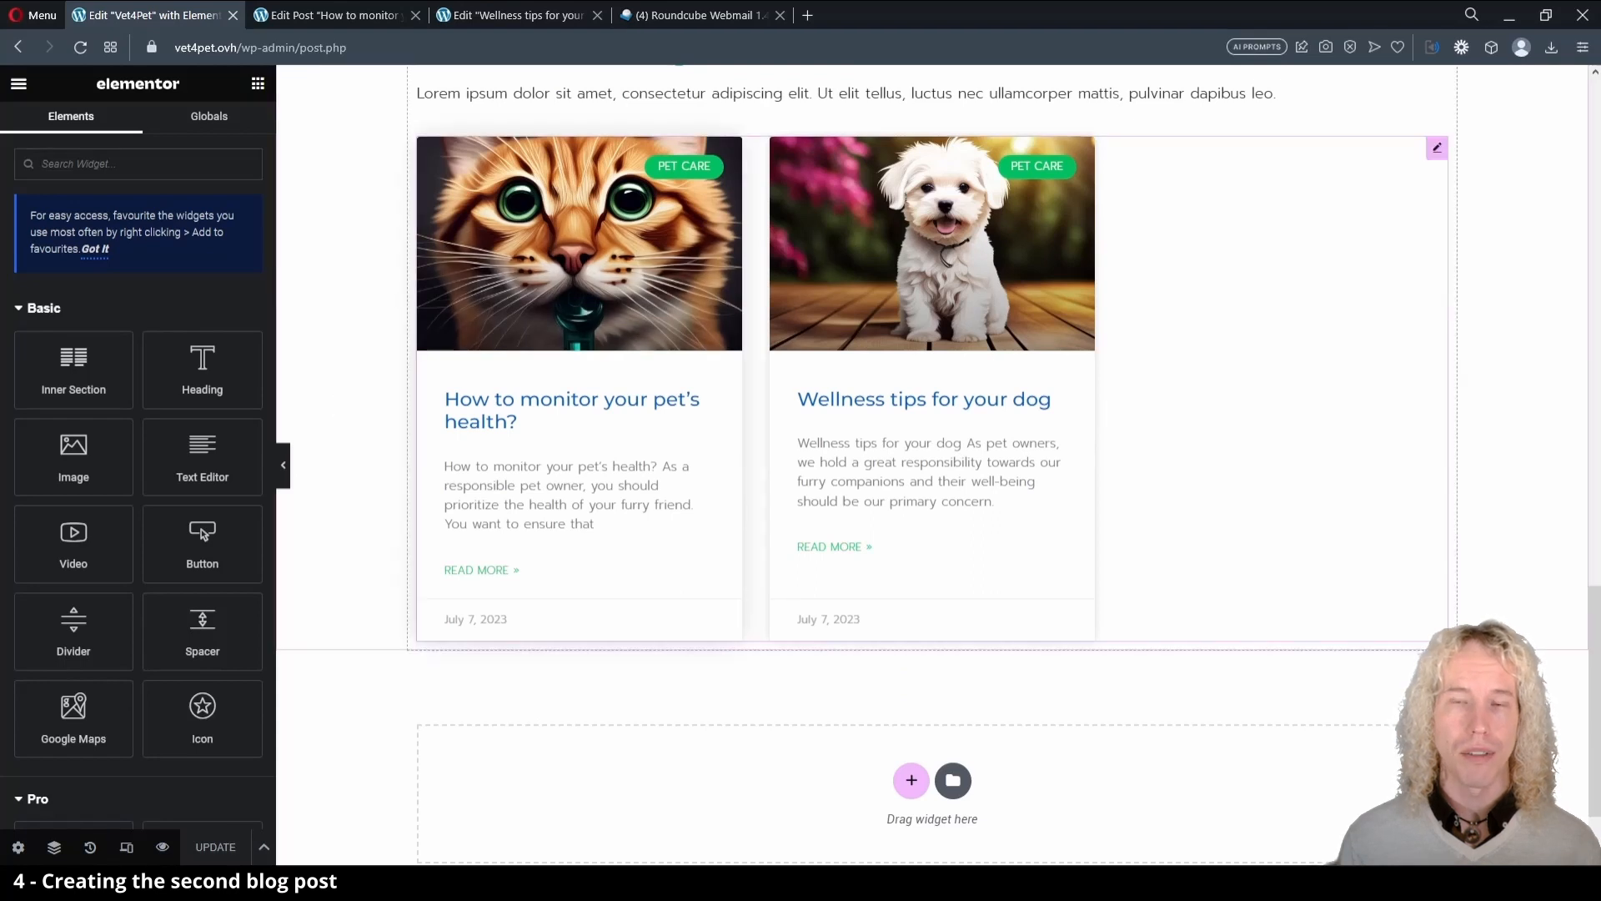
Use Quick Edit to set the pet health post's publish date to 5 May 2023.
{"action": "left_click", "coordinate": [363, 18]}
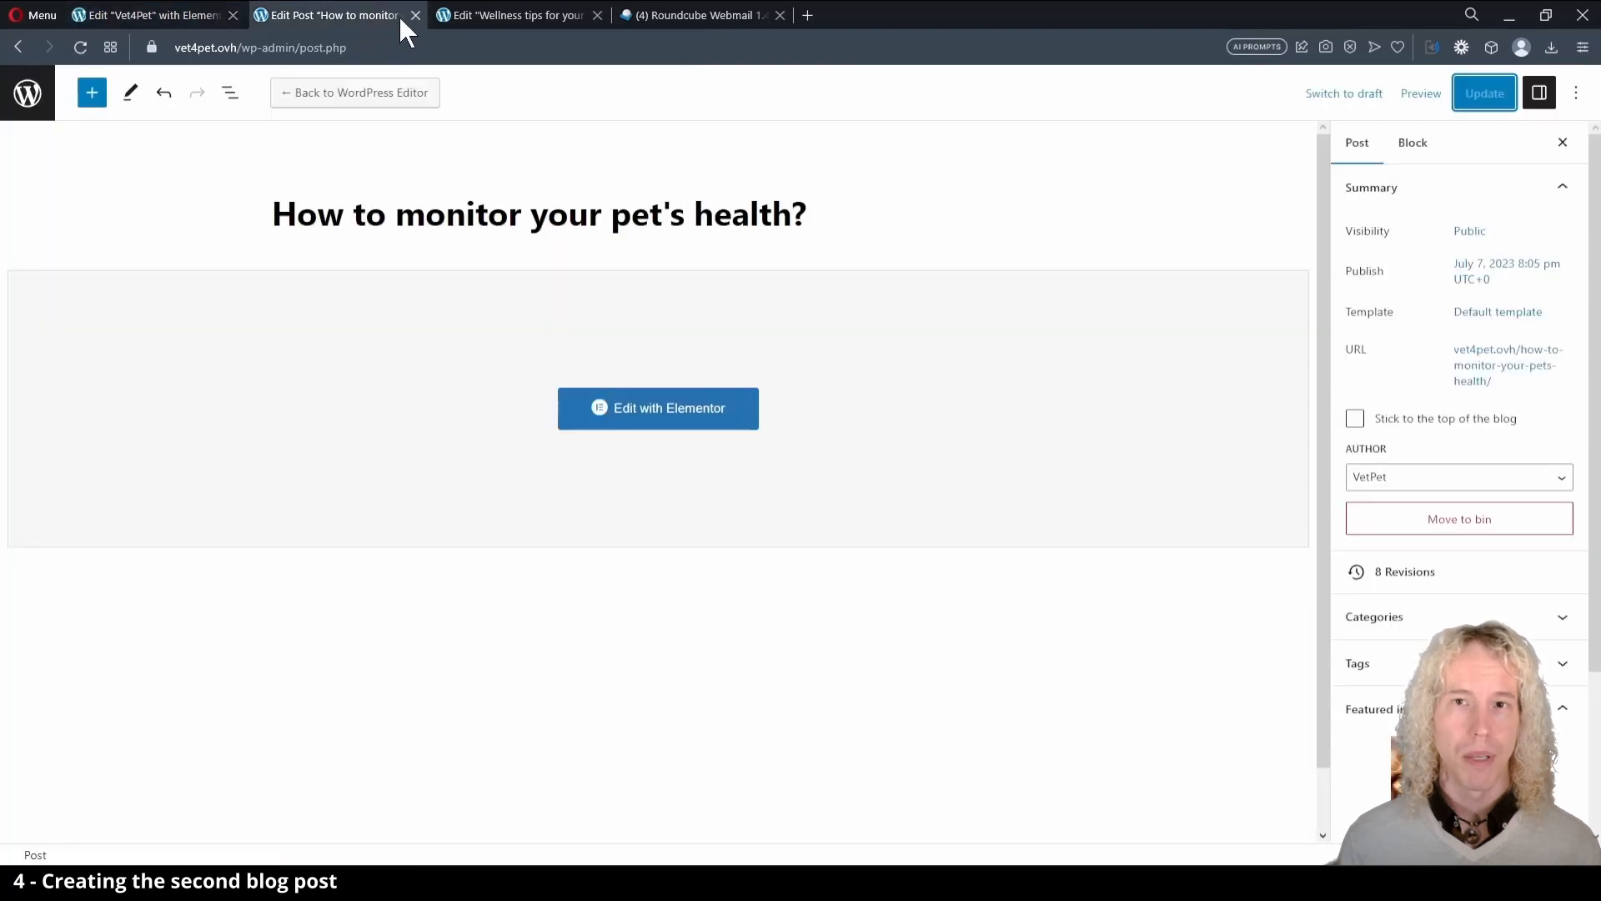
{"action": "left_click", "coordinate": [34, 94]}
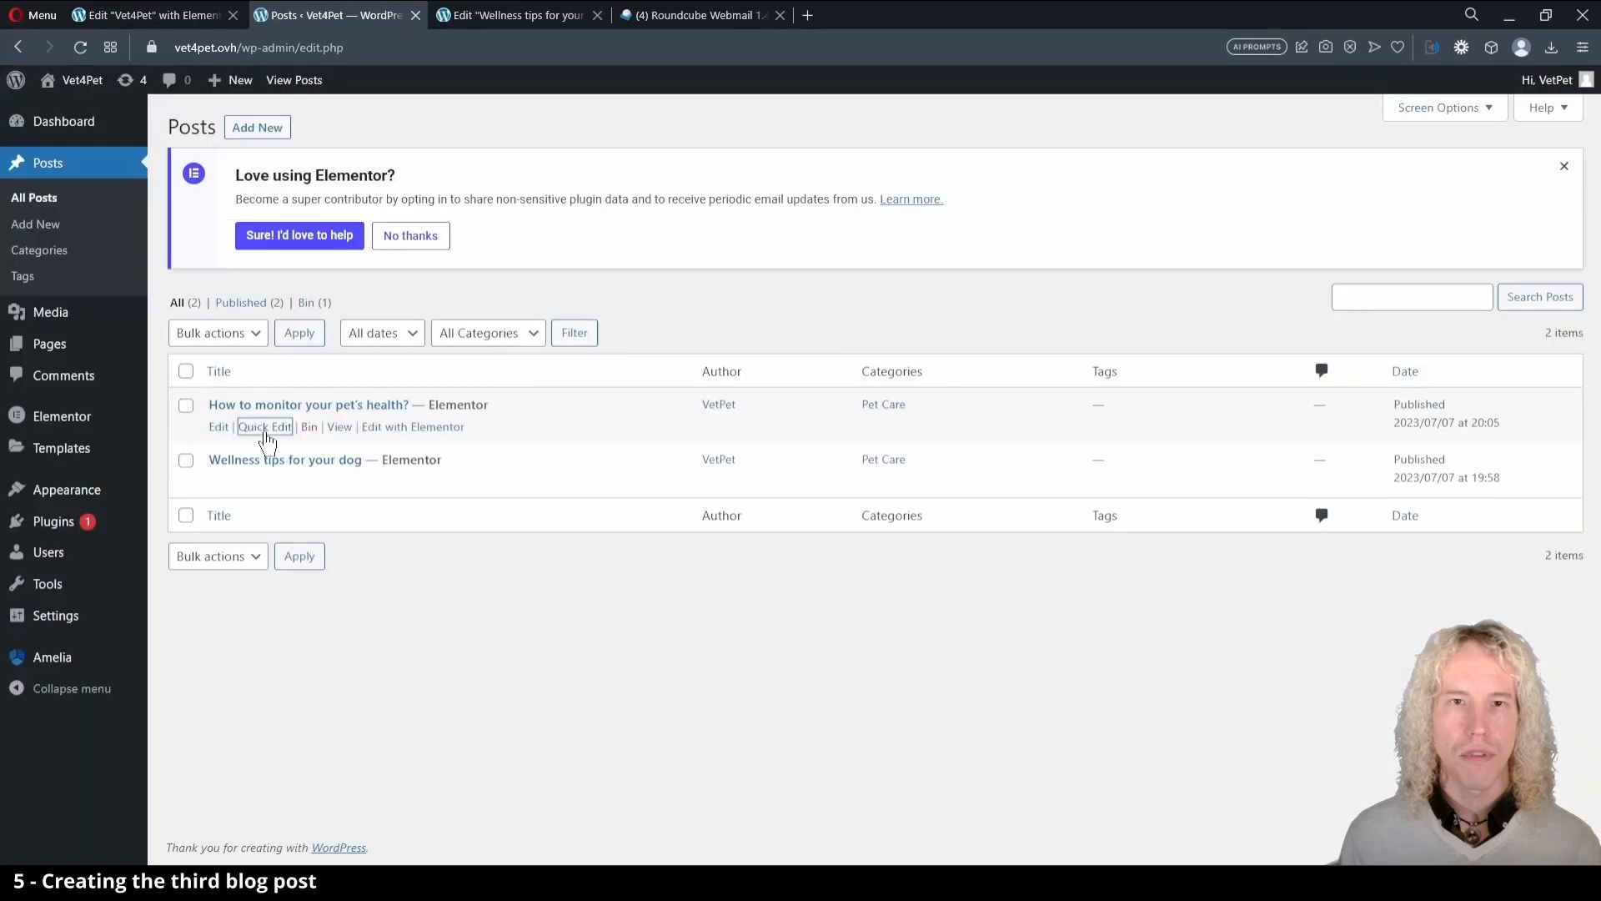
{"action": "left_click", "coordinate": [265, 428]}
{"action": "left_click", "coordinate": [315, 505]}
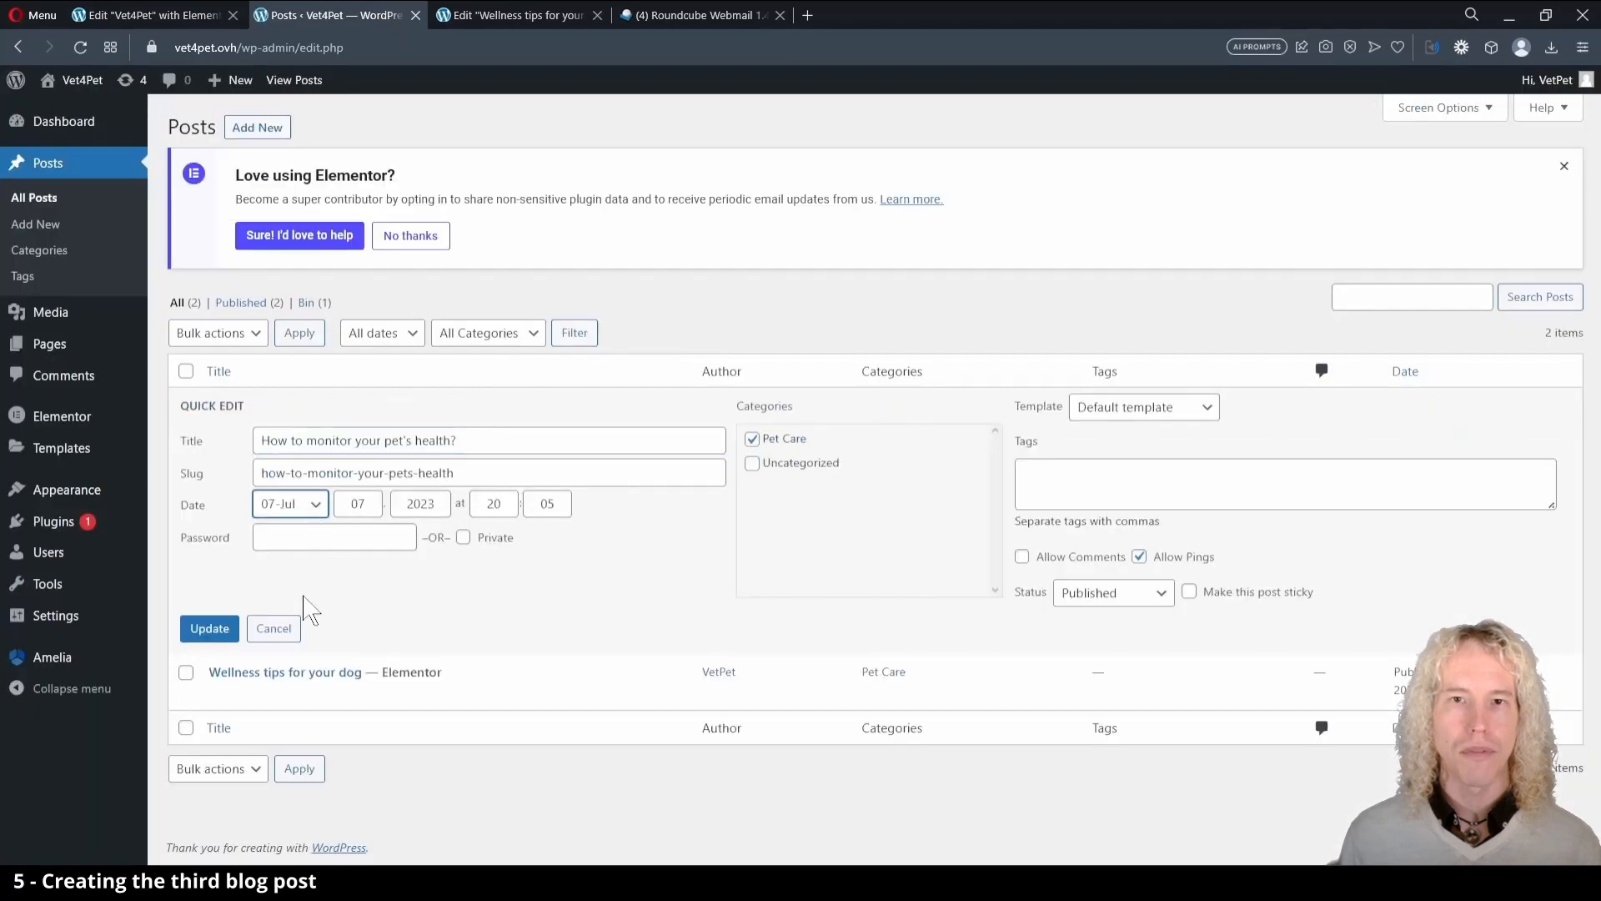
{"action": "left_click", "coordinate": [367, 501]}
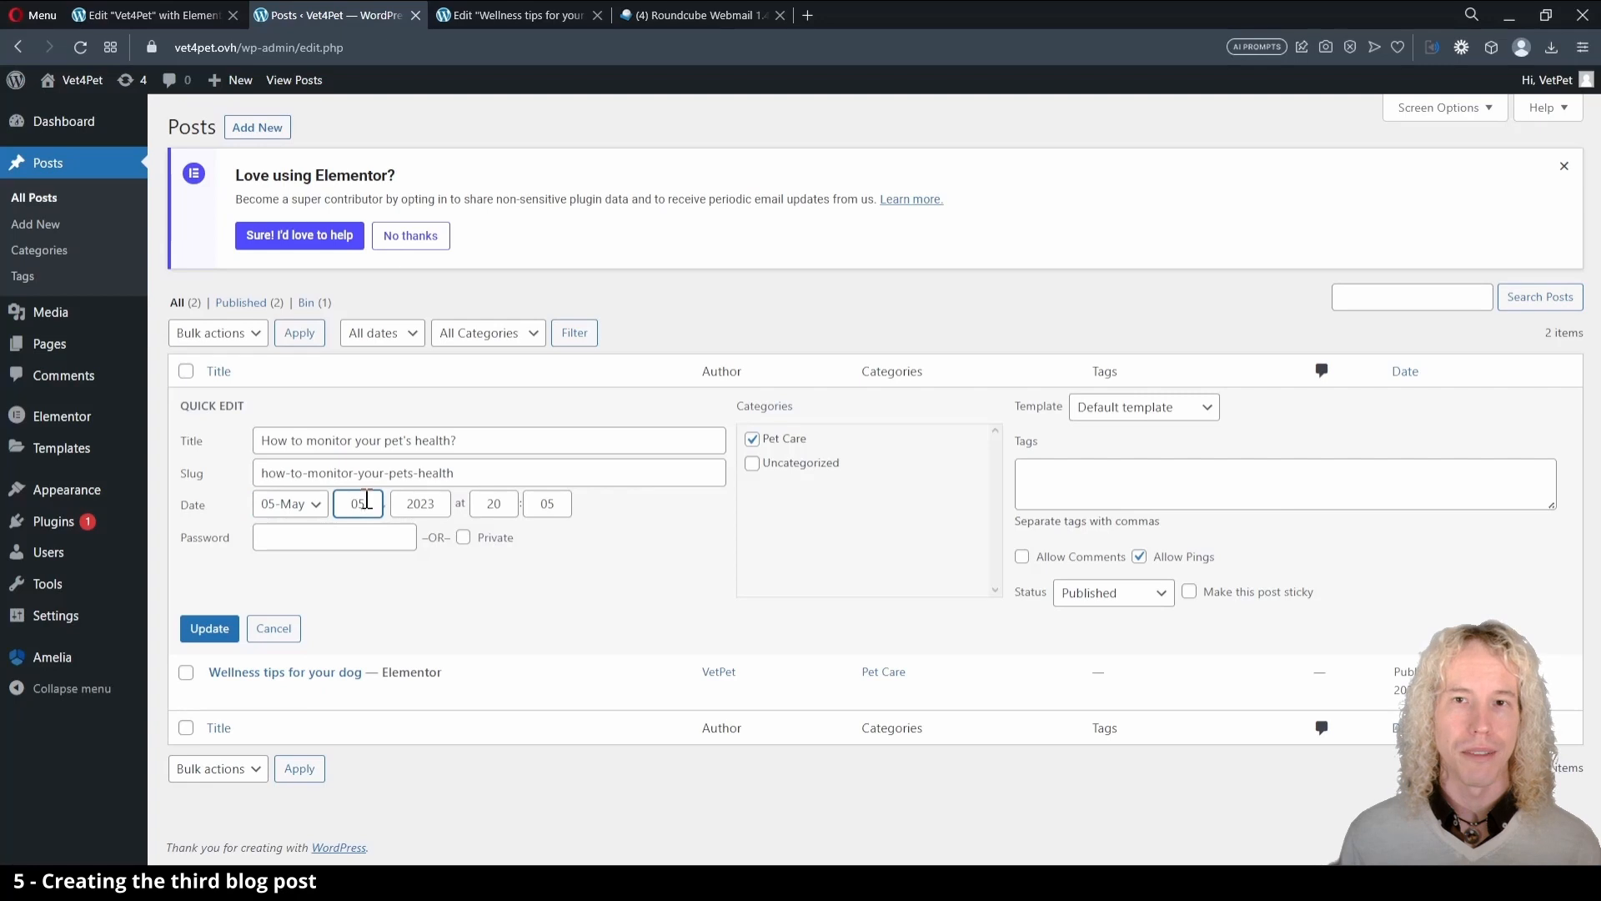
{"action": "type", "text": "05"}
{"action": "left_click", "coordinate": [209, 628]}
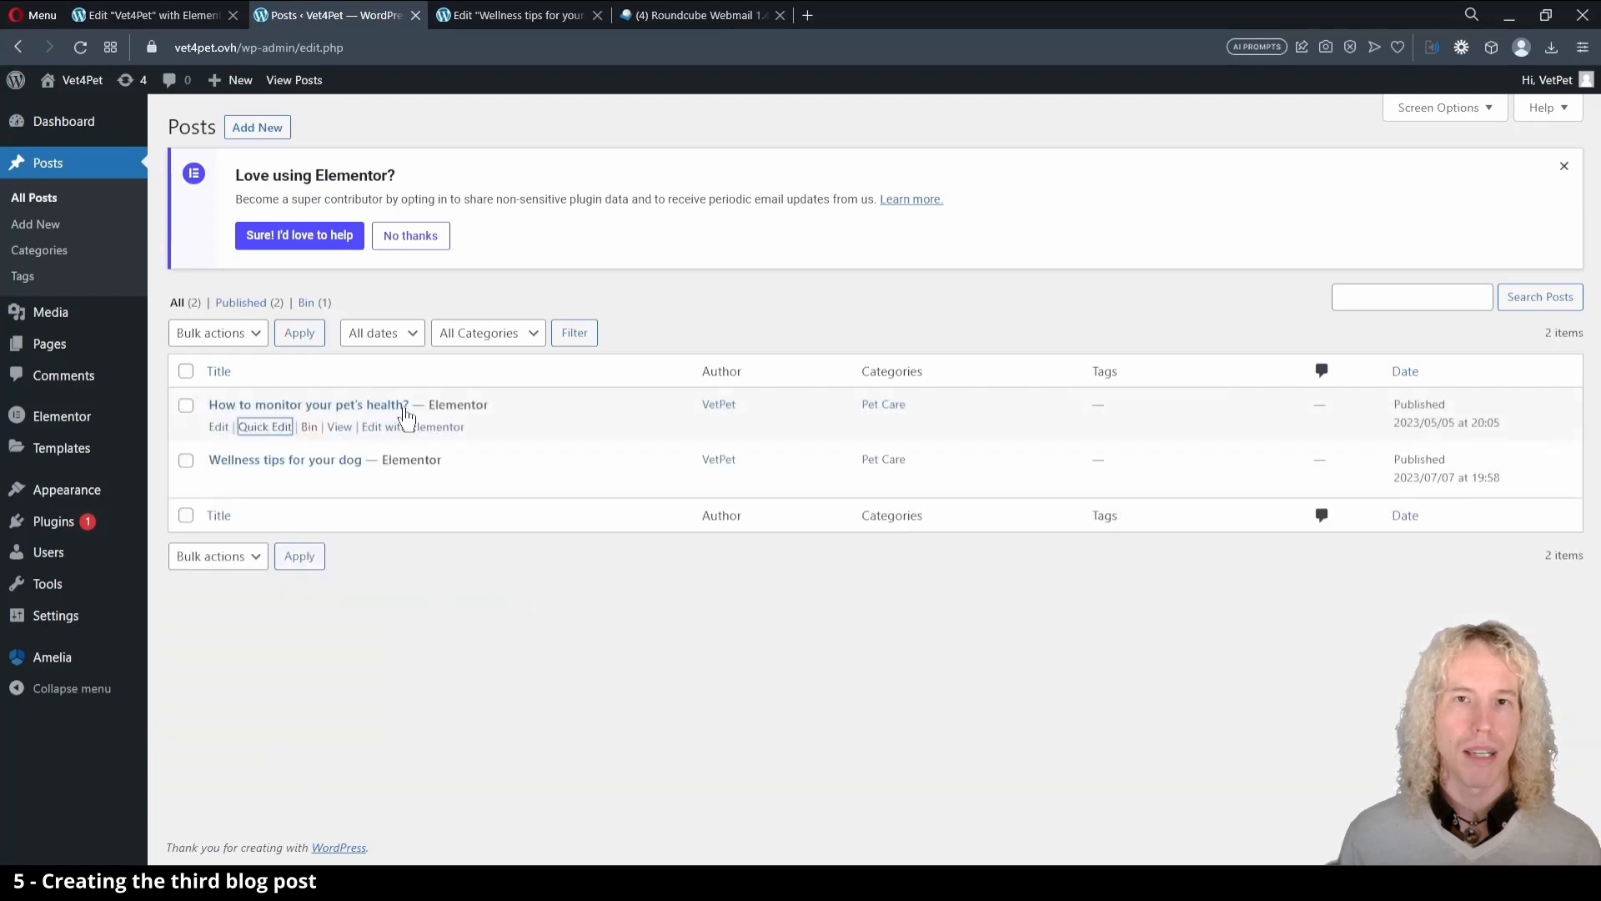
Create a new post titled "Dog and fireworks" and open it in Elementor.
{"action": "left_click", "coordinate": [491, 17]}
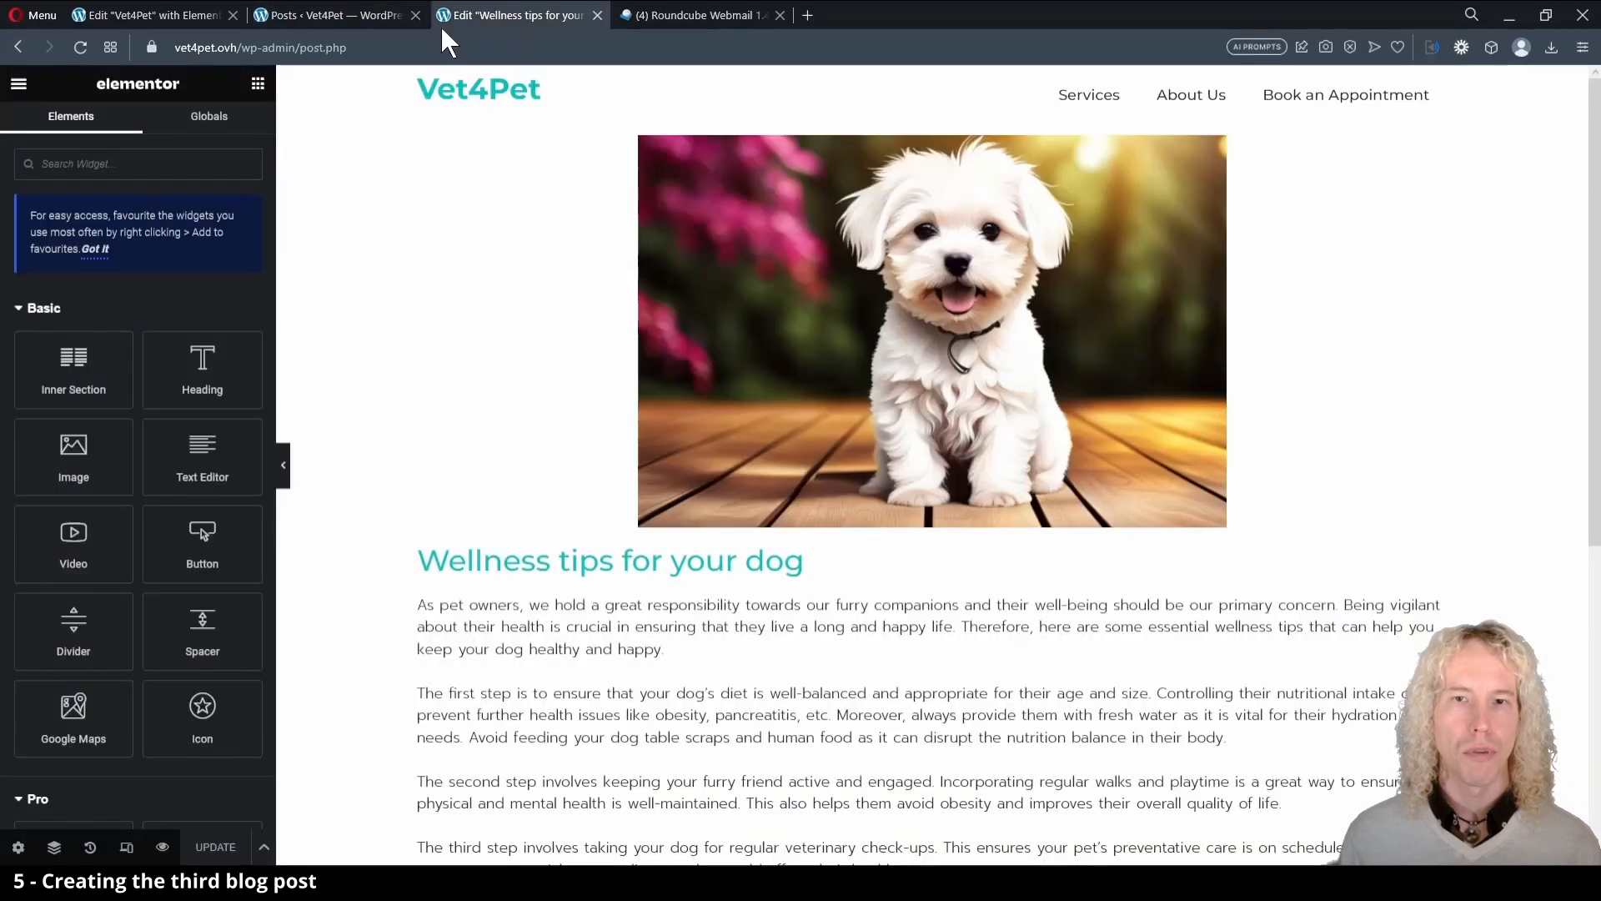
{"action": "left_click", "coordinate": [364, 15]}
{"action": "mouse_move", "coordinate": [238, 82]}
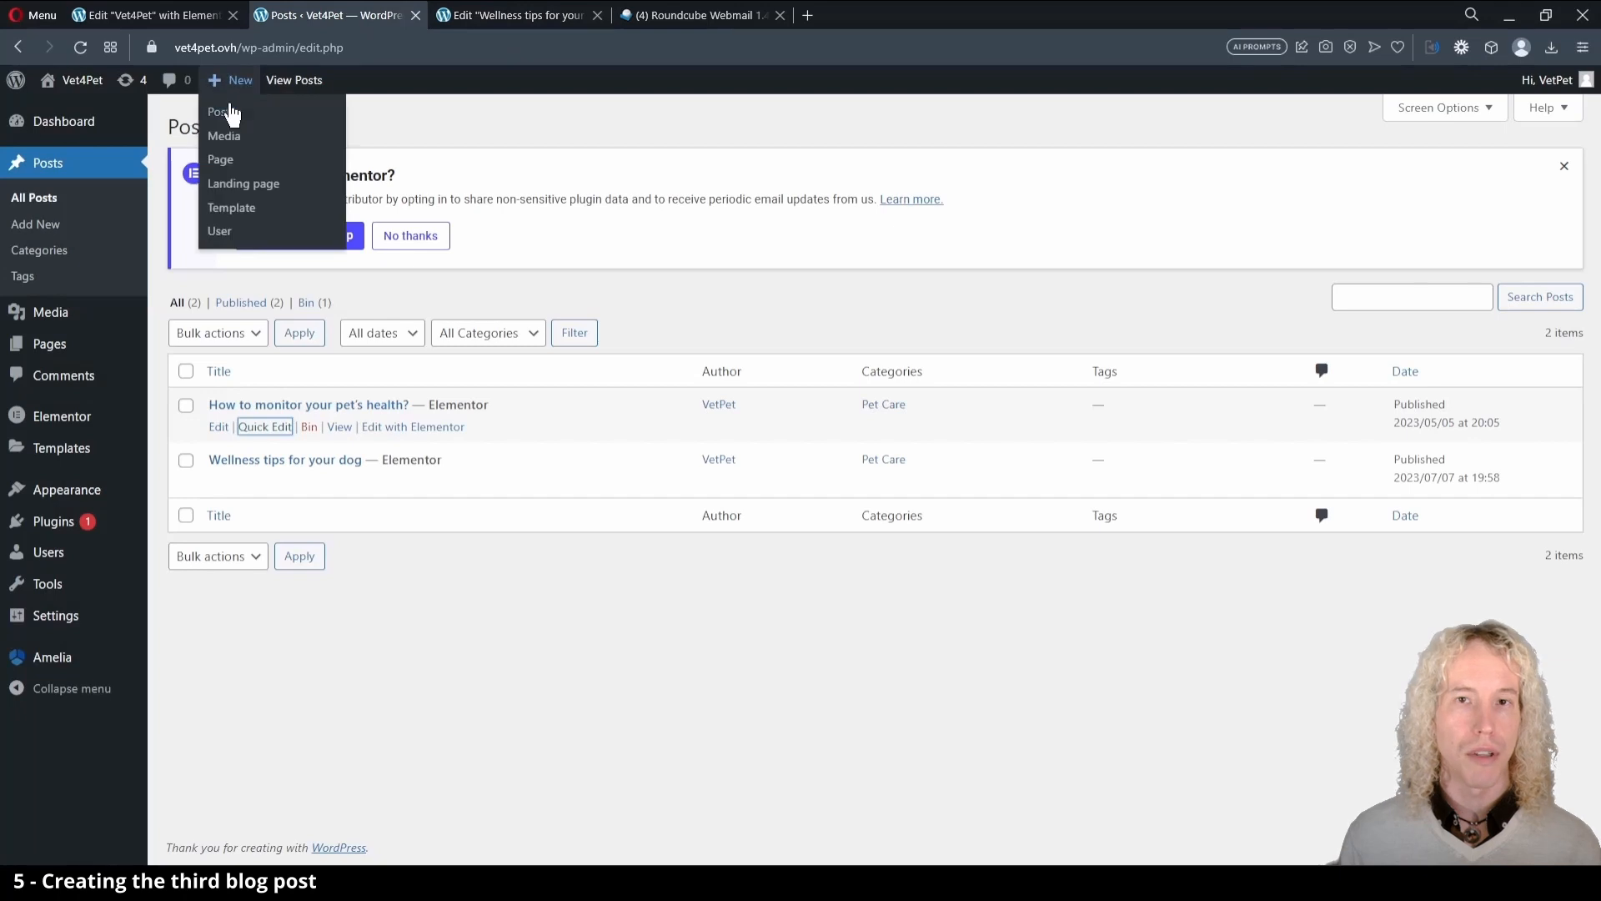
{"action": "left_click", "coordinate": [230, 116]}
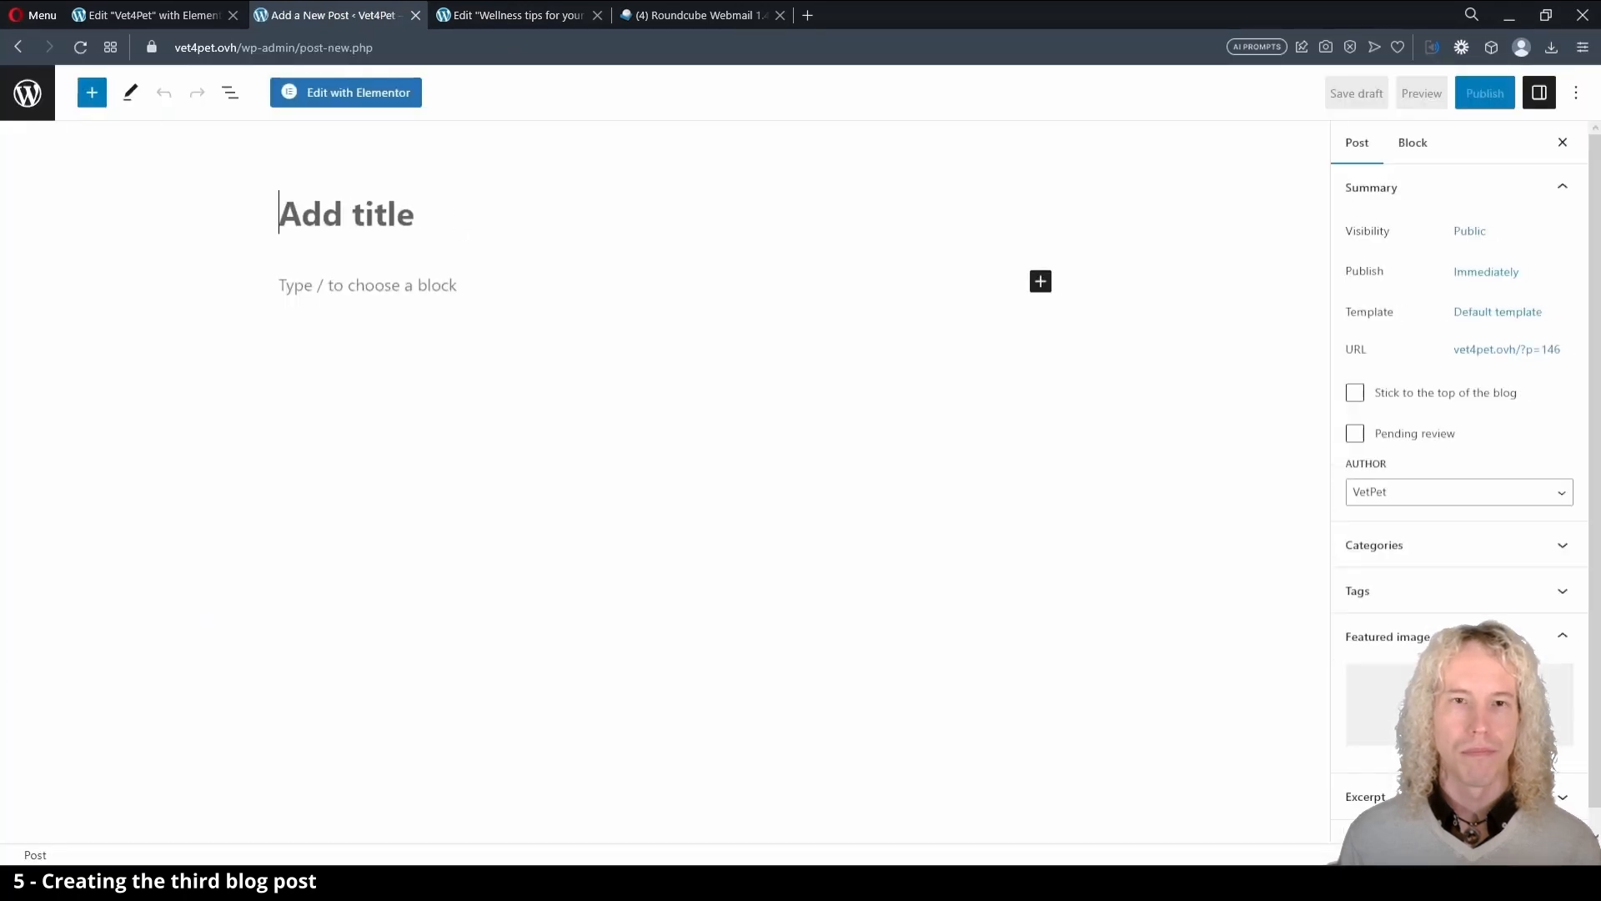
{"action": "type", "text": "Dog an"}
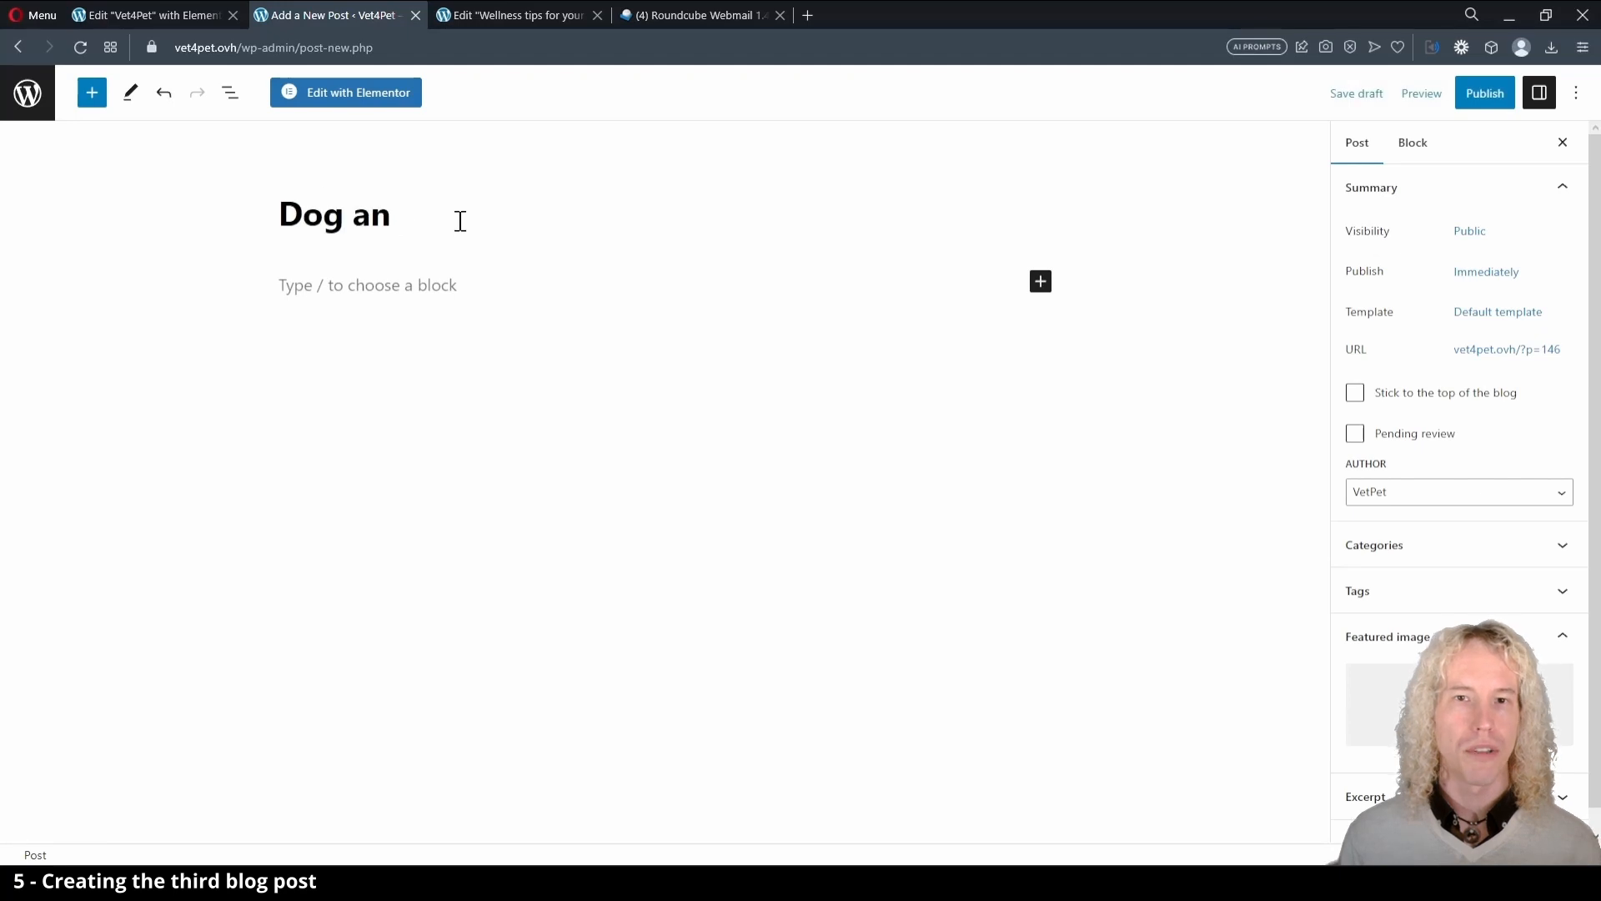
{"action": "type", "text": "d fireworks"}
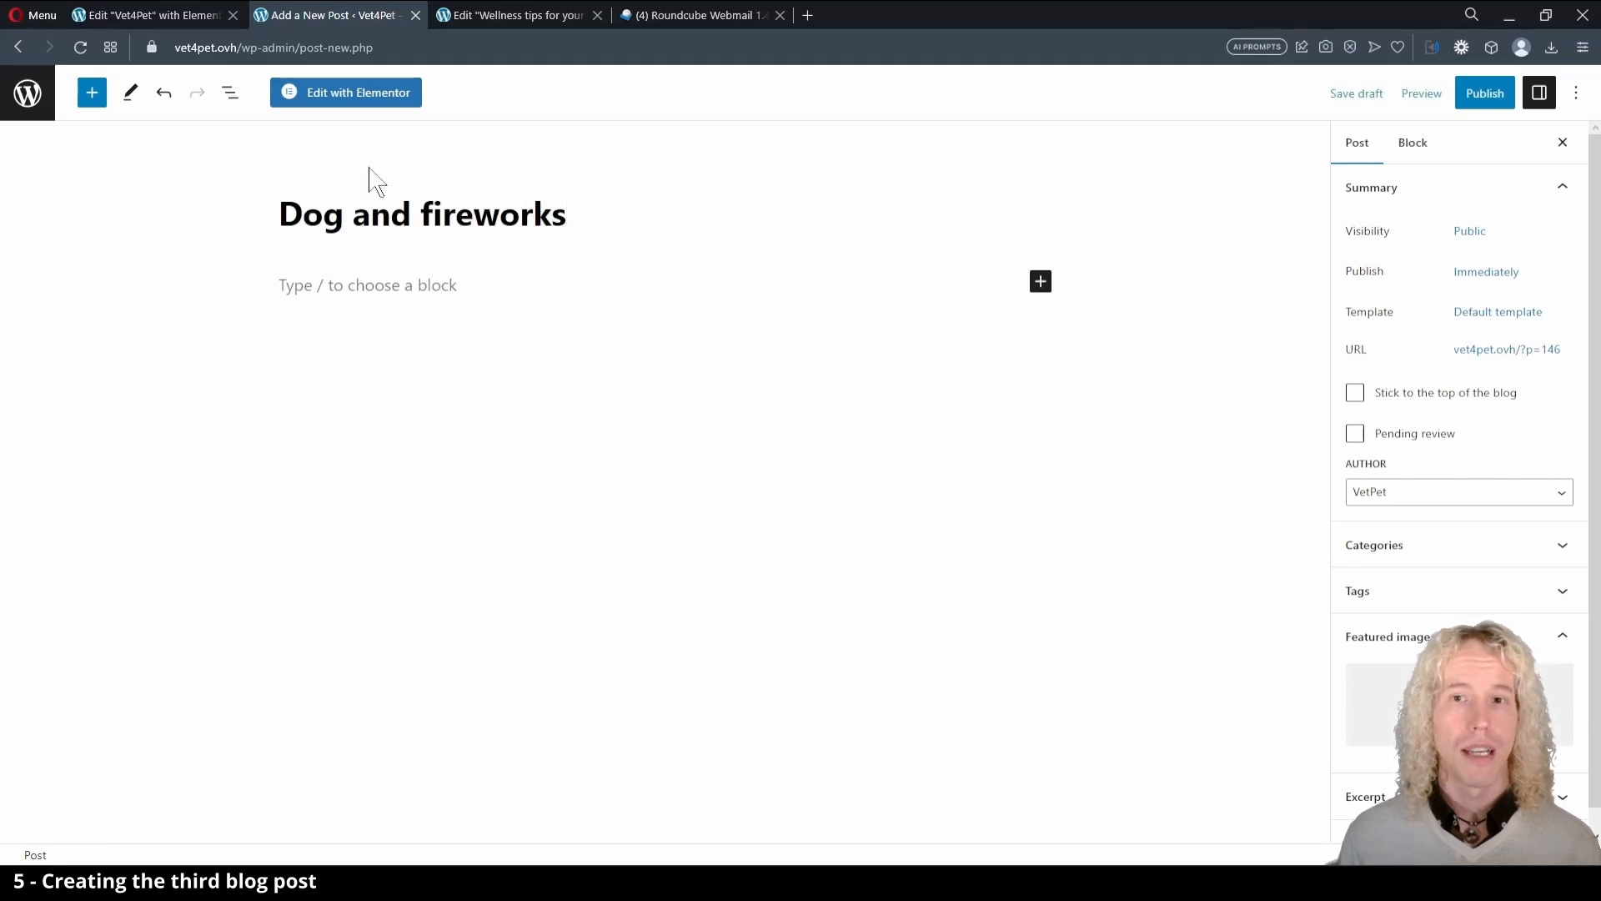
{"action": "left_click", "coordinate": [357, 98]}
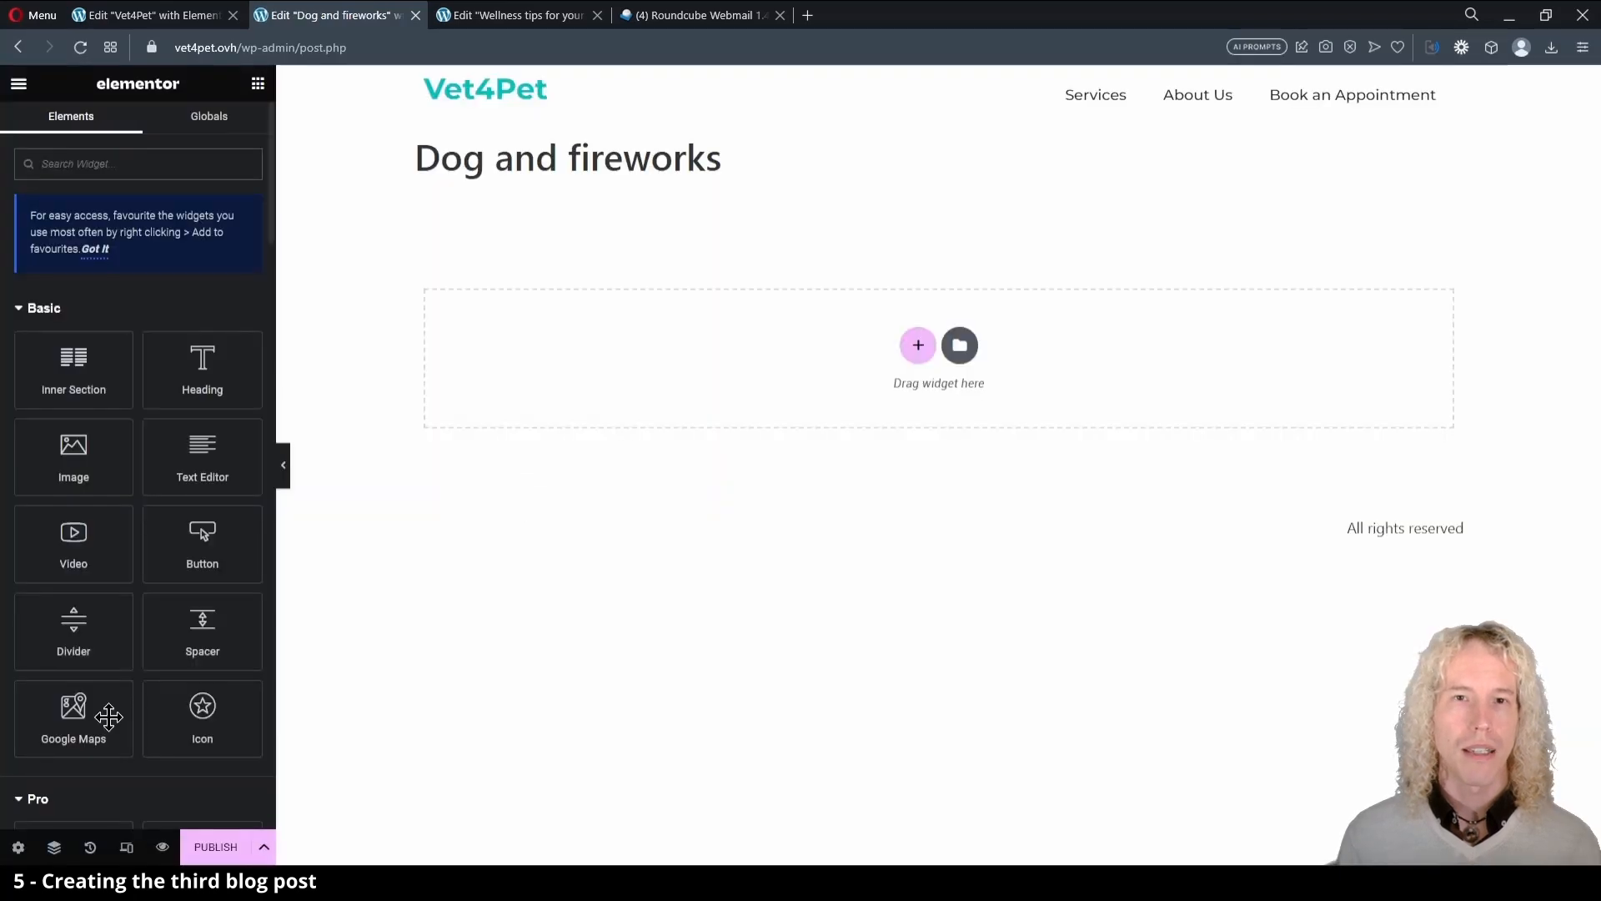
Hide the new post's title and copy the featured image section from the dog wellness post into it.
{"action": "left_click", "coordinate": [17, 846]}
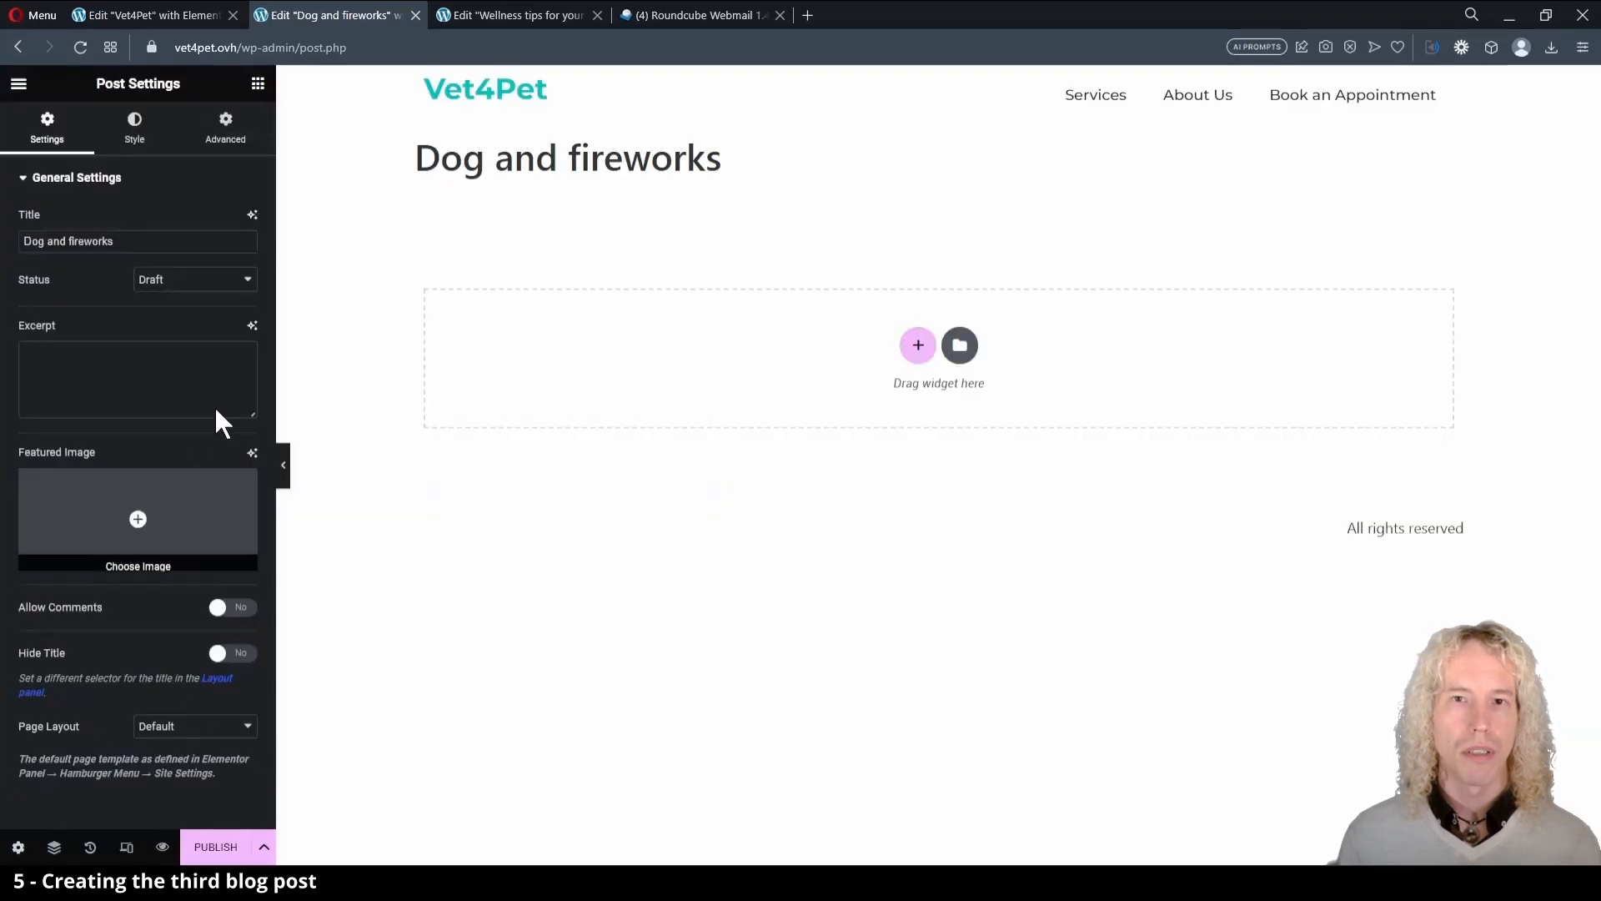
{"action": "left_click", "coordinate": [234, 652]}
{"action": "left_click", "coordinate": [505, 15]}
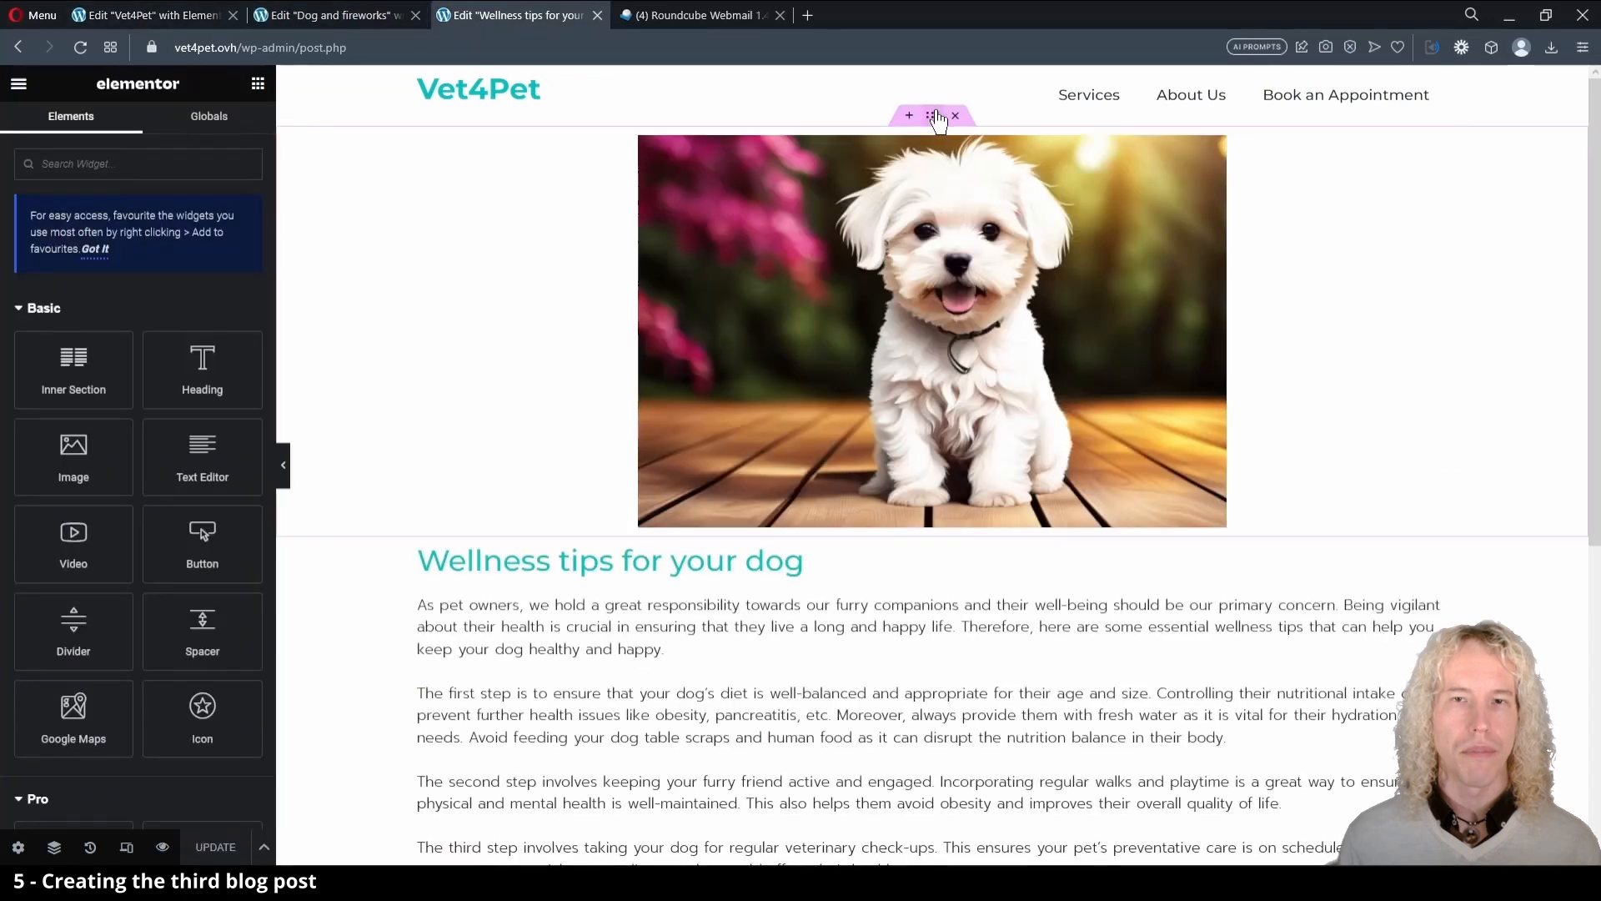
{"action": "right_click", "coordinate": [939, 121]}
{"action": "left_click", "coordinate": [965, 203]}
{"action": "left_click", "coordinate": [321, 15]}
{"action": "right_click", "coordinate": [663, 260]}
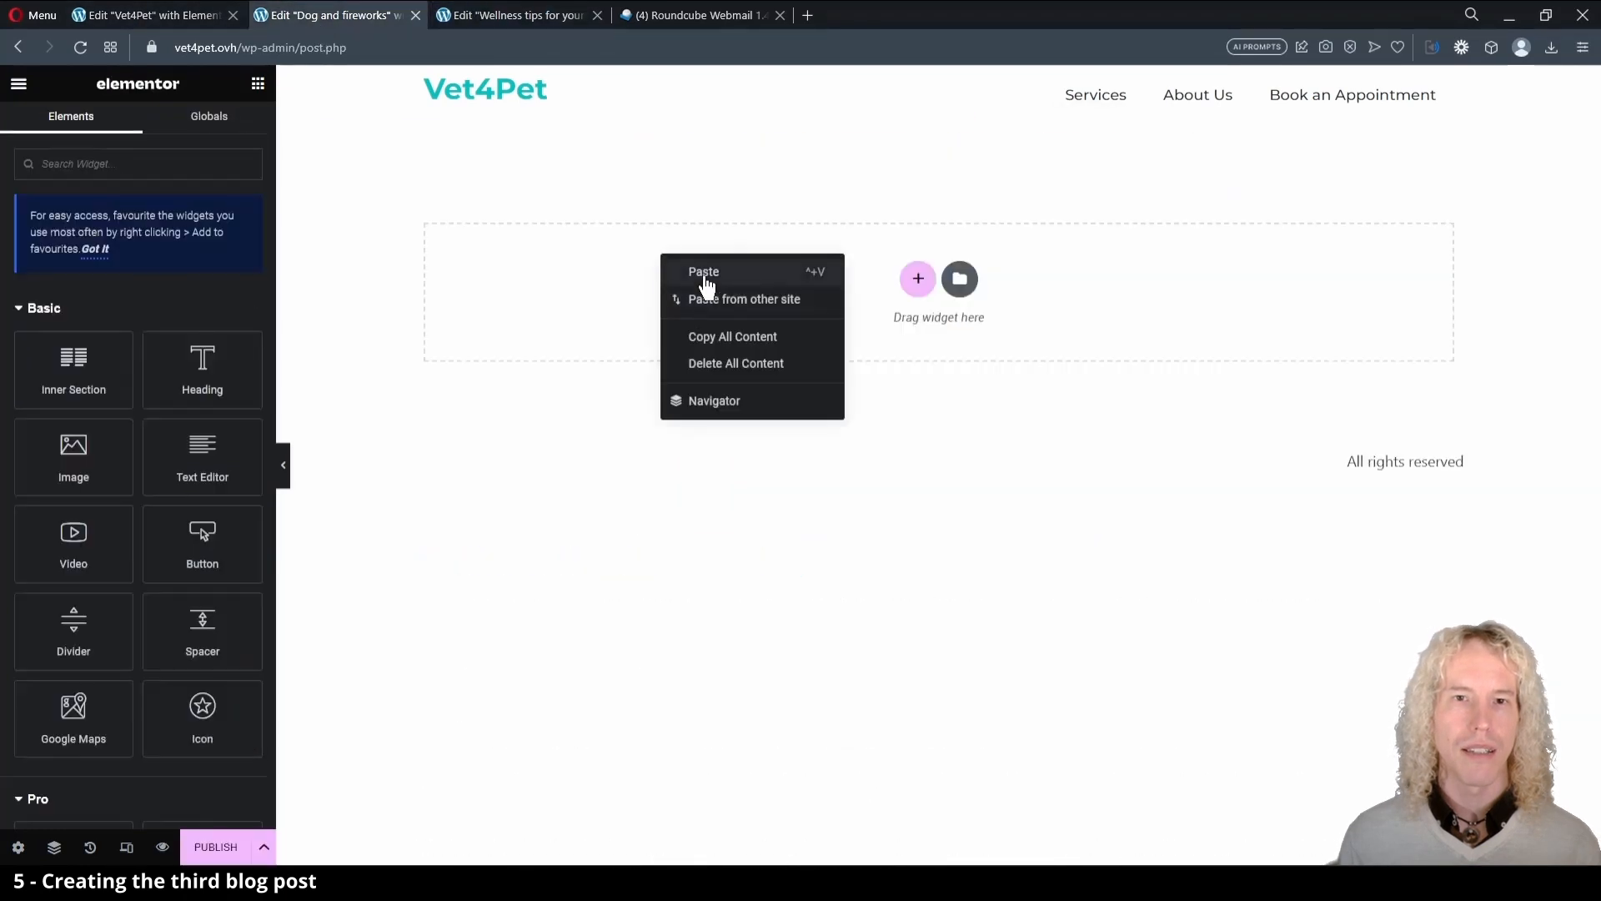
{"action": "left_click", "coordinate": [706, 277]}
Copy the wellness post's heading and text section below the image and change its heading to "Dog and Fireworks".
{"action": "left_click", "coordinate": [504, 15]}
{"action": "right_click", "coordinate": [934, 528]}
{"action": "left_click", "coordinate": [965, 614]}
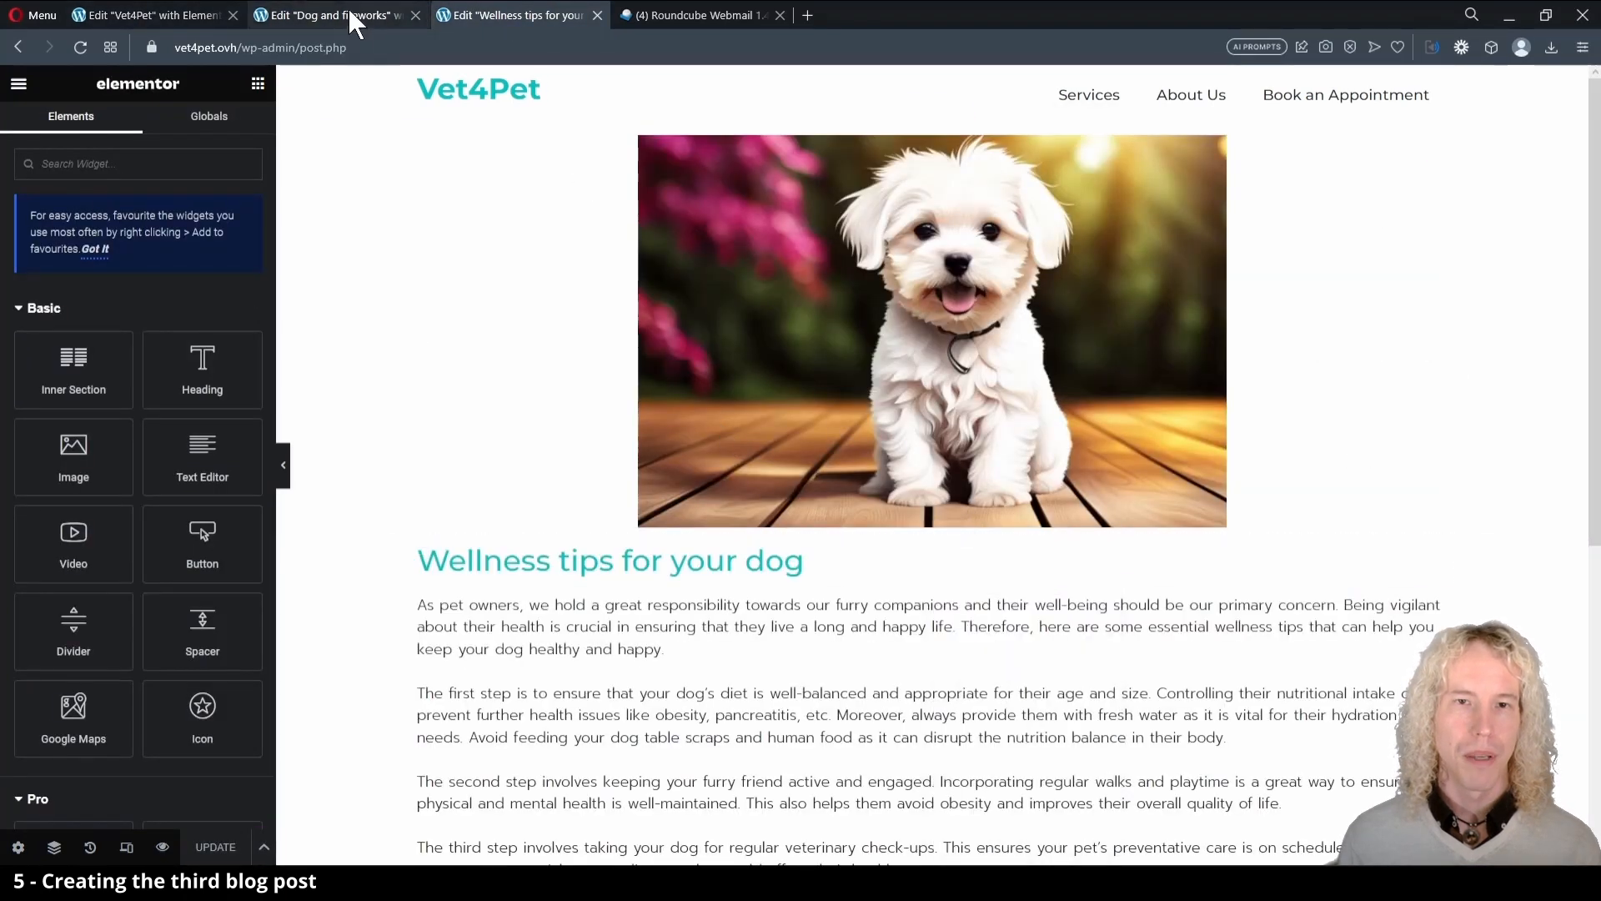
{"action": "left_click", "coordinate": [350, 15]}
{"action": "right_click", "coordinate": [613, 672]}
{"action": "left_click", "coordinate": [632, 679]}
{"action": "triple_click", "coordinate": [607, 559]}
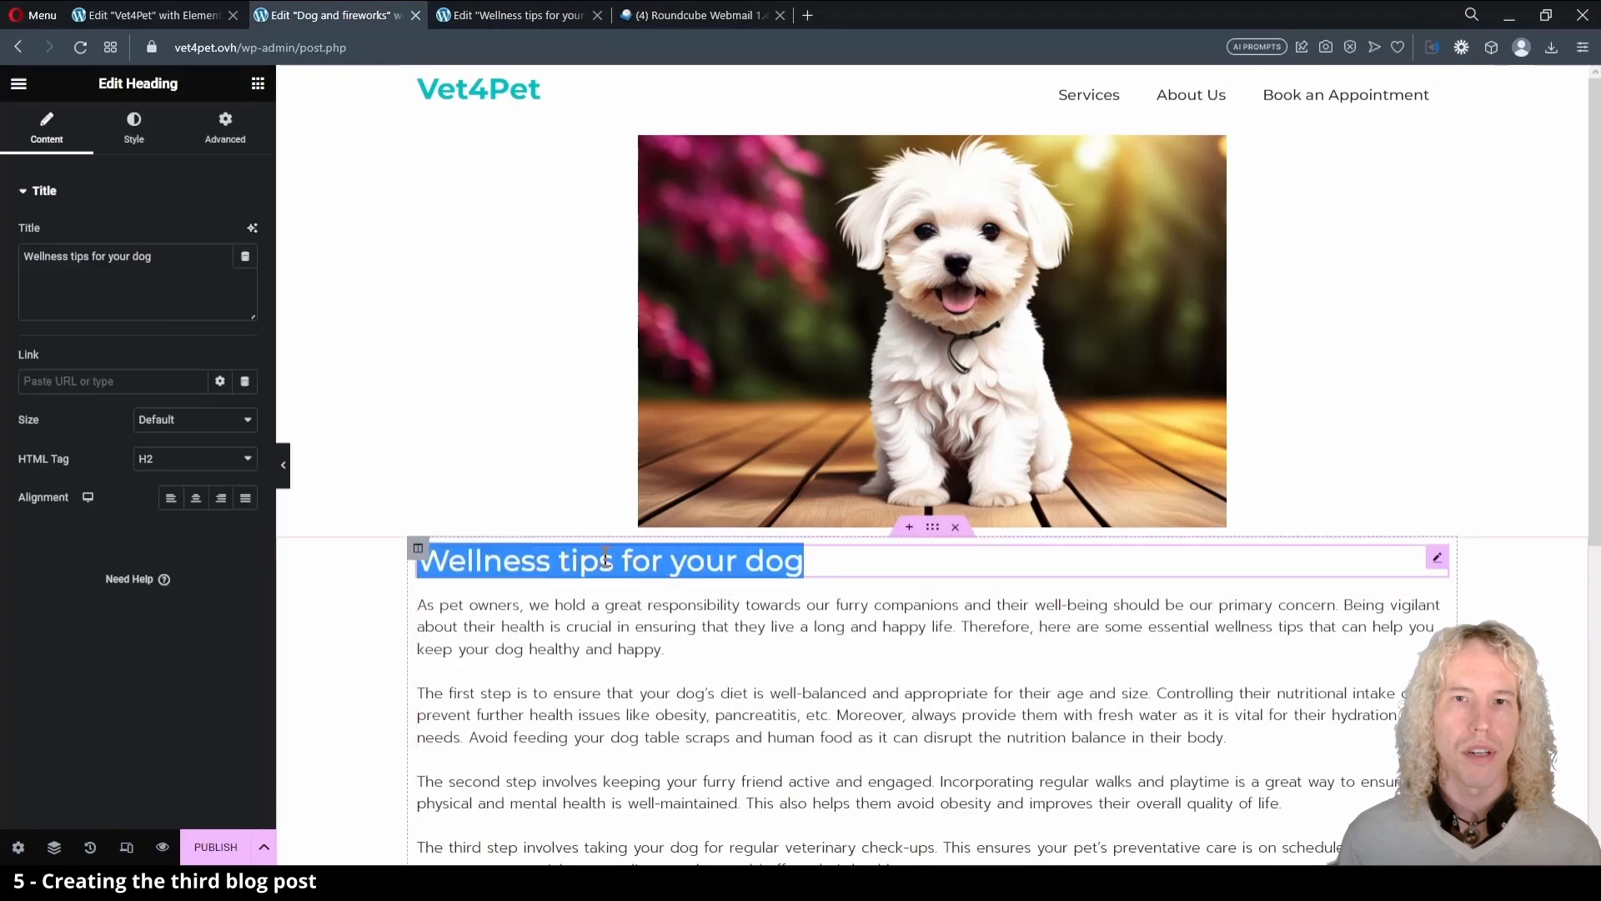
{"action": "type", "text": "Dog and Fireworks"}
Set up a Digital Art, Landscape (3:2) AI image with the prompt "Illustration of a Scared Dog seeing fireworks from the window, intricate details, high quality, 4k".
{"action": "left_click", "coordinate": [834, 375]}
{"action": "left_click", "coordinate": [252, 228]}
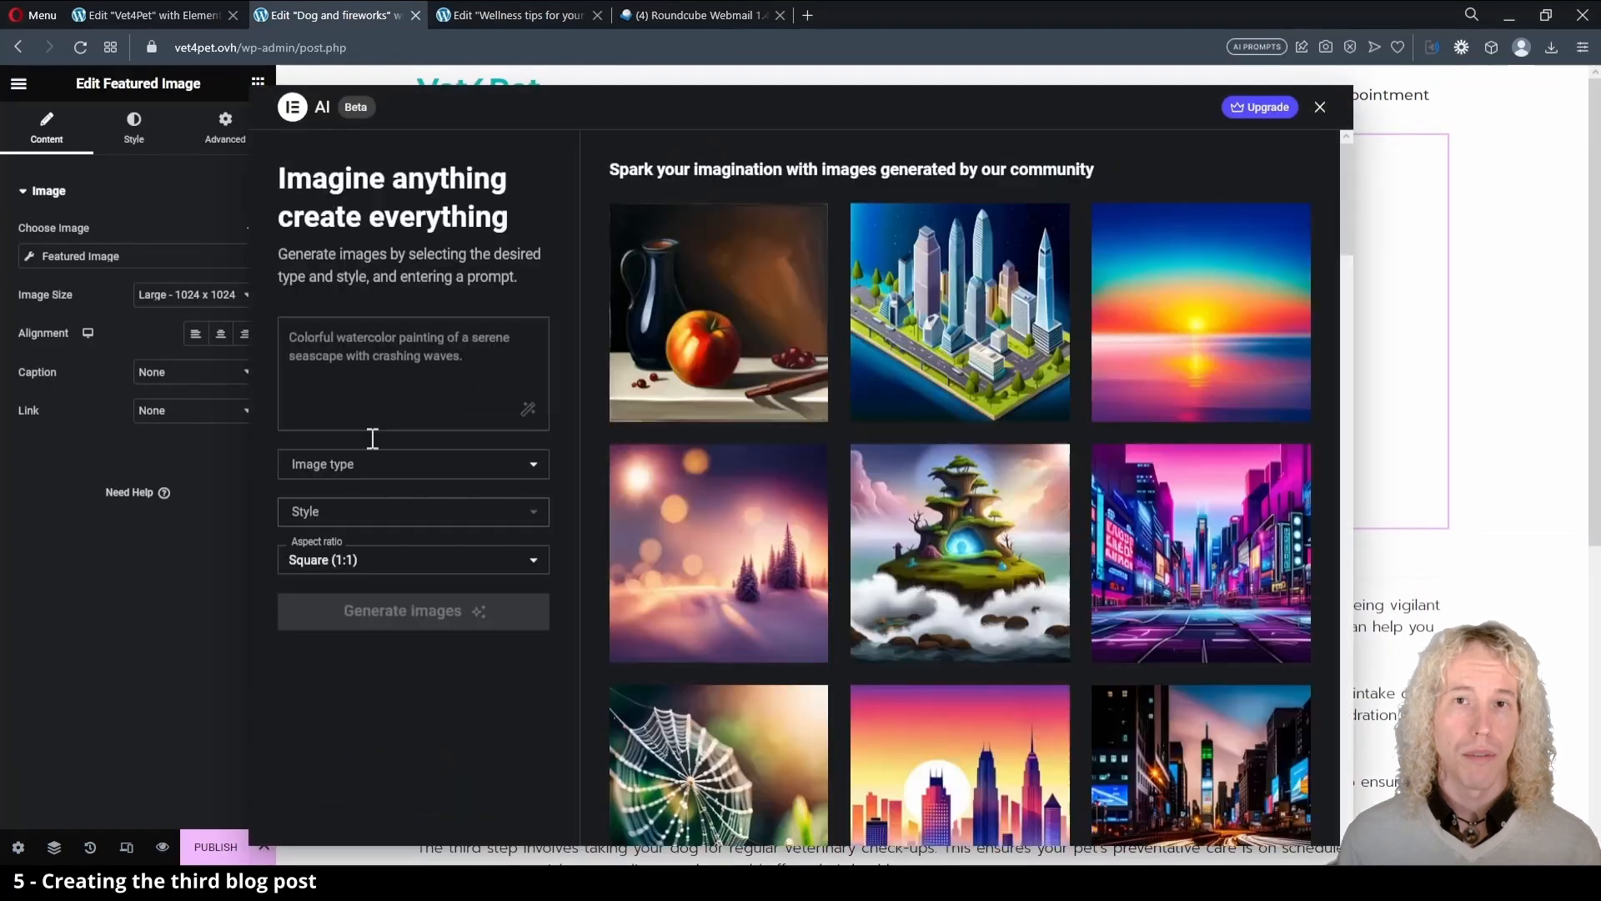
{"action": "left_click", "coordinate": [422, 389]}
{"action": "type", "text": "Illustration of a Scared Dog seeing fireworks from the window"}
{"action": "left_click", "coordinate": [413, 464]}
{"action": "left_click", "coordinate": [350, 639]}
{"action": "left_click", "coordinate": [413, 560]}
{"action": "left_click", "coordinate": [350, 633]}
{"action": "left_click", "coordinate": [507, 370]}
{"action": "type", "text": ", intricate details, high quality, 4k"}
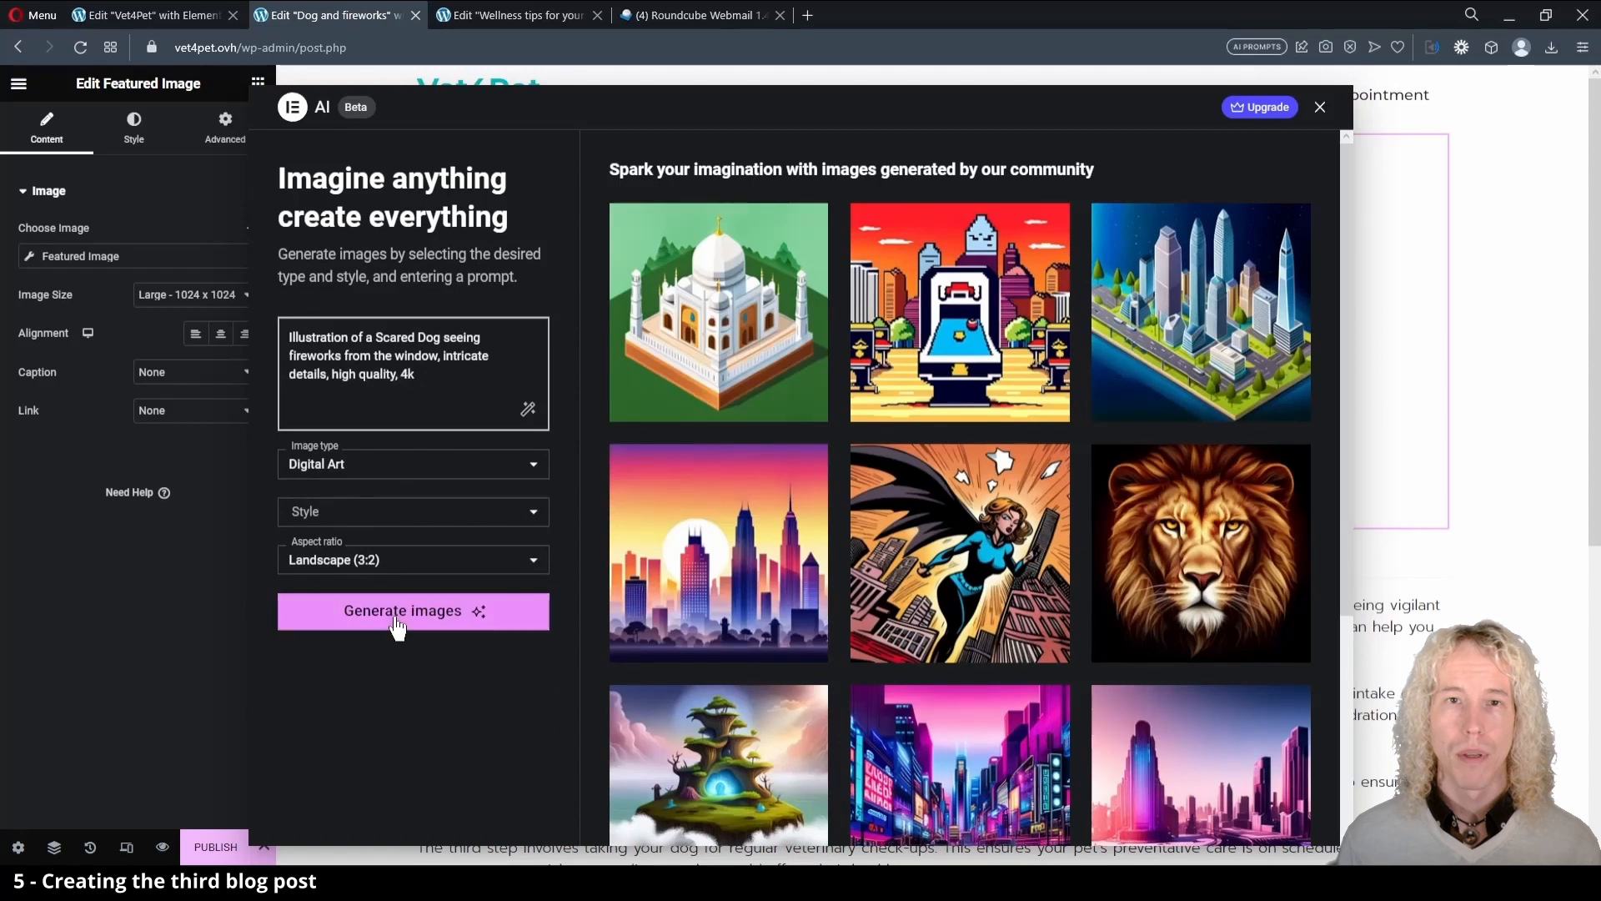
Generate the fireworks images and use the first one, the dog in front of the dark red curtain.
{"action": "left_click", "coordinate": [398, 611]}
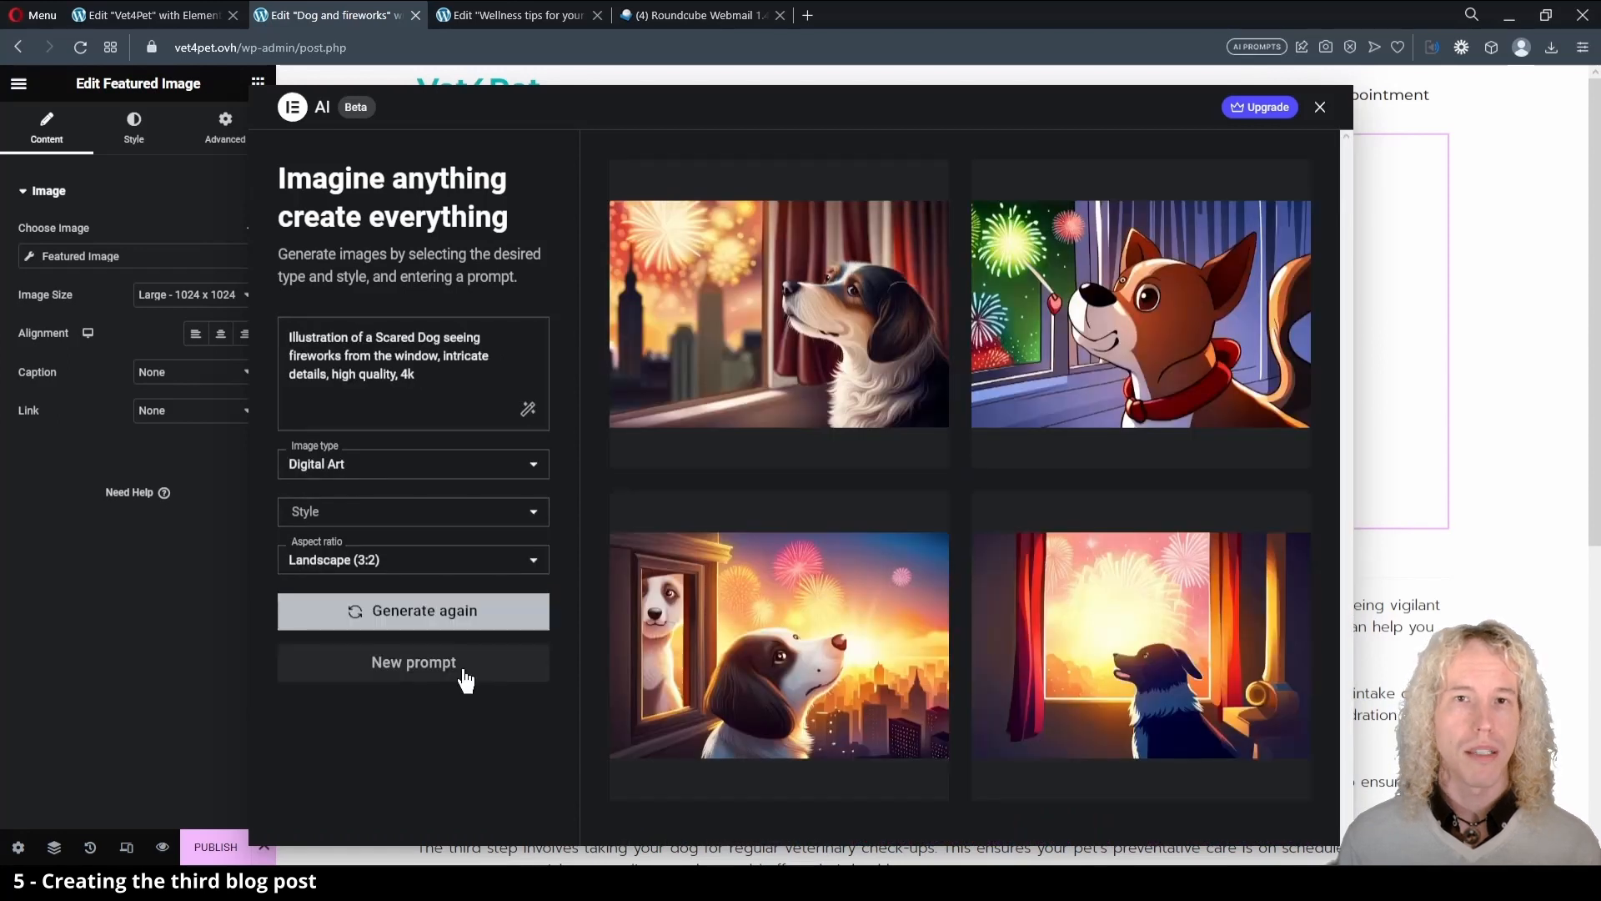
{"action": "mouse_move", "coordinate": [709, 436]}
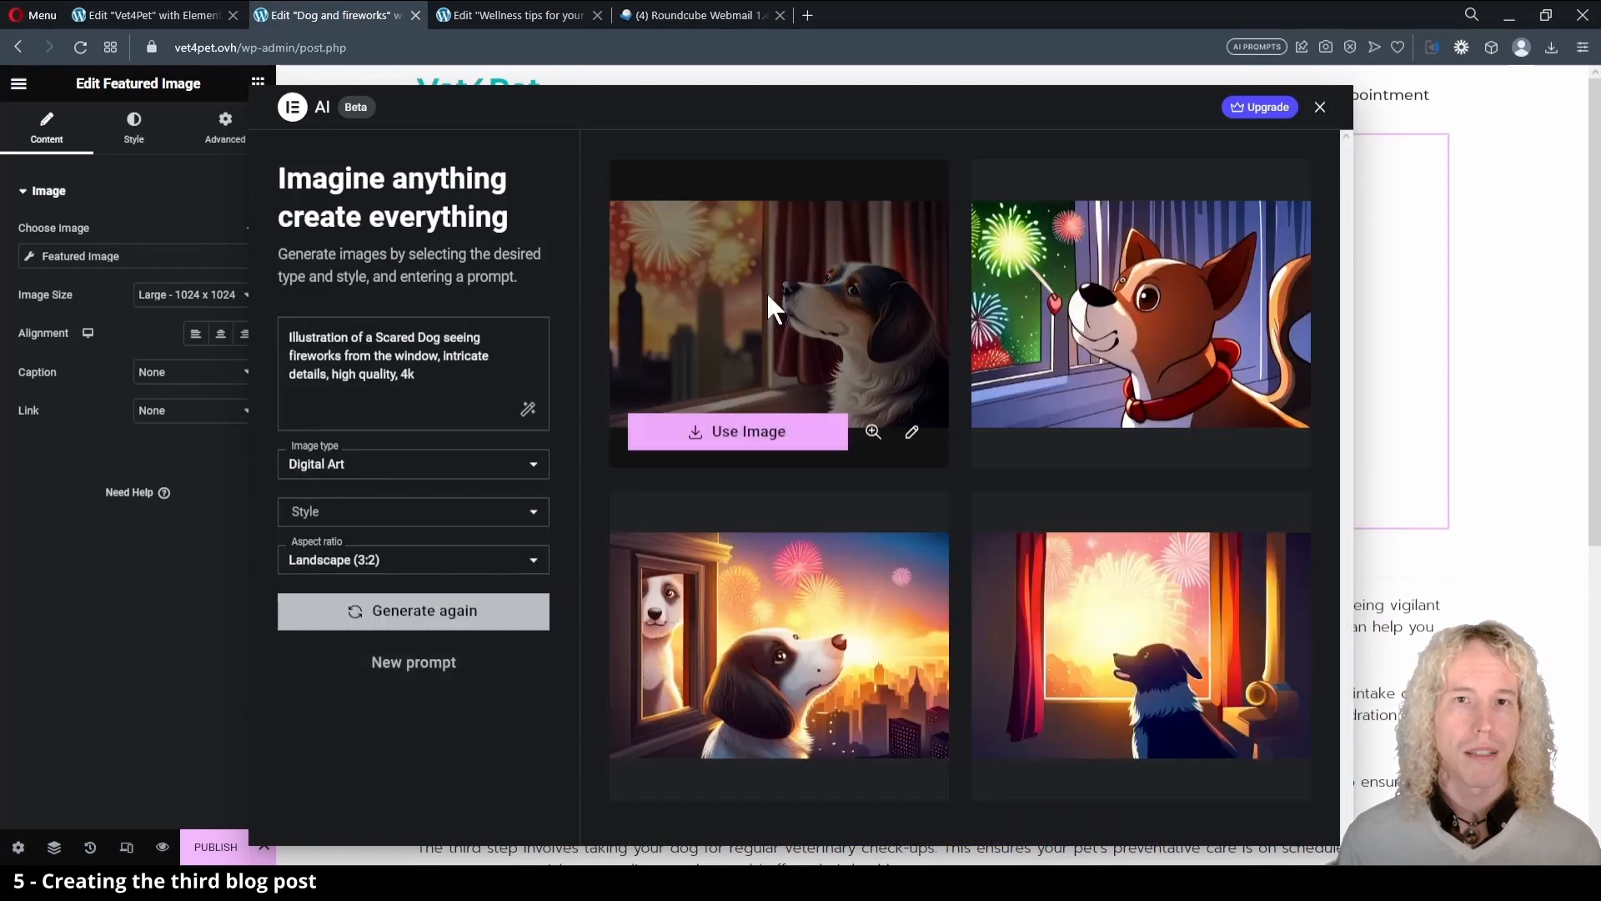
{"action": "left_click", "coordinate": [709, 433]}
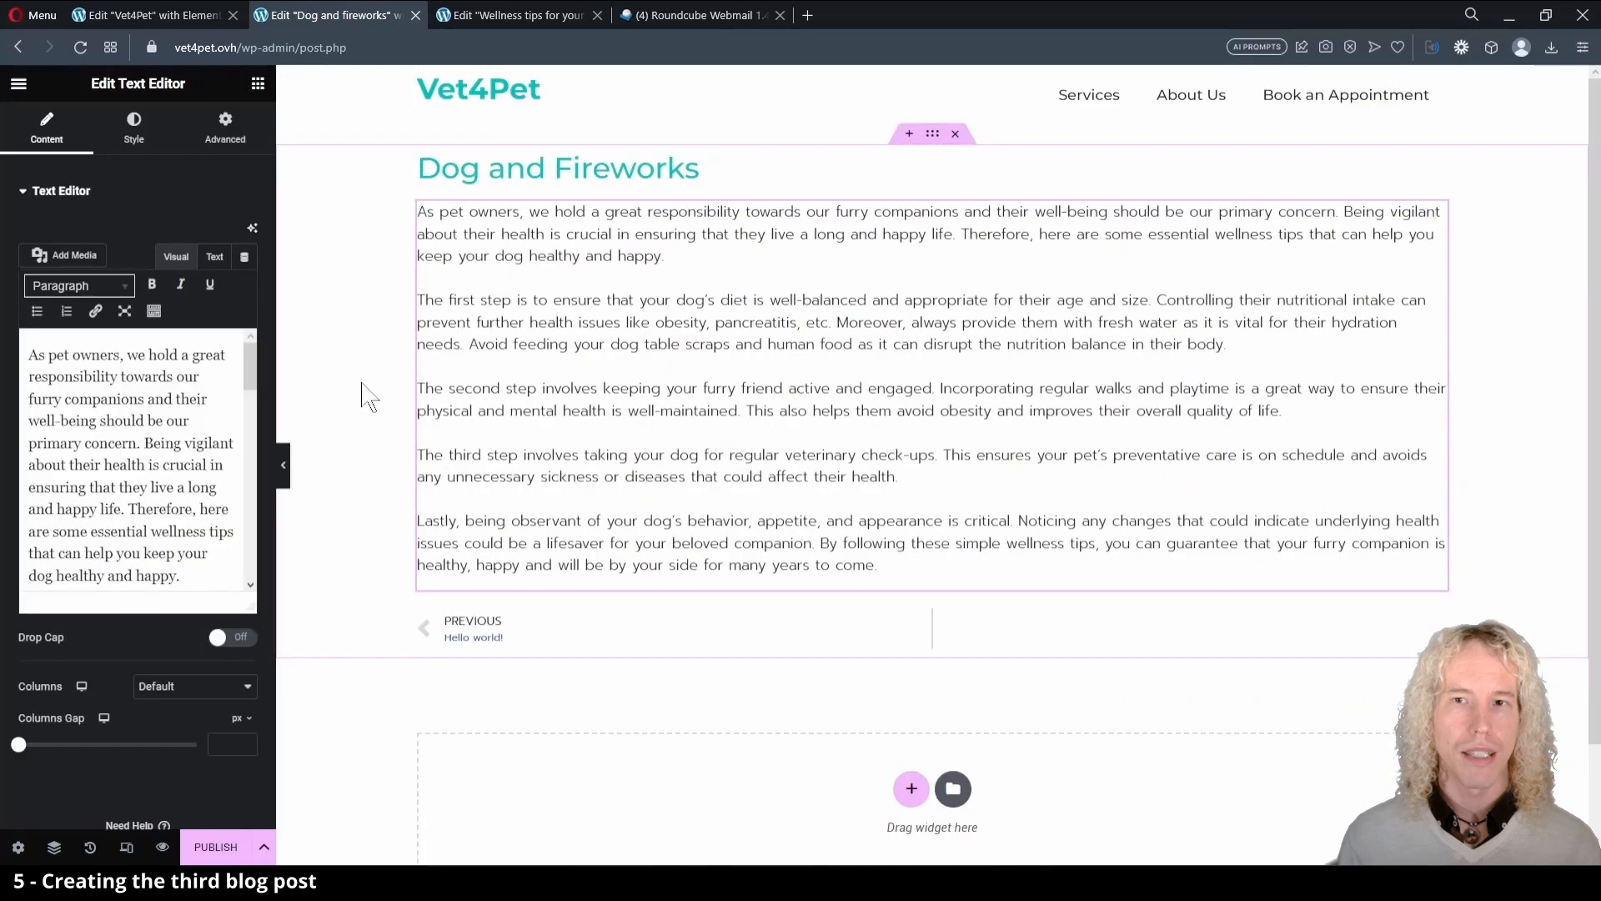
Replace the post's body text with AI text from the prompt "Write a blog post about how dog owners should treat their dogs during fireworks".
{"action": "left_click", "coordinate": [251, 228]}
{"action": "scroll", "coordinate": [794, 698], "scroll_direction": "down", "scroll_amount": 3}
{"action": "left_click", "coordinate": [846, 747]}
{"action": "left_click", "coordinate": [748, 292]}
{"action": "type", "text": "Write a blog post about how dog owners should treat their dogs during fireworks"}
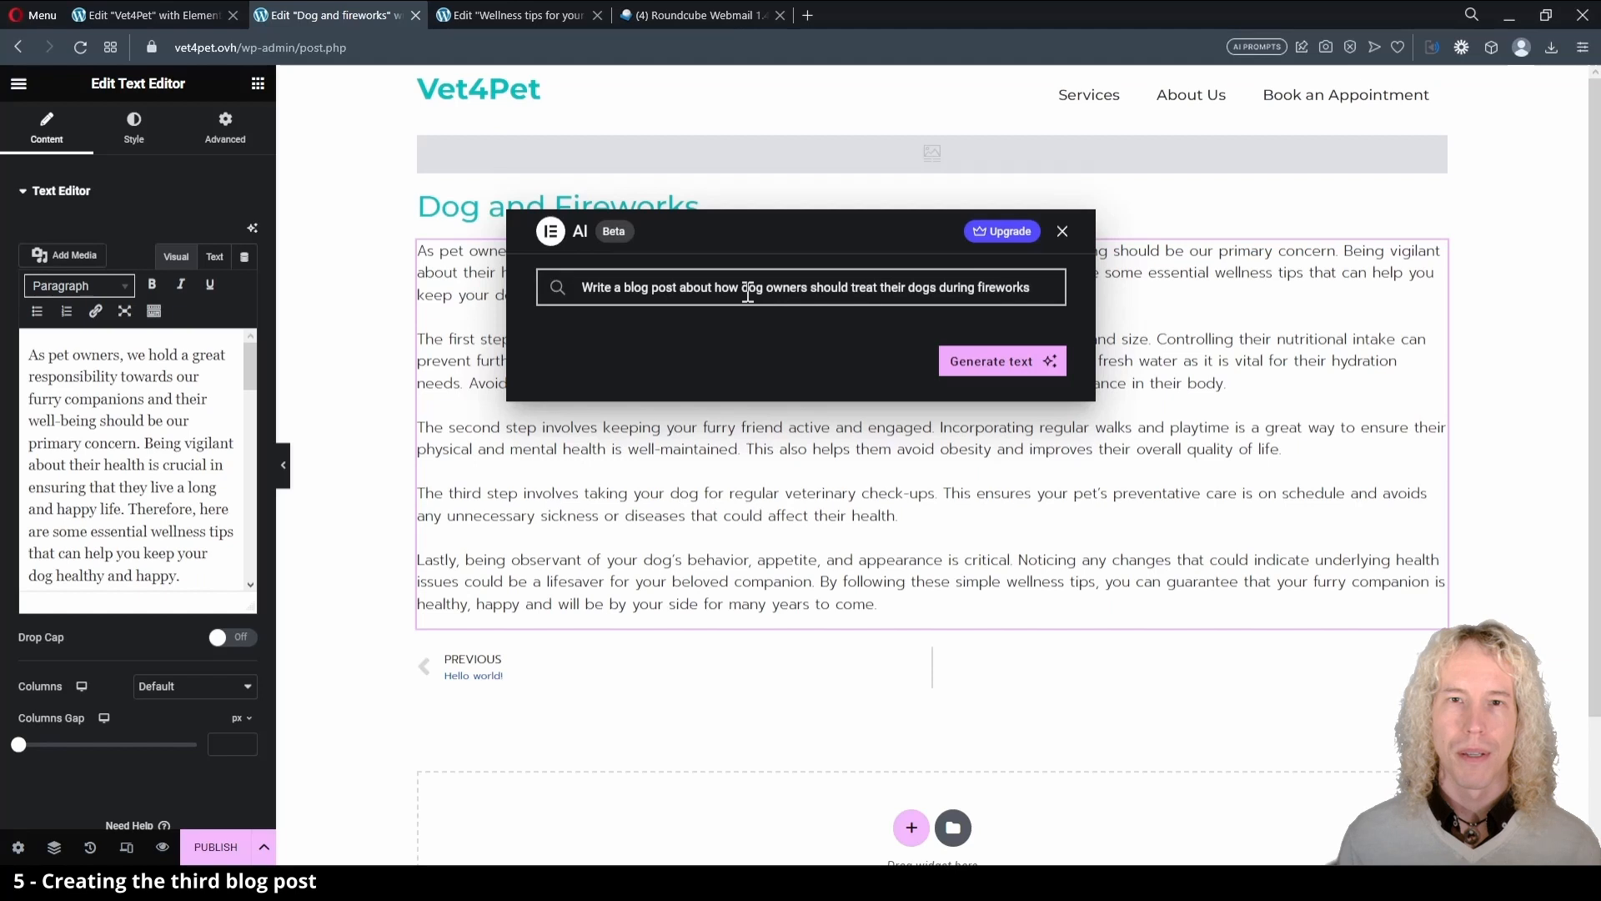
{"action": "left_click", "coordinate": [1003, 363]}
{"action": "left_click", "coordinate": [906, 433]}
{"action": "key", "text": "ctrl+a"}
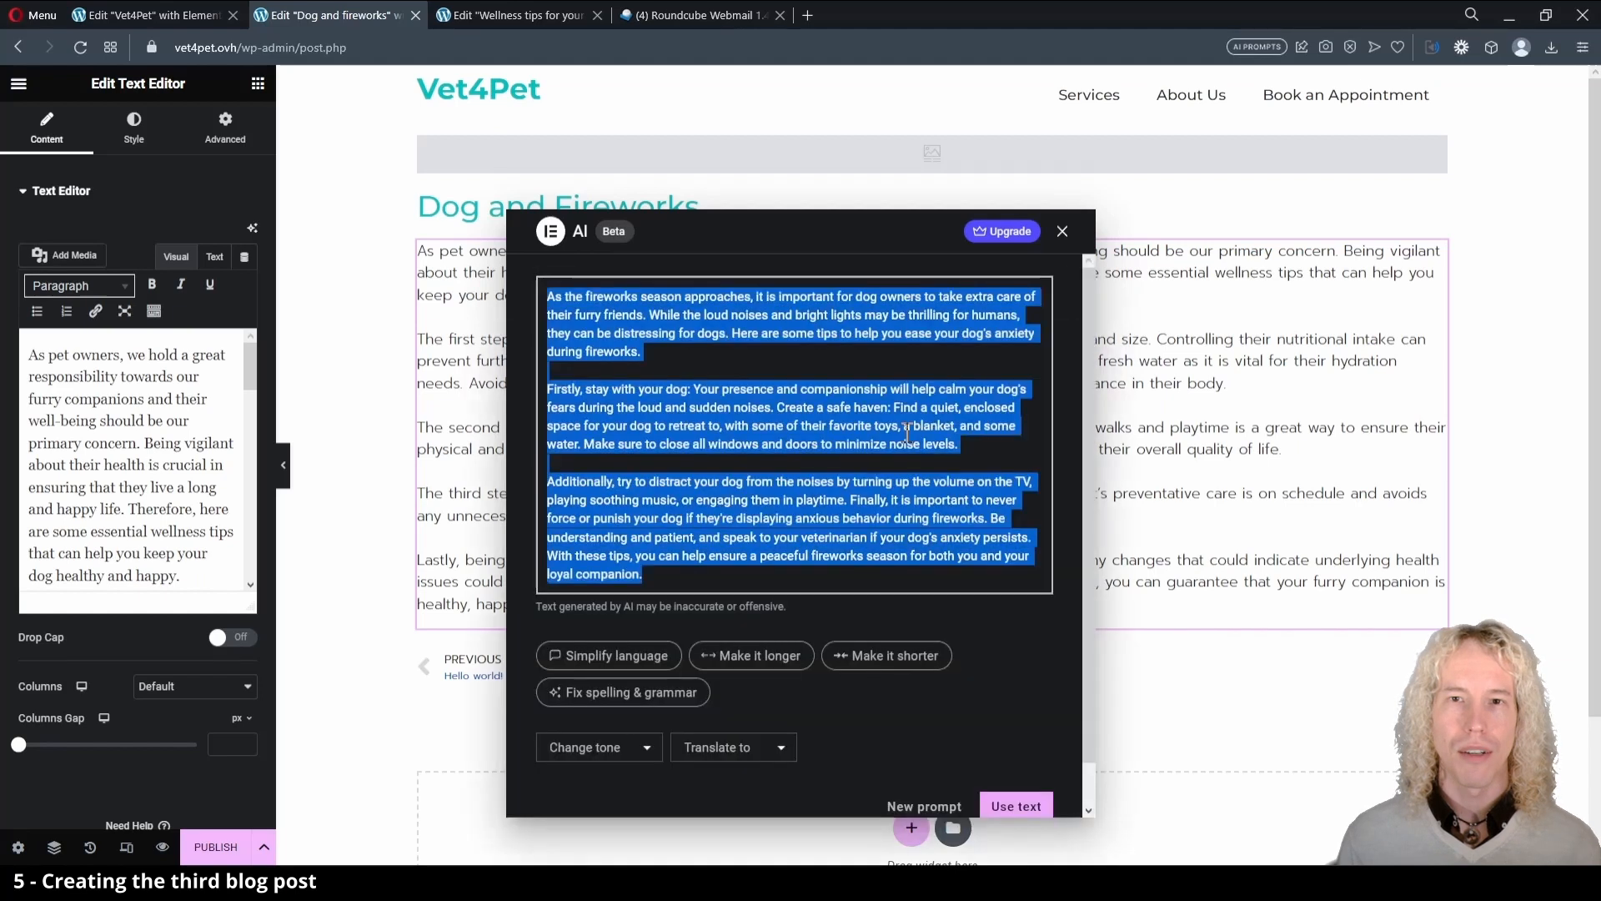
{"action": "scroll", "coordinate": [906, 433], "scroll_direction": "down", "scroll_amount": 2}
{"action": "left_click", "coordinate": [1007, 761]}
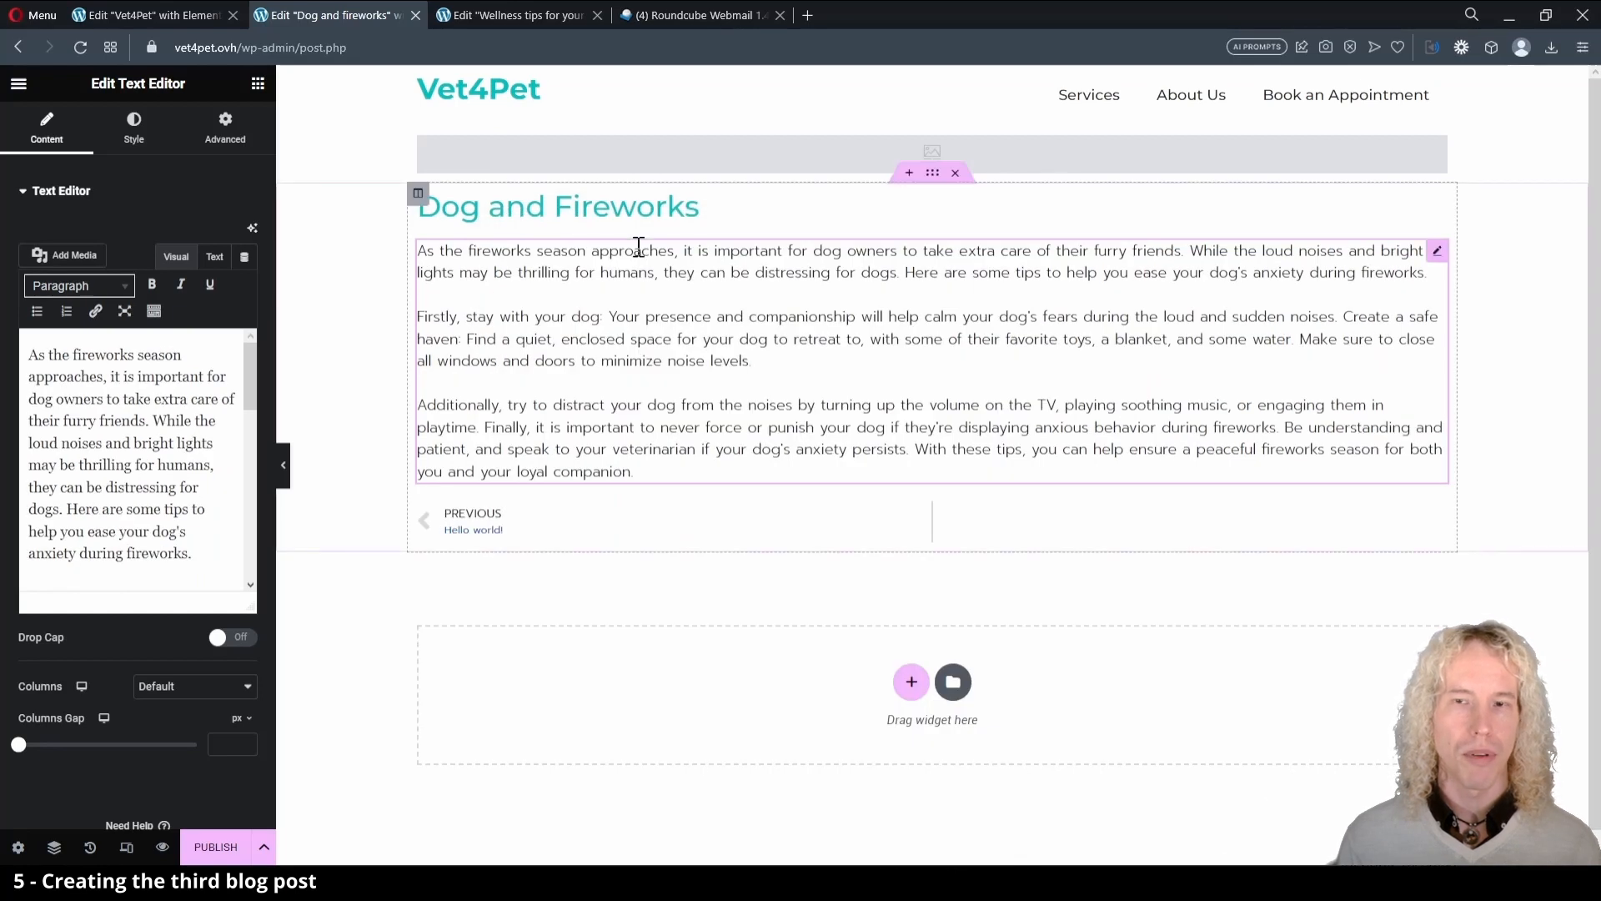
Publish the "Dog and fireworks" post and exit Elementor to the WordPress post editor.
{"action": "left_click", "coordinate": [216, 847]}
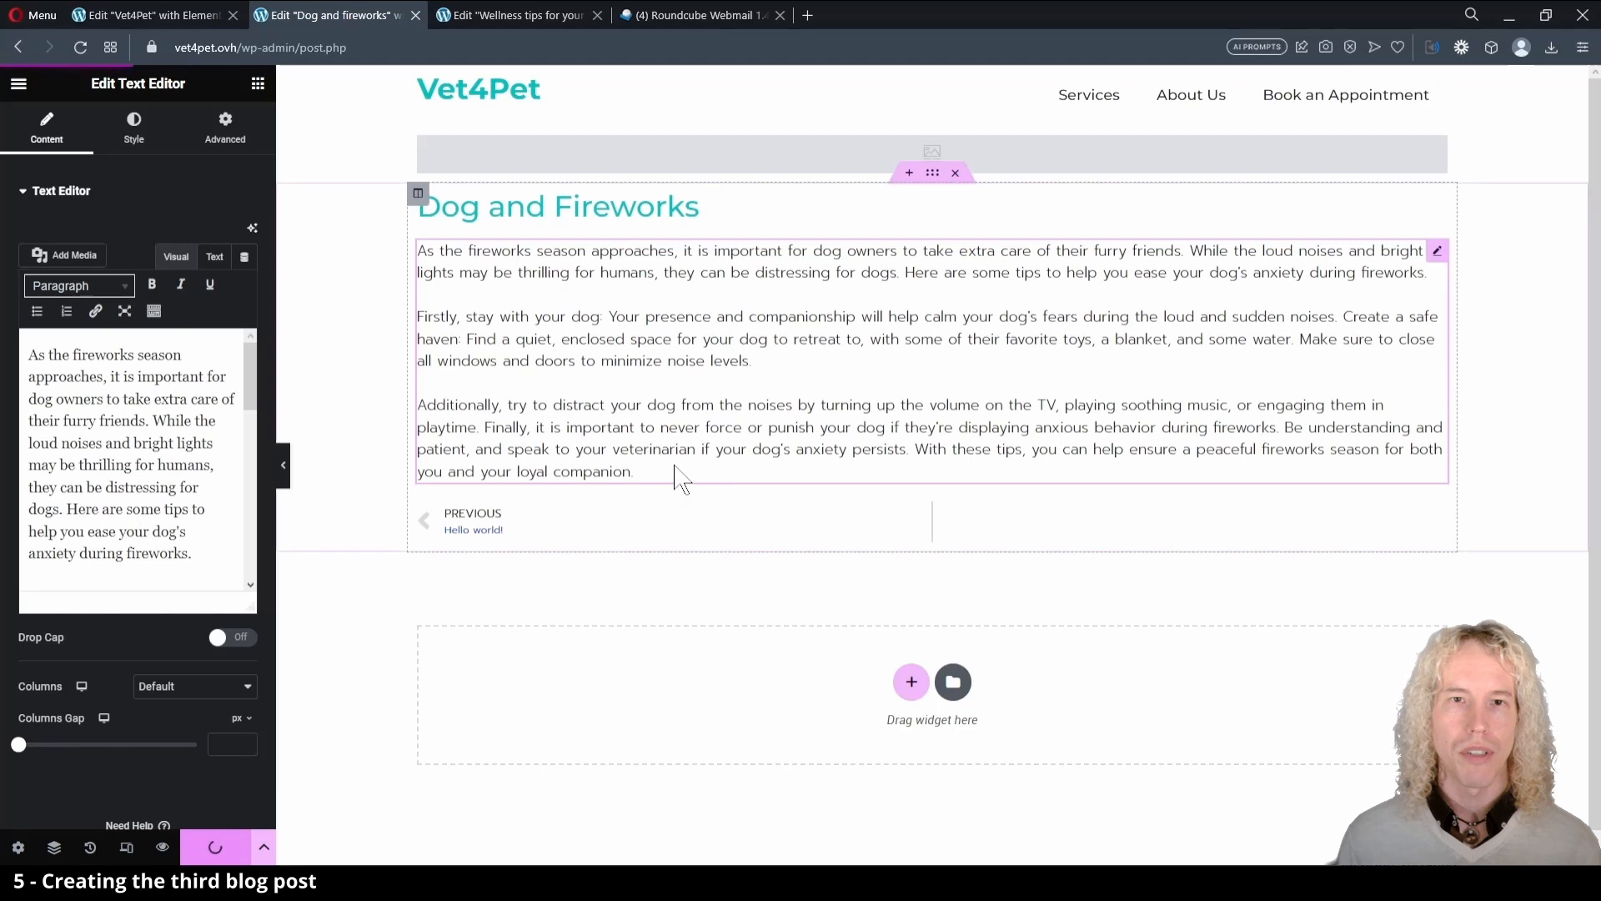
{"action": "left_click", "coordinate": [19, 84]}
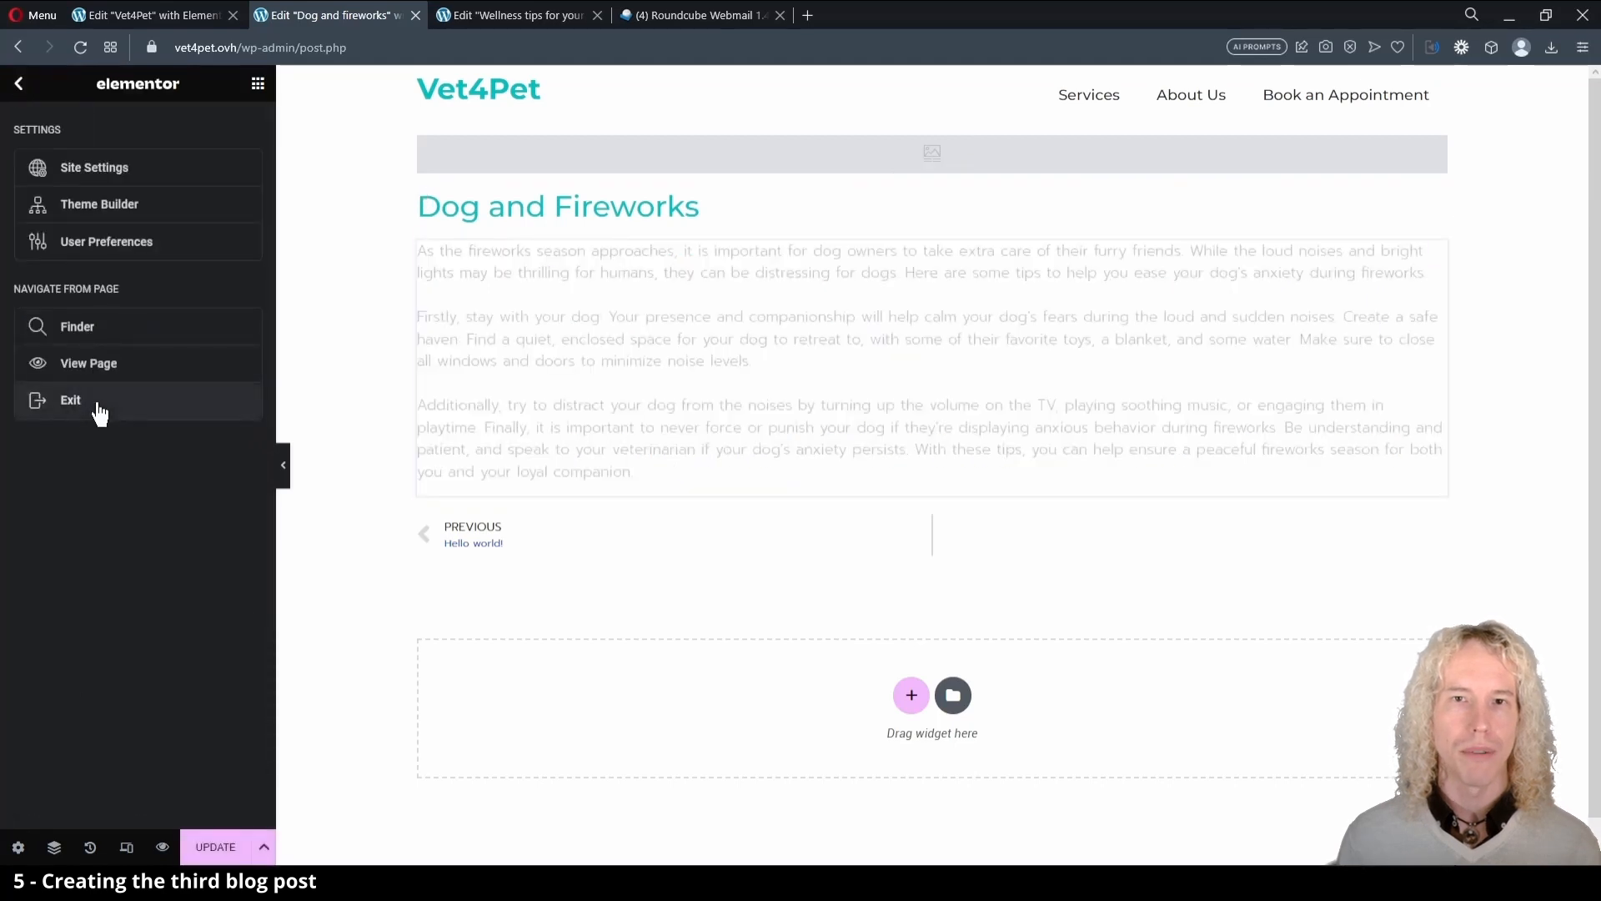
{"action": "left_click", "coordinate": [70, 399]}
{"action": "left_click", "coordinate": [219, 427]}
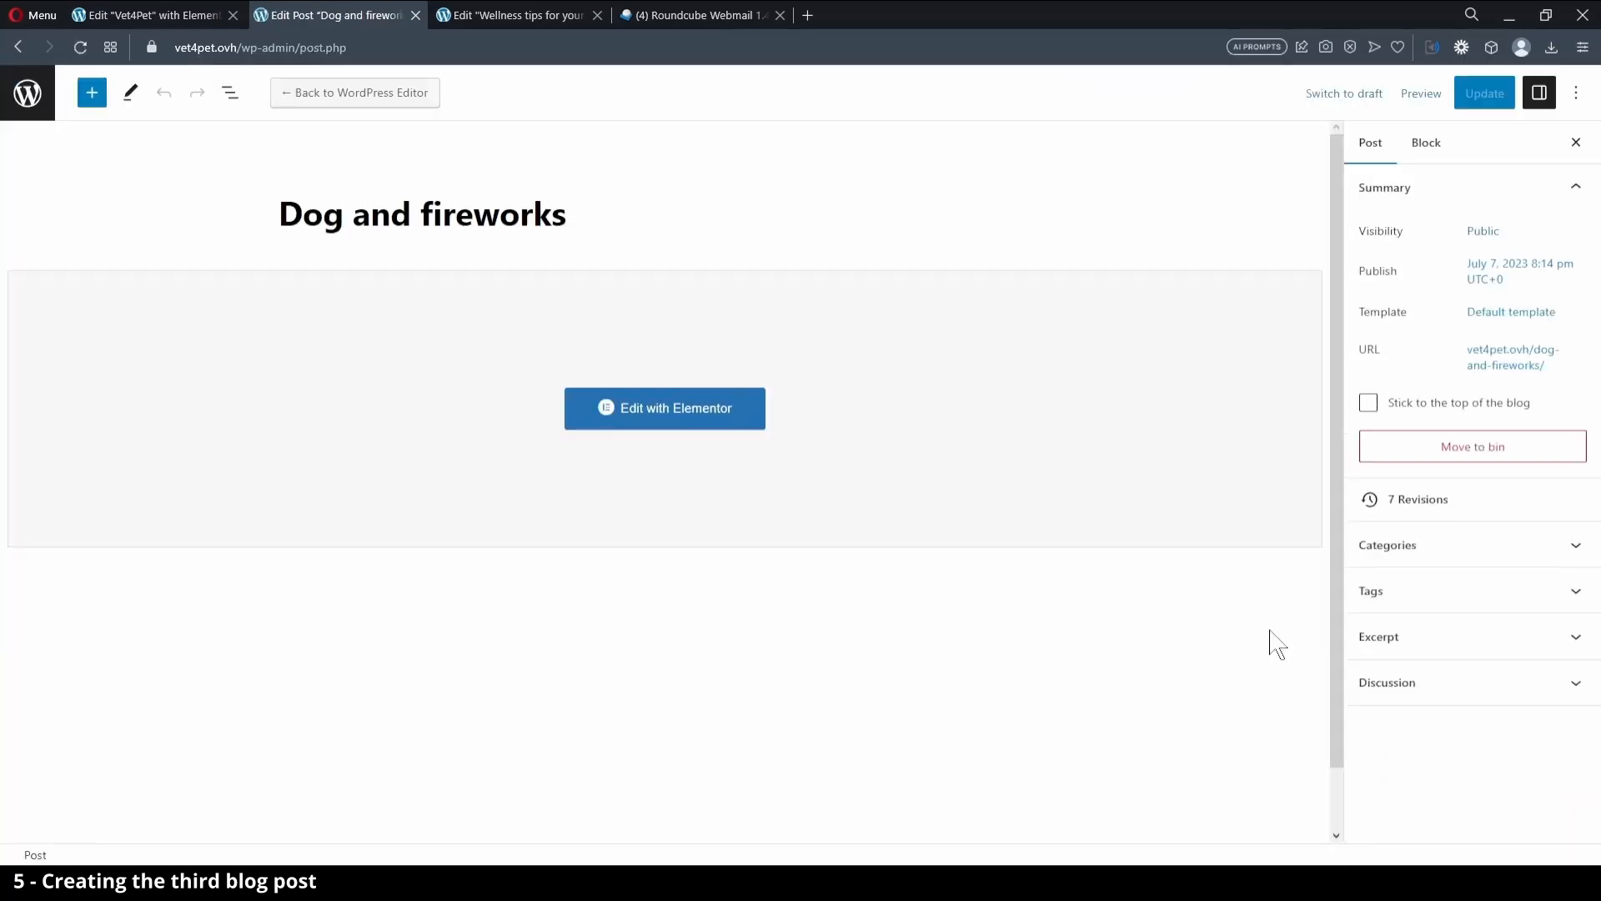
Set the dog-and-fireworks picture as the featured image with the alt text "dog fireworks" and update the post.
{"action": "left_click", "coordinate": [1413, 754]}
{"action": "left_click", "coordinate": [105, 308]}
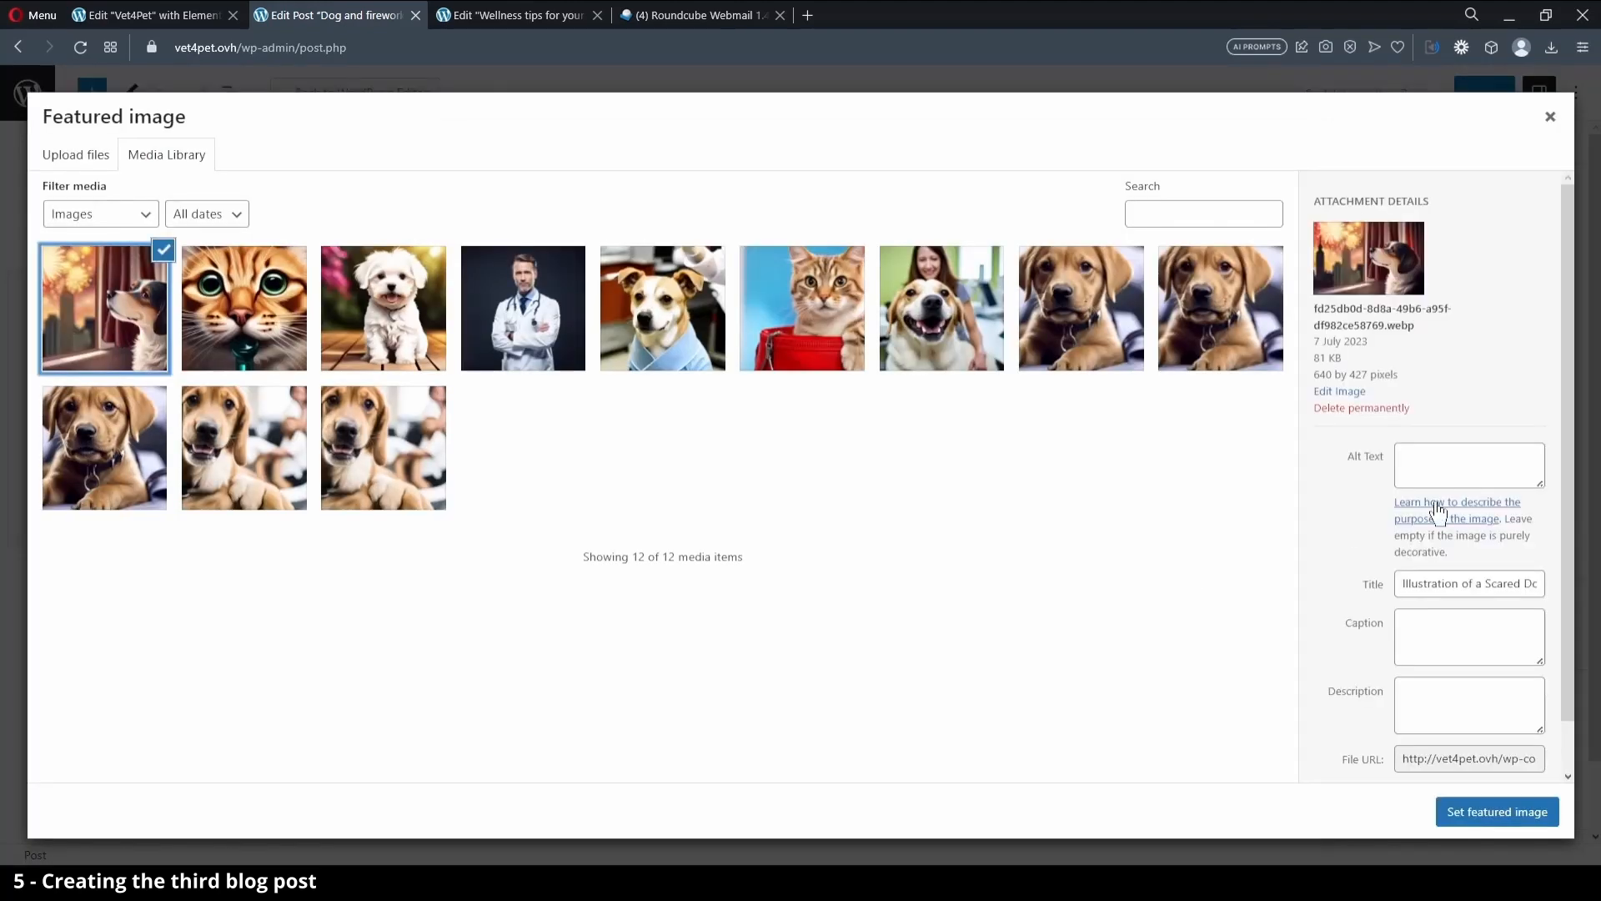
{"action": "left_click", "coordinate": [1484, 474]}
{"action": "type", "text": "dog fireworks"}
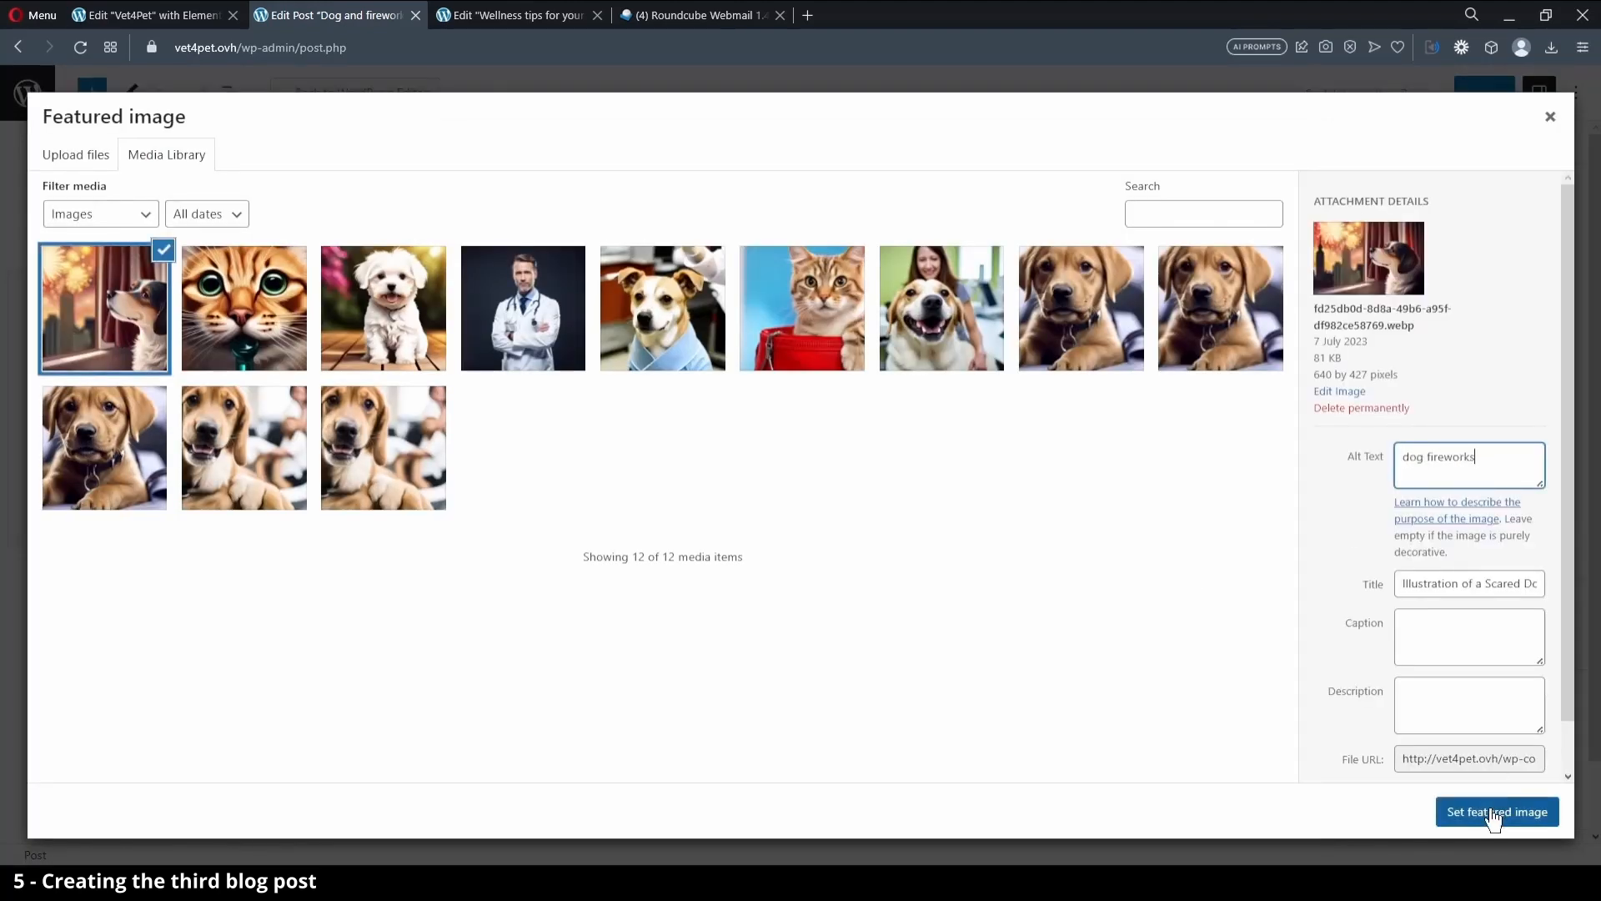
{"action": "left_click", "coordinate": [1494, 816]}
{"action": "left_click", "coordinate": [1485, 93]}
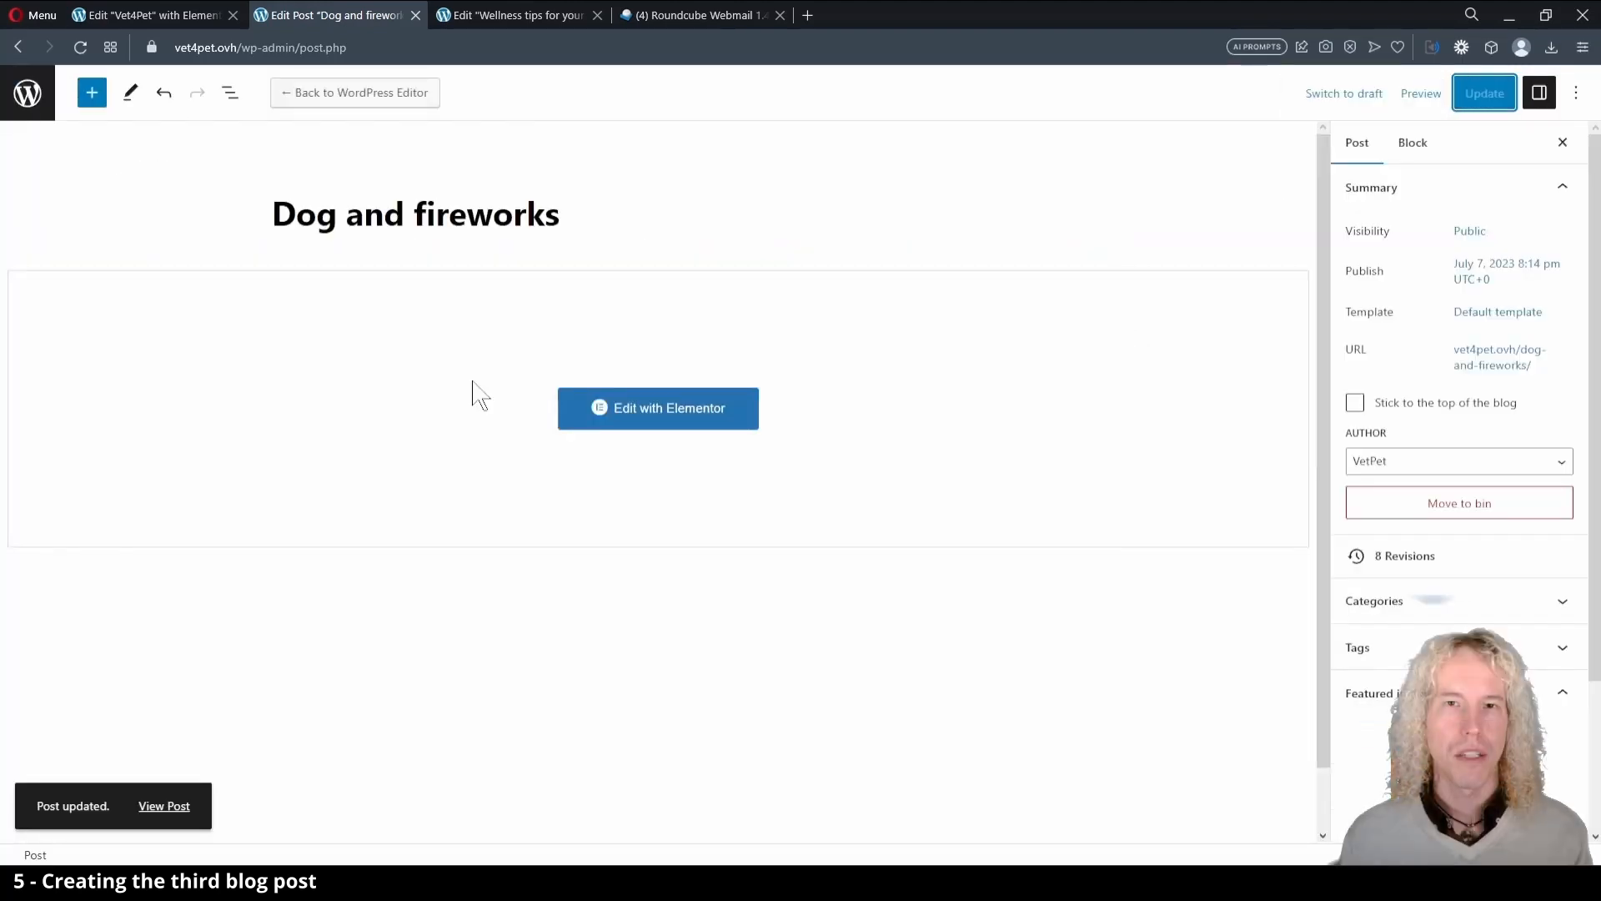
View the published fireworks post and follow the previous-post links back to the pet health post.
{"action": "left_click", "coordinate": [162, 806]}
{"action": "scroll", "coordinate": [348, 605], "scroll_direction": "down", "scroll_amount": 2}
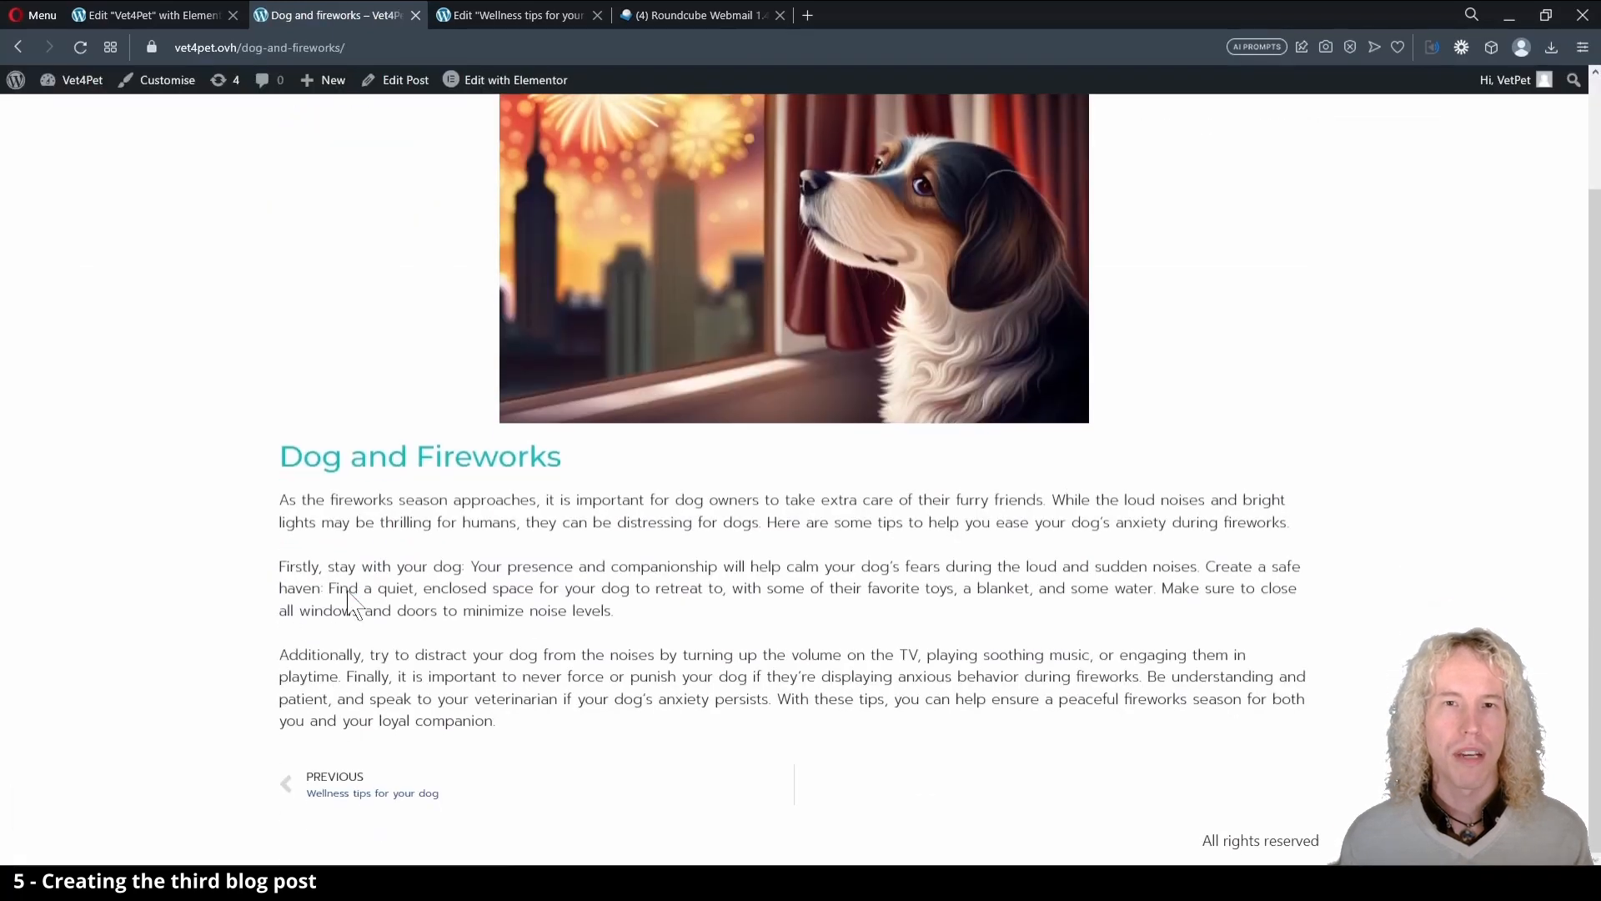
{"action": "scroll", "coordinate": [338, 796], "scroll_direction": "down", "scroll_amount": 2}
{"action": "left_click", "coordinate": [337, 793]}
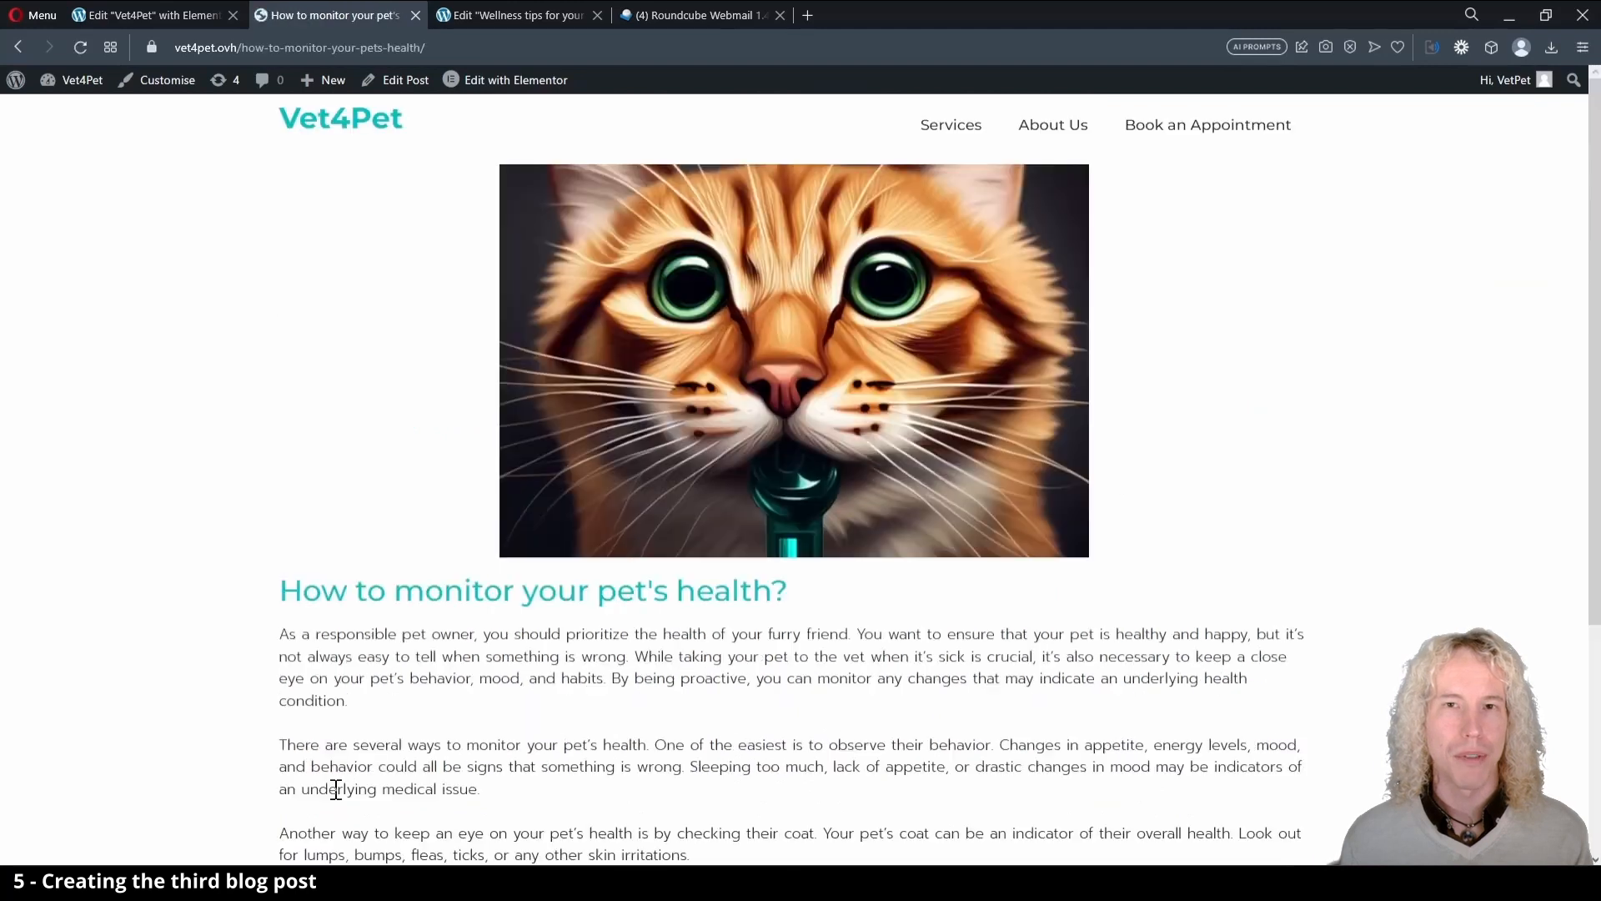
Open the live home page and examine the blog cards and their placeholder heading and description.
{"action": "left_click", "coordinate": [351, 125]}
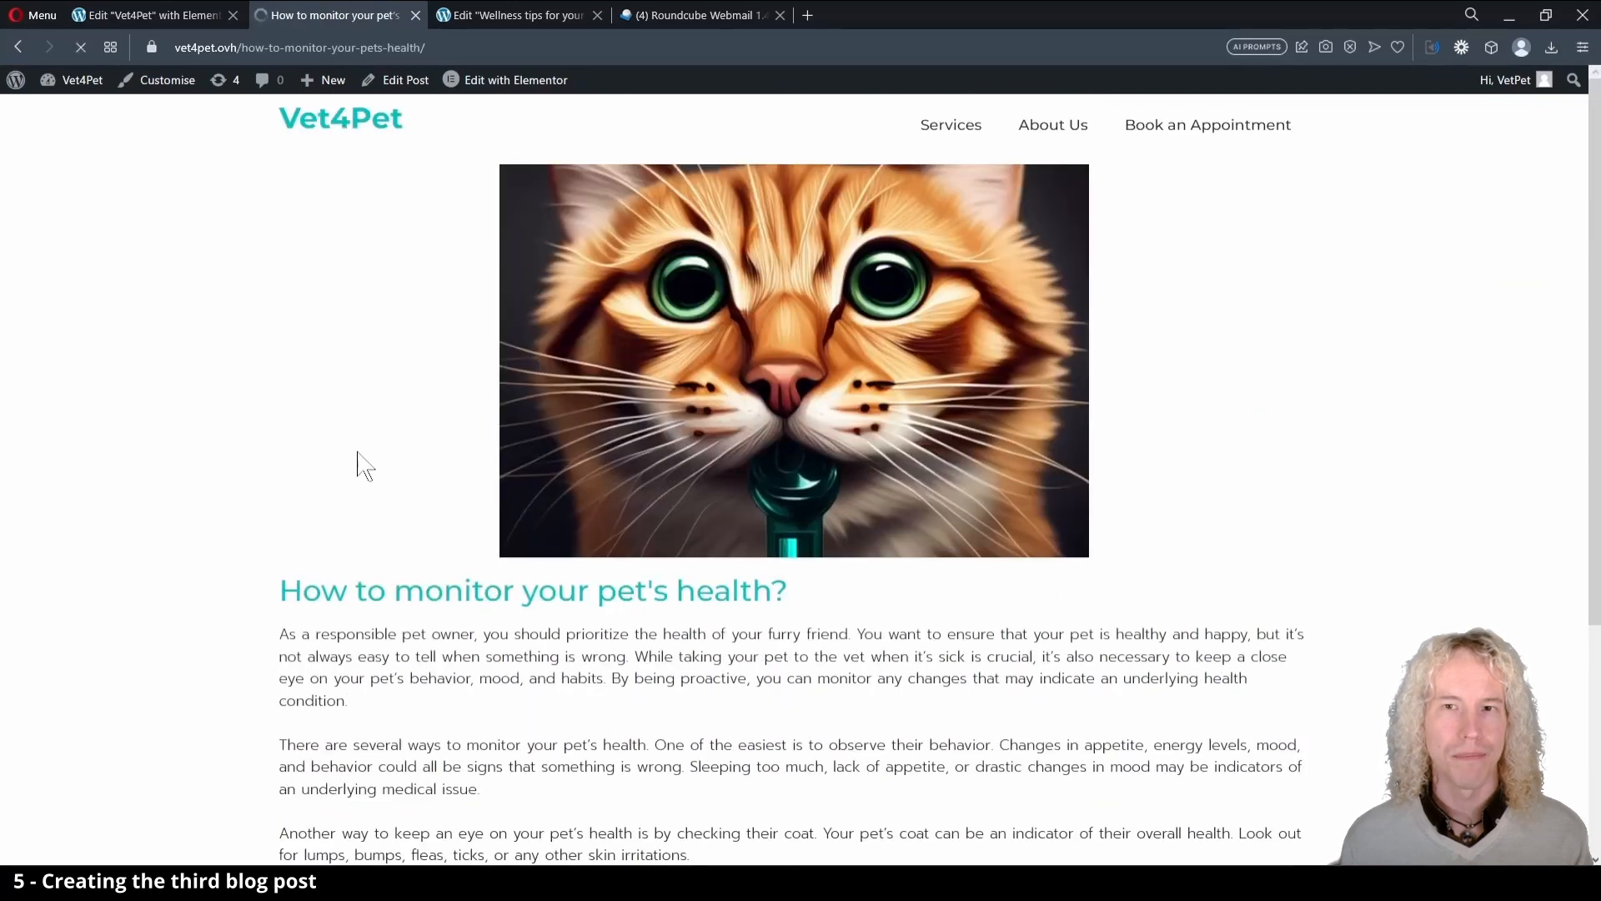
{"action": "scroll", "coordinate": [364, 466], "scroll_direction": "down", "scroll_amount": 10}
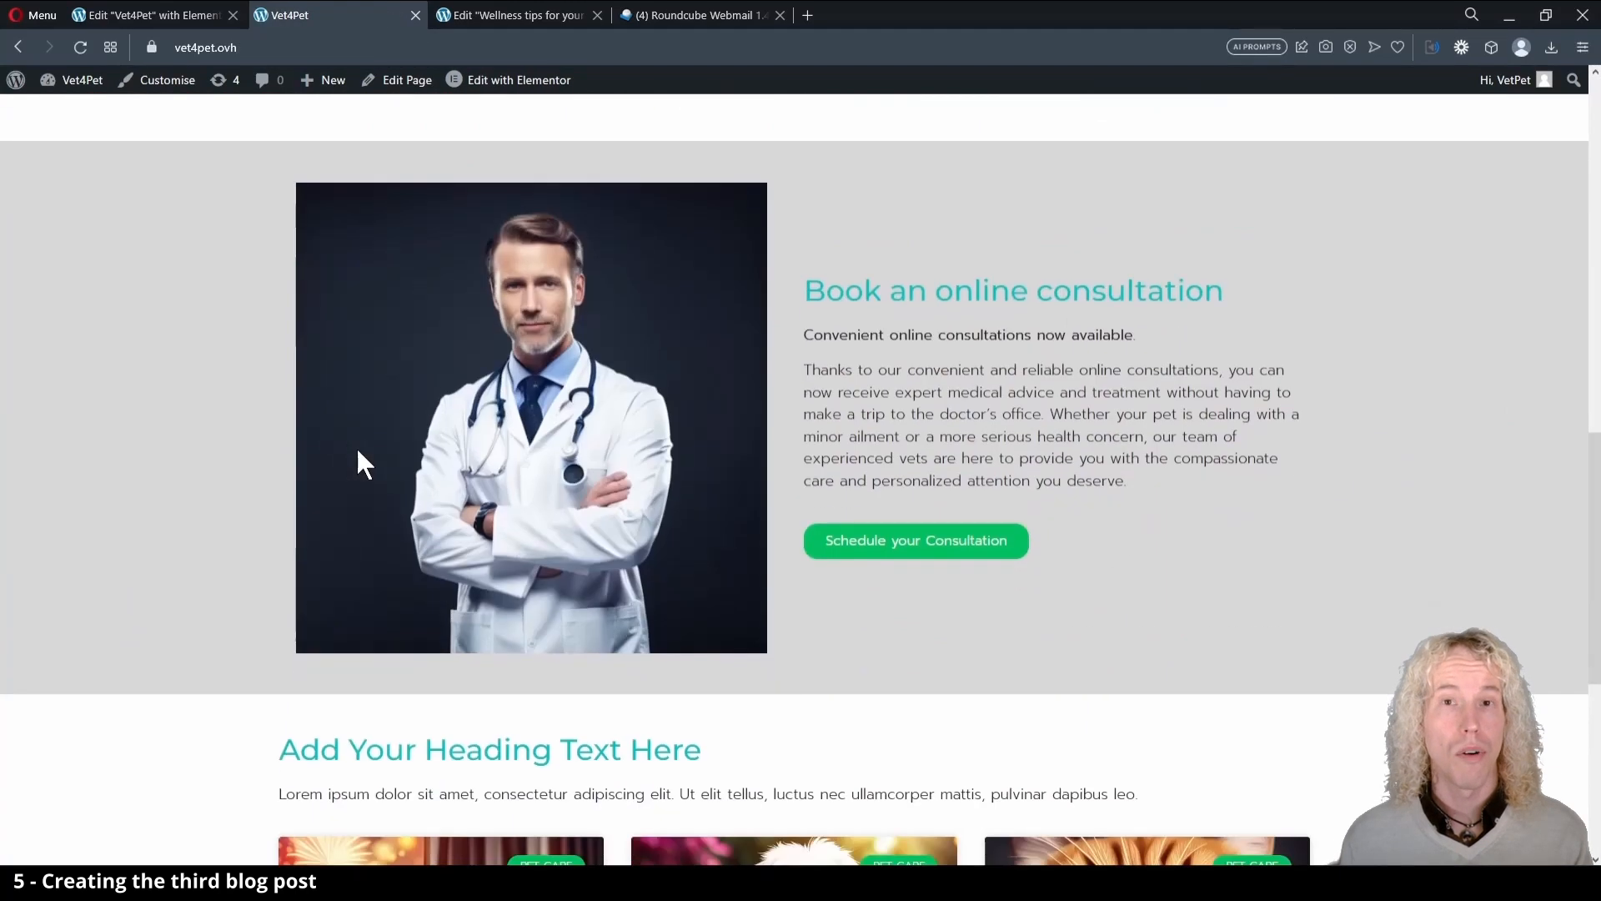
{"action": "scroll", "coordinate": [358, 451], "scroll_direction": "down", "scroll_amount": 5}
{"action": "scroll", "coordinate": [1052, 575], "scroll_direction": "down", "scroll_amount": 2}
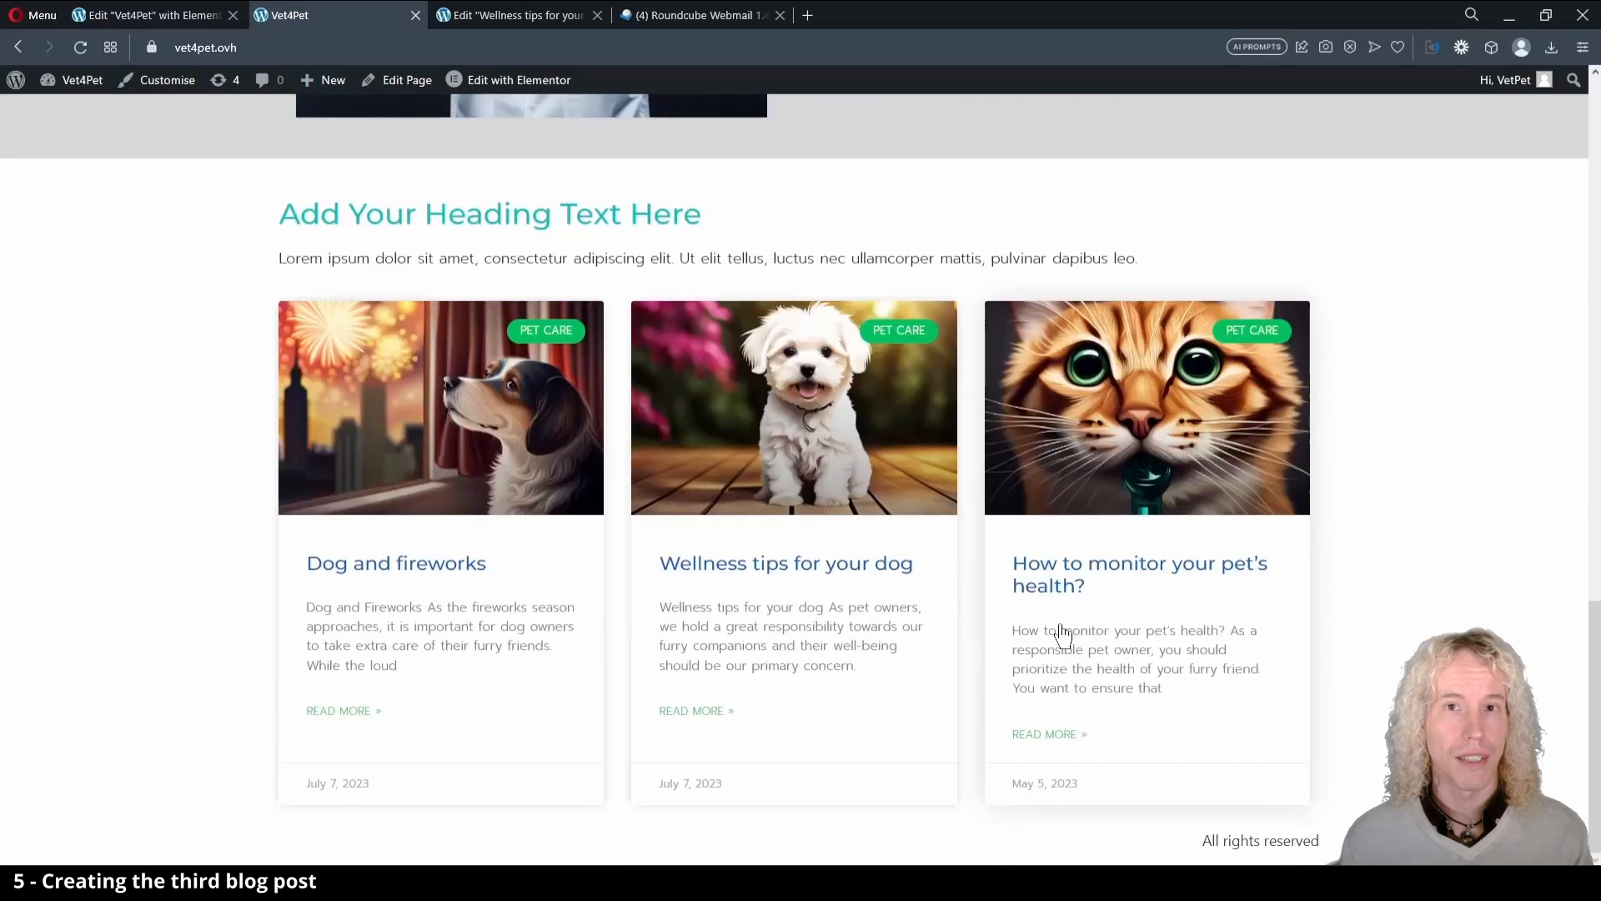
{"action": "scroll", "coordinate": [1063, 634], "scroll_direction": "up", "scroll_amount": 1}
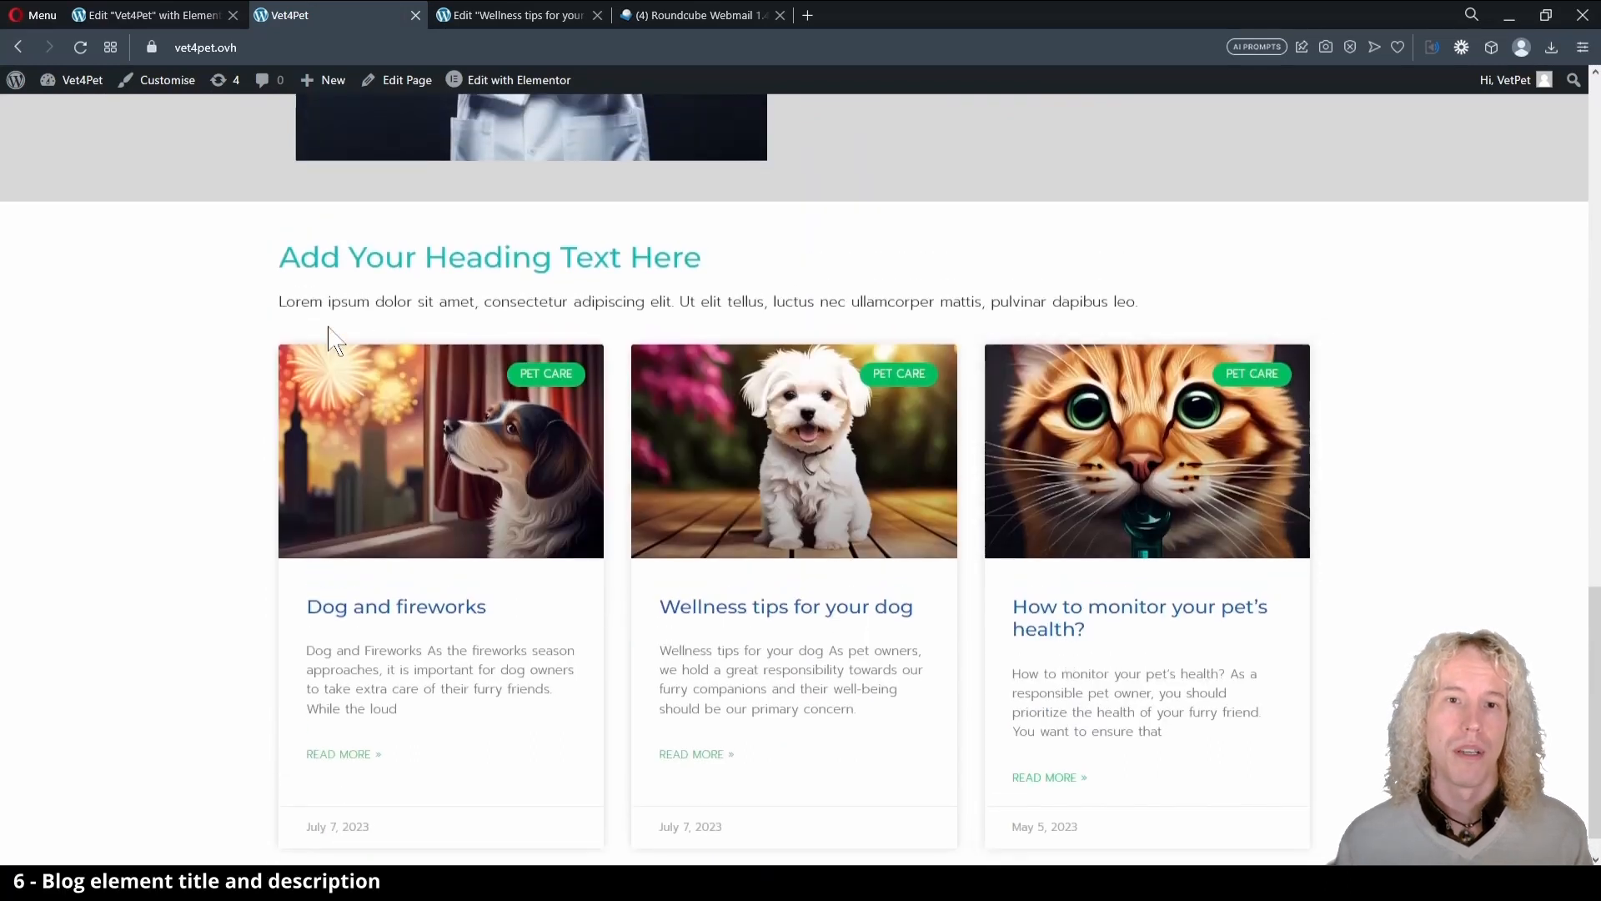
In the home page's Elementor editor, change the placeholder heading above the blog cards to "Pet Care blog".
{"action": "left_click", "coordinate": [123, 9]}
{"action": "left_click", "coordinate": [561, 337]}
{"action": "key", "text": "ctrl+a"}
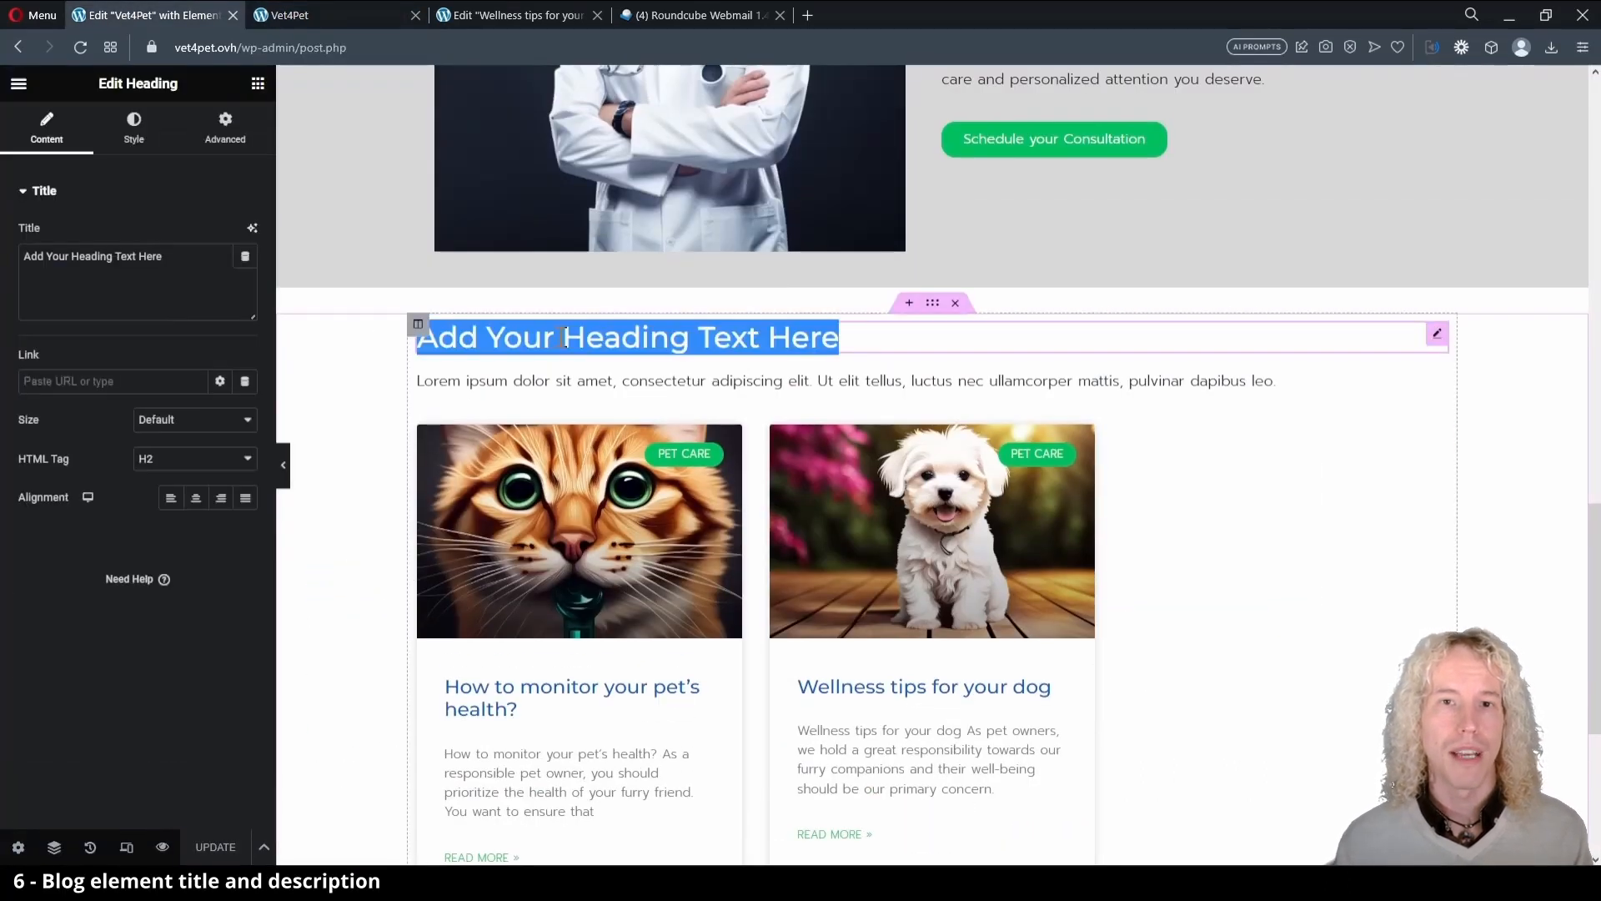
{"action": "type", "text": "Pet caare b"}
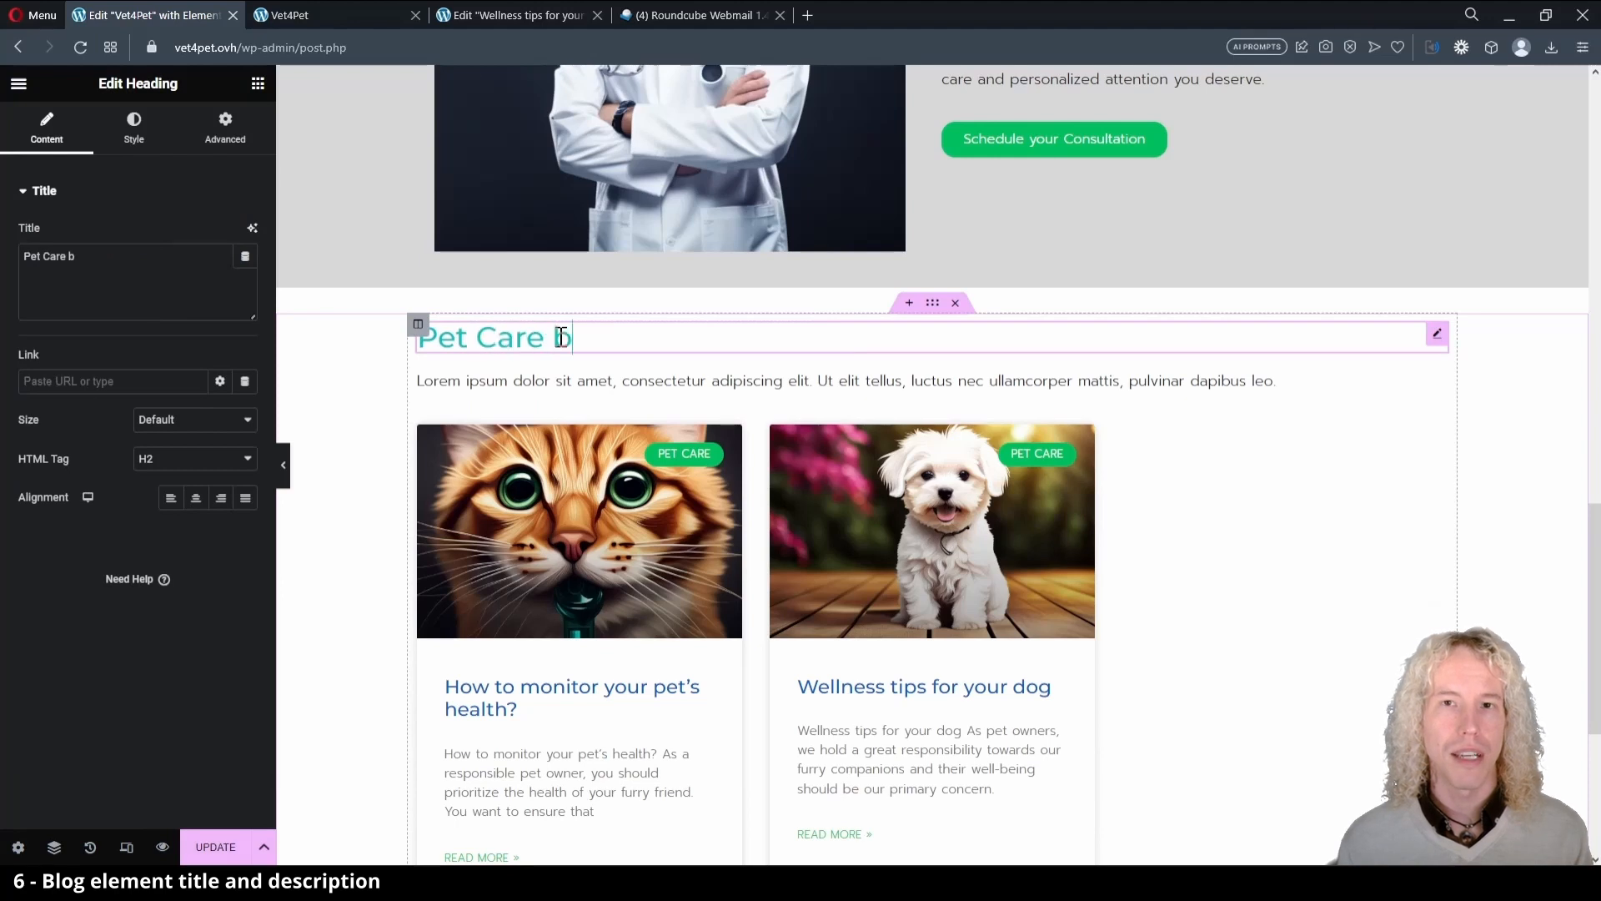
{"action": "type", "text": "log"}
Replace the blog section's placeholder description with "Healthy pet is a happy pet." and set its text colour to the global Primary colour.
{"action": "left_click", "coordinate": [546, 377]}
{"action": "key", "text": "ctrl+a"}
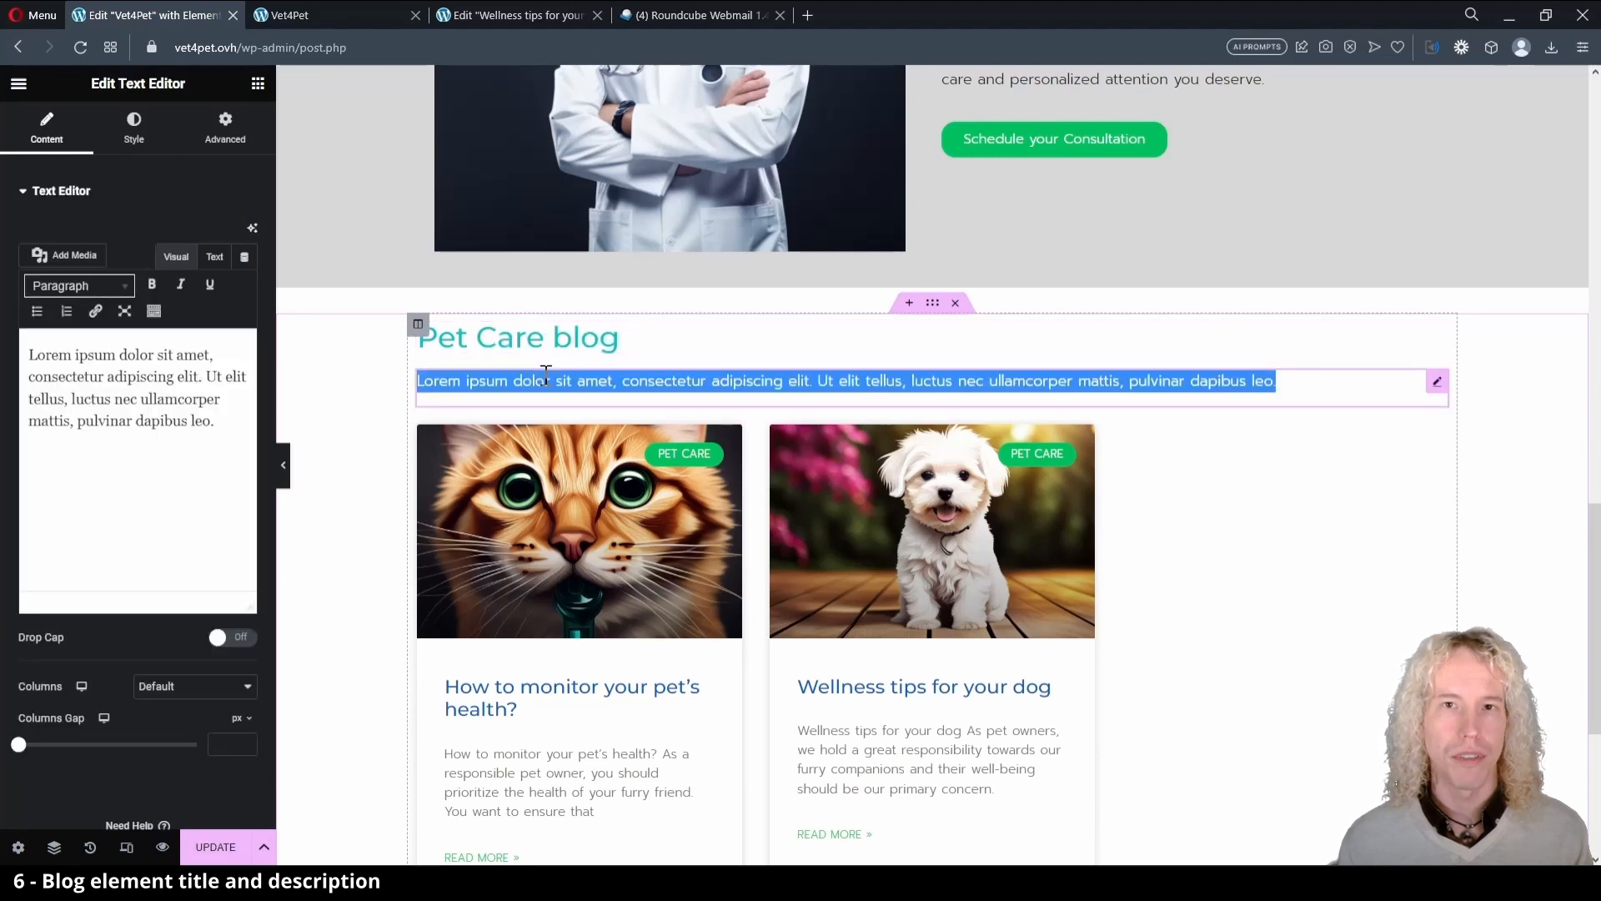
{"action": "type", "text": "Healthy pet is a hap"}
{"action": "type", "text": "py pet."}
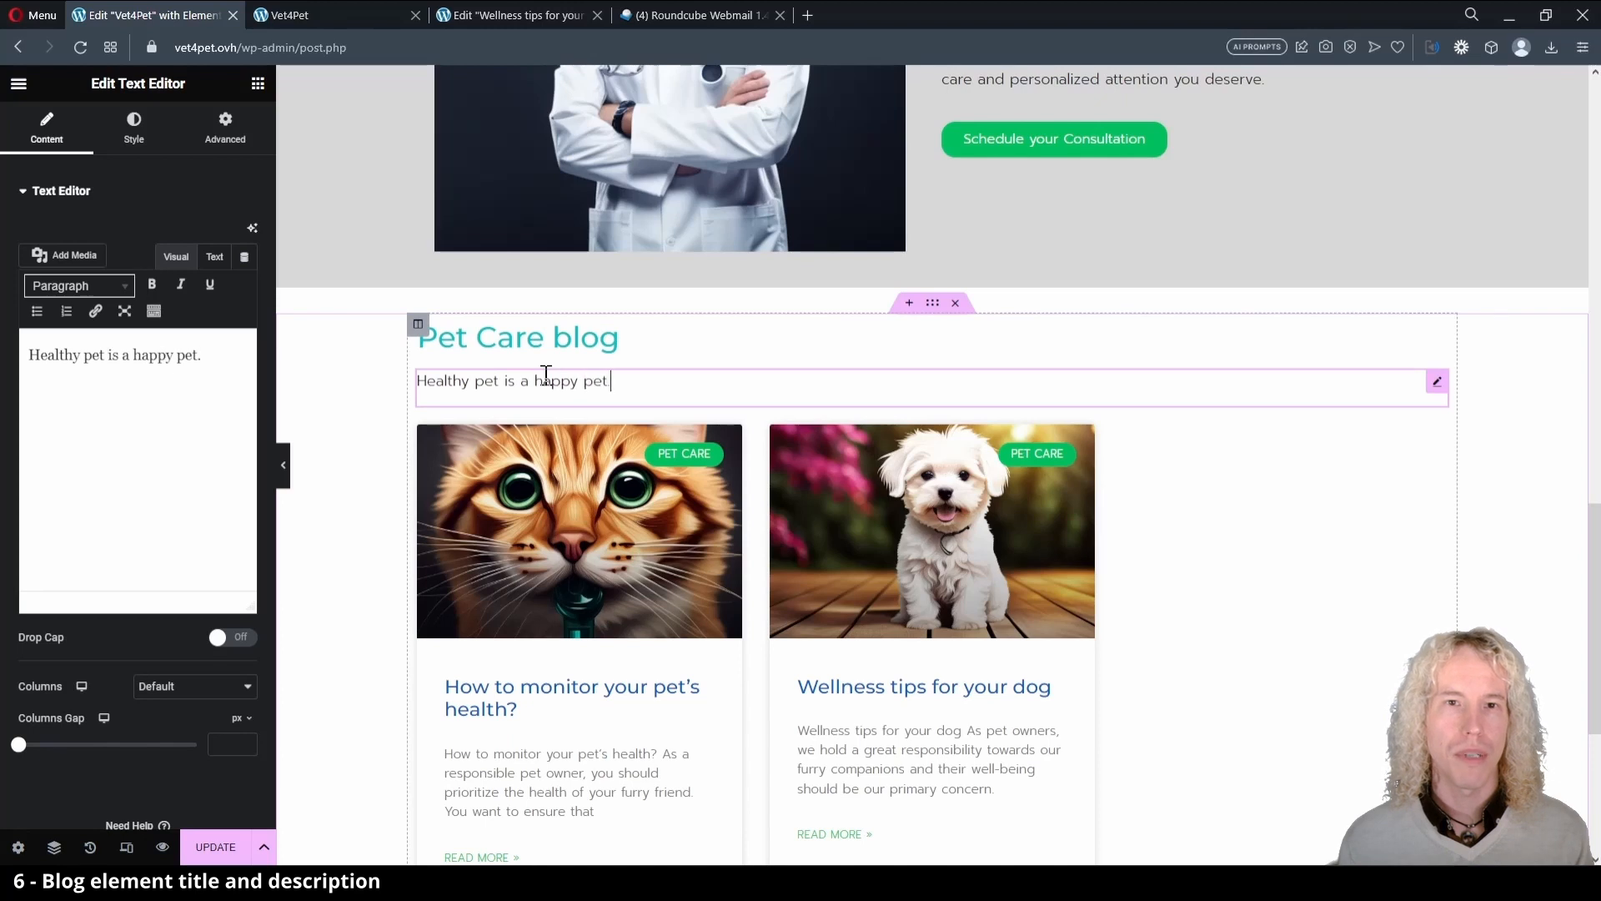
{"action": "key", "text": "ctrl+a"}
{"action": "left_click", "coordinate": [133, 129]}
{"action": "left_click", "coordinate": [219, 273]}
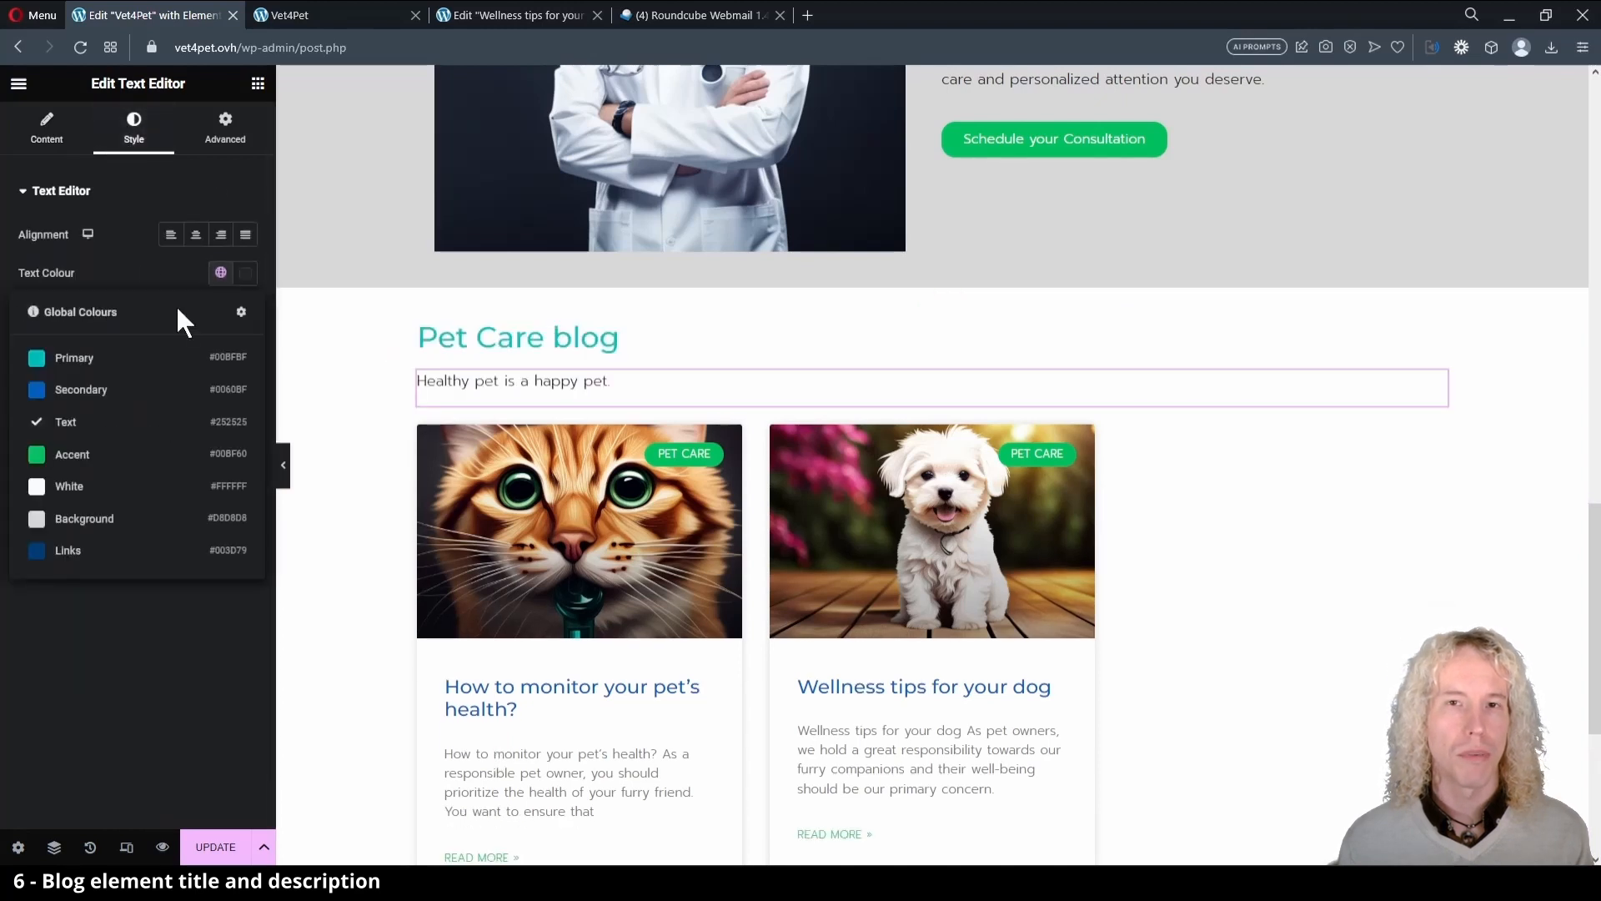
{"action": "left_click", "coordinate": [82, 357]}
Set the blog column's widgets space to 10 px, update the home page and reload the editor to check the blog section.
{"action": "left_click", "coordinate": [418, 325]}
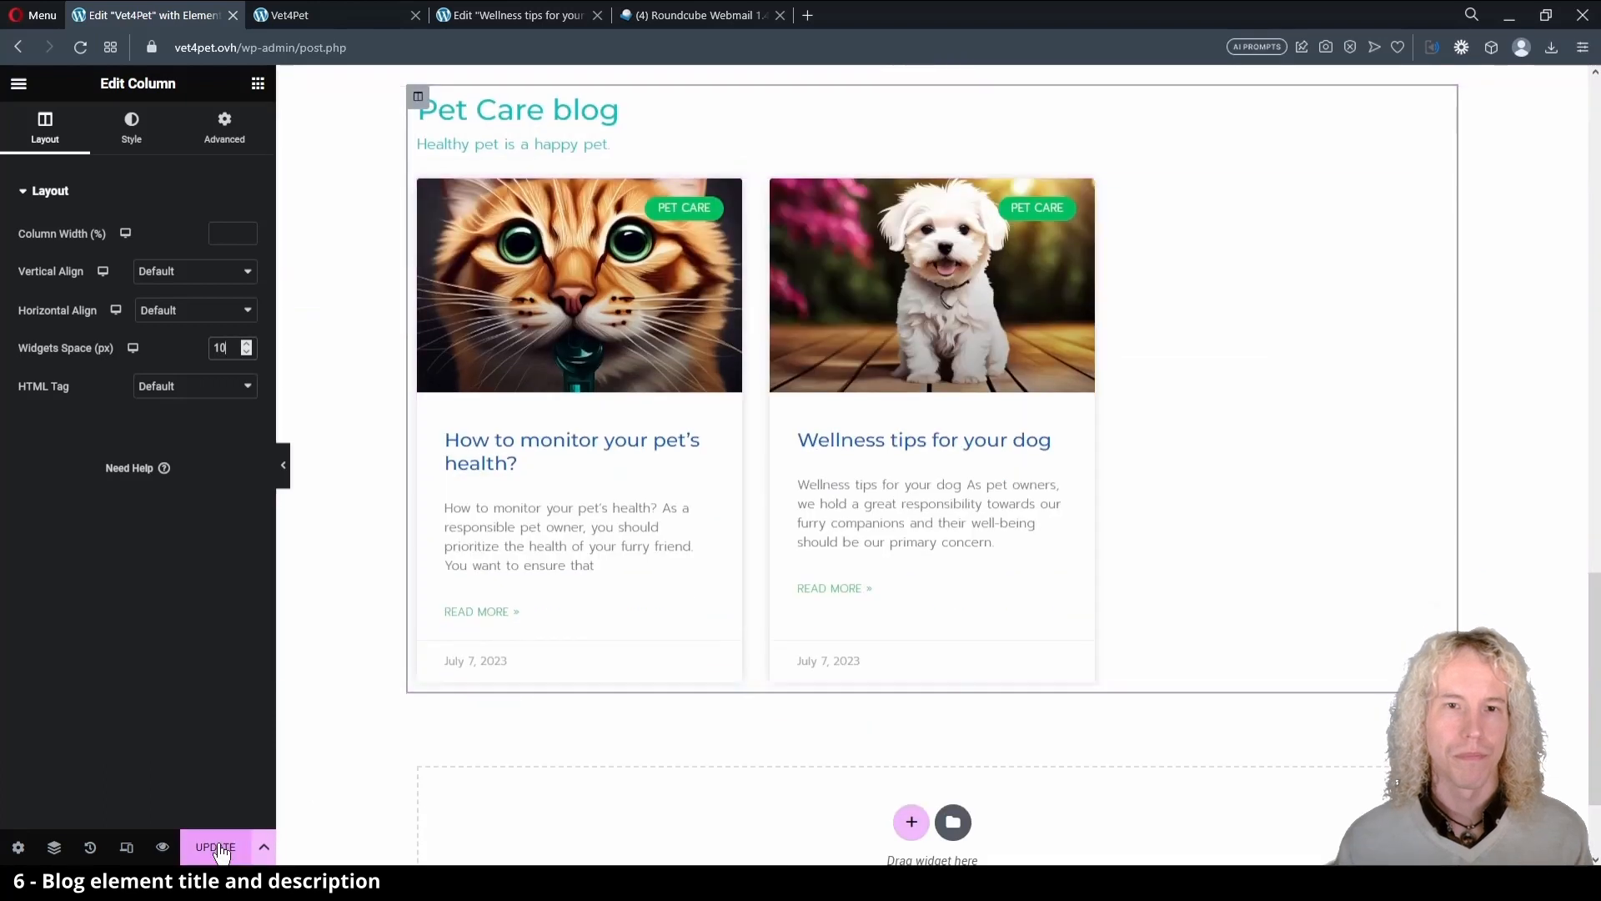
{"action": "left_click", "coordinate": [220, 849]}
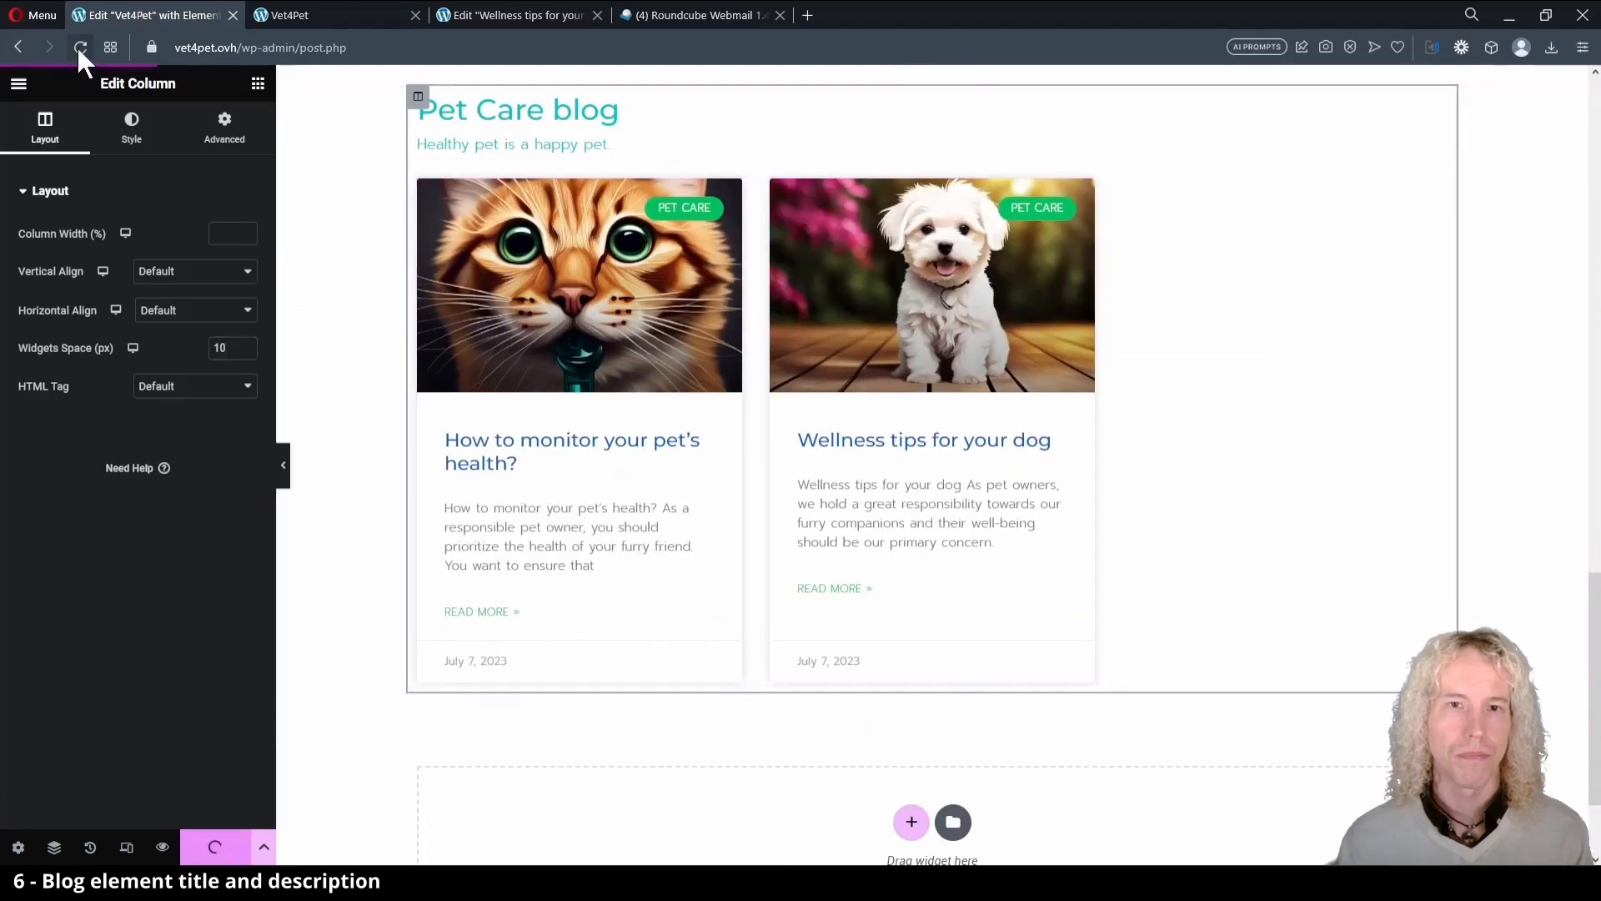
{"action": "left_click", "coordinate": [80, 47]}
{"action": "scroll", "coordinate": [359, 429], "scroll_direction": "down", "scroll_amount": 15}
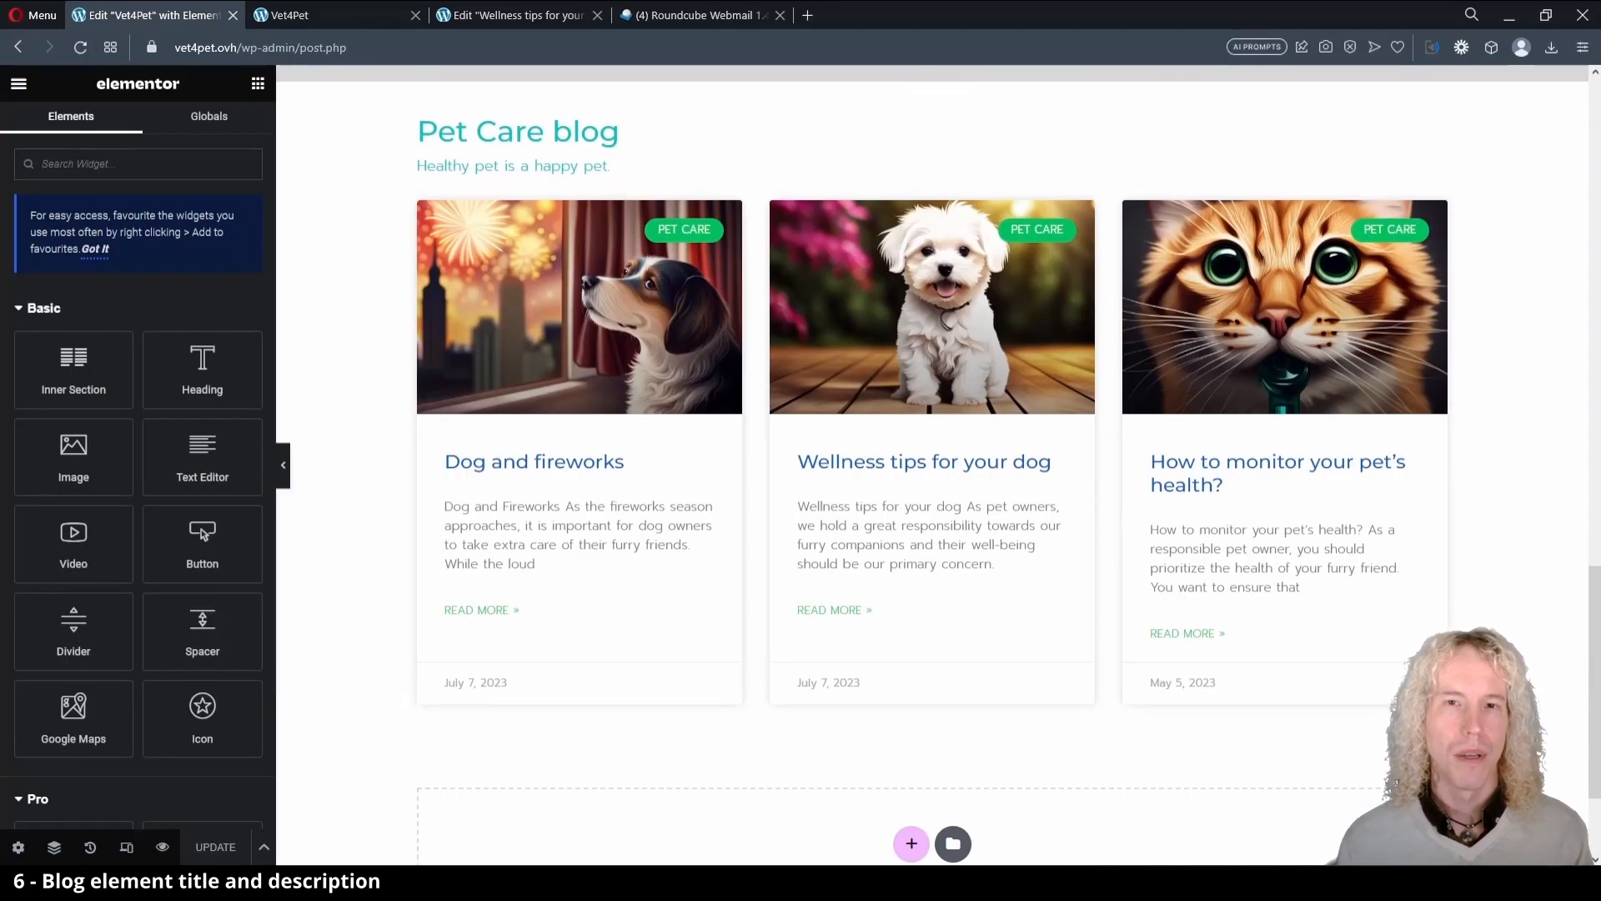
Open the fireworks post for editing from the live home page, change its publish date to July 3, 2023 and update it.
{"action": "left_click", "coordinate": [309, 16]}
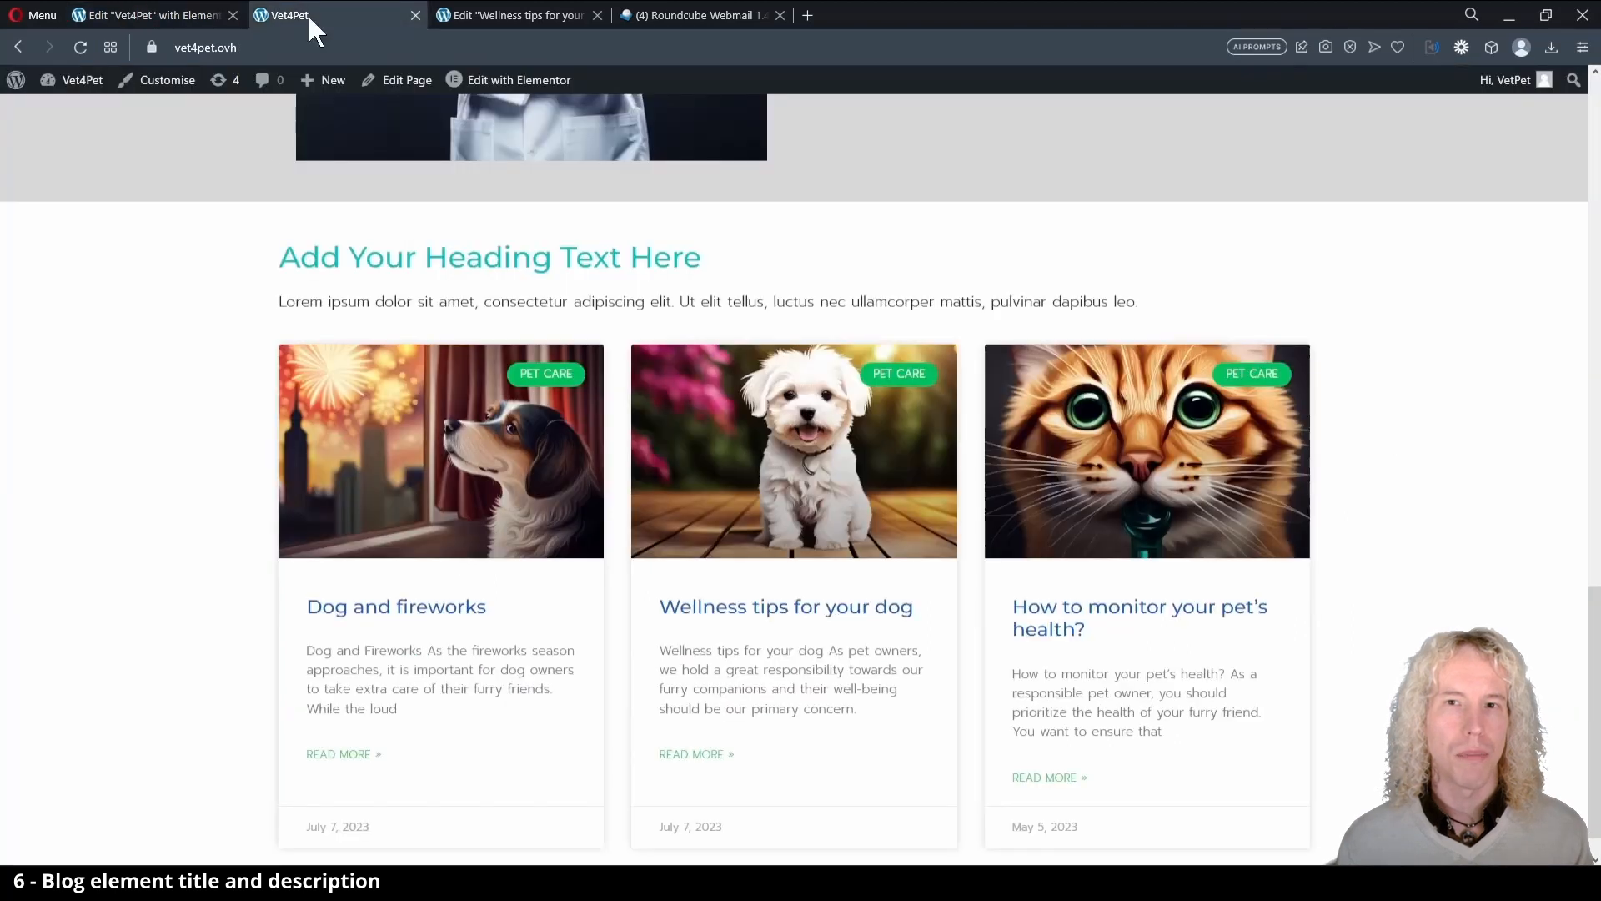
{"action": "left_click", "coordinate": [344, 754]}
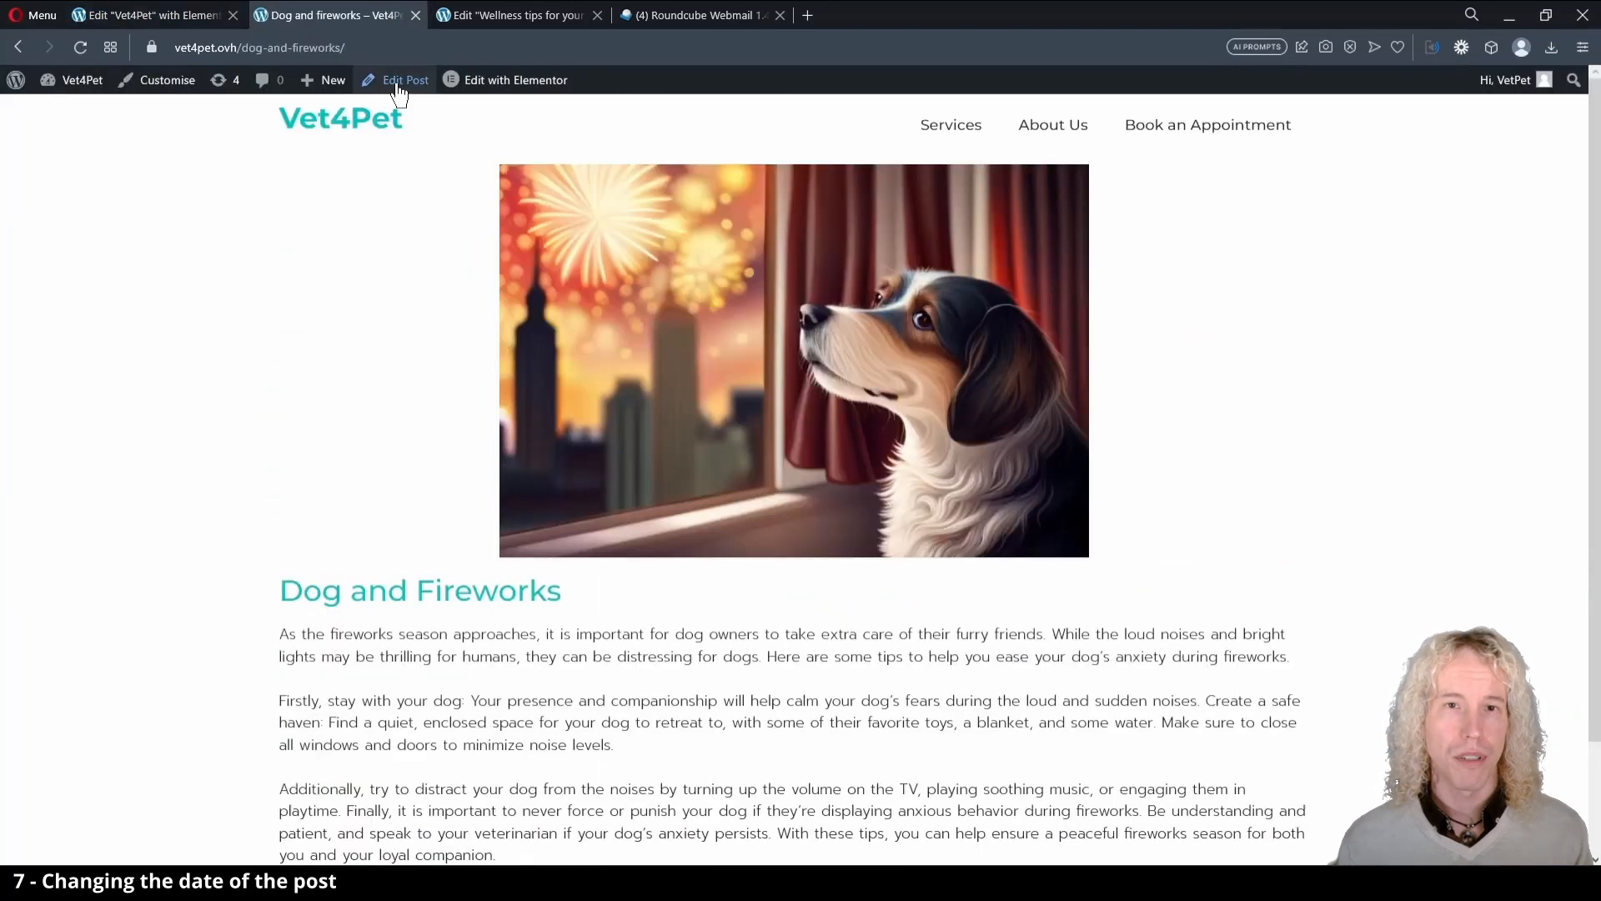
{"action": "left_click", "coordinate": [397, 80]}
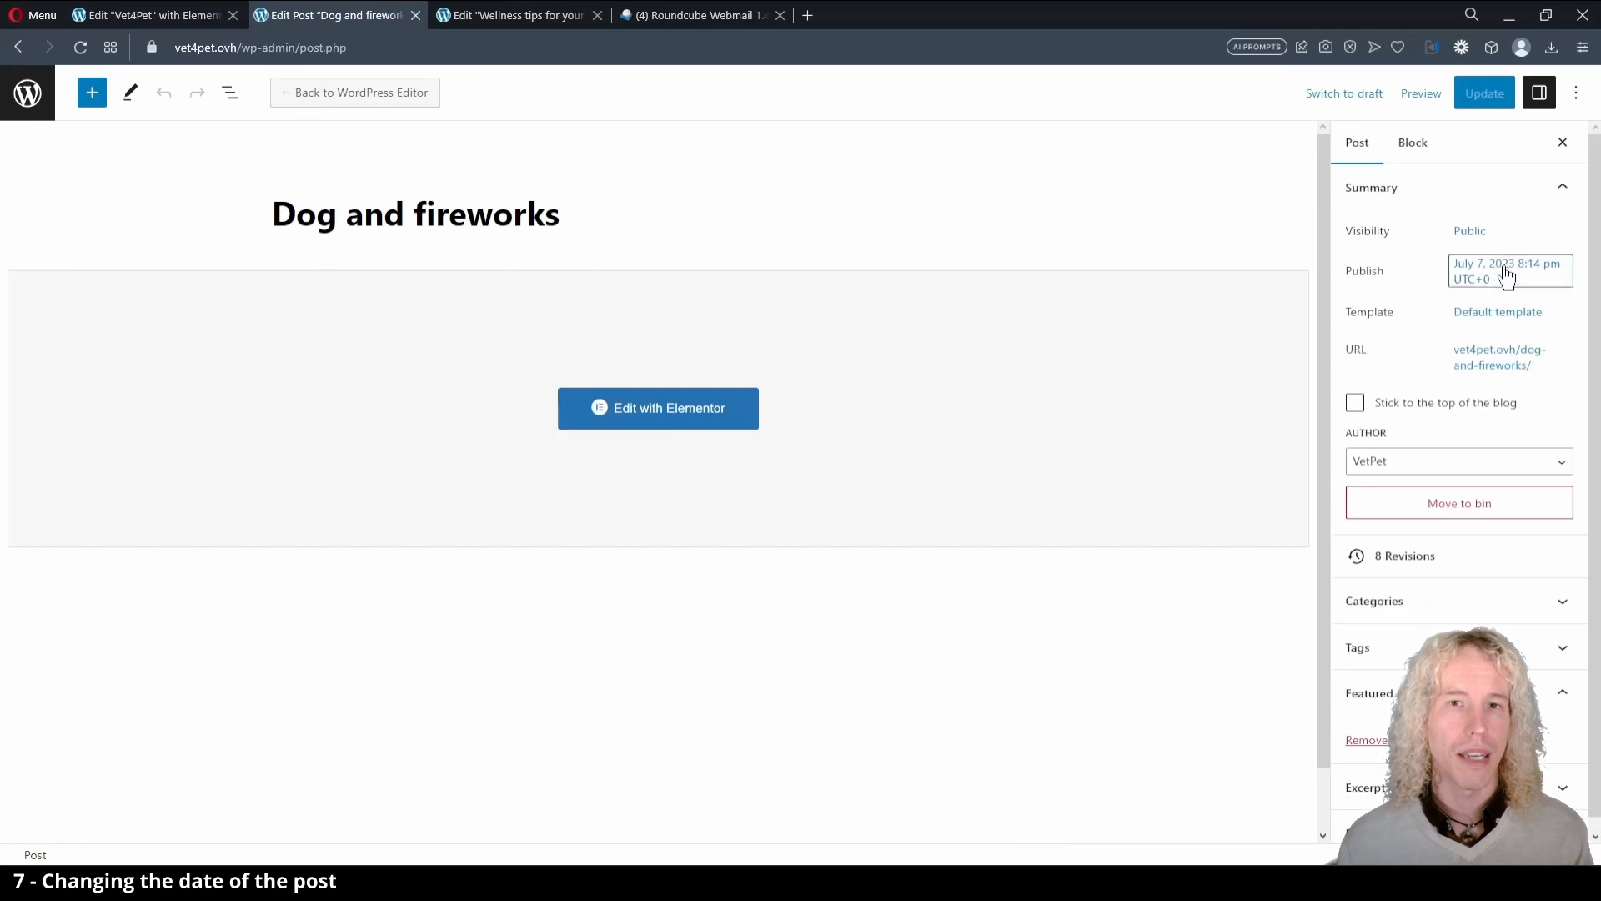
{"action": "left_click", "coordinate": [1478, 278]}
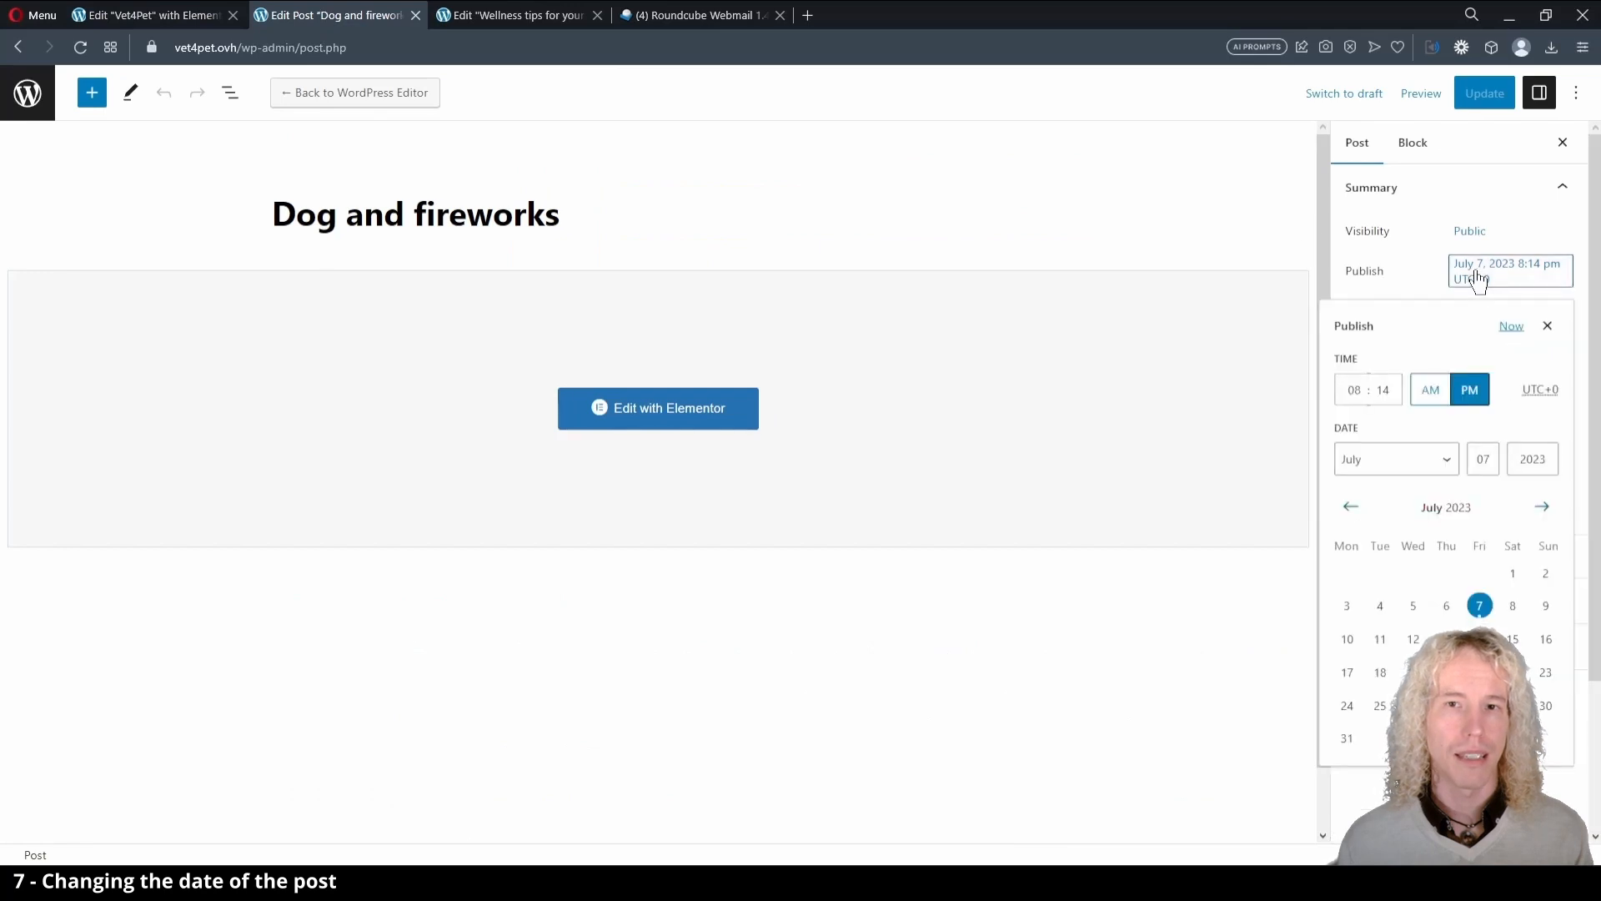
{"action": "left_click", "coordinate": [1351, 507]}
{"action": "left_click", "coordinate": [1541, 506]}
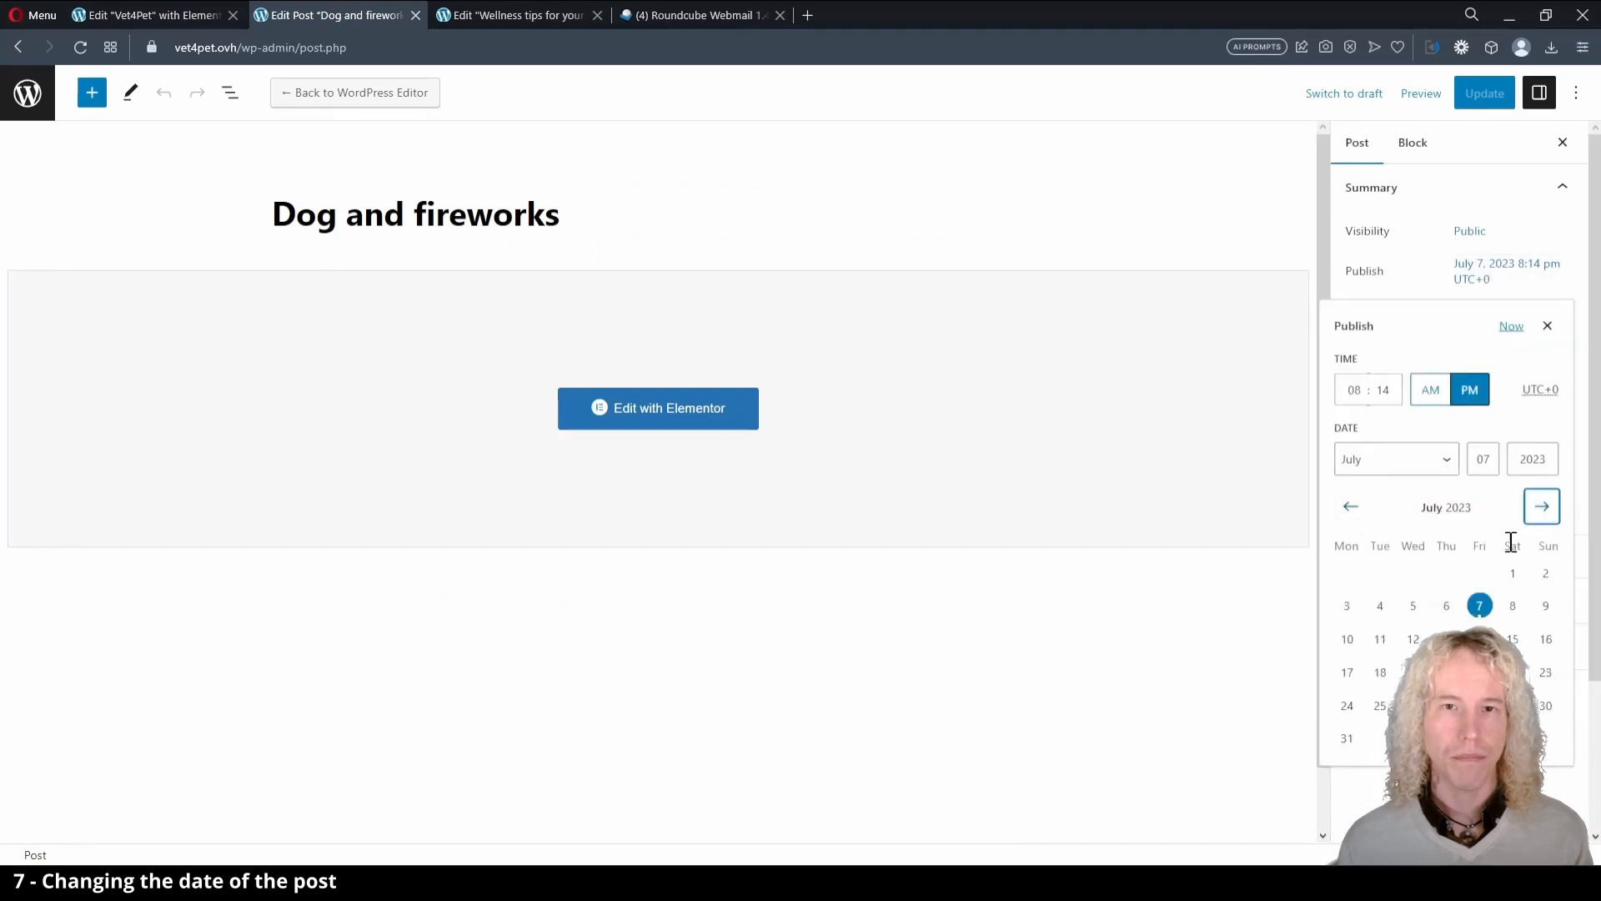
{"action": "left_click", "coordinate": [1347, 605]}
{"action": "left_click", "coordinate": [1408, 283]}
{"action": "left_click", "coordinate": [1484, 93]}
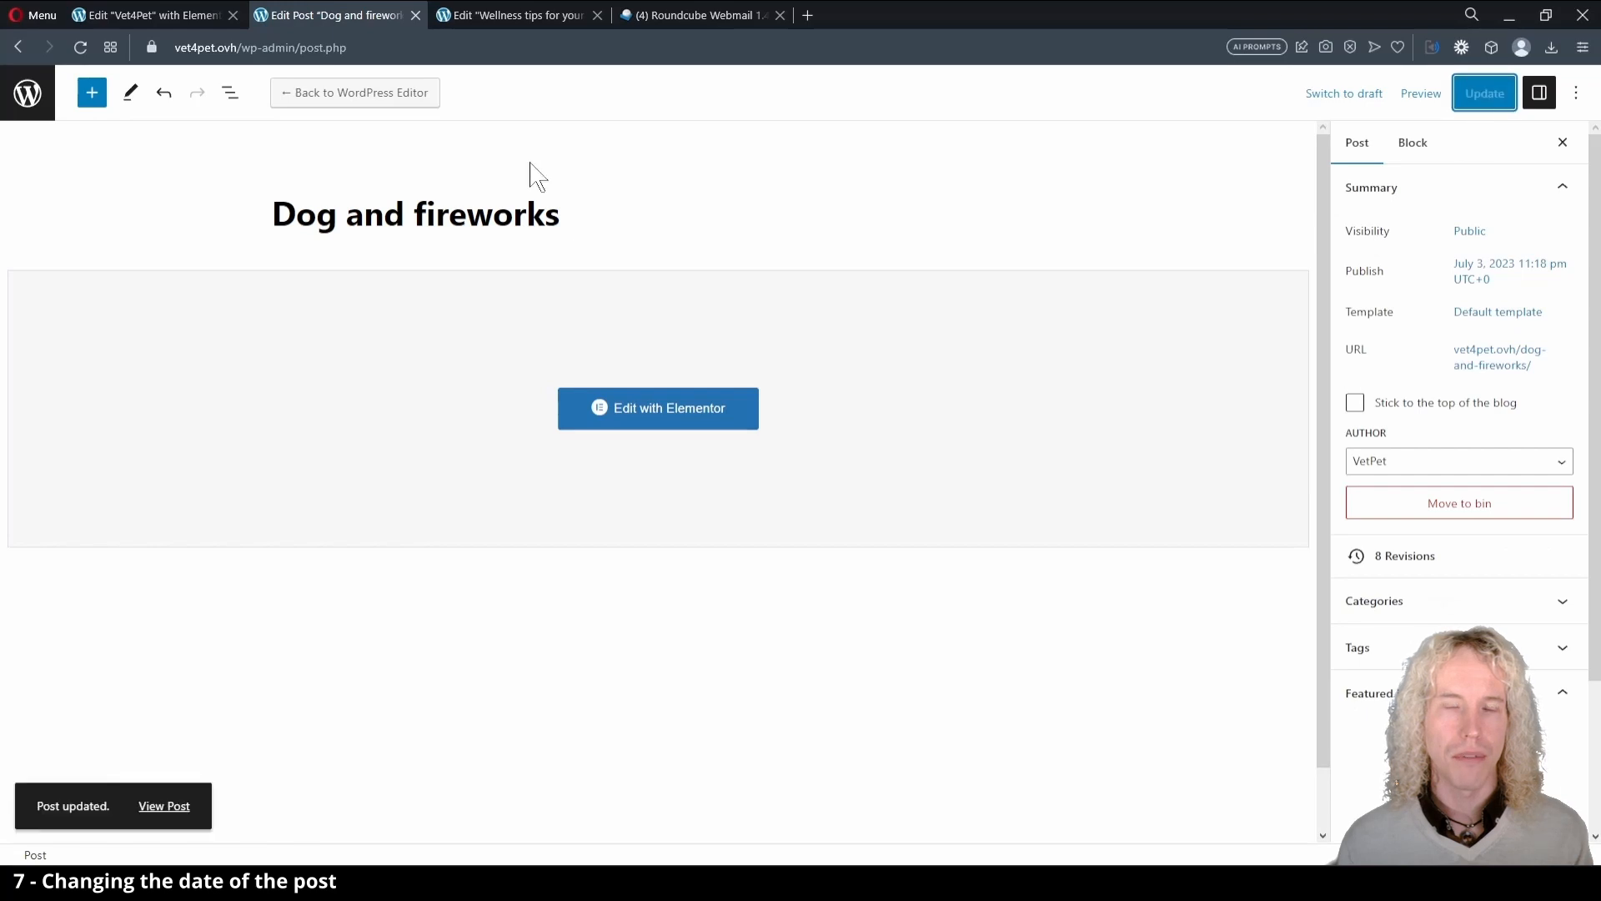
Reload the home page in Elementor and check the order and dates of the blog cards.
{"action": "left_click", "coordinate": [148, 19]}
{"action": "left_click", "coordinate": [80, 46]}
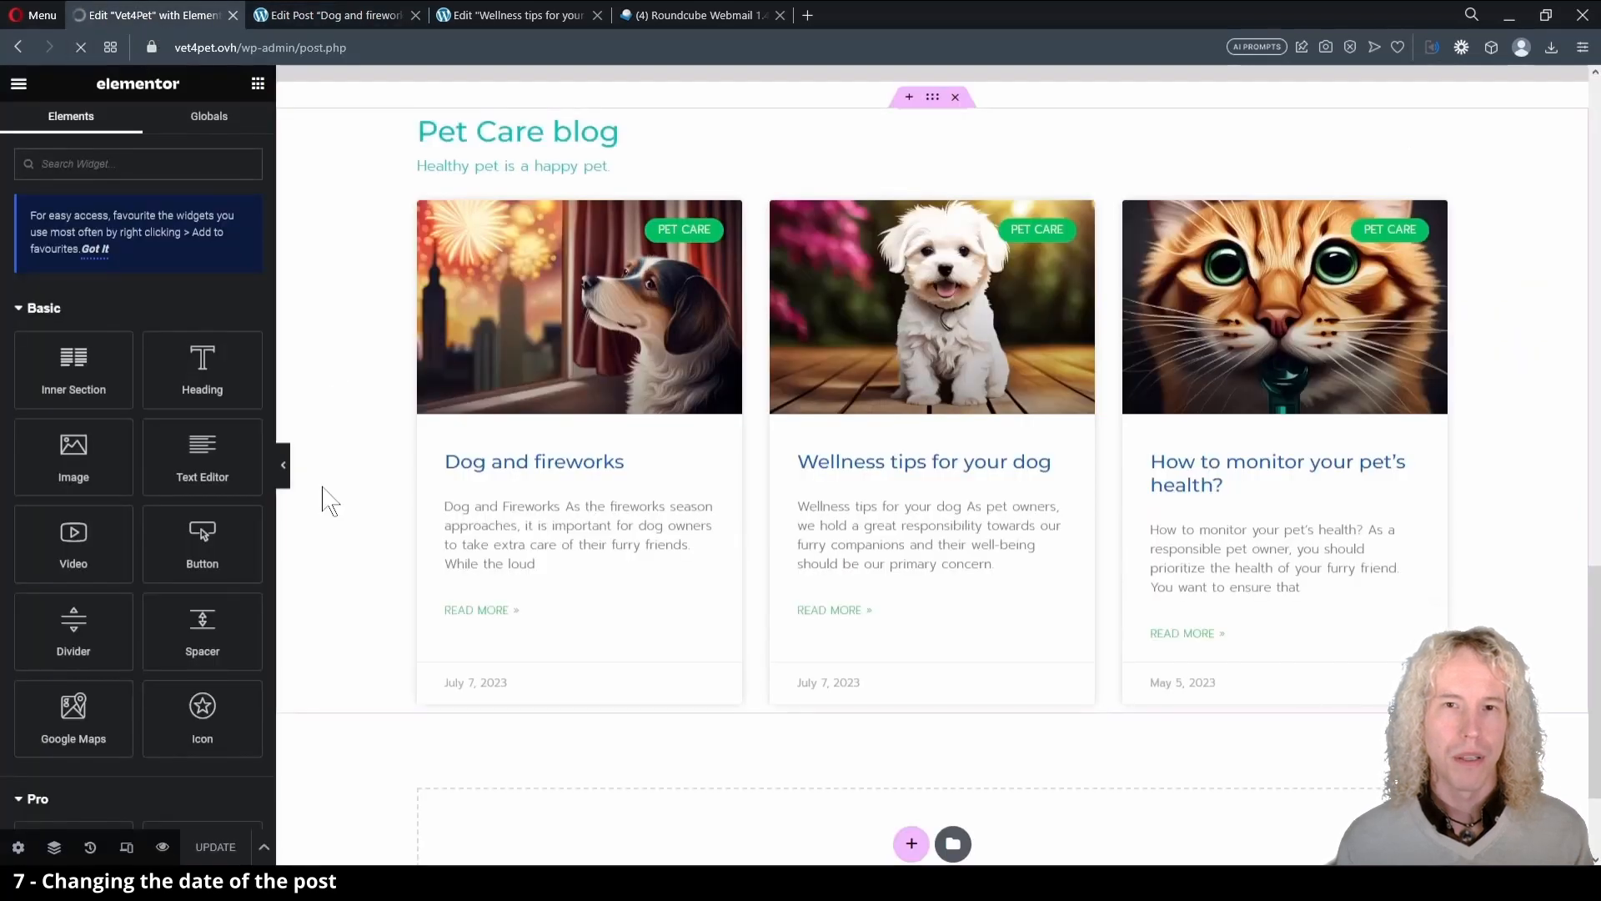
{"action": "scroll", "coordinate": [322, 488], "scroll_direction": "down", "scroll_amount": 10}
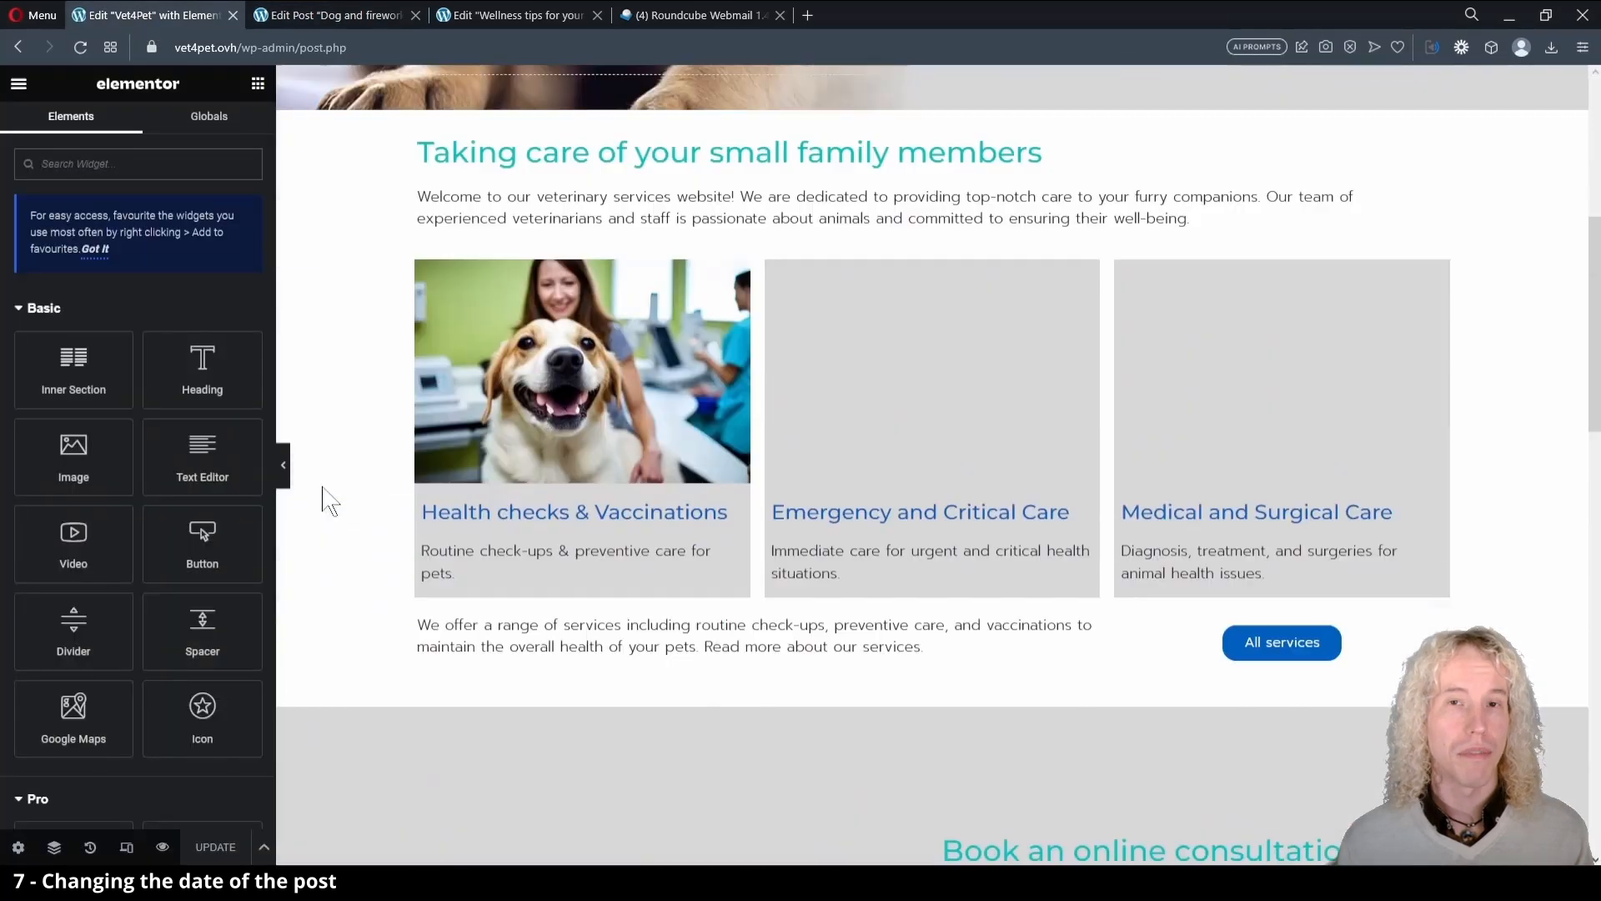
{"action": "scroll", "coordinate": [323, 499], "scroll_direction": "down", "scroll_amount": 5}
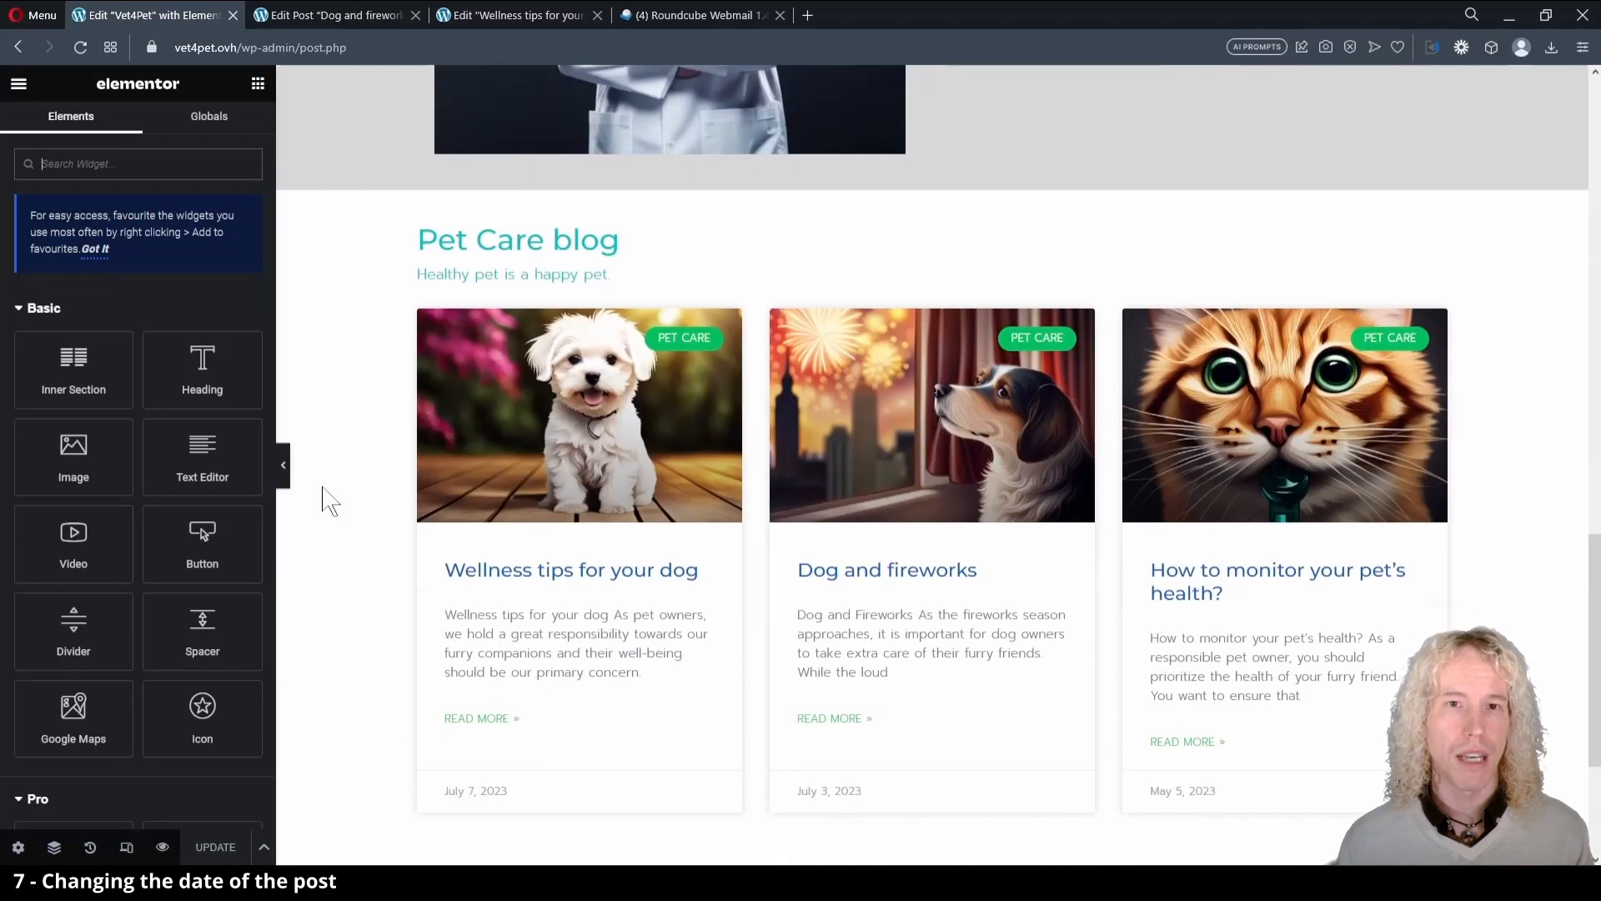